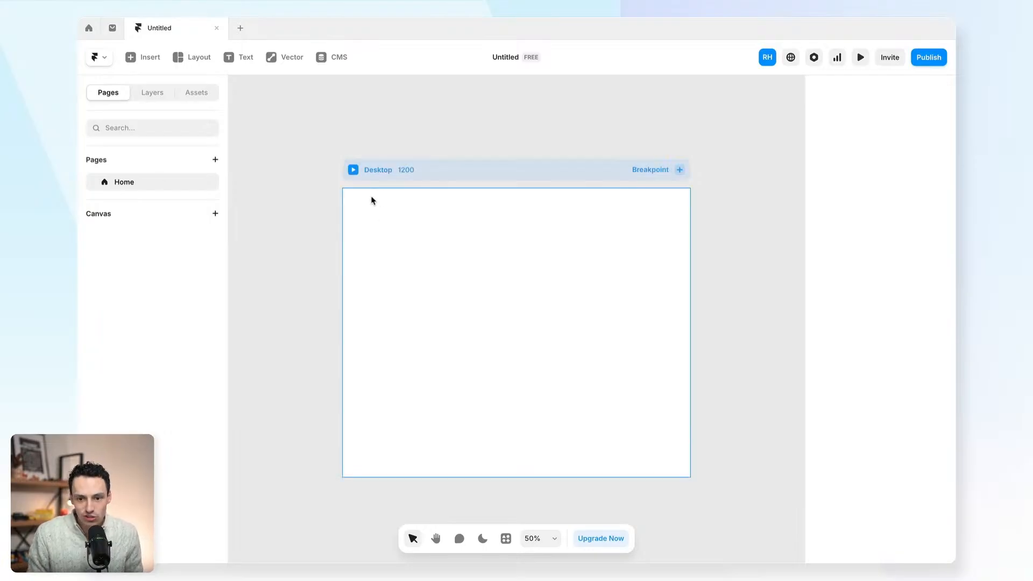
- Activate the Frame tool from the Layout menu, ready to draw on the empty Desktop
key(f)
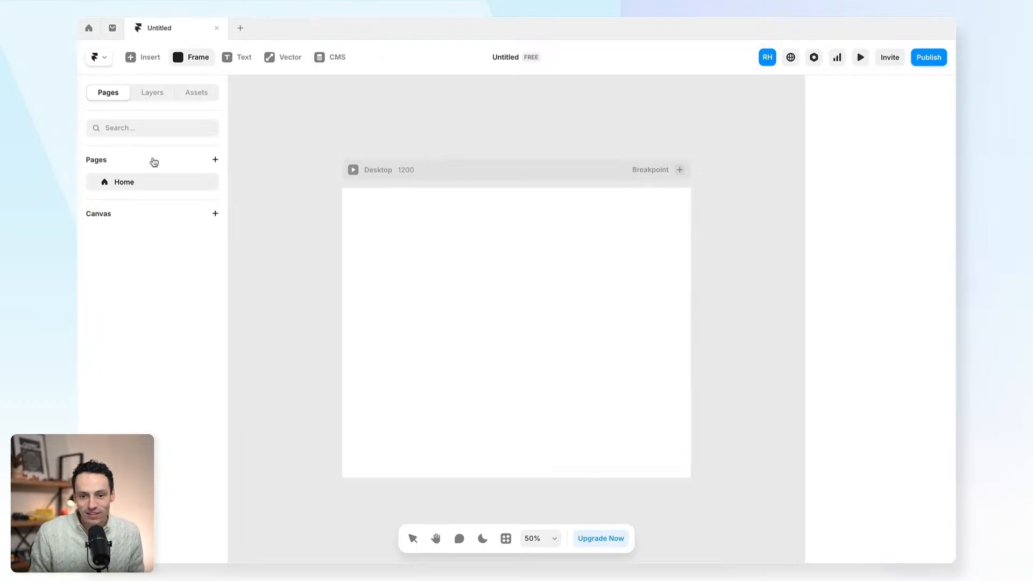
click(196, 58)
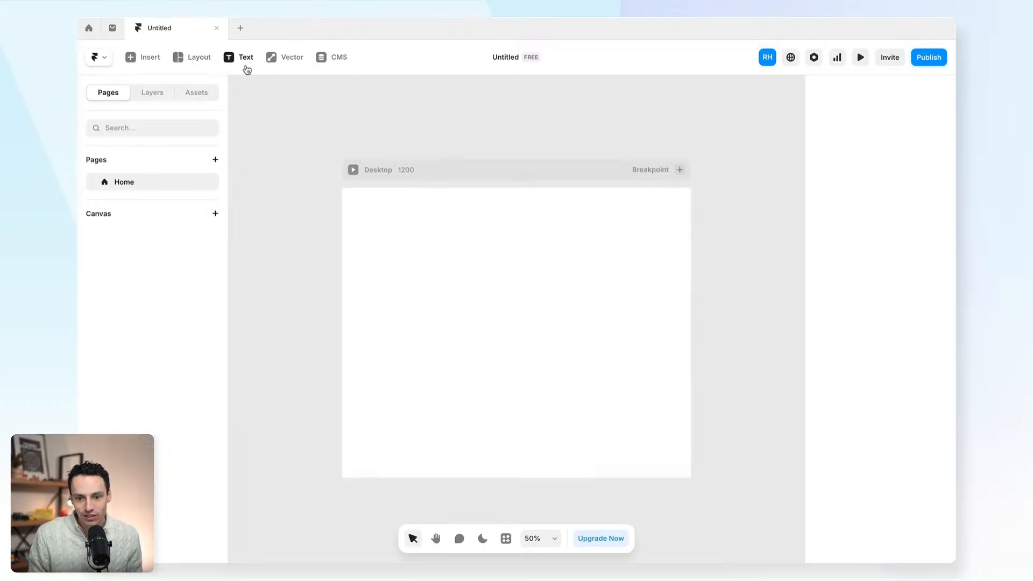
click(195, 63)
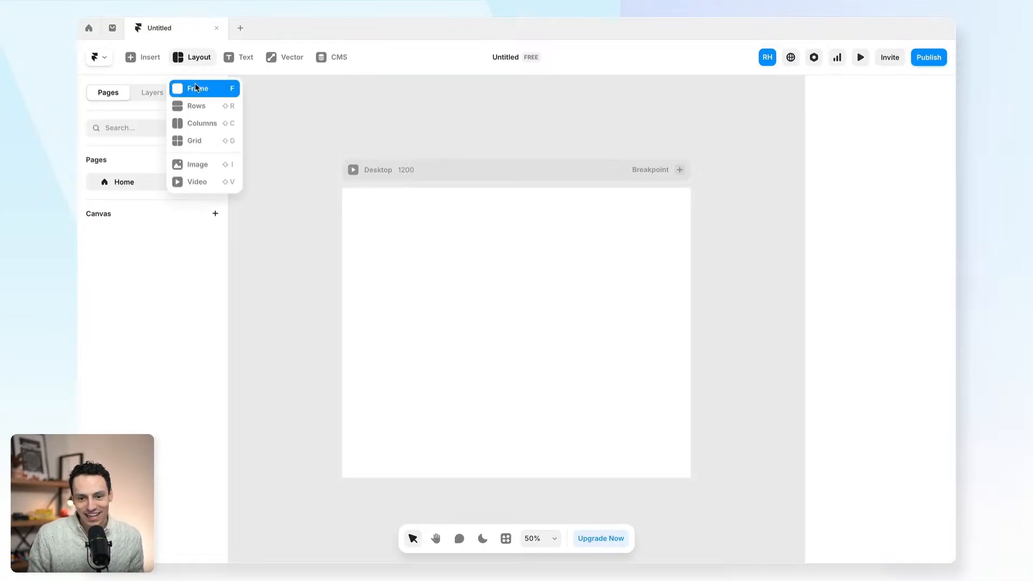
click(195, 86)
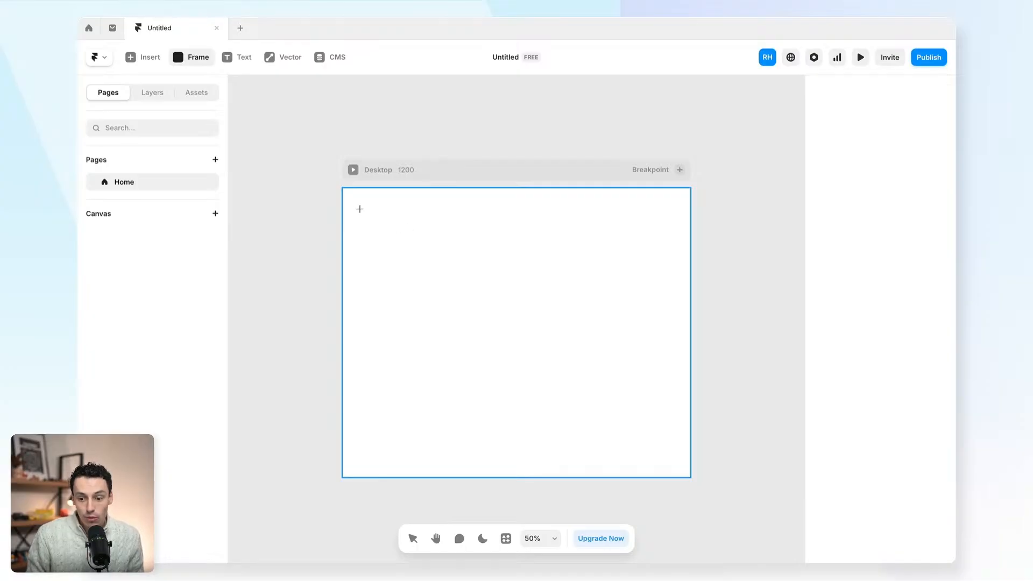
- Draw a large frame across the upper Desktop page and keep it selected
drag(359, 209, 669, 379)
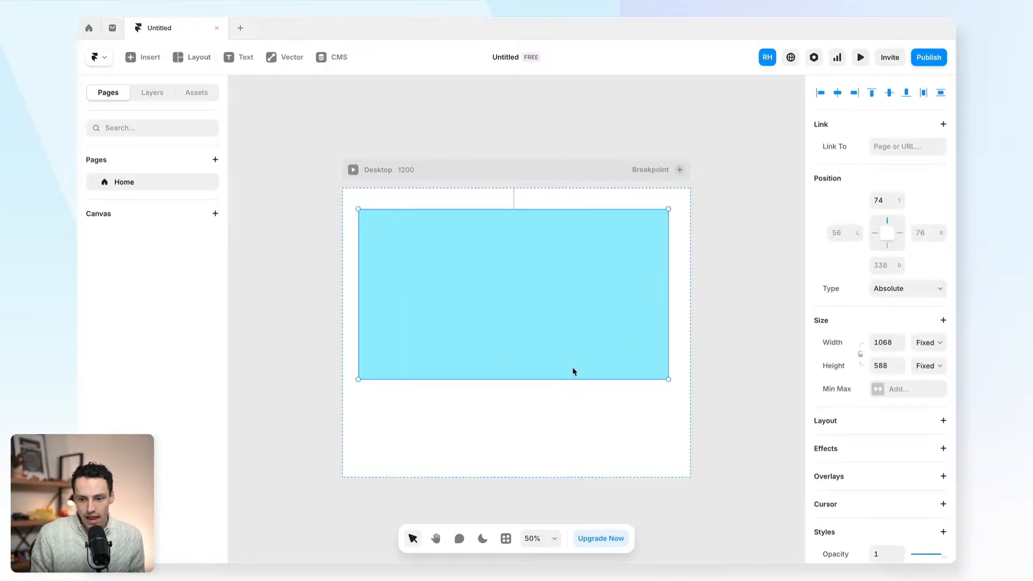
click(157, 94)
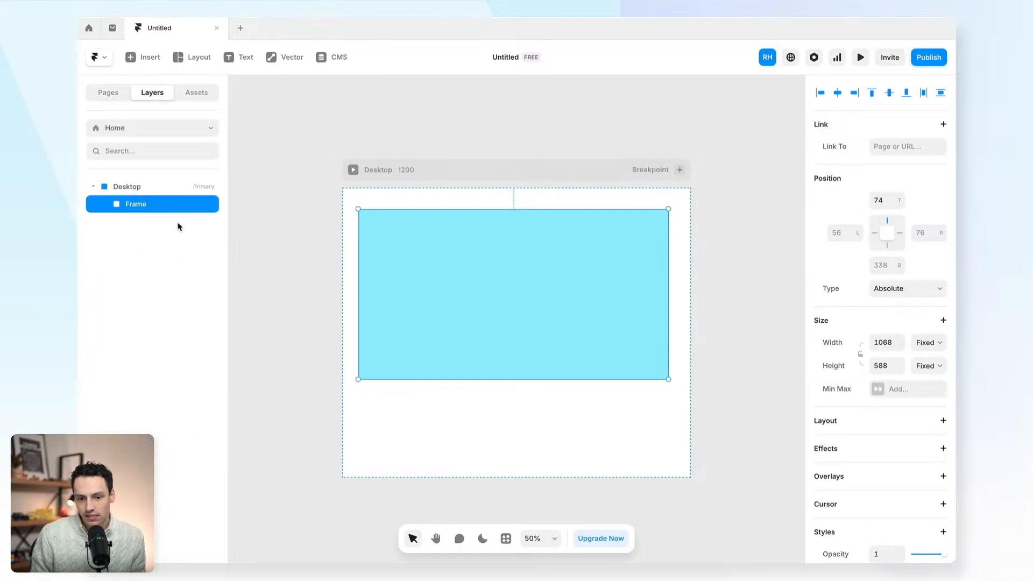
click(293, 262)
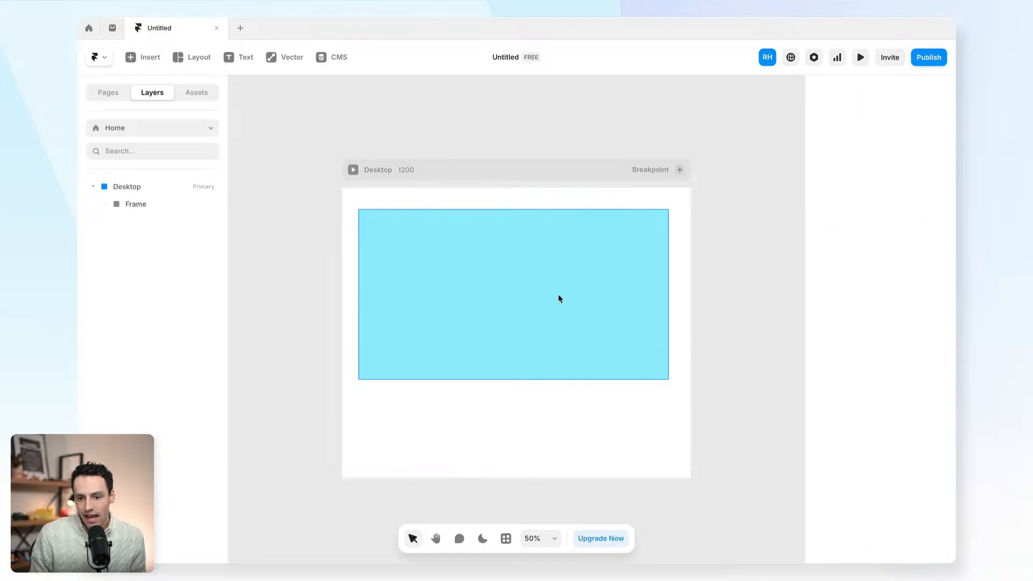
click(454, 338)
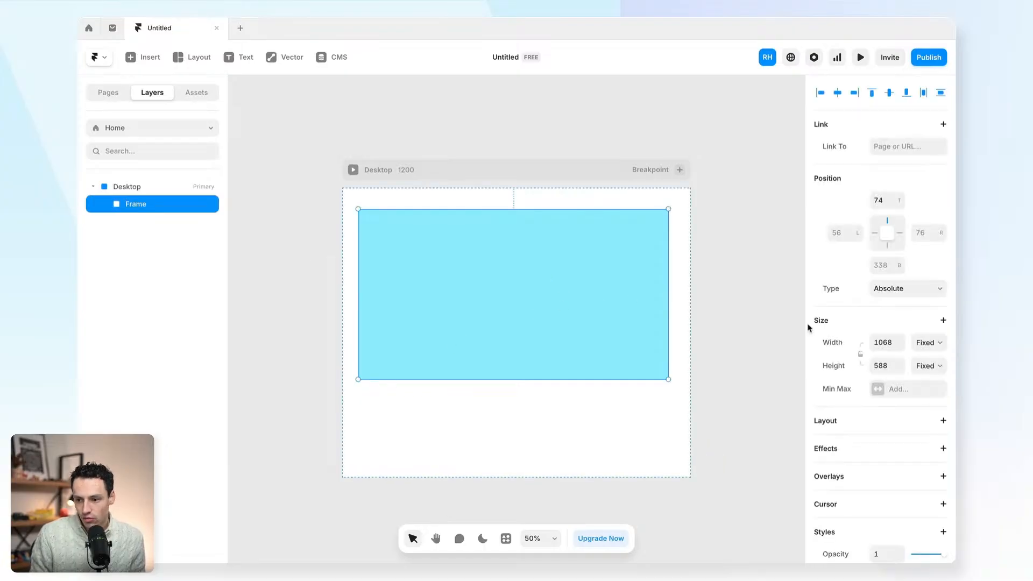
scroll(856, 337, down, 5)
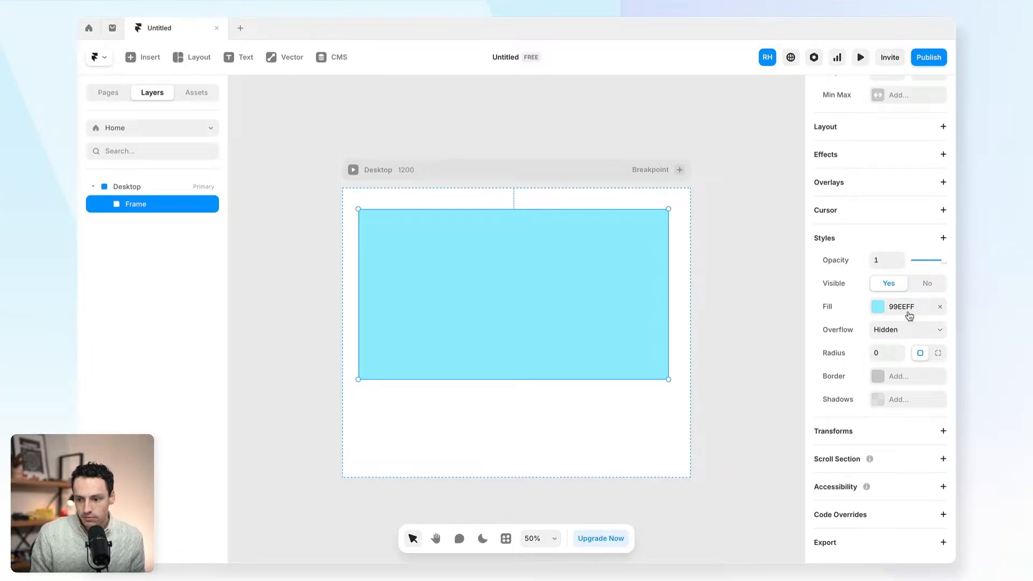
- Fill the frame with dark teal 1E7C8F, trying radius 99 then reverting to square corners
click(878, 307)
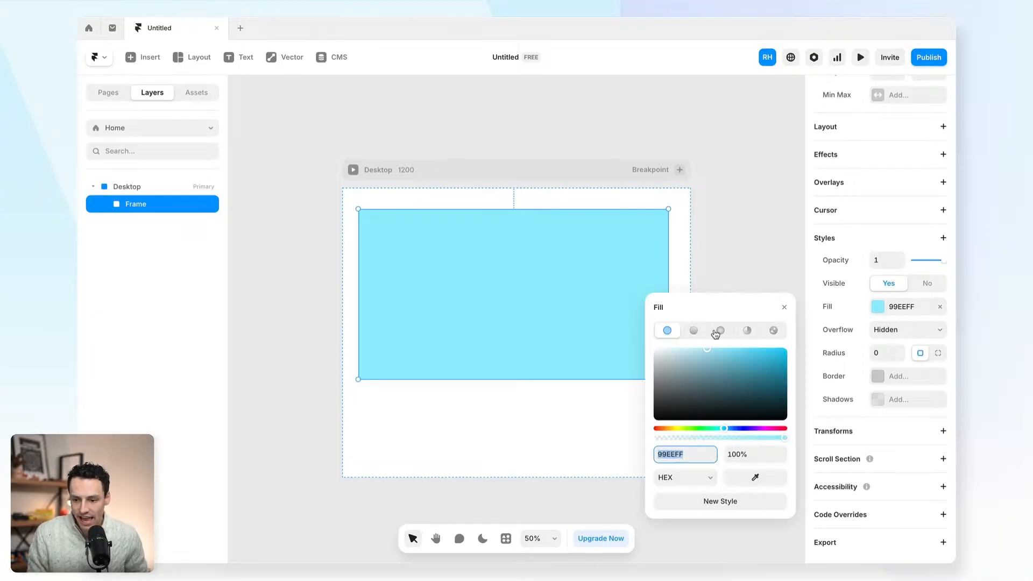
click(723, 364)
click(759, 379)
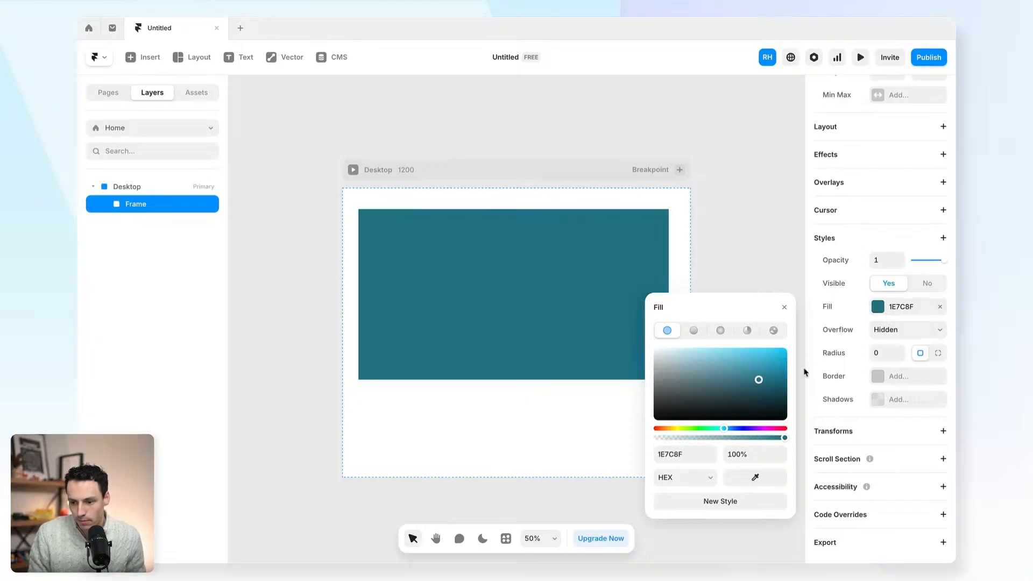
click(887, 353)
text(99)
key(Return)
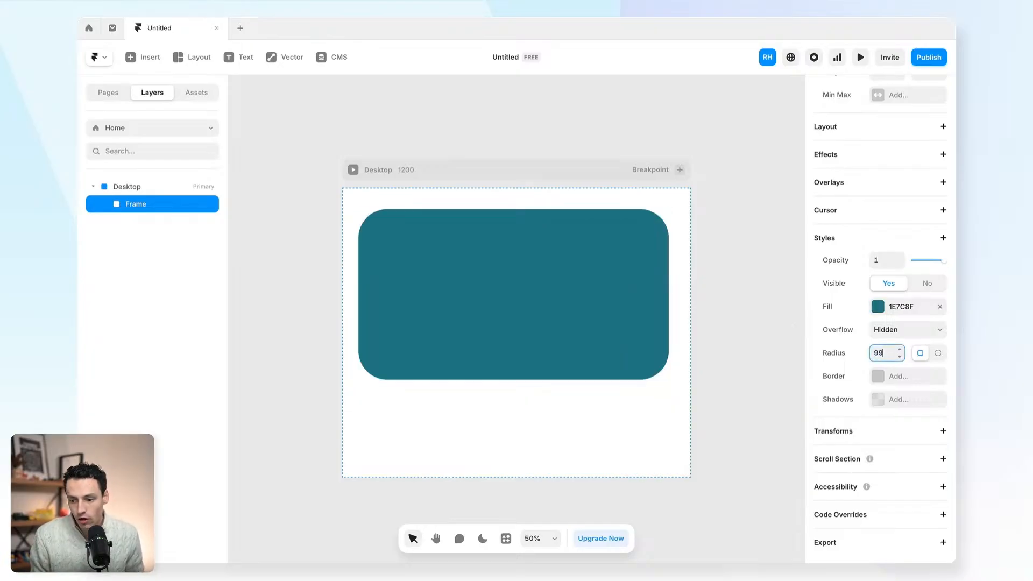
key(ctrl+z)
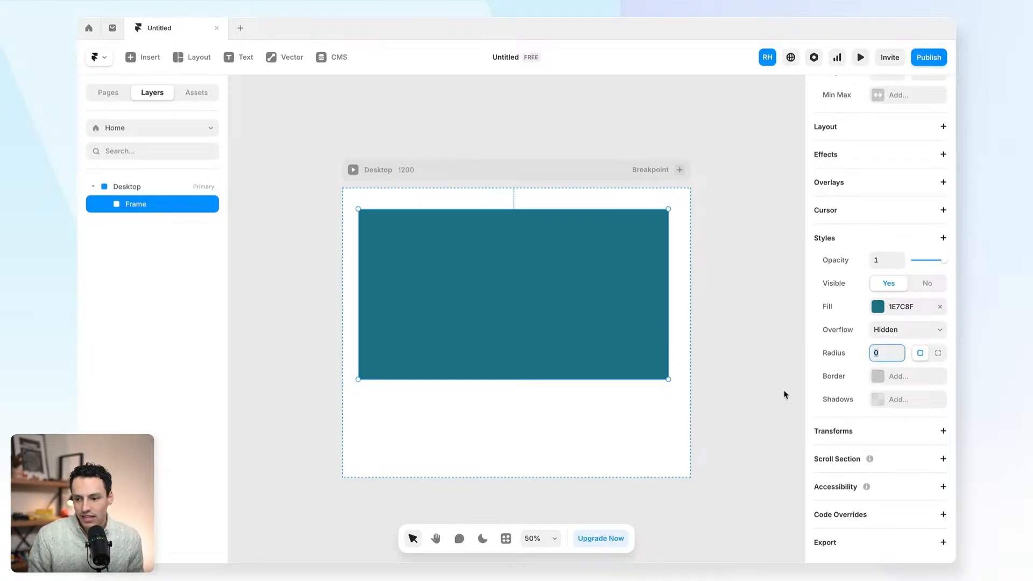
- Set the frame's fill to hex 062133
click(902, 307)
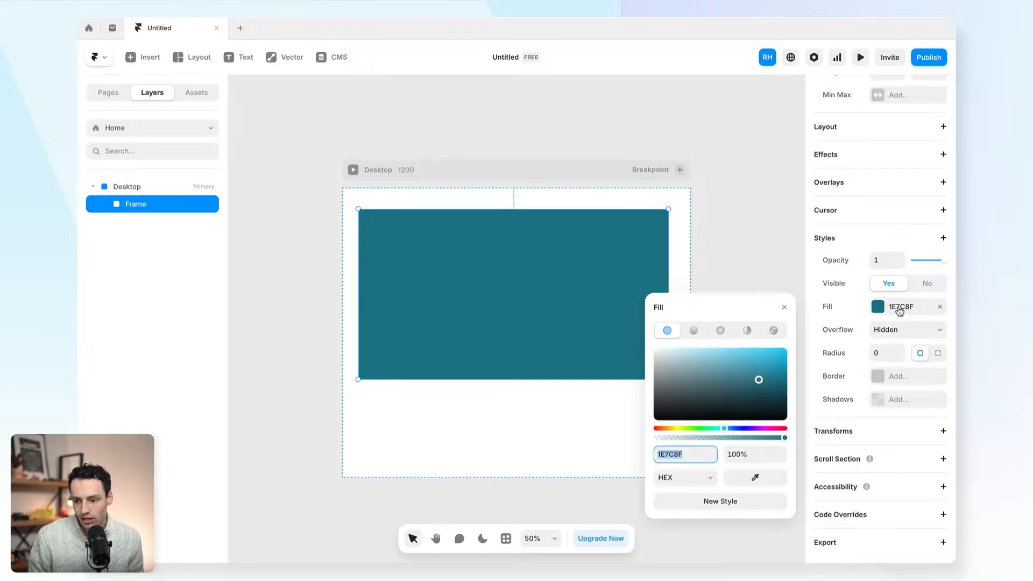
text(062133)
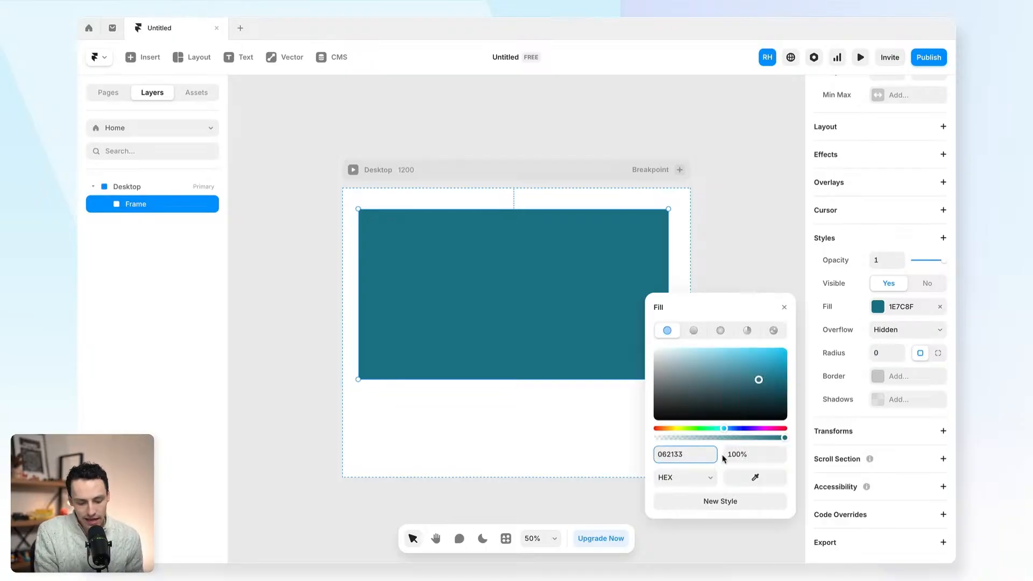
key(Return)
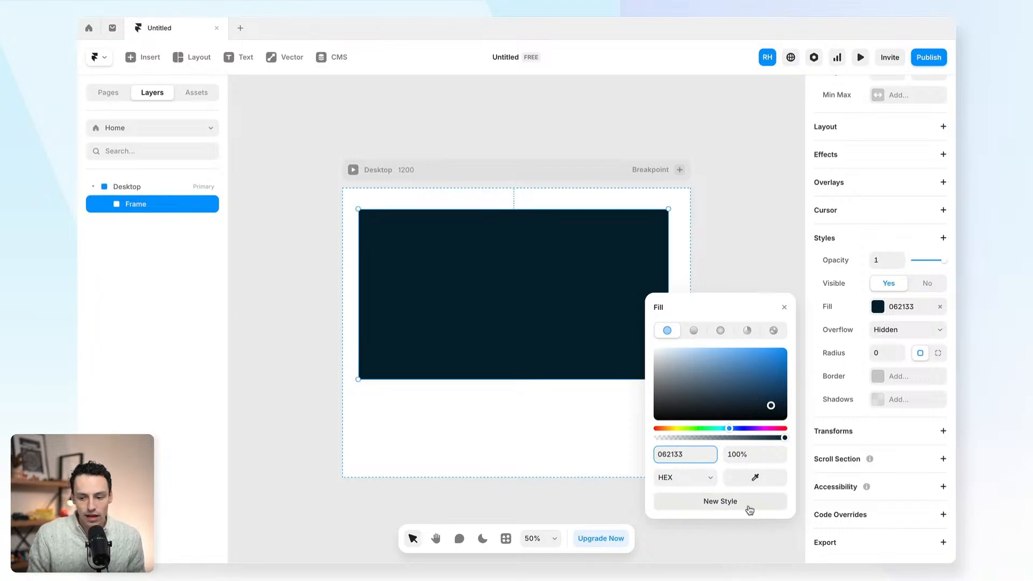
- Save the navy fill as a colour style named Navy Blue
click(748, 508)
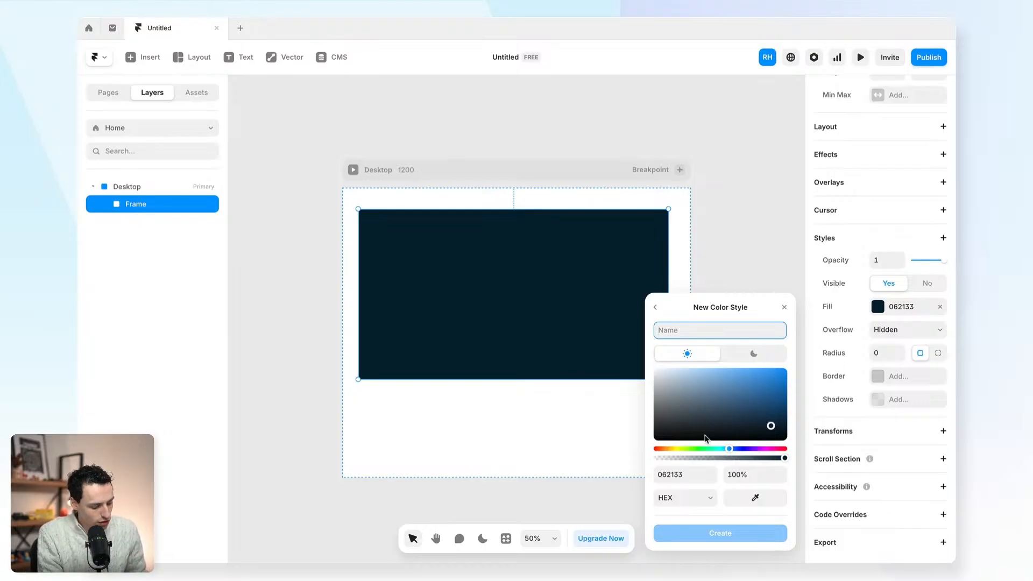
text(Navy Blue)
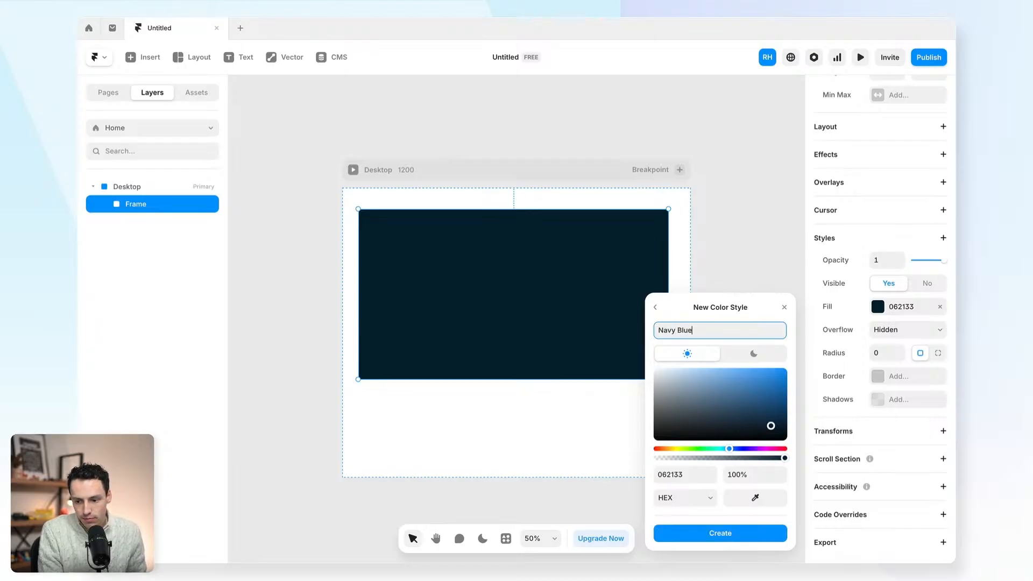
key(Return)
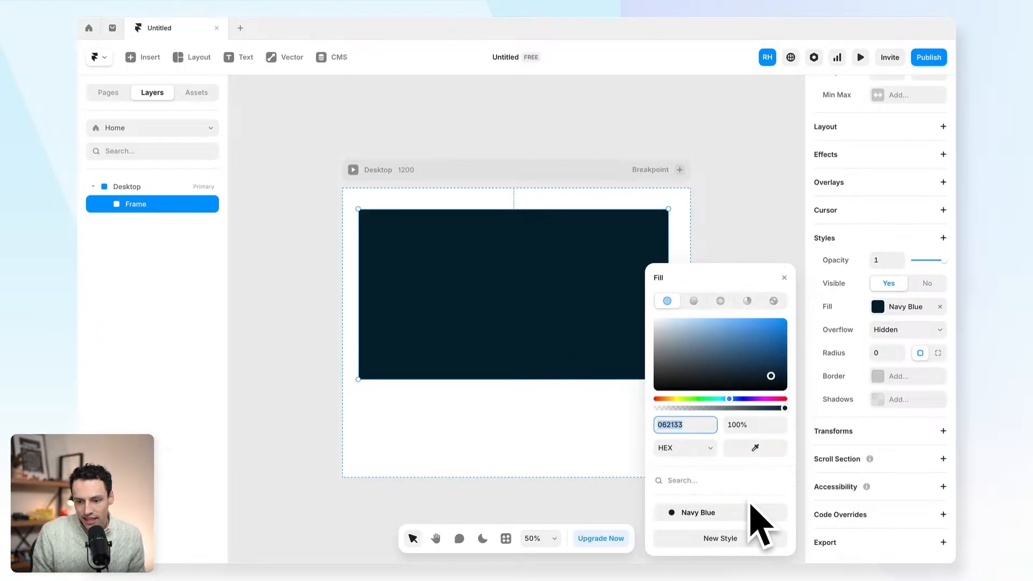
click(289, 325)
click(470, 255)
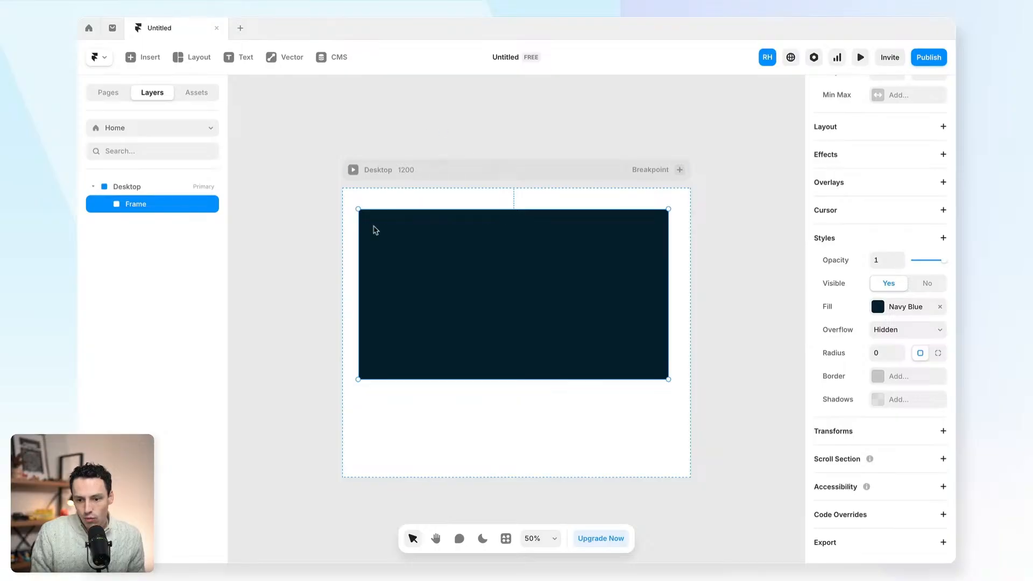
scroll(560, 211, right, 2)
click(477, 168)
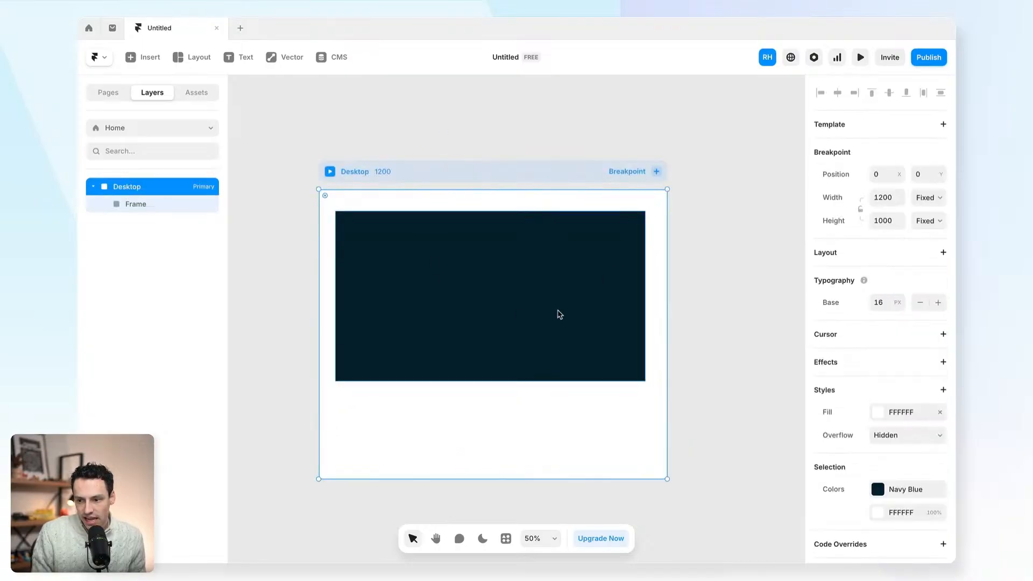
- Set the navy frame's width to 1008 px
click(520, 296)
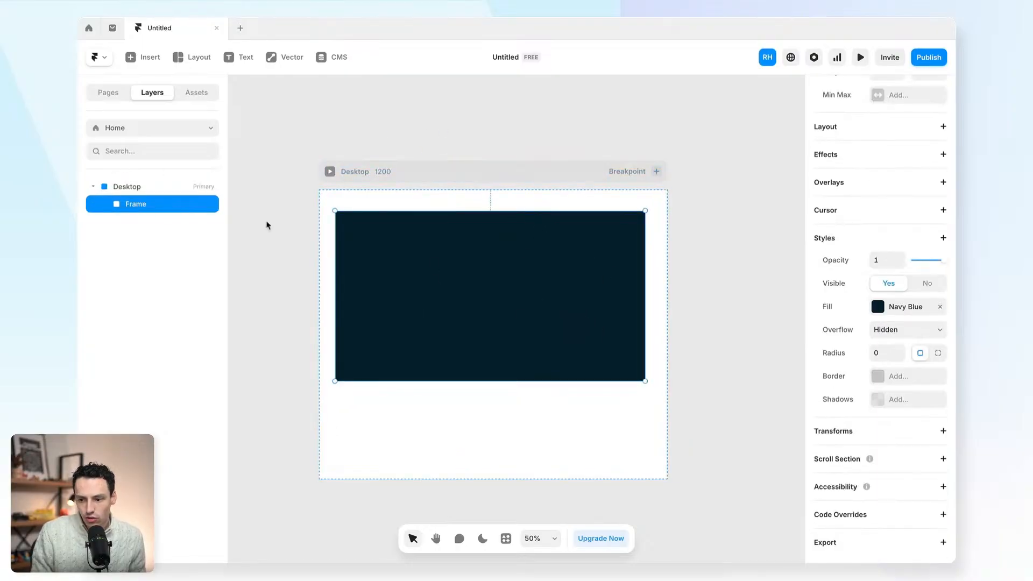
scroll(883, 242, up, 5)
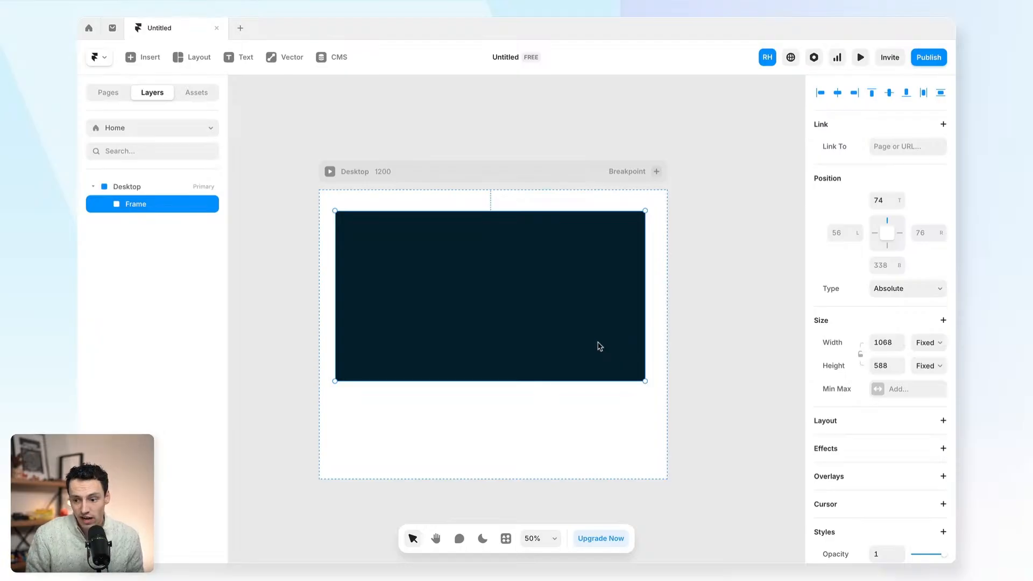
click(889, 342)
text(1008)
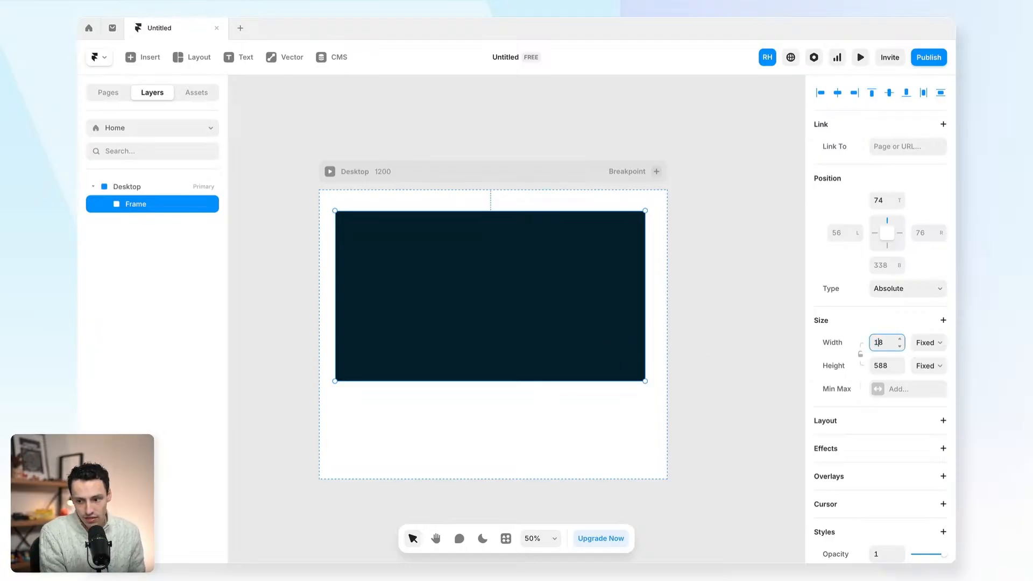
key(Return)
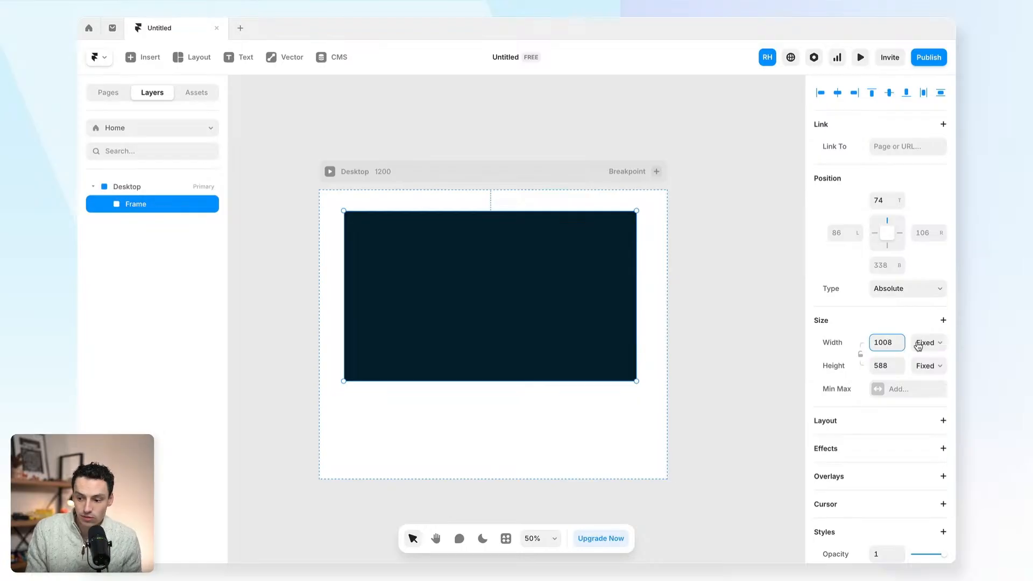
- Switch the frame's width to Relative at 80%, then select the Desktop contents
click(918, 345)
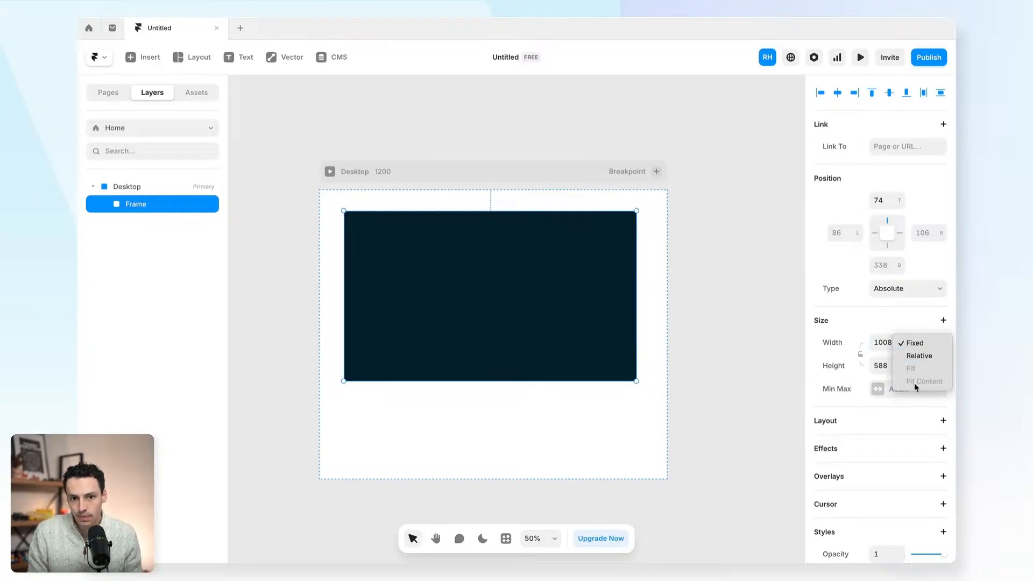
click(923, 356)
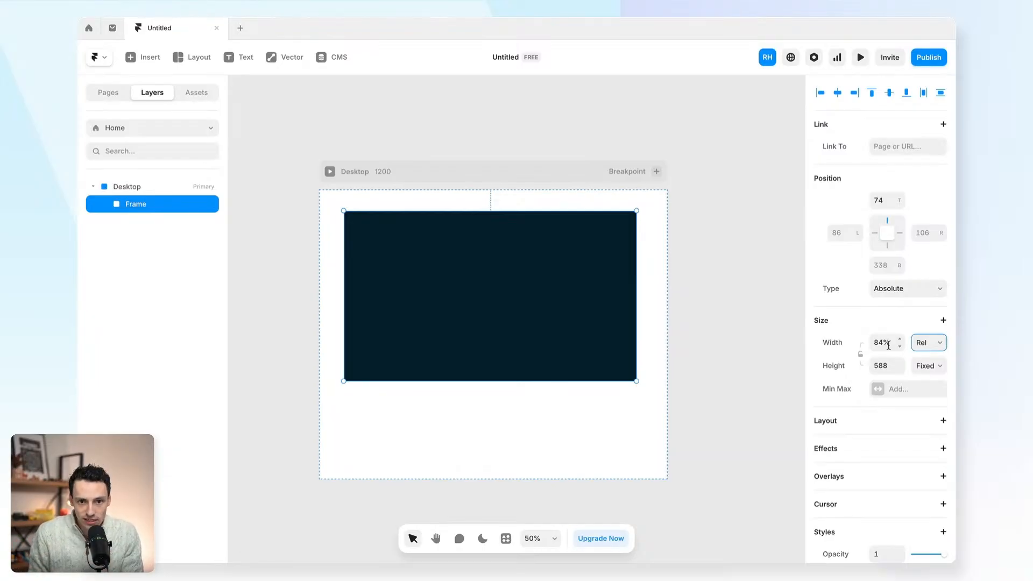
click(888, 345)
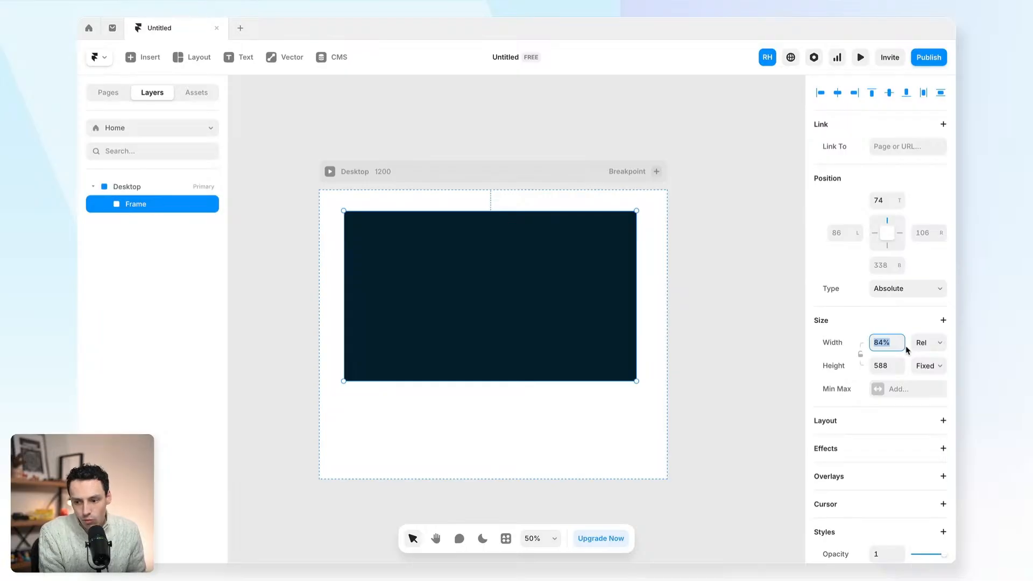
text(80)
key(Return)
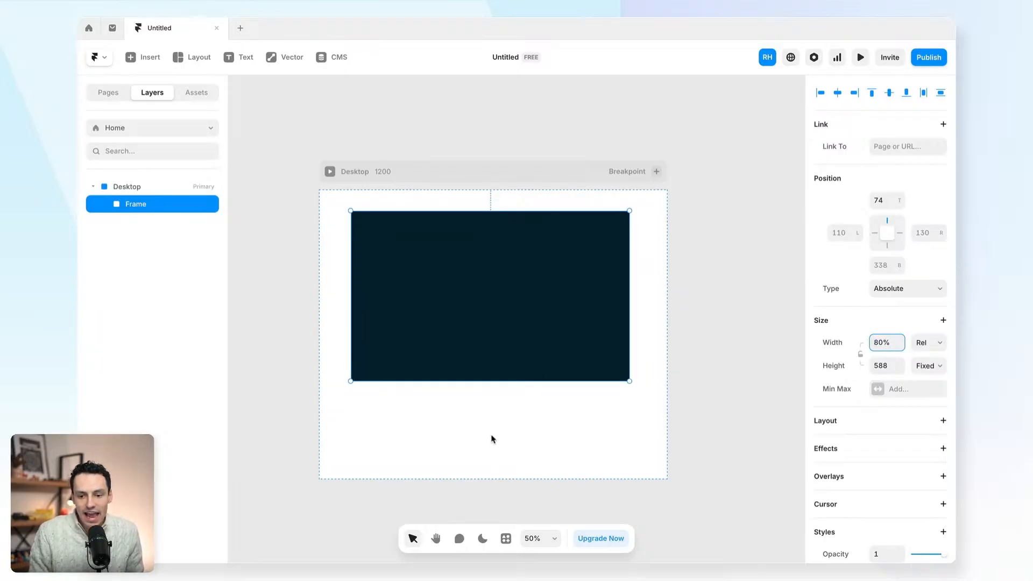
click(174, 186)
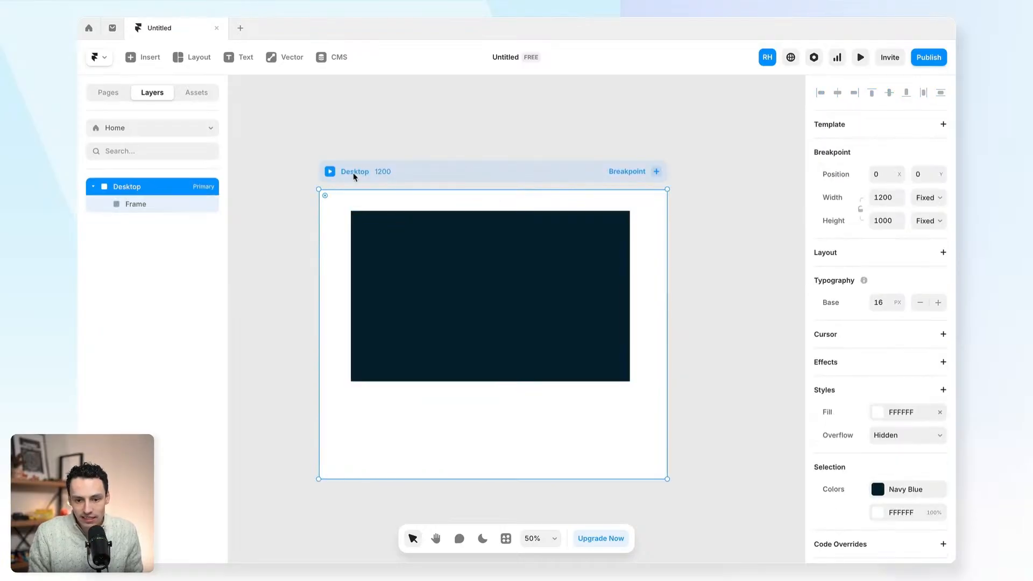
drag(308, 135, 694, 490)
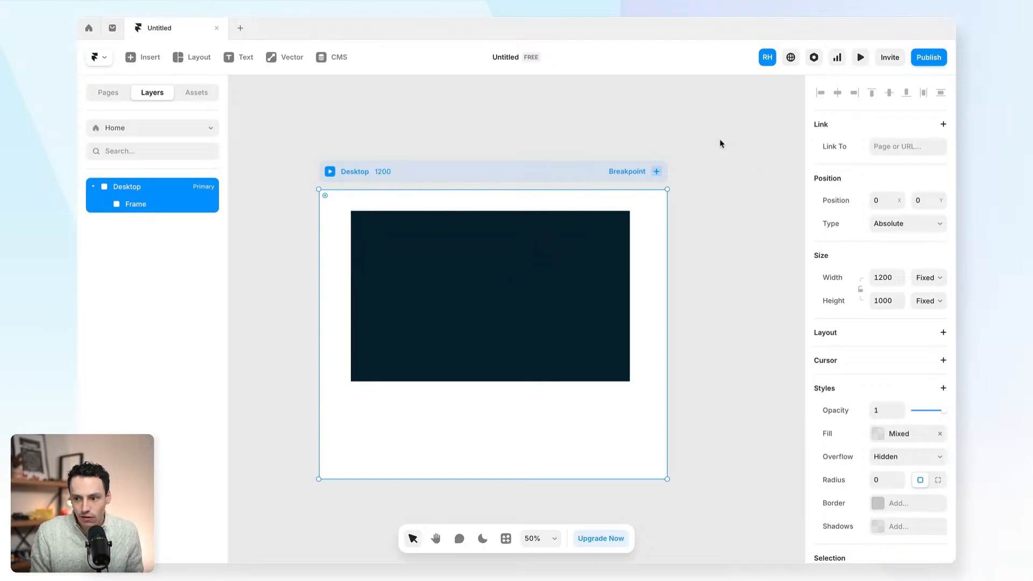
- Preview the page, narrow the viewport to test the navy frame's resizing, then exit preview
click(863, 58)
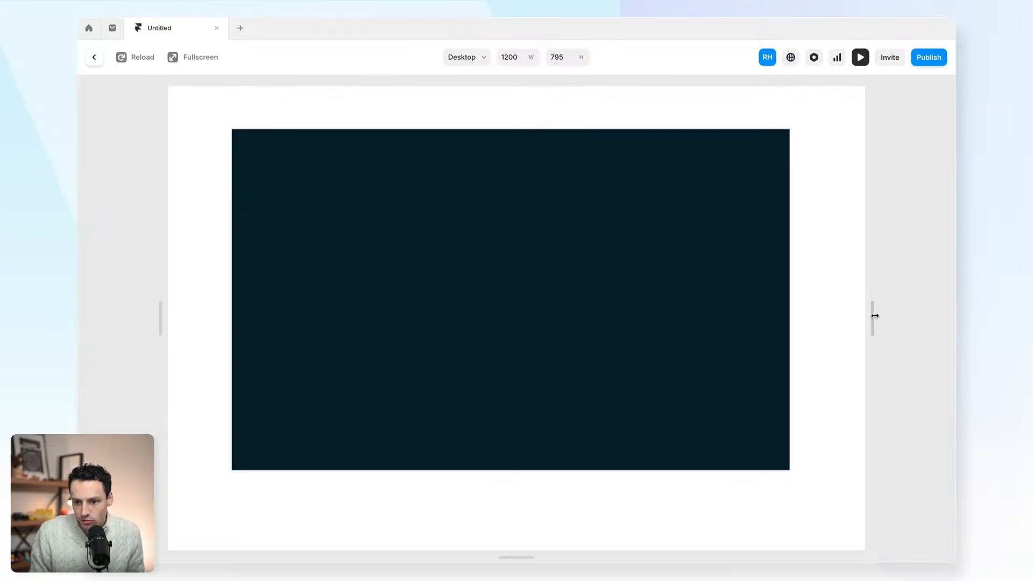
drag(875, 316, 815, 319)
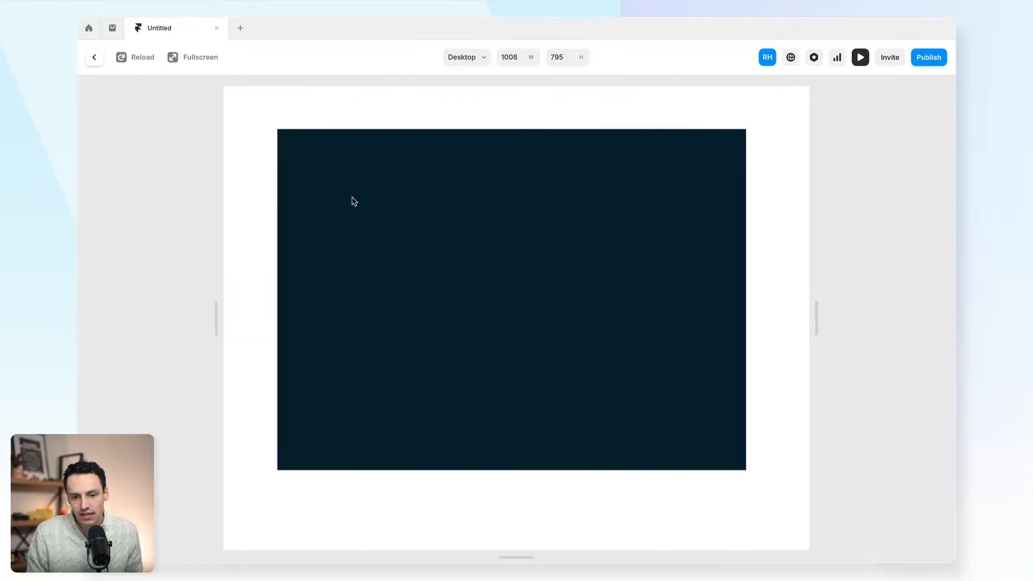
click(94, 58)
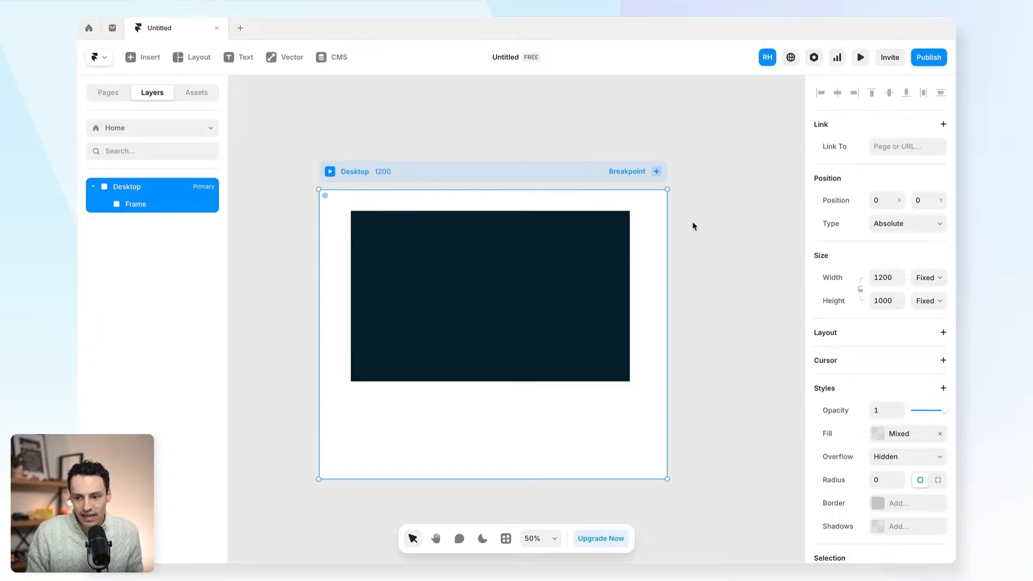
- Make the dark frame 100% wide and one viewport (100vh) tall
click(524, 272)
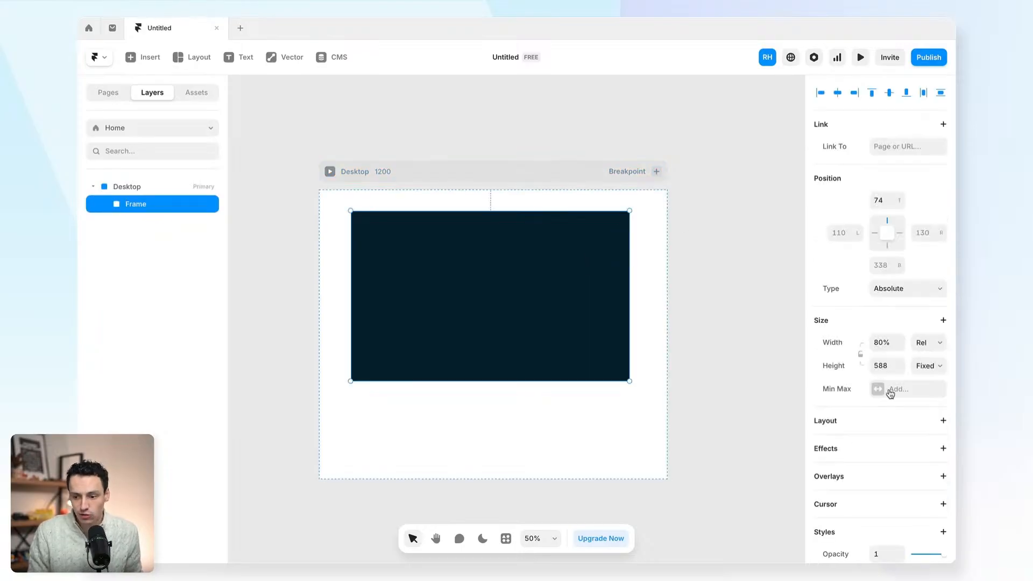
click(887, 344)
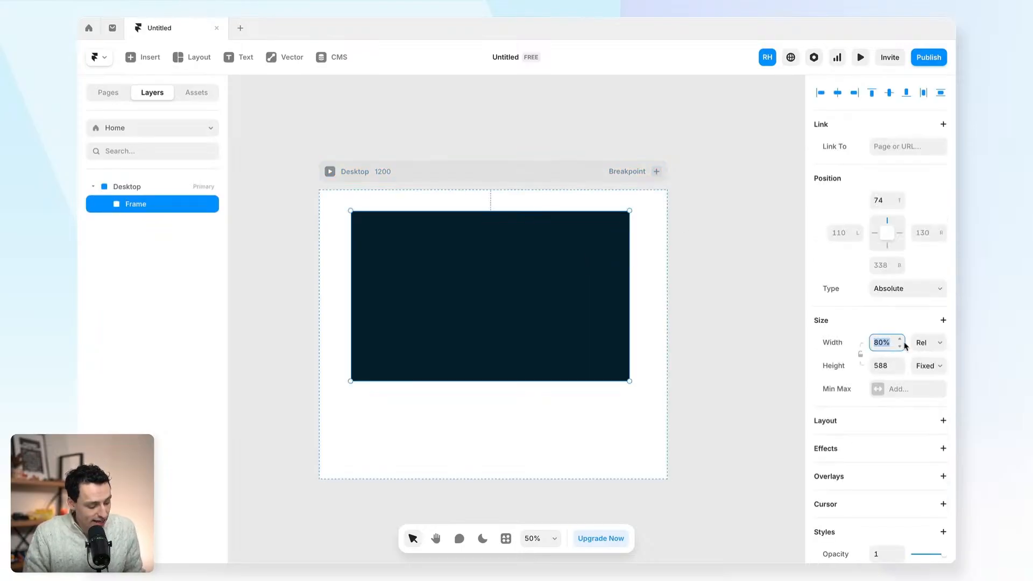
text(100%)
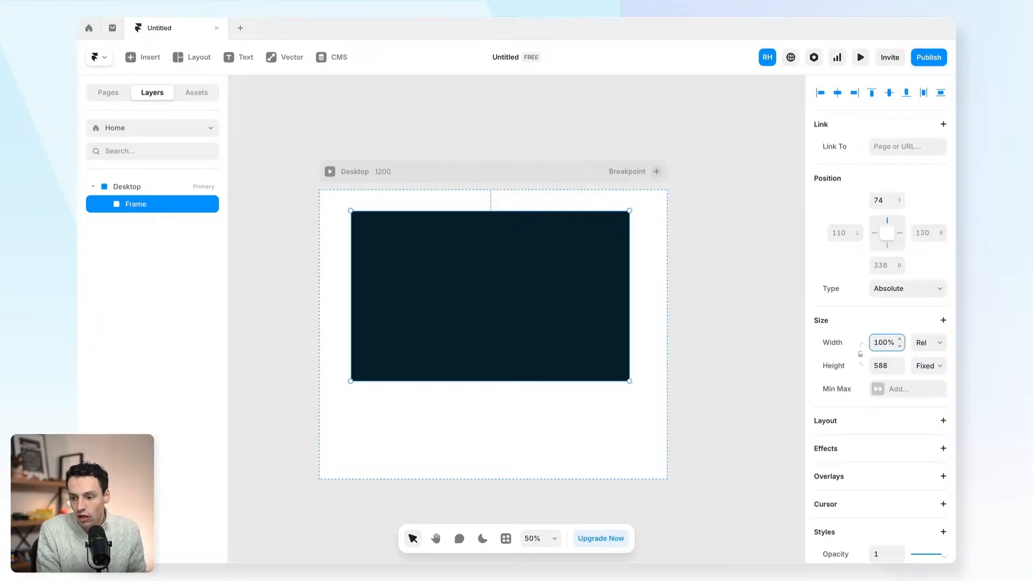
key(Return)
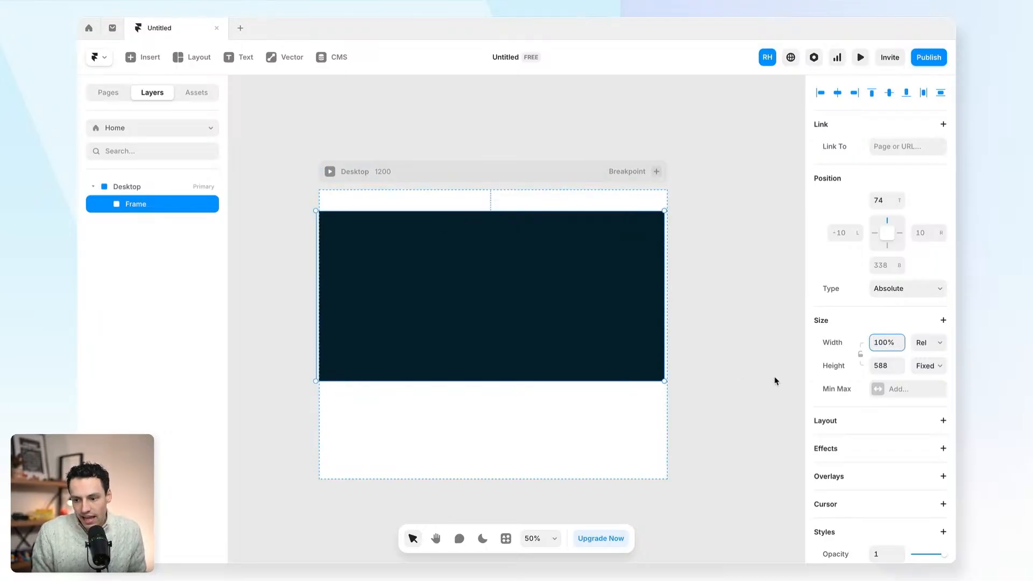
click(925, 366)
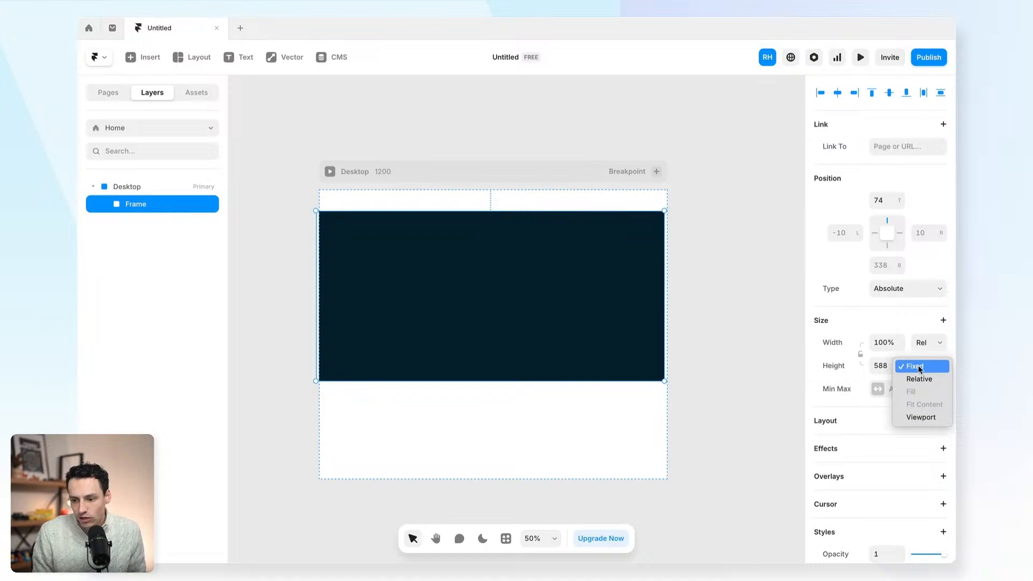
click(931, 418)
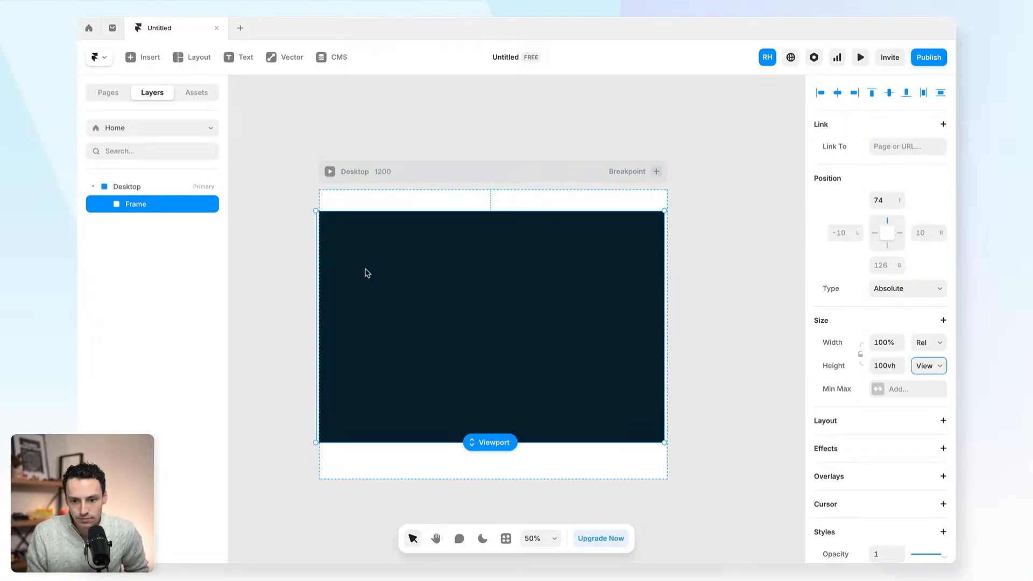
- Give the Desktop breakpoint a vertical stack layout
drag(366, 270, 399, 265)
key(super+z)
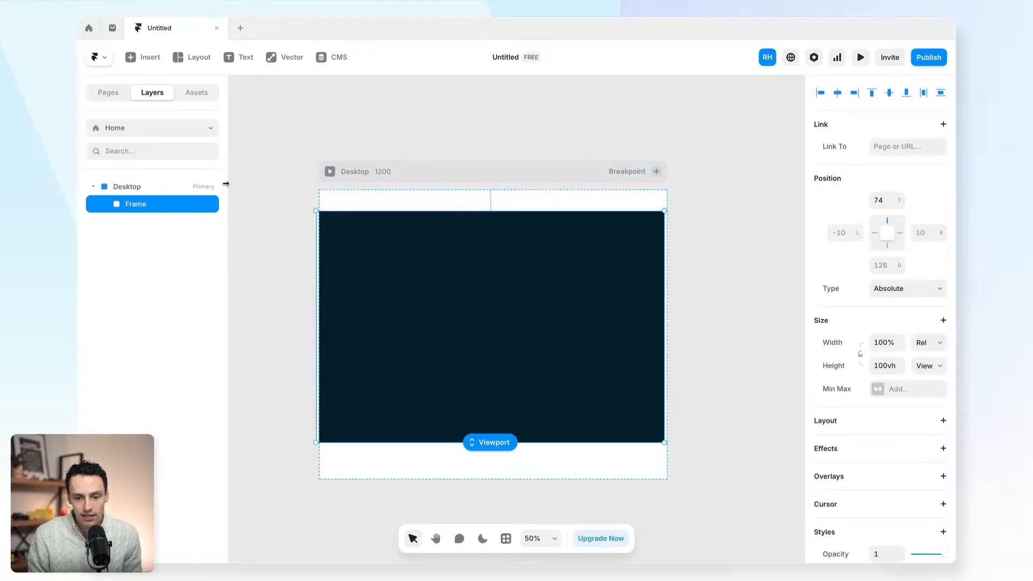
click(156, 187)
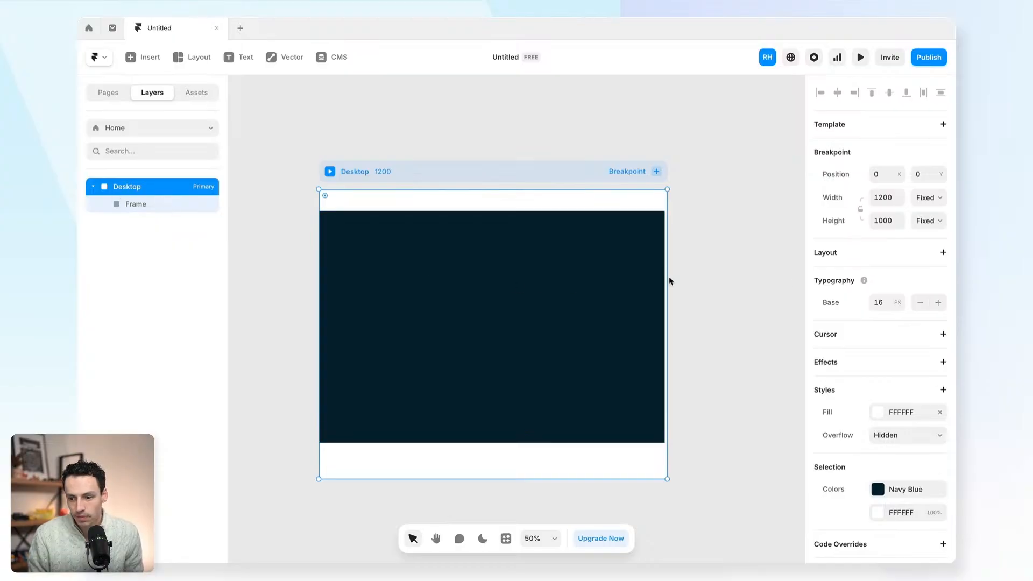
click(942, 256)
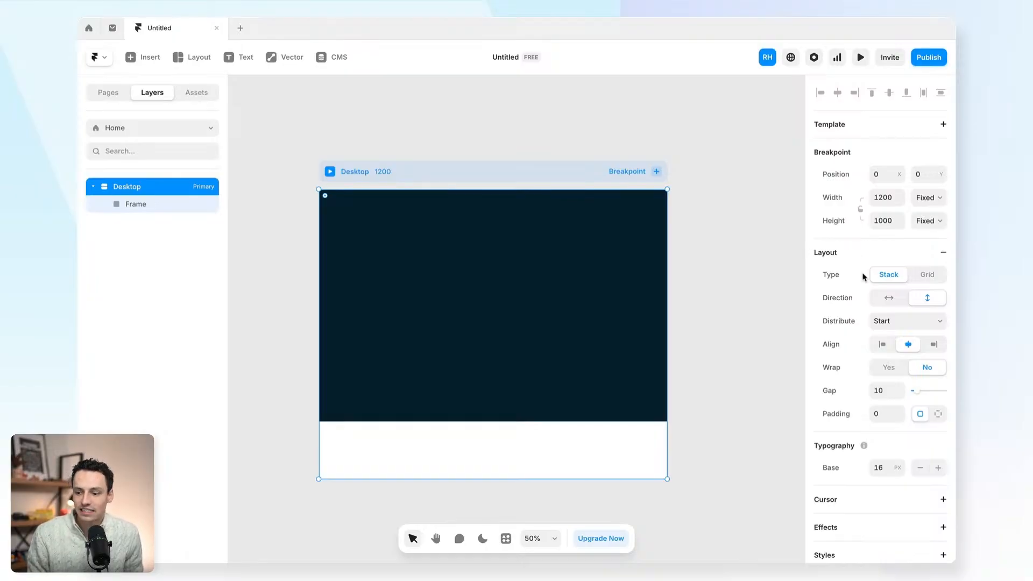
click(916, 276)
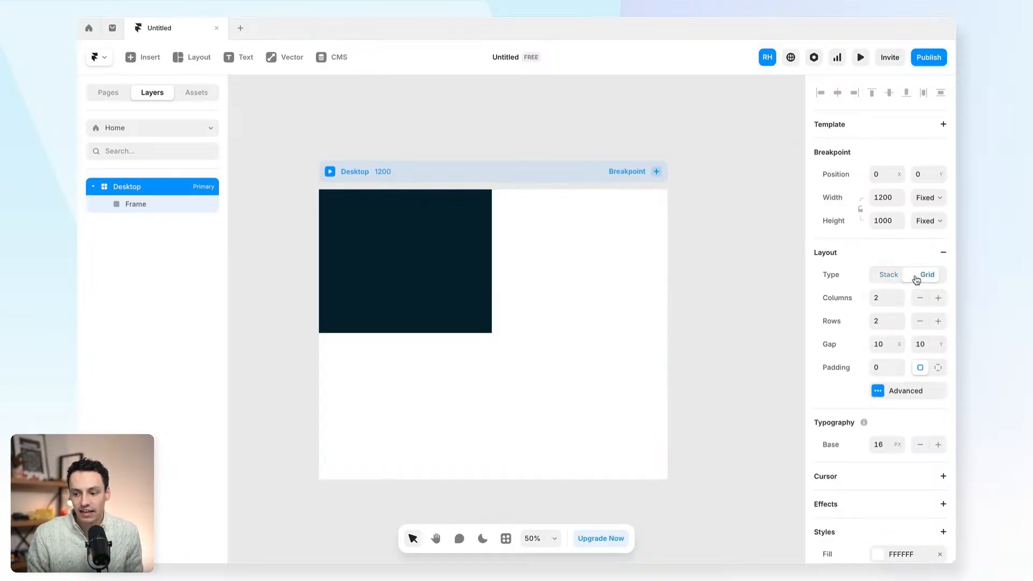
click(889, 275)
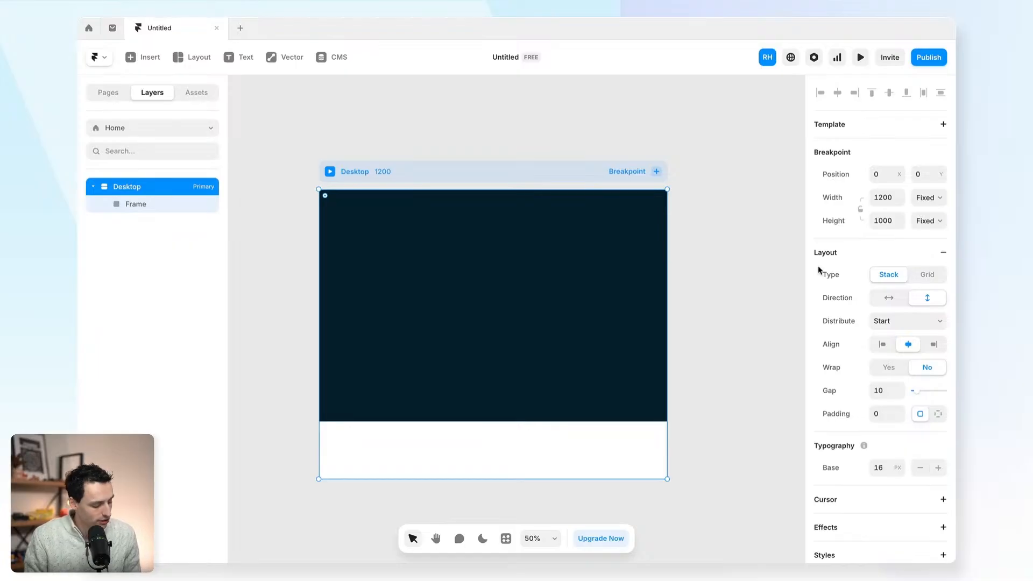
click(894, 302)
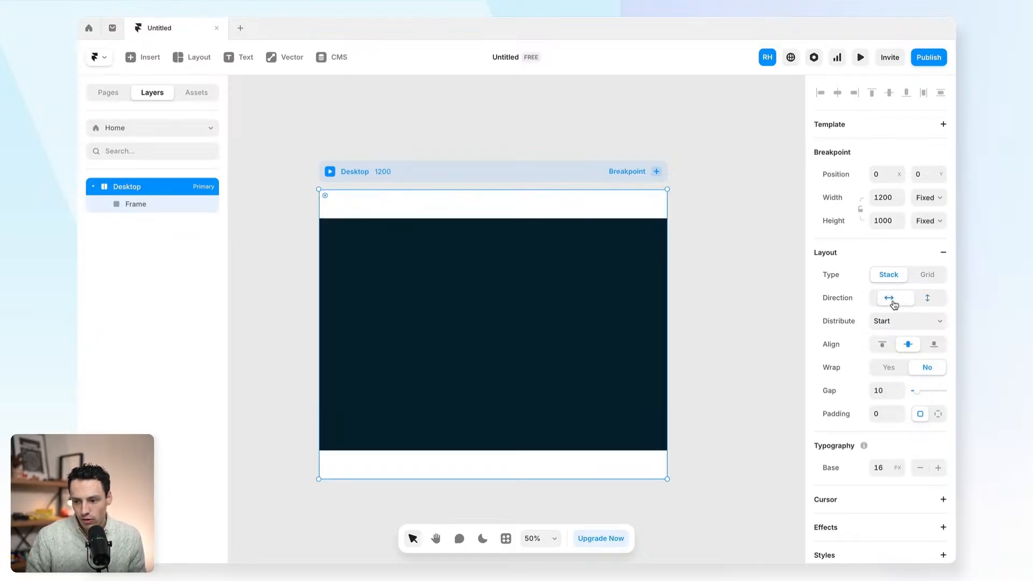
click(929, 300)
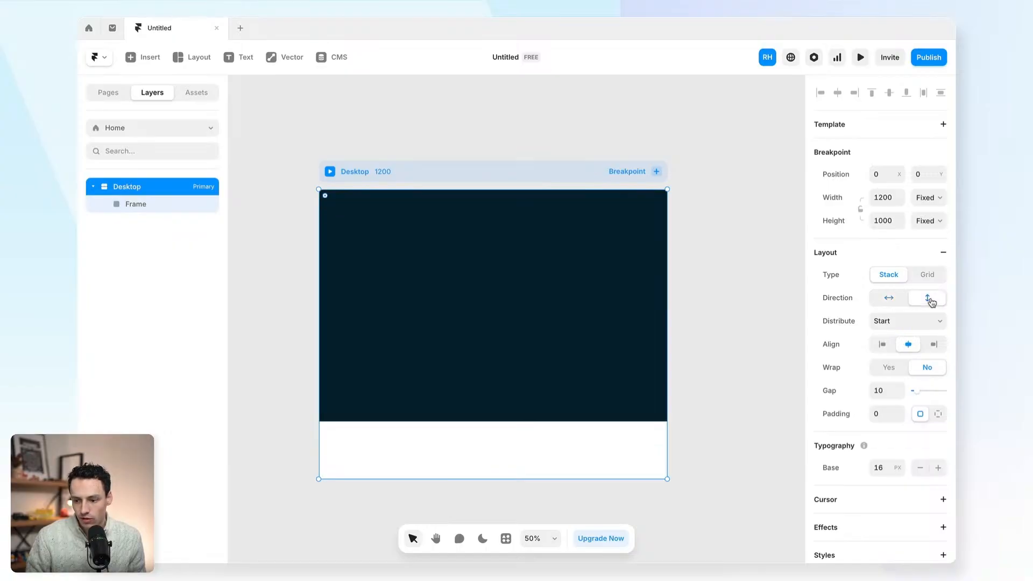
click(913, 321)
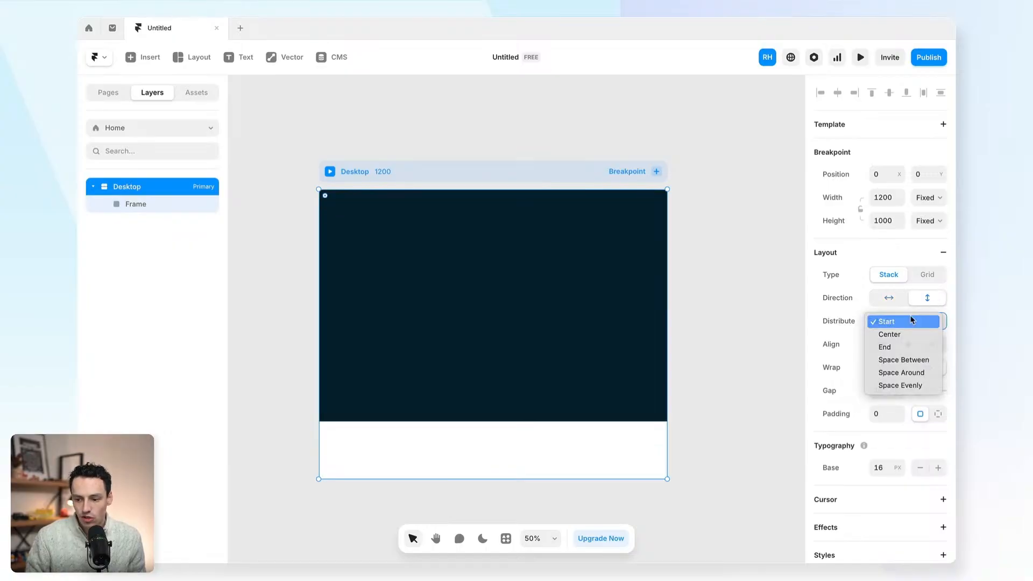
click(913, 321)
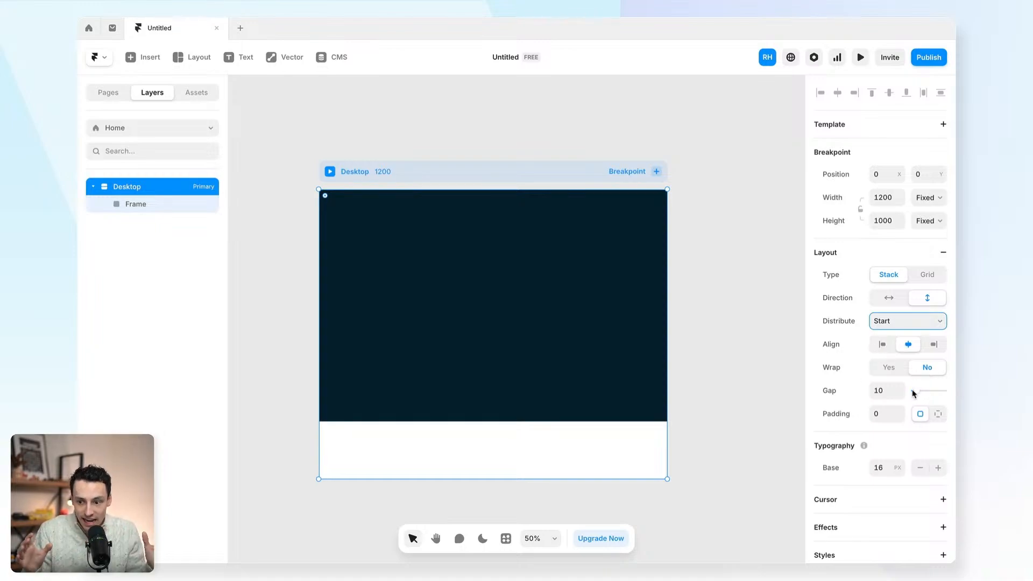
click(885, 412)
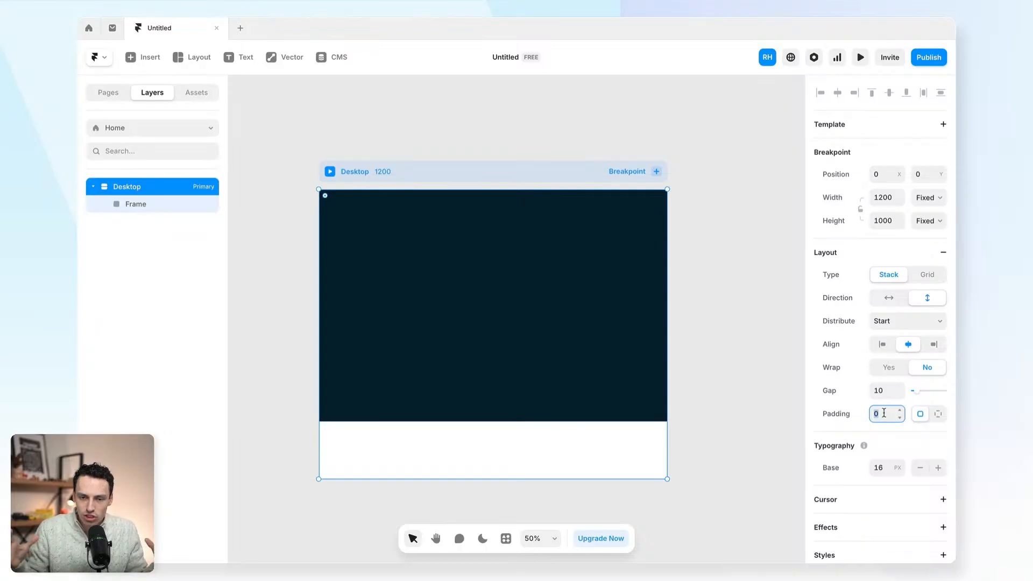
- Rename the dark Frame layer to 'Section' in the Layers panel
click(705, 271)
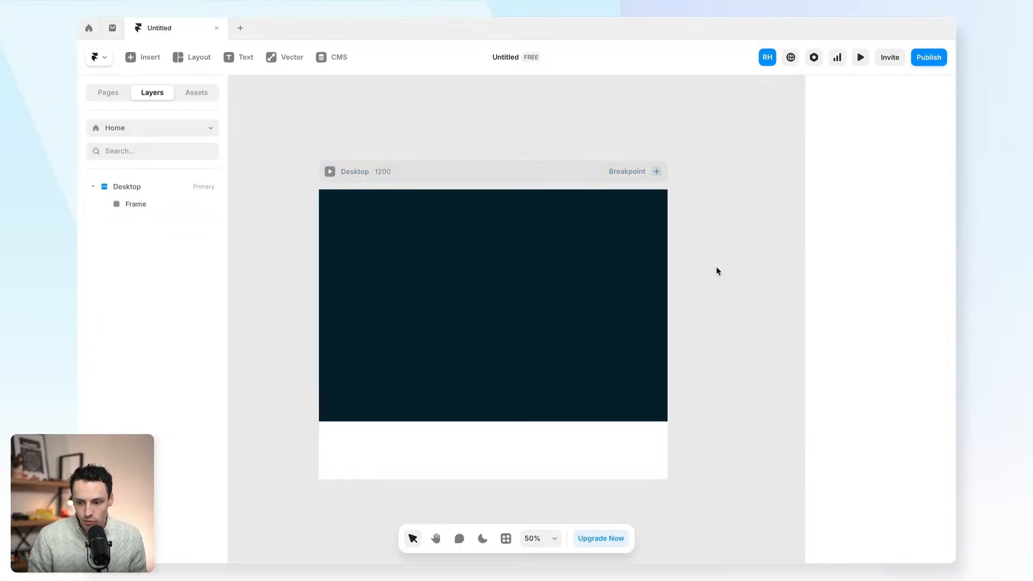
click(495, 277)
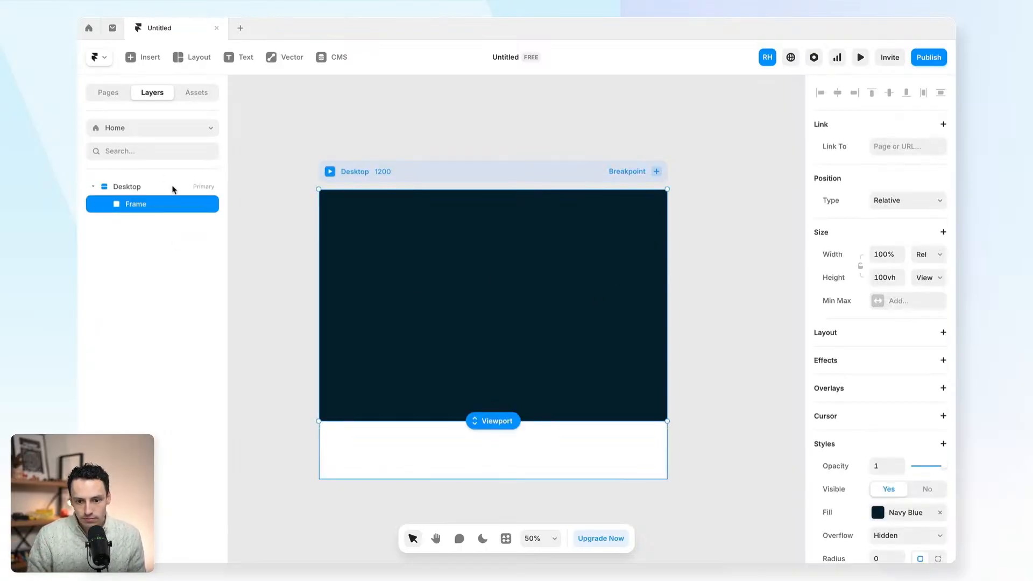
double_click(130, 205)
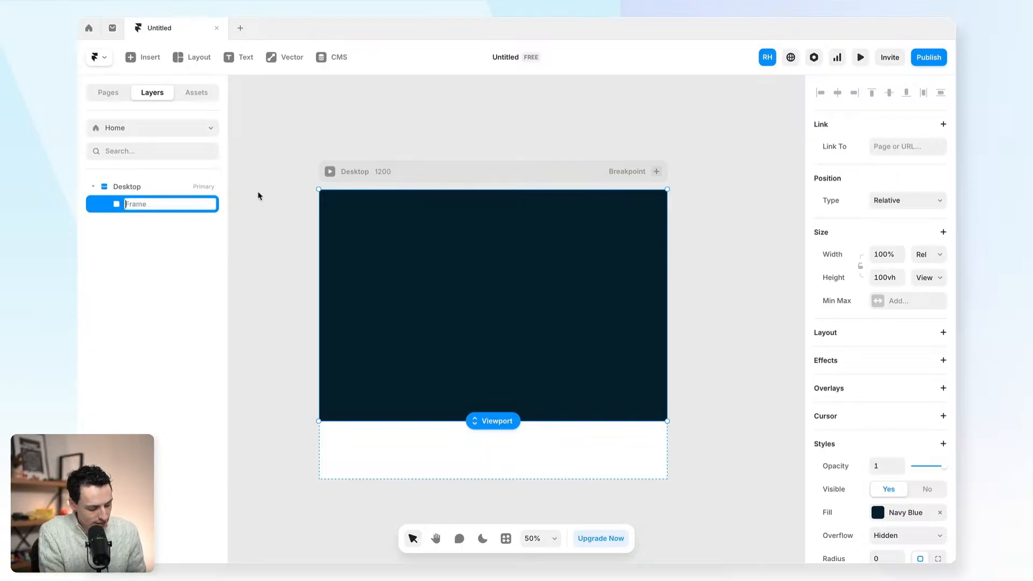
text(Section)
key(Return)
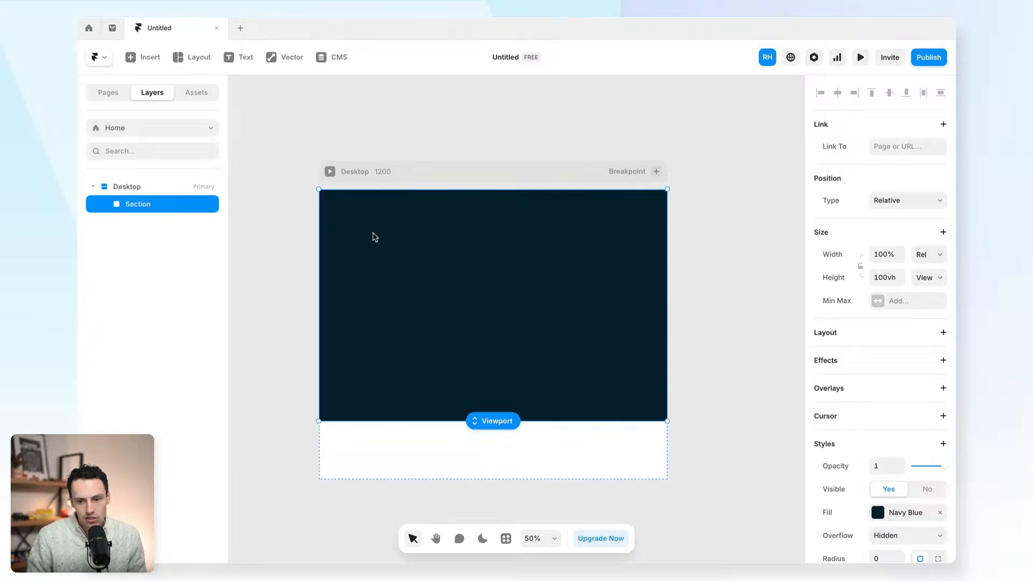
- Add a white FLIGHT text layer inside the Section
key(t)
click(392, 246)
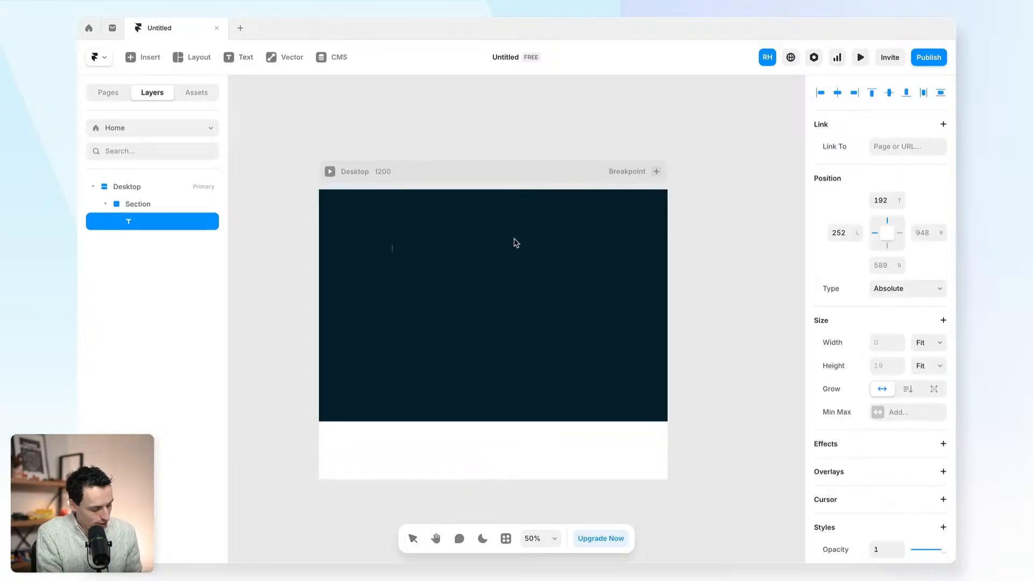
text(FLIGHT)
key(Escape)
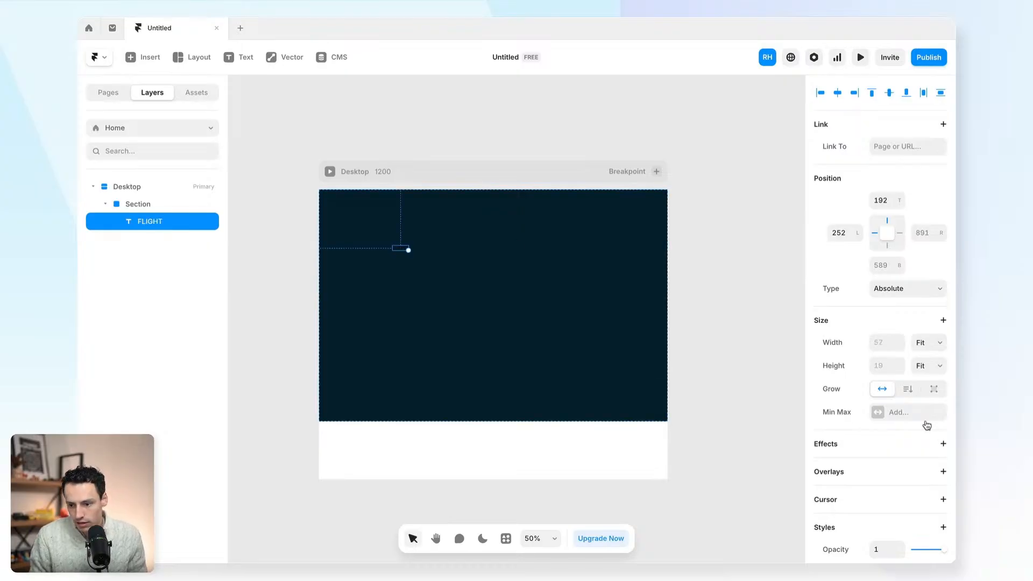
scroll(915, 431, down, 5)
scroll(874, 531, down, 1)
click(878, 542)
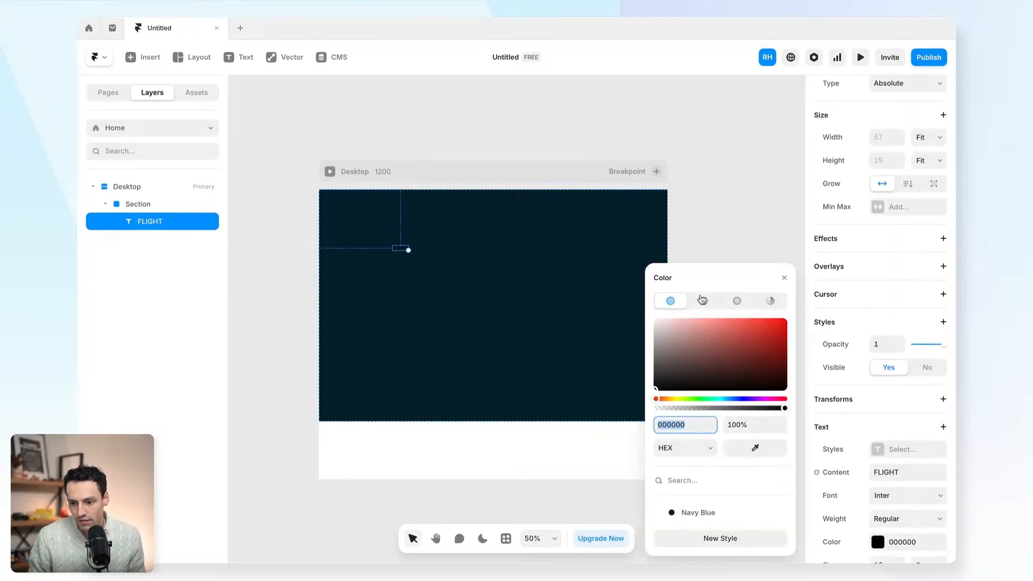
drag(669, 325, 652, 317)
- Set the FLIGHT font to Bricolage Grotesque, Extra Bold weight
click(885, 495)
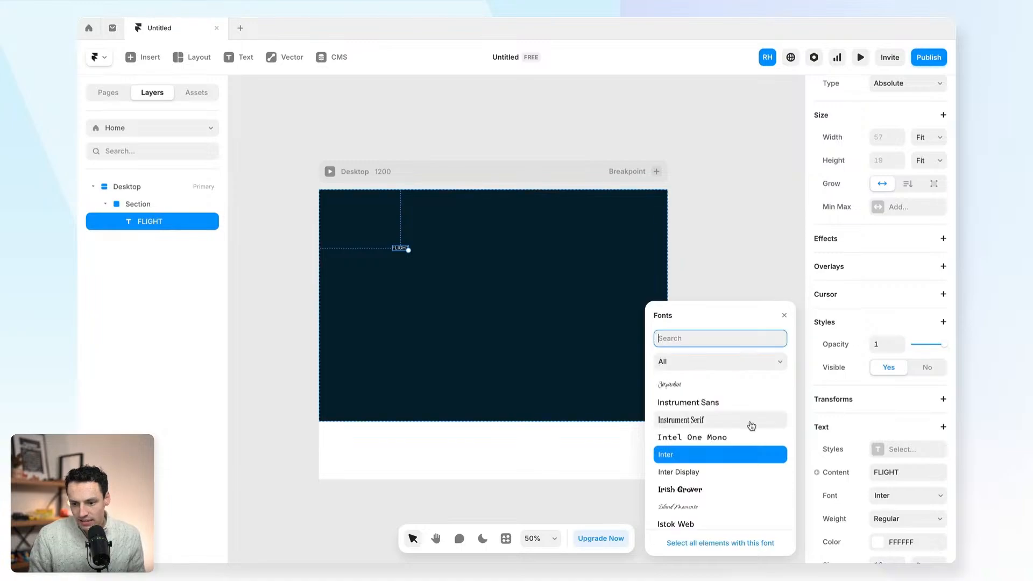
text(bri)
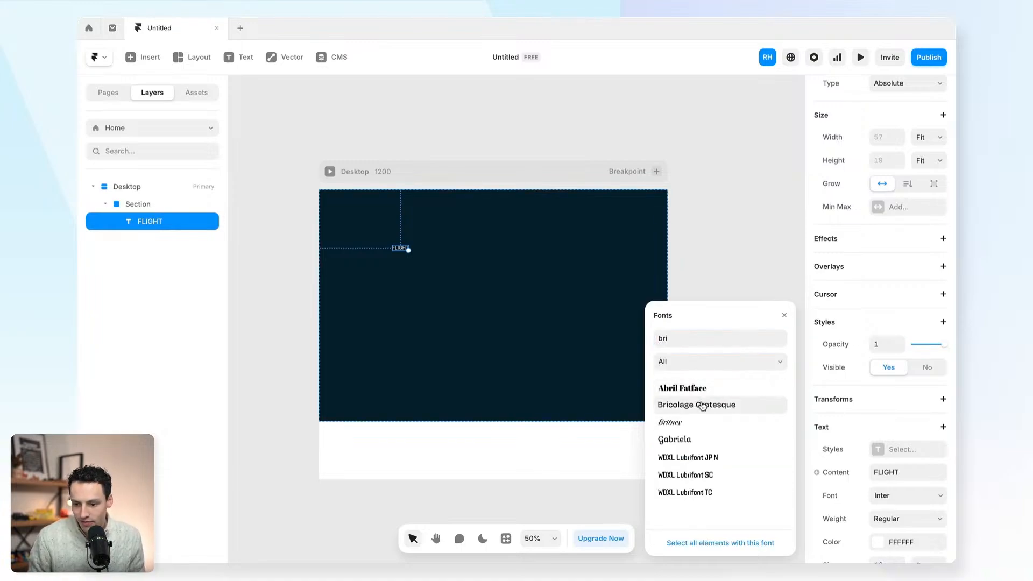
click(702, 404)
scroll(854, 452, down, 3)
click(900, 372)
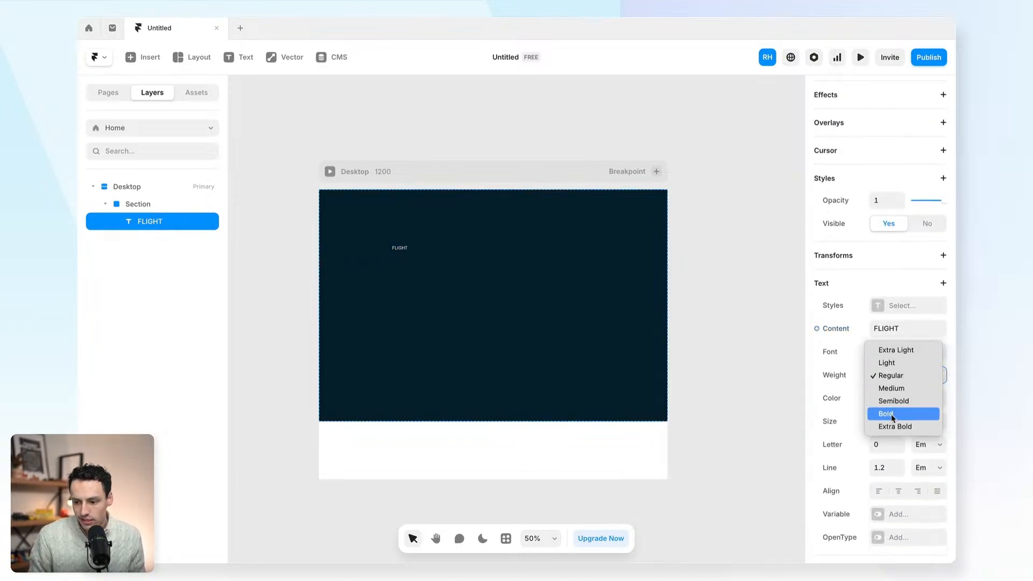
click(886, 427)
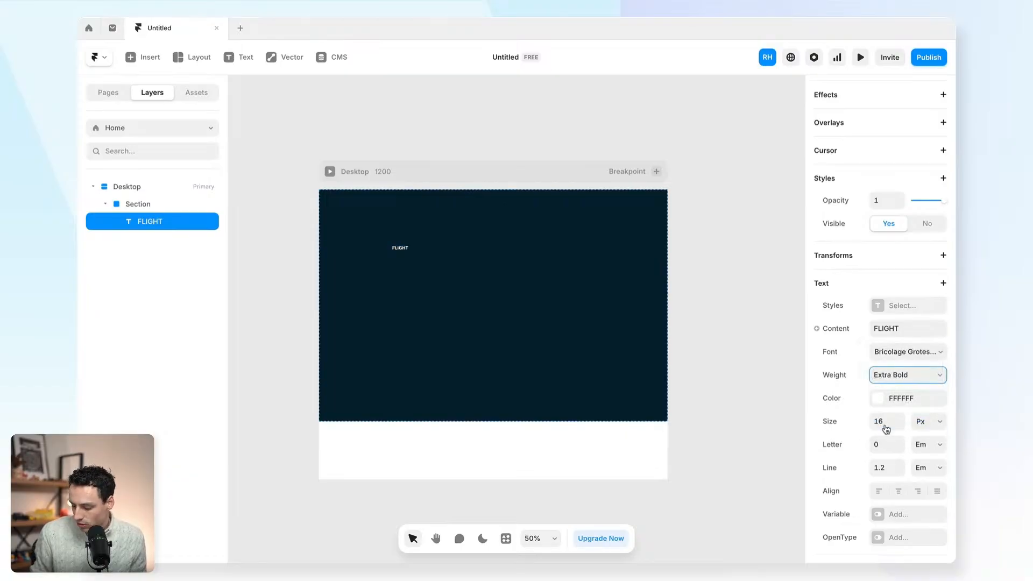
- Scale FLIGHT up to 254 px and move it toward the top-left
drag(405, 247, 643, 350)
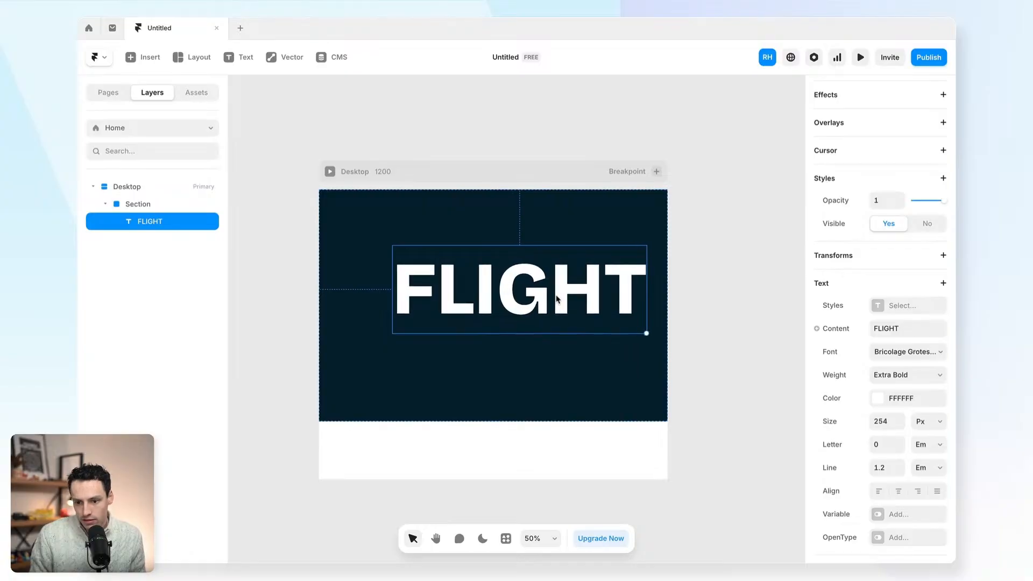
drag(557, 298, 499, 268)
scroll(883, 279, up, 5)
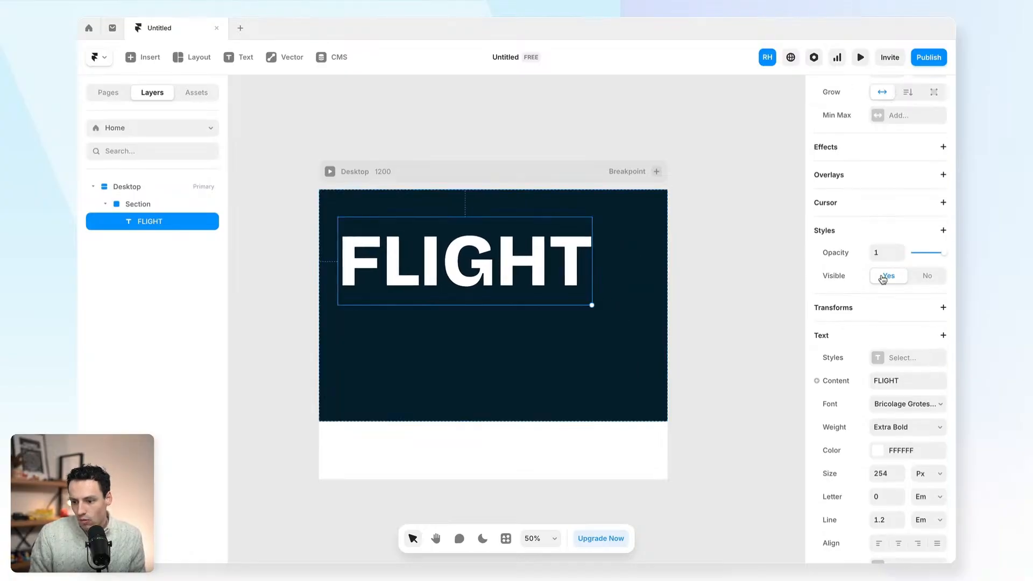
scroll(883, 279, up, 1)
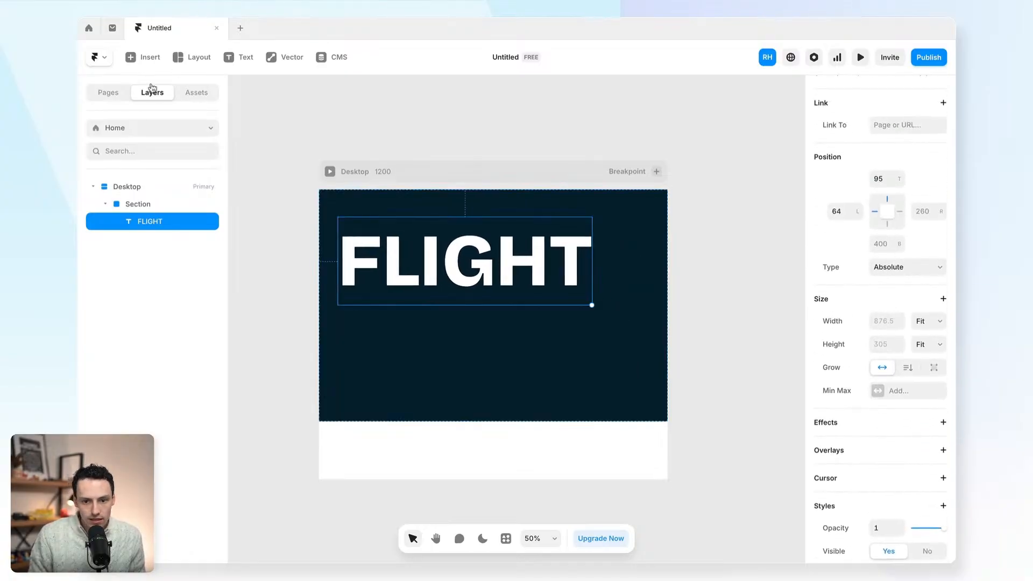
- Insert a Fit Text component into the hero and set its width to 100%
click(144, 64)
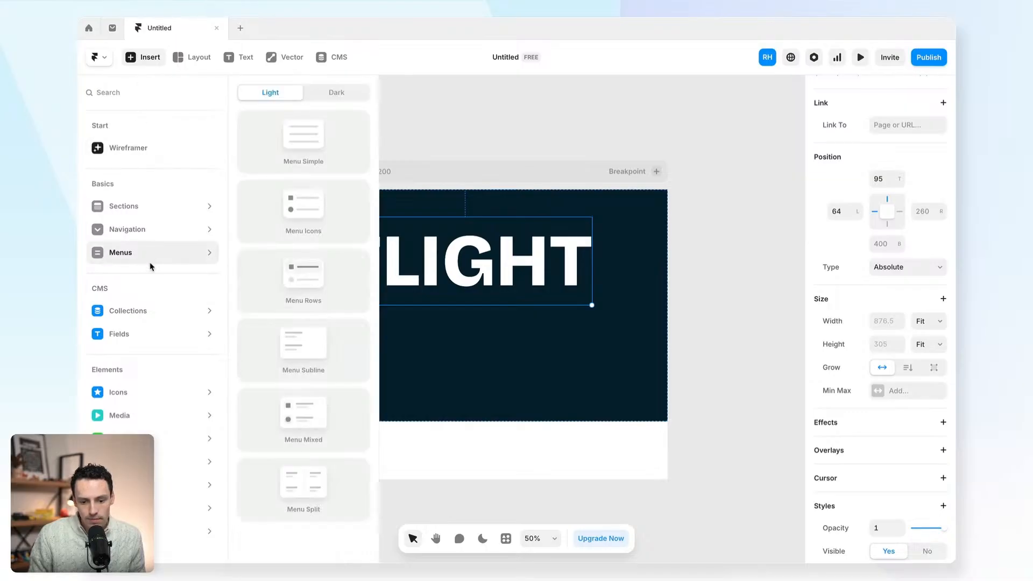
mouse_move(134, 462)
mouse_move(135, 532)
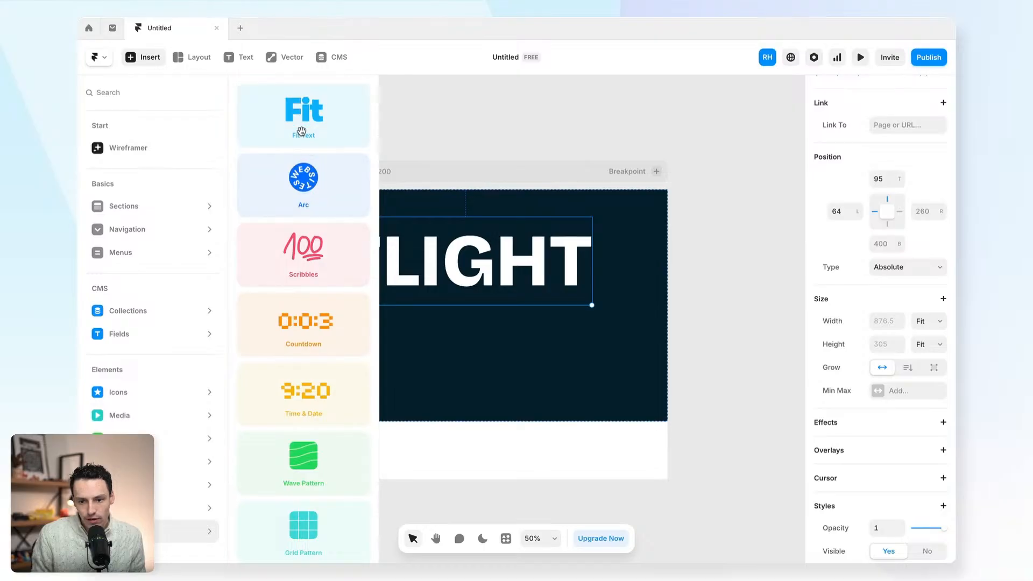
drag(300, 121, 445, 353)
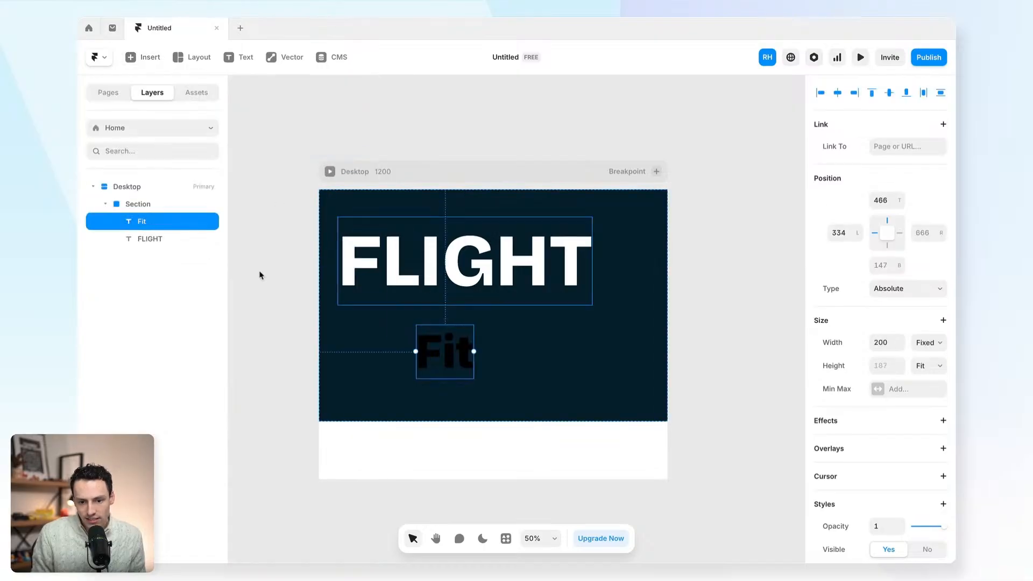
scroll(855, 369, down, 5)
scroll(858, 364, up, 3)
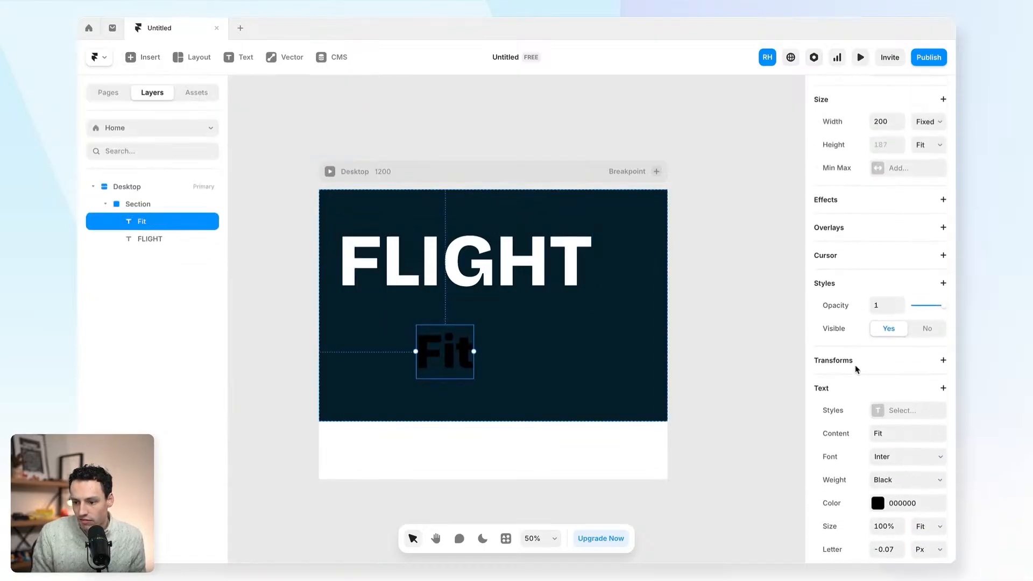
scroll(869, 322, down, 1)
click(887, 188)
text(100%)
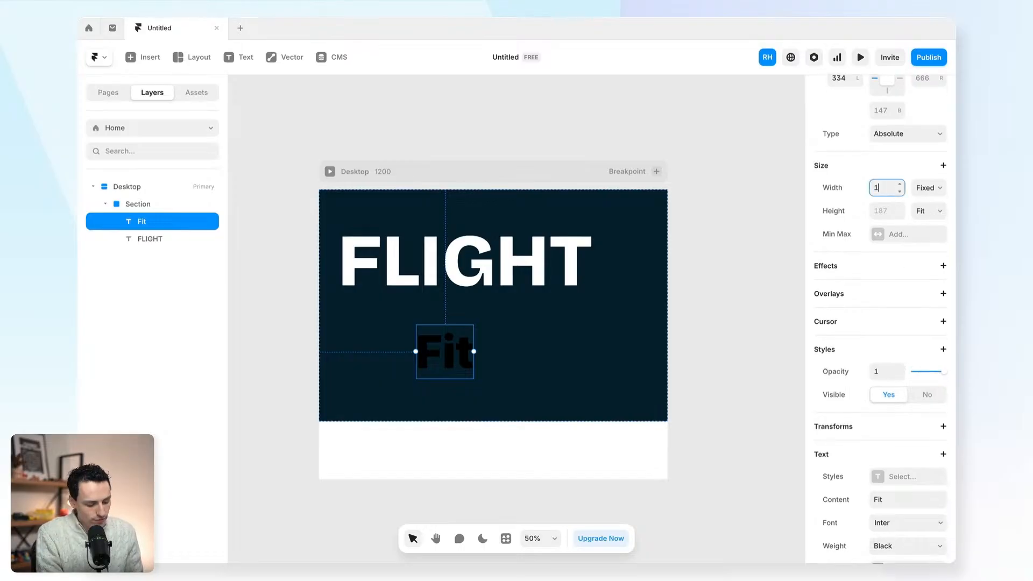
key(Return)
- Move the fit text to the top-left and change its wording to FLIGHT
drag(503, 382, 418, 253)
double_click(518, 382)
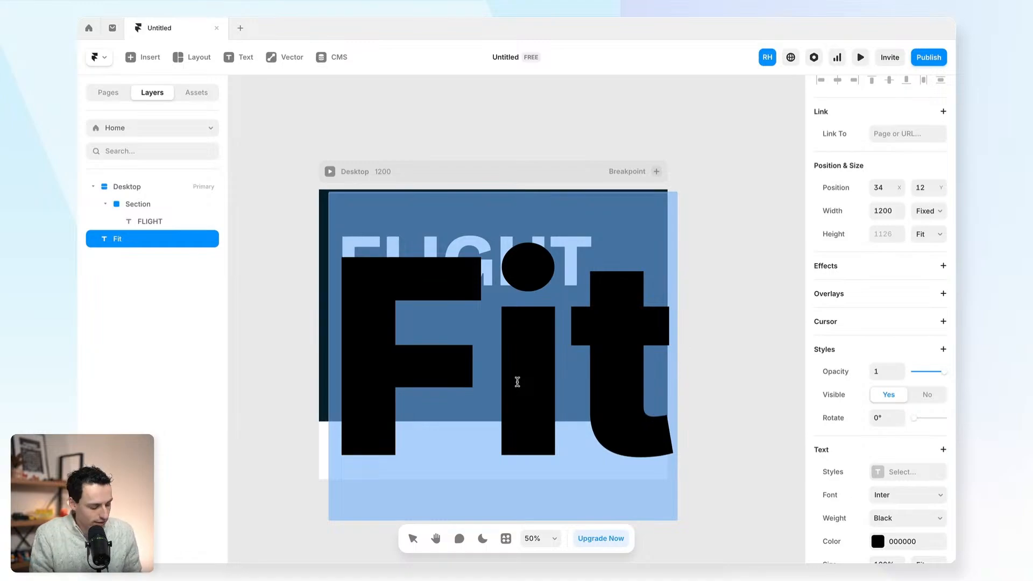
text(FLIGHT)
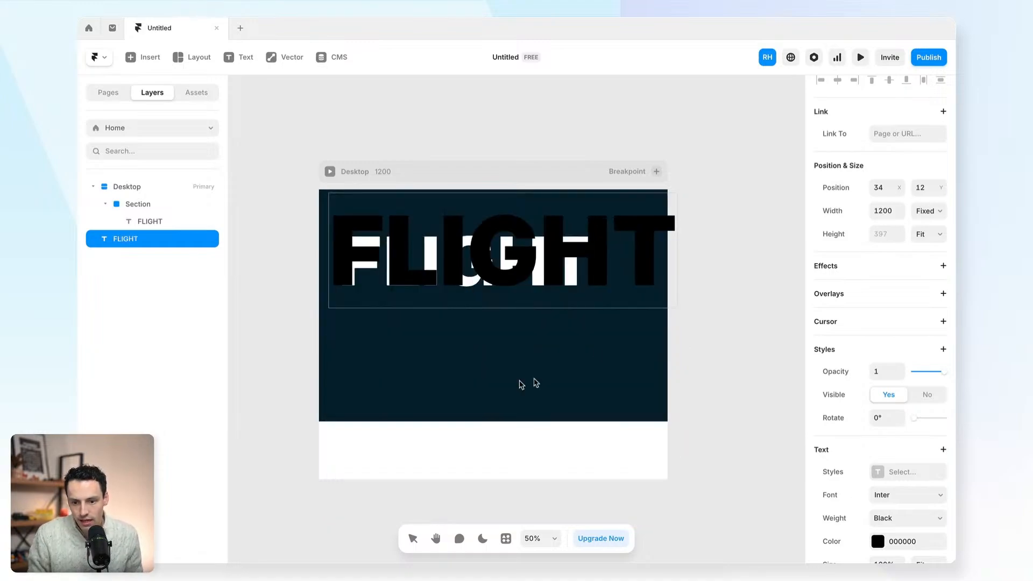
key(Escape)
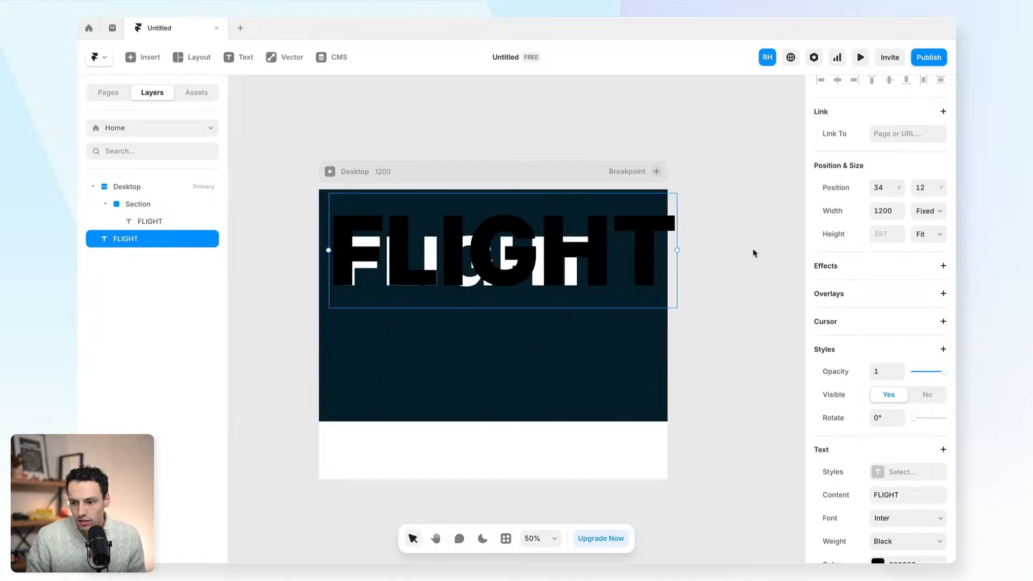
- Colour the fit-text FLIGHT white FFFFFF and drag it into the hero Section
click(889, 211)
text(1)
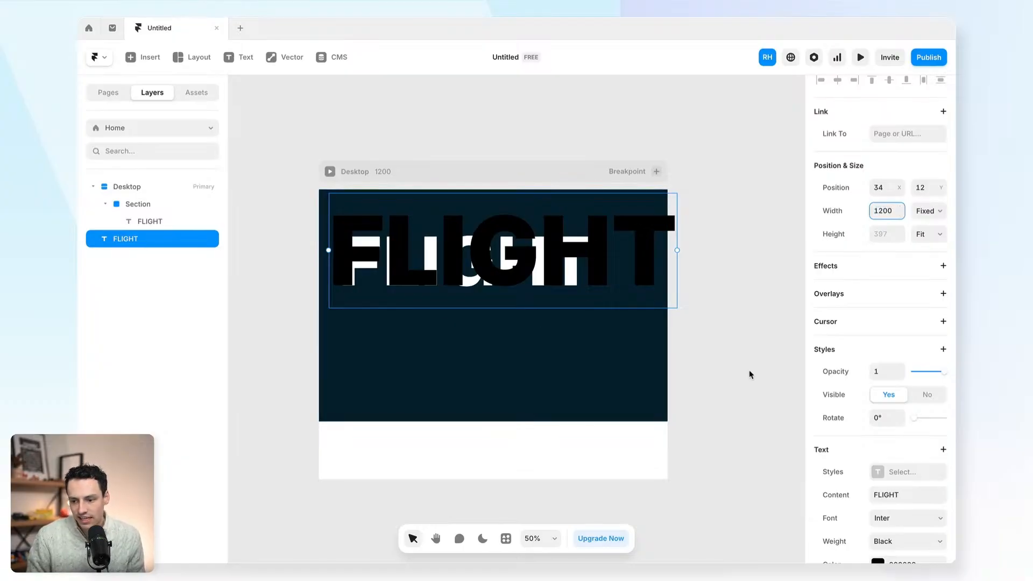
scroll(861, 409, down, 5)
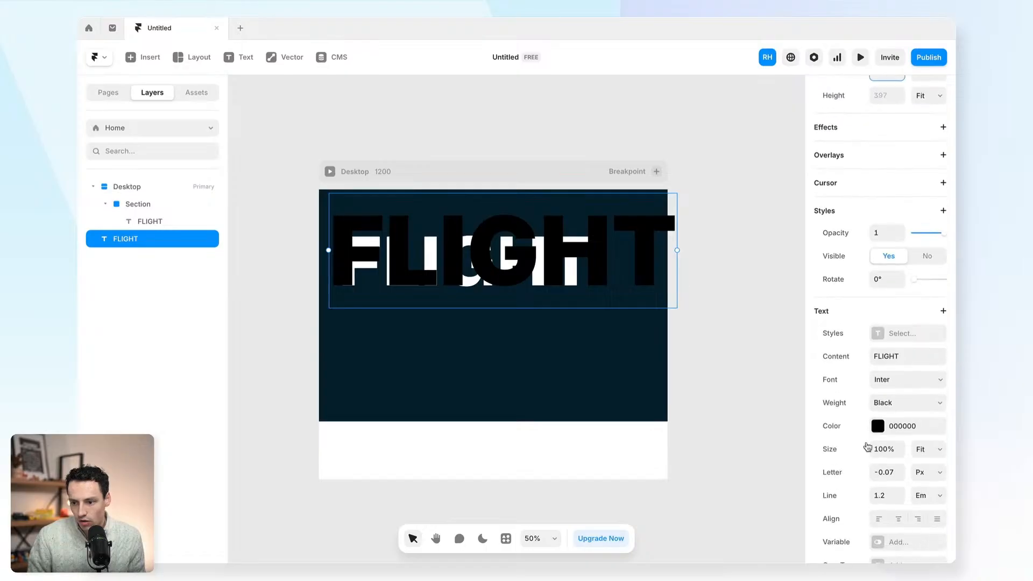
click(839, 411)
text(FFFFFF)
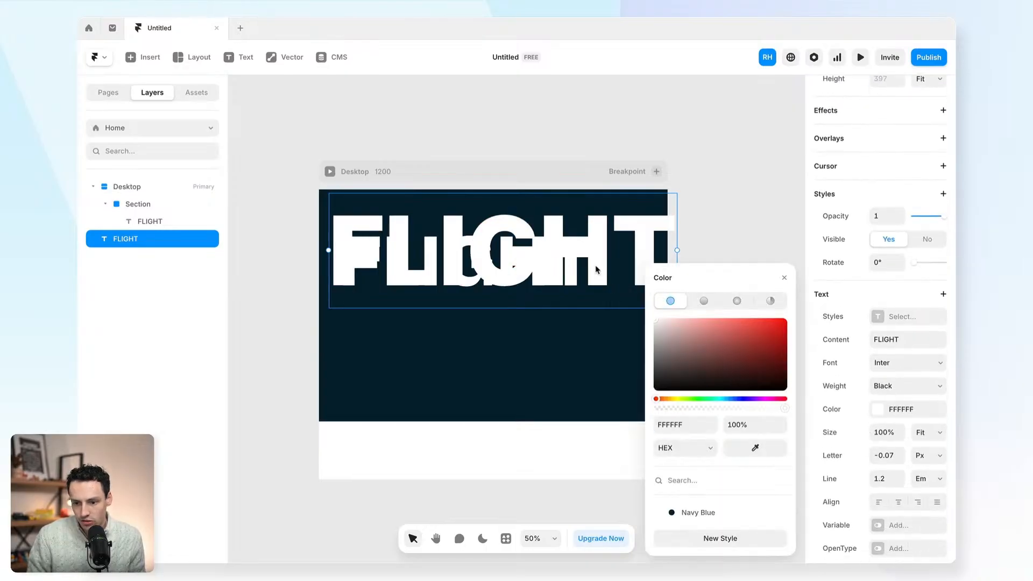
drag(414, 322, 411, 345)
- Delete the smaller top FLIGHT heading, keeping the full-width white FLIGHT in Section
click(640, 237)
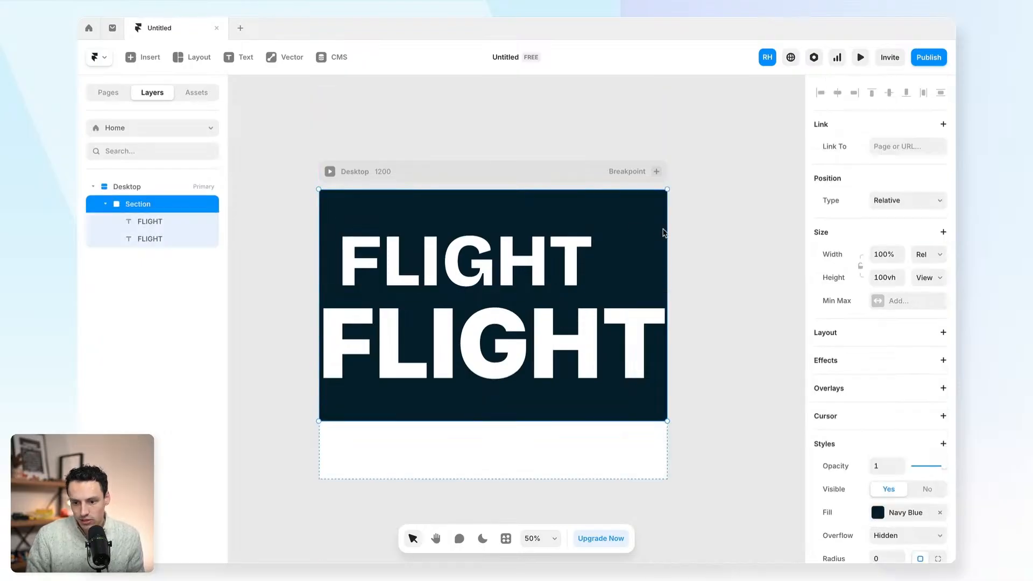
click(462, 272)
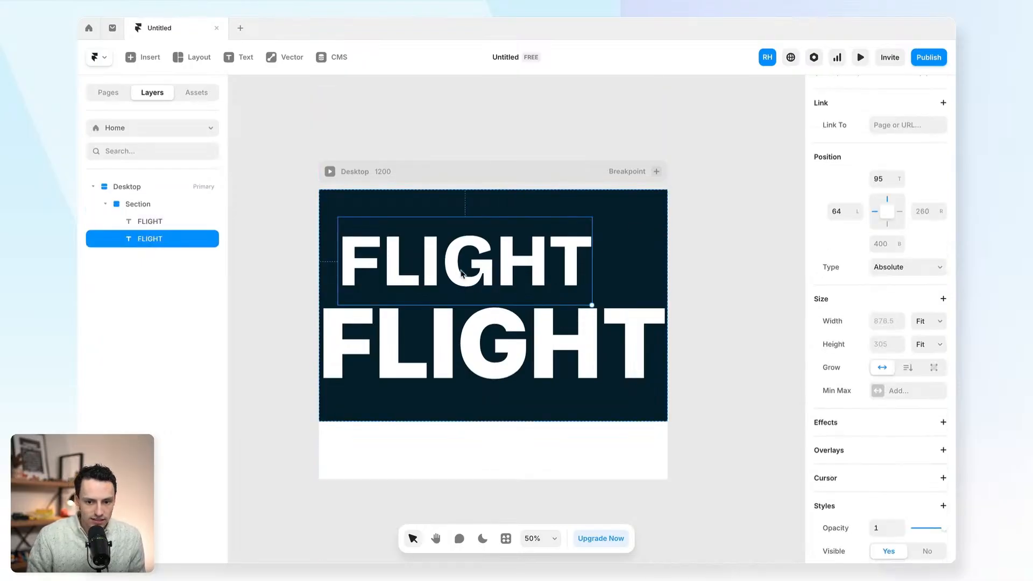
click(574, 355)
scroll(886, 337, up, 5)
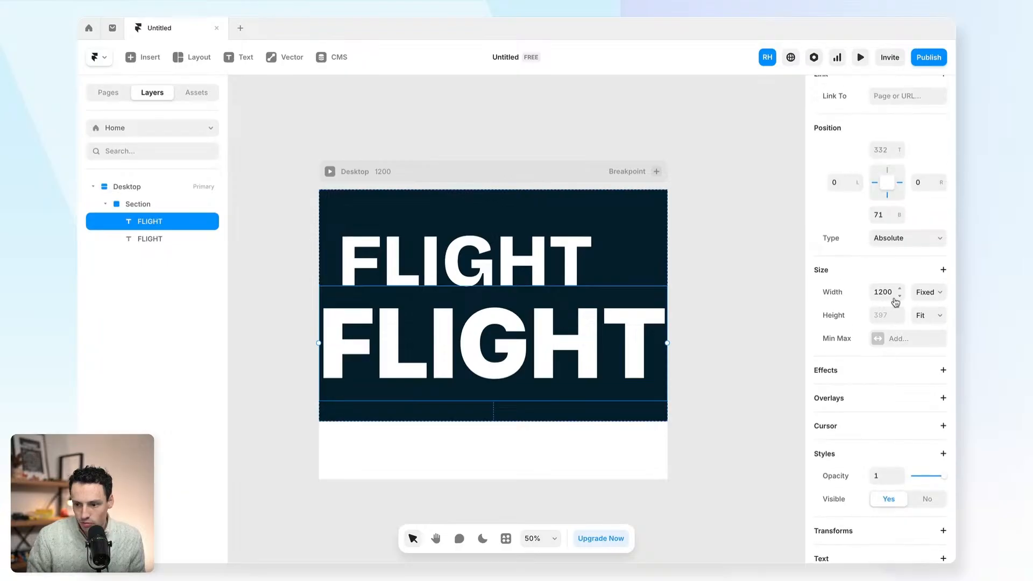
scroll(539, 264, left, 1)
scroll(540, 264, up, 2)
click(427, 236)
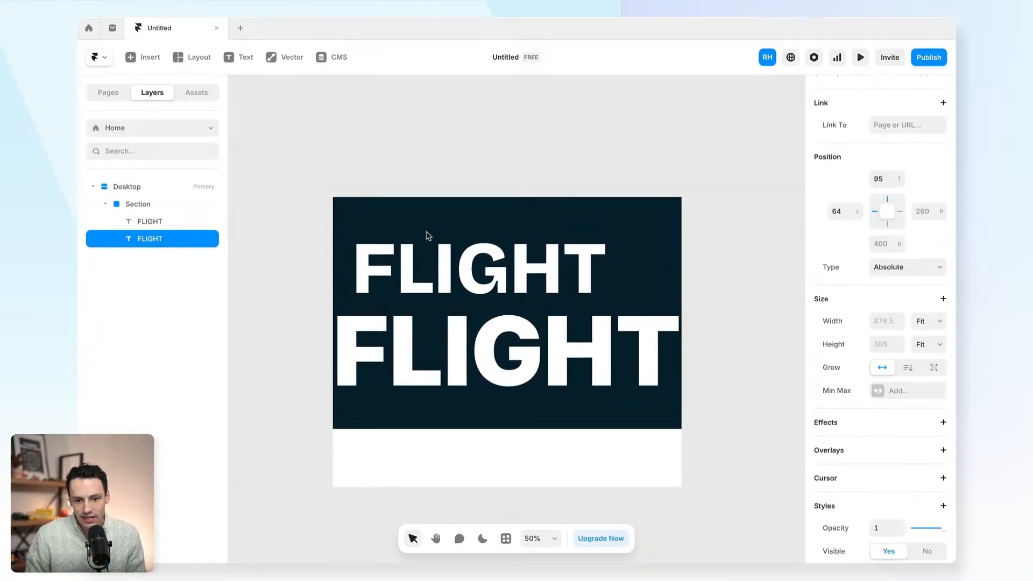
key(BackSpace)
scroll(598, 370, right, 1)
scroll(463, 345, up, 1)
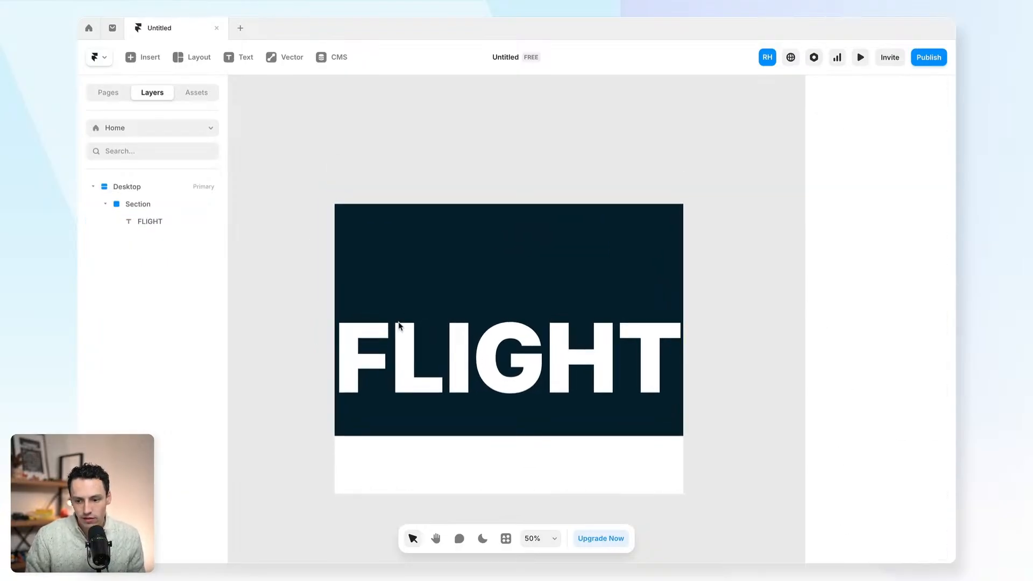
click(397, 182)
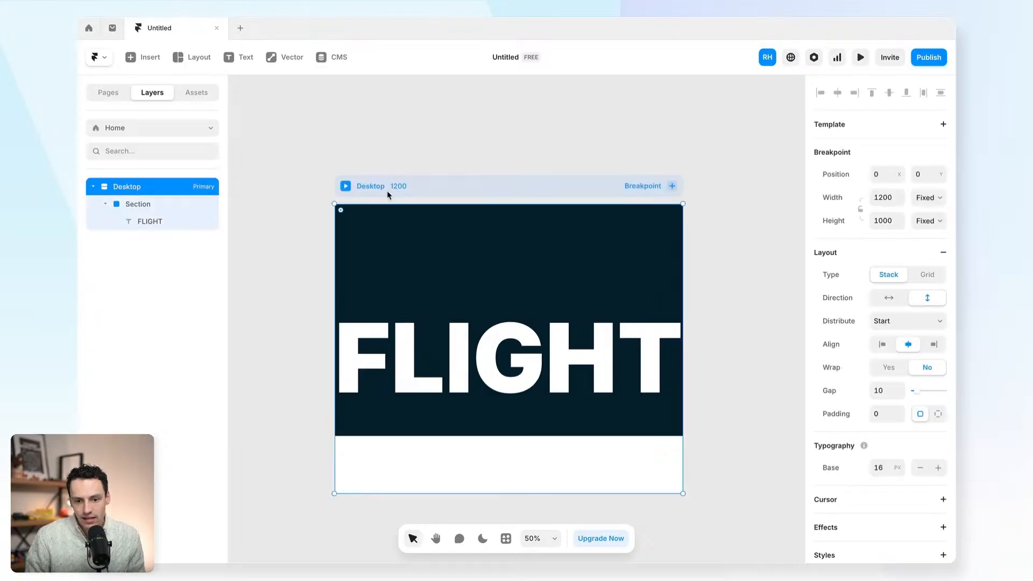
- Add a stack layout to the hero Section with Distribute set to Start, pinning FLIGHT to the top
click(144, 222)
click(171, 205)
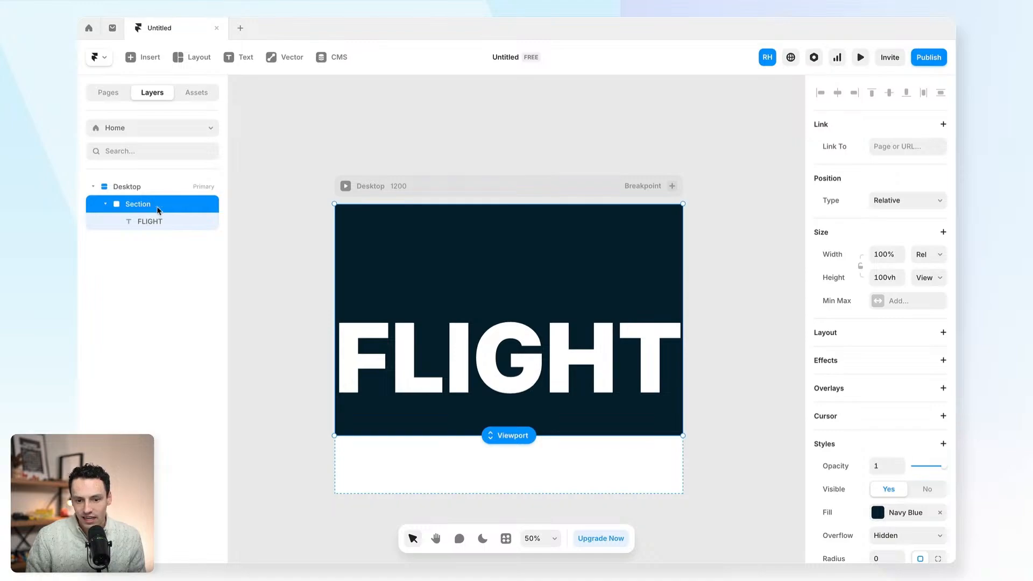
click(943, 332)
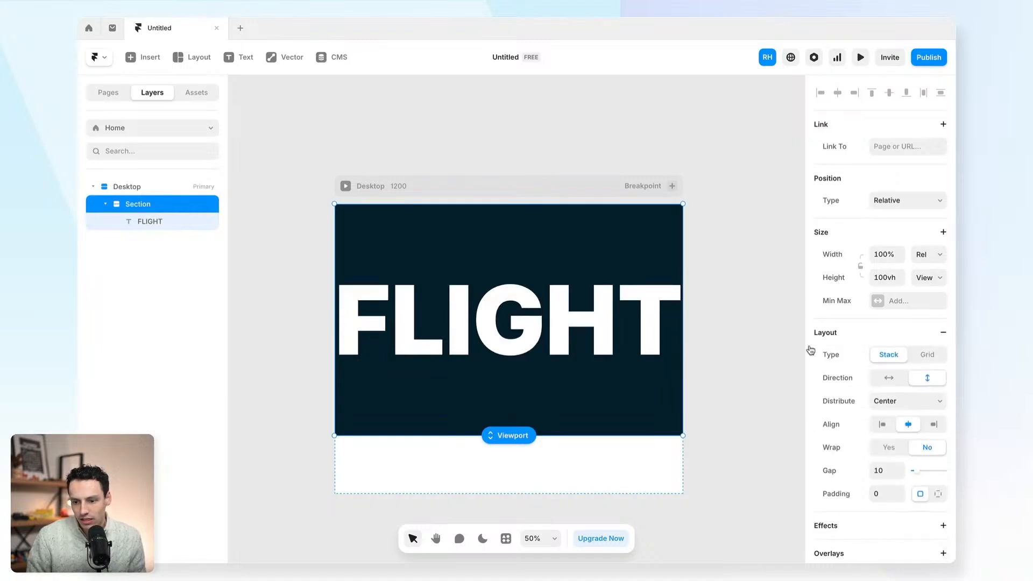
click(882, 402)
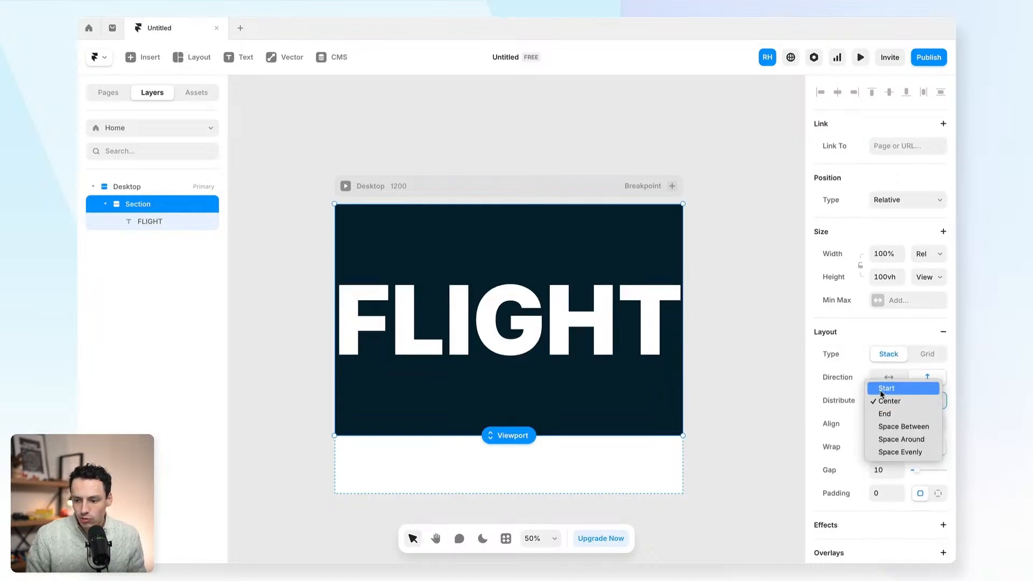
click(883, 389)
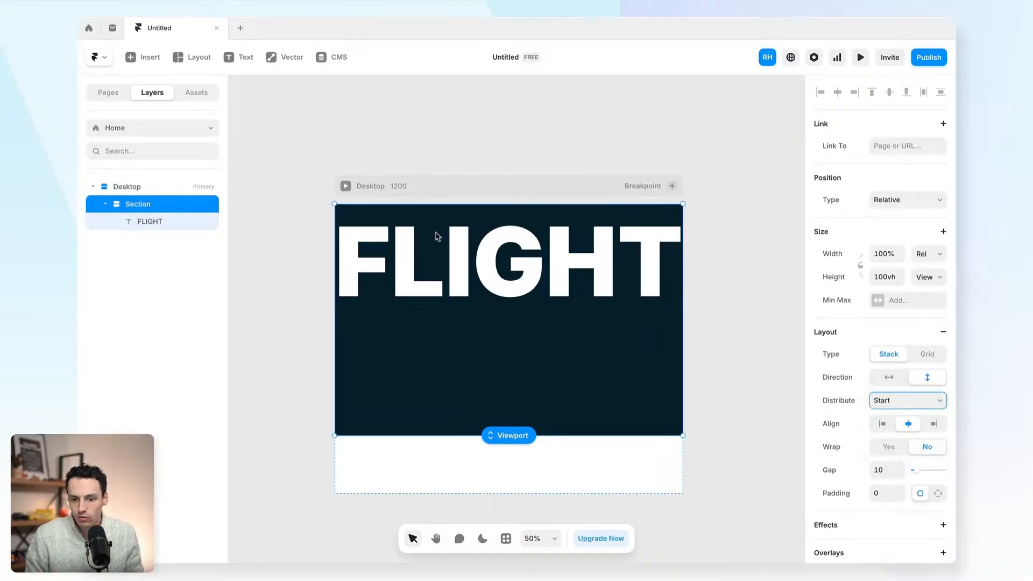
- Set the Desktop frame's height to auto so it fits the 800-high navy hero
click(143, 187)
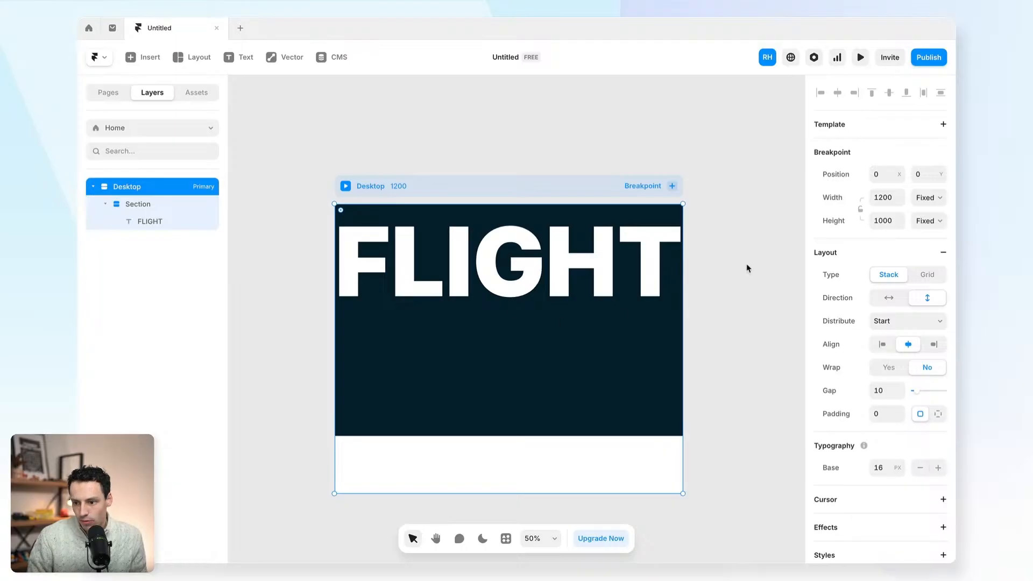
click(890, 222)
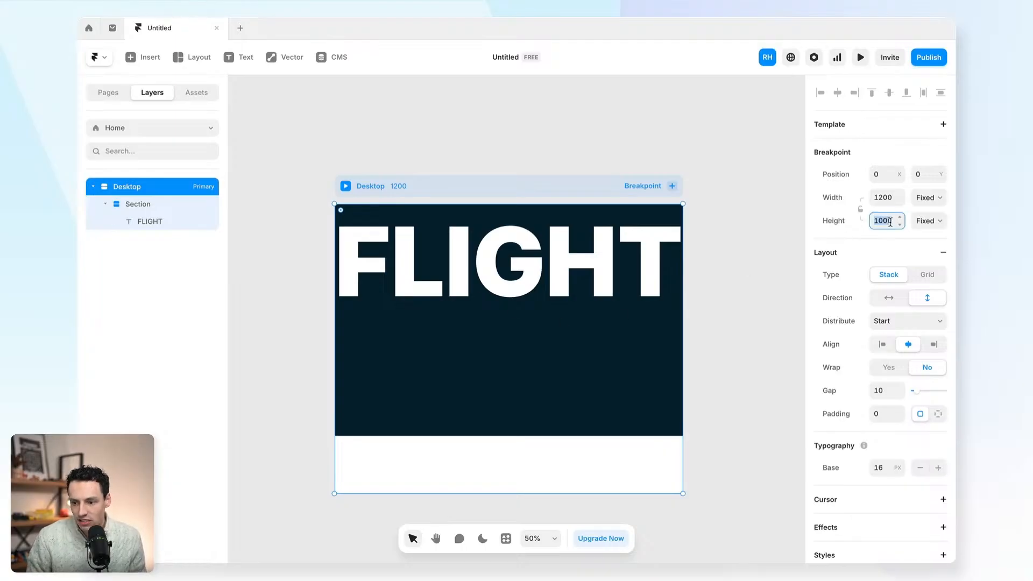
text(auto)
key(Return)
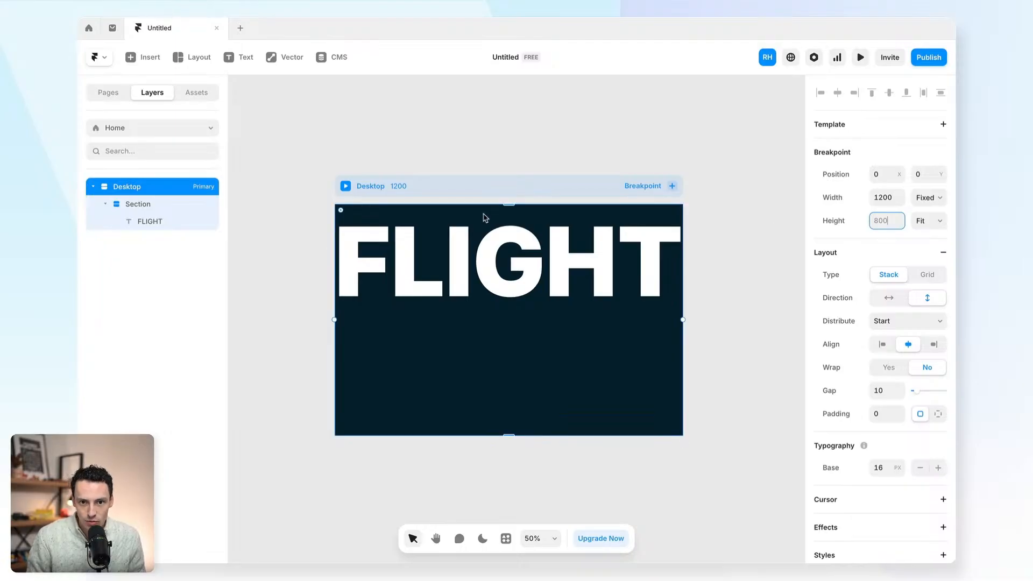
click(511, 262)
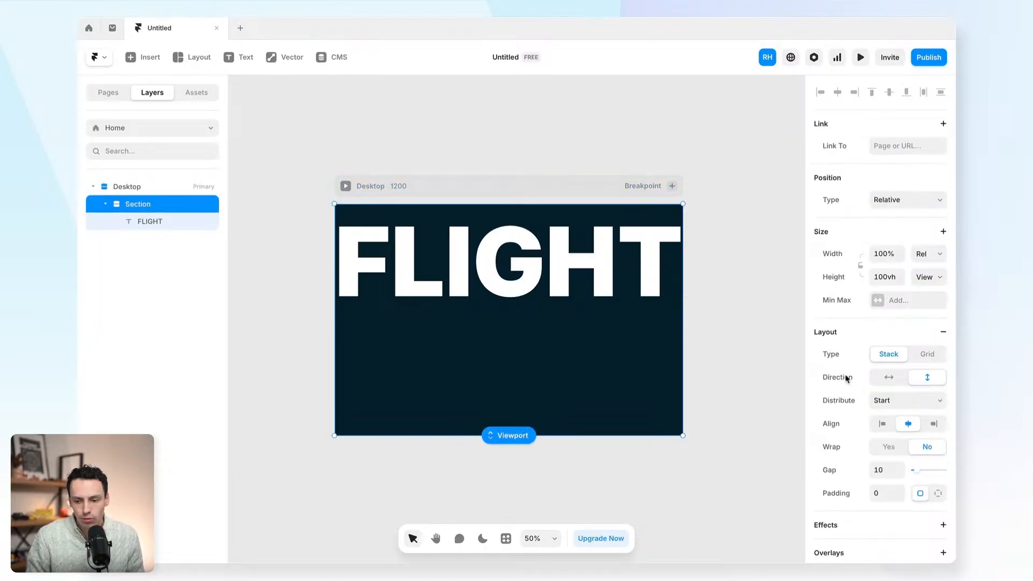
- Colour the FLIGHT heading text light blue, hex C7E8FF
click(630, 272)
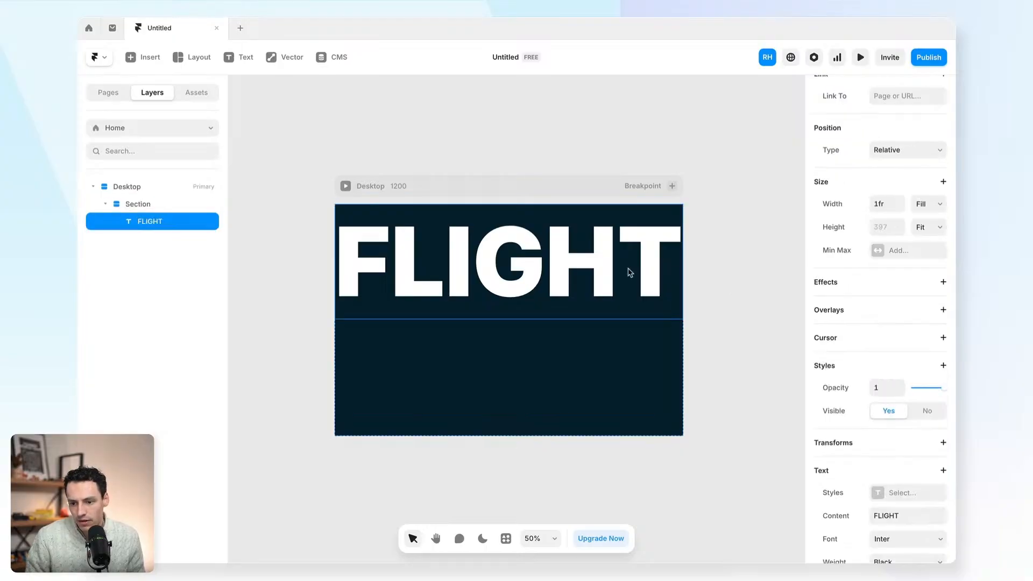
scroll(891, 476, down, 3)
click(877, 443)
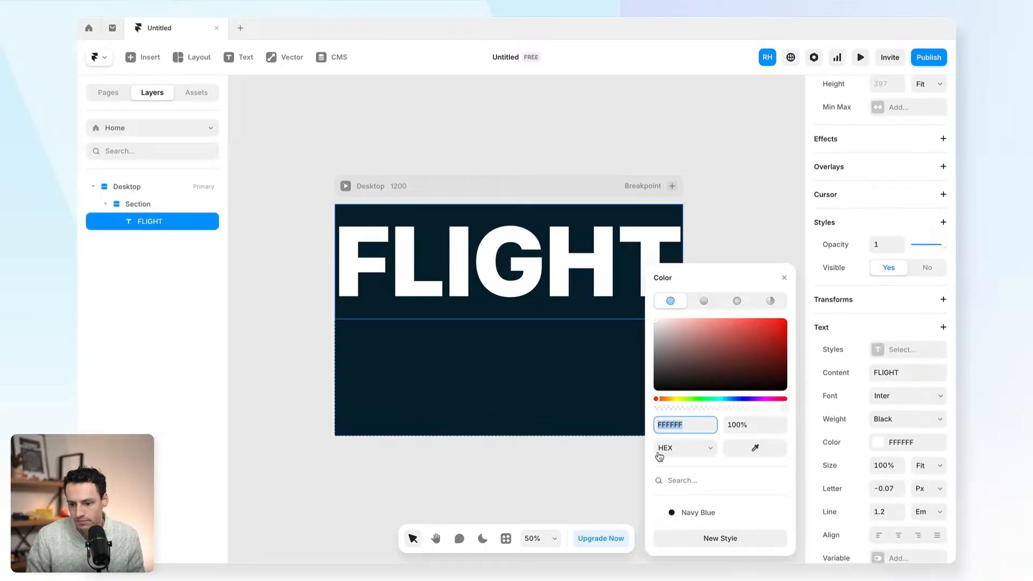
text(C7E8FF)
key(Return)
- Save that colour as a new style named Blue, then open the live page preview
click(732, 535)
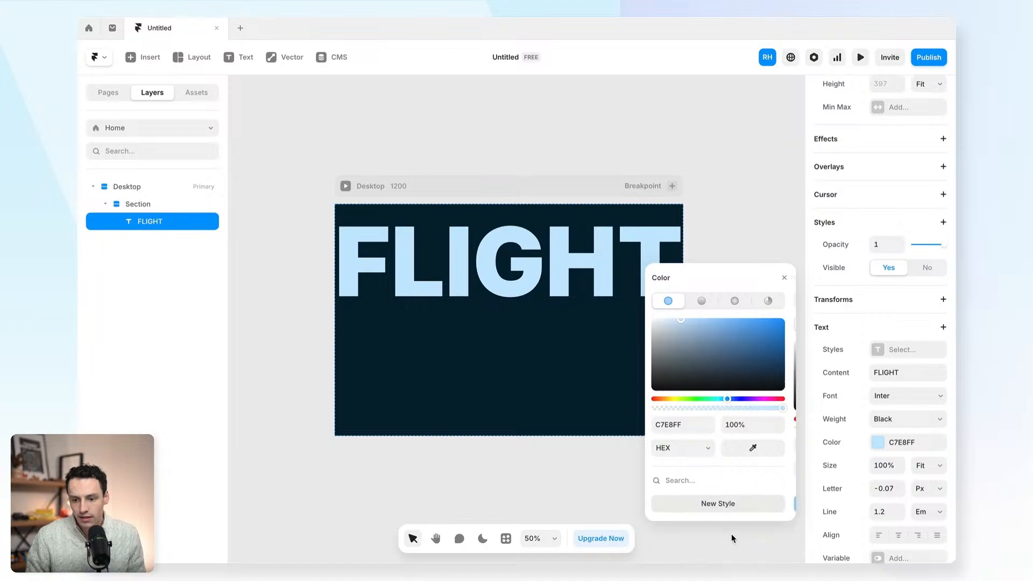
text(Blue)
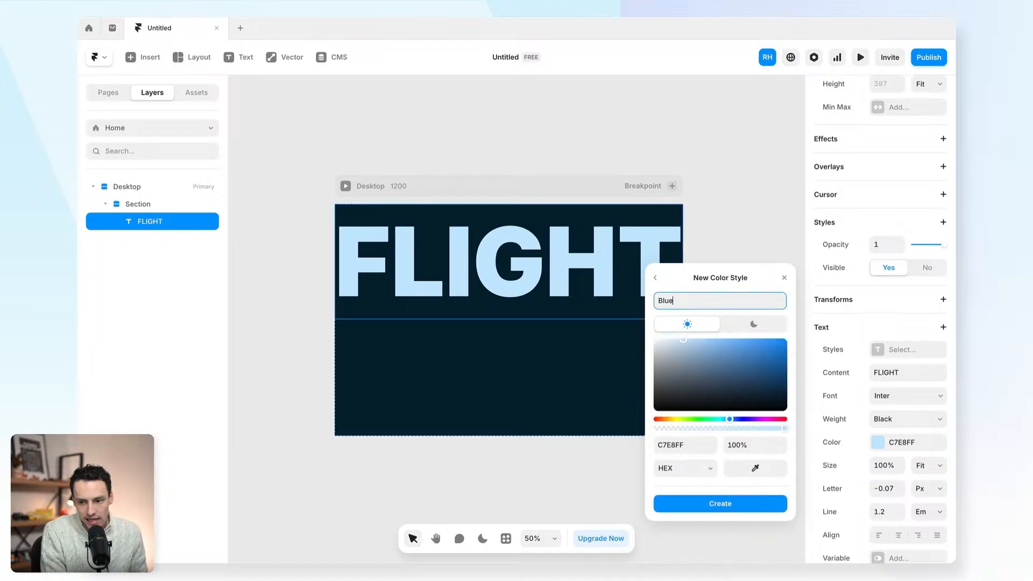
key(Return)
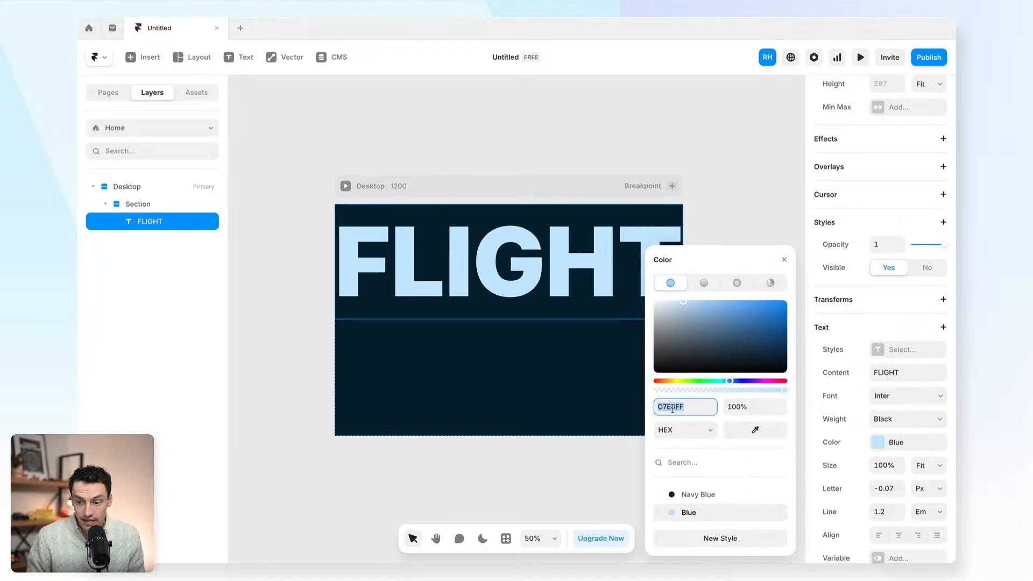
click(721, 196)
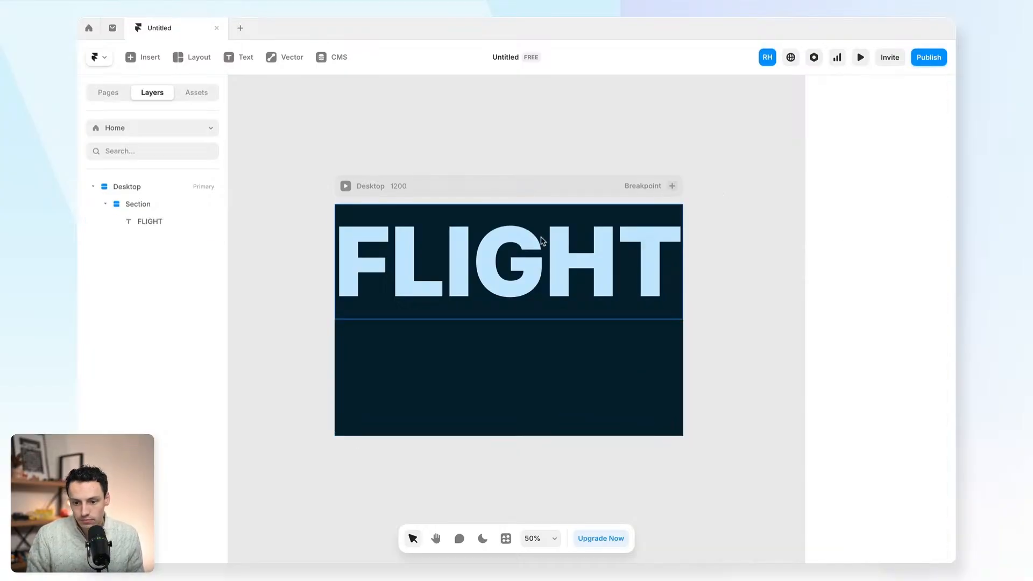
click(861, 57)
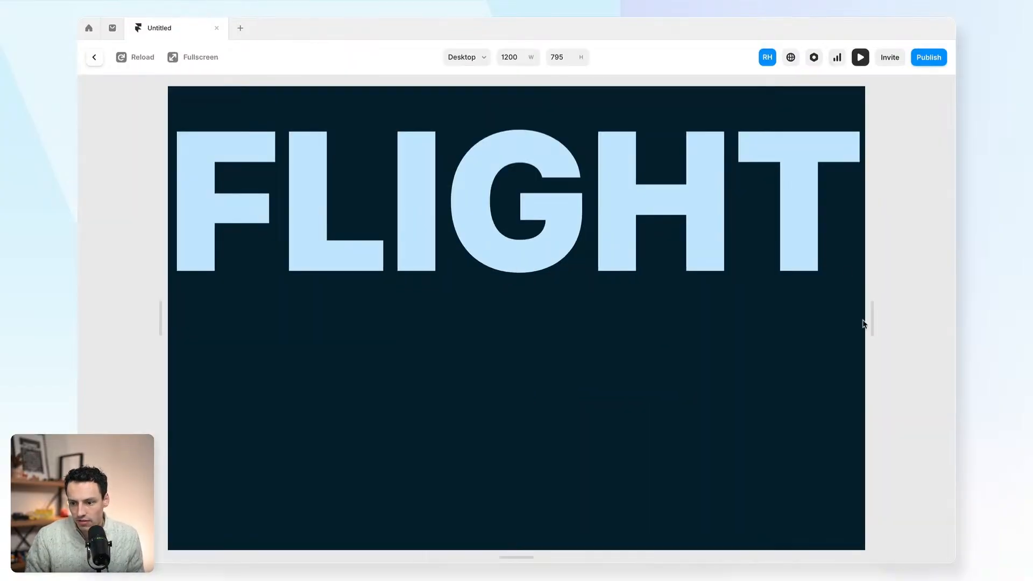
- Widen the preview to check the layout, exit to the editor, and deselect FLIGHT
drag(866, 320, 921, 266)
click(95, 57)
click(433, 280)
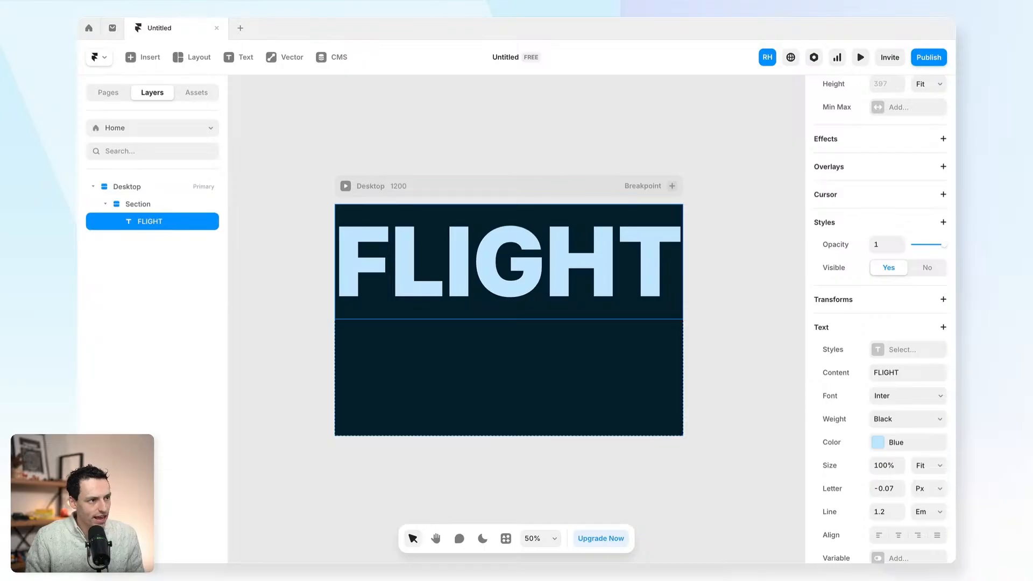
click(258, 230)
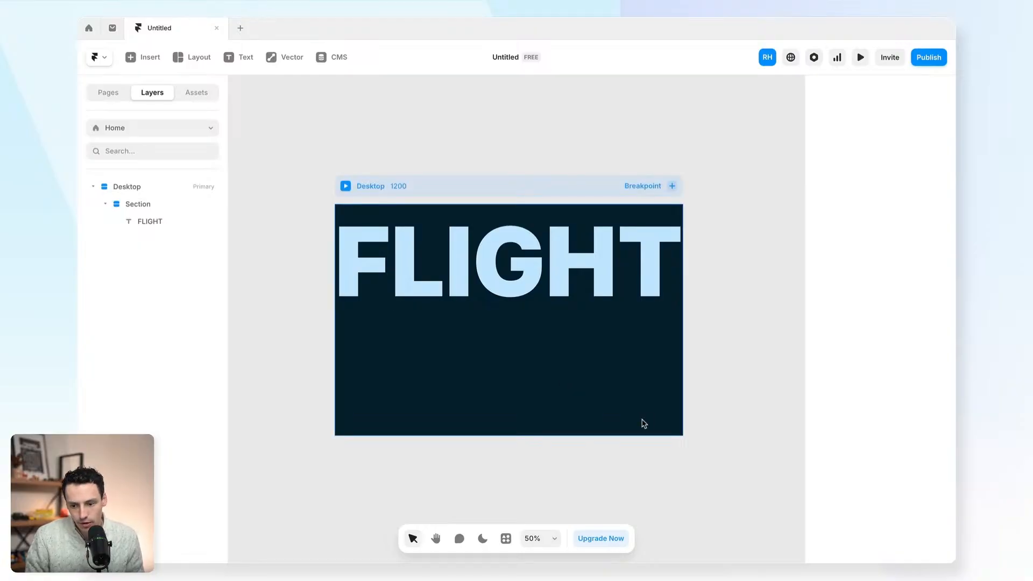
scroll(643, 423, up, 5)
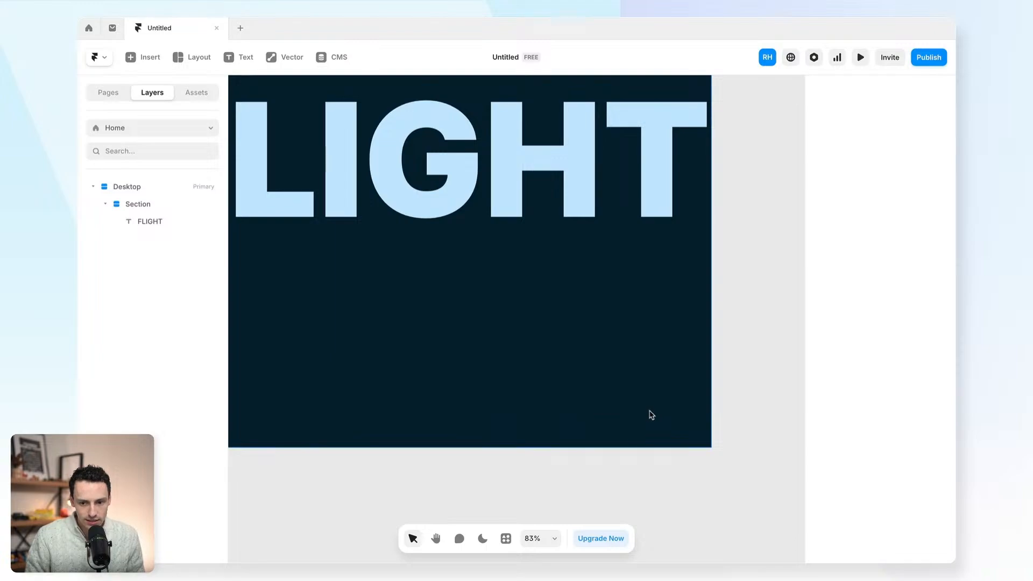
- Draw a new frame below FLIGHT and add the text LET'S CHAT inside it
key(f)
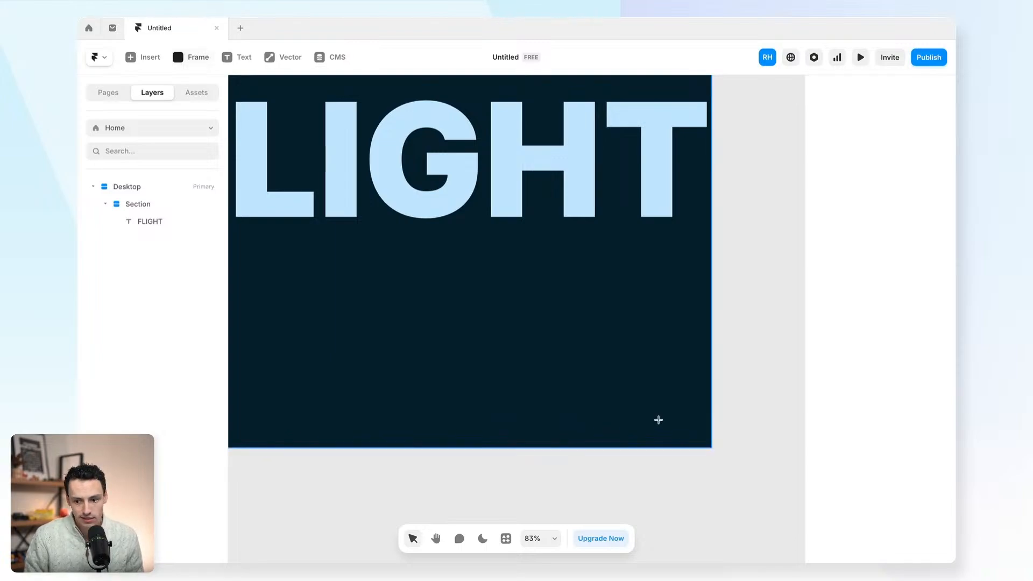
mouse_move(698, 431)
mouse_down()
mouse_move(617, 388)
mouse_move(601, 395)
mouse_up()
double_click(416, 283)
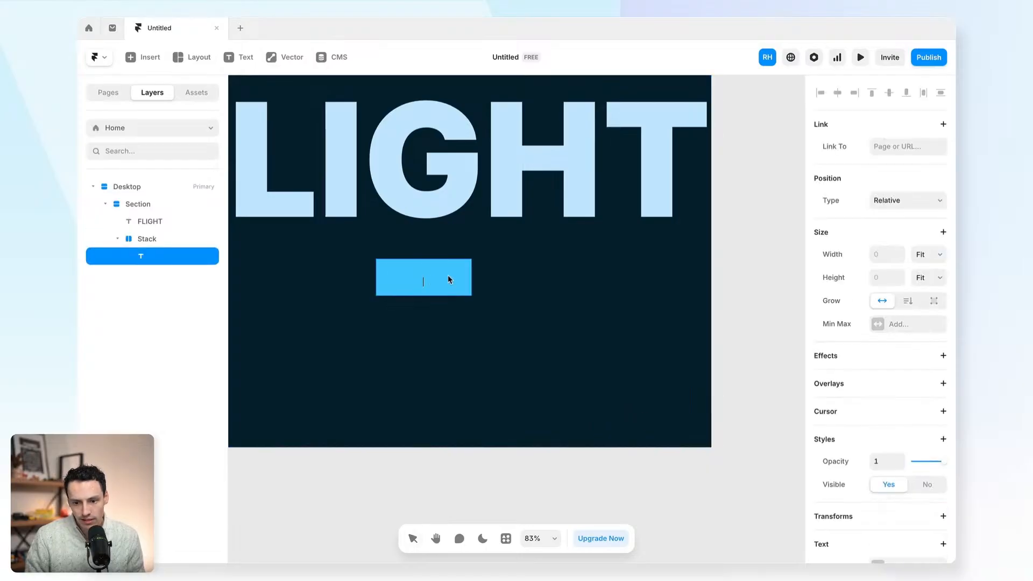
text(LET'S CHAT)
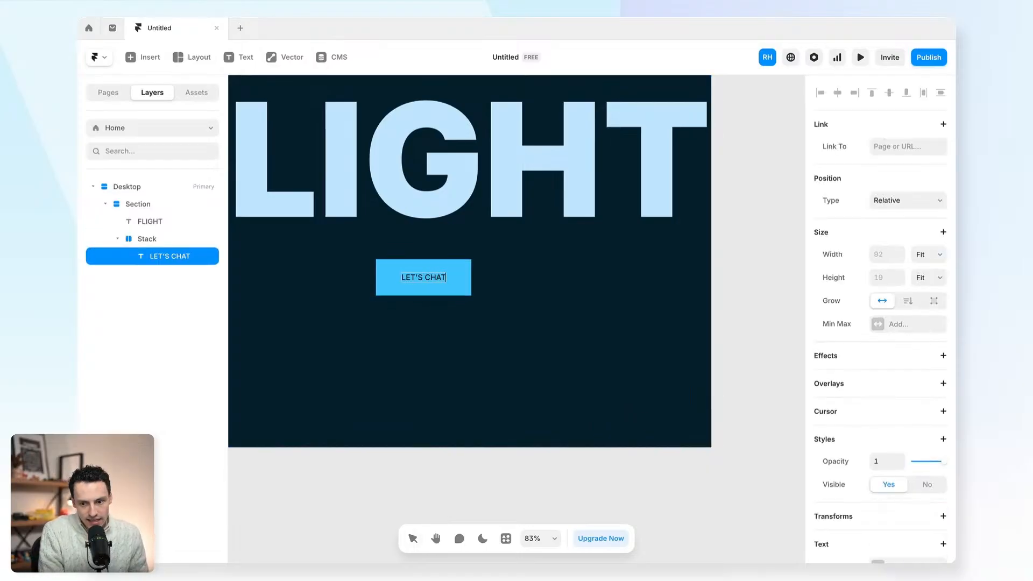
key(Escape)
- Set the LET'S CHAT text to Bricolage Grotesque, Extra Bold weight
scroll(826, 470, down, 5)
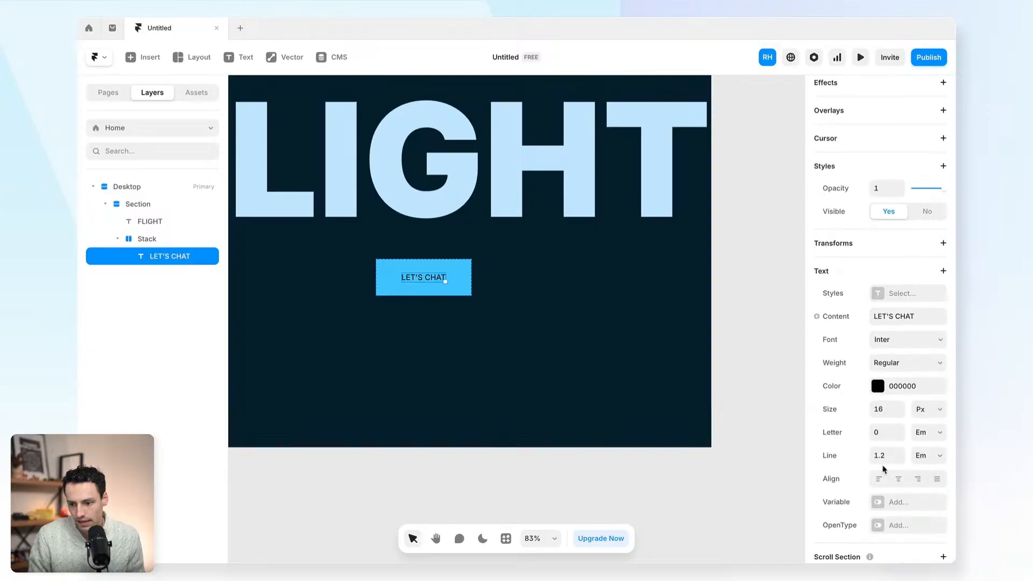
click(909, 344)
text(bri)
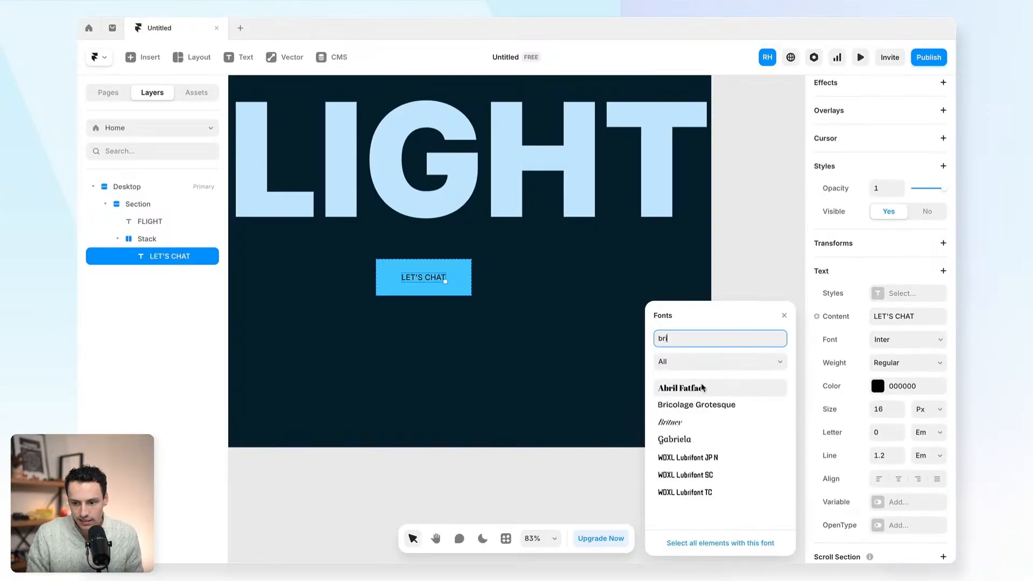
click(696, 404)
click(883, 294)
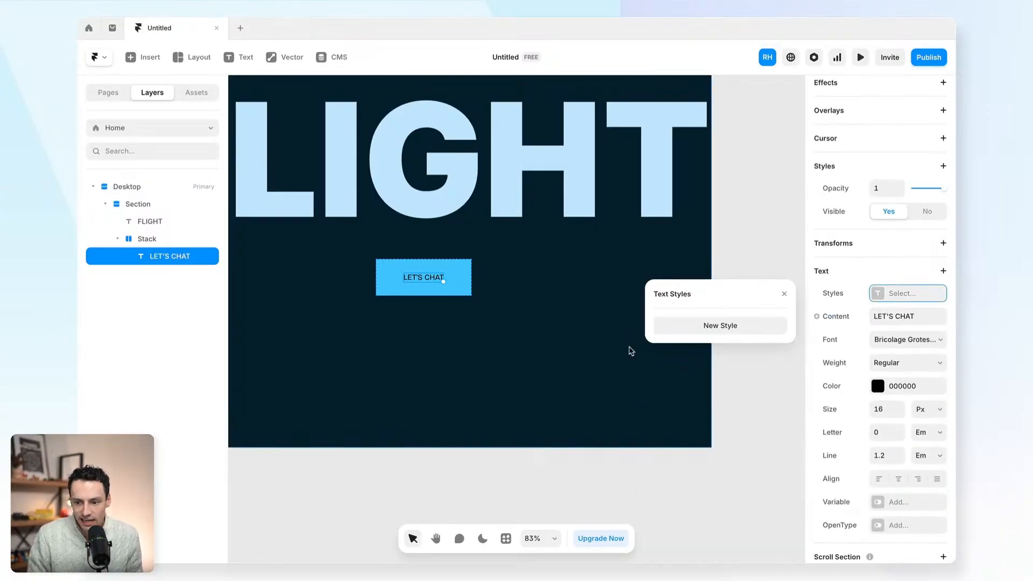
click(906, 365)
click(896, 414)
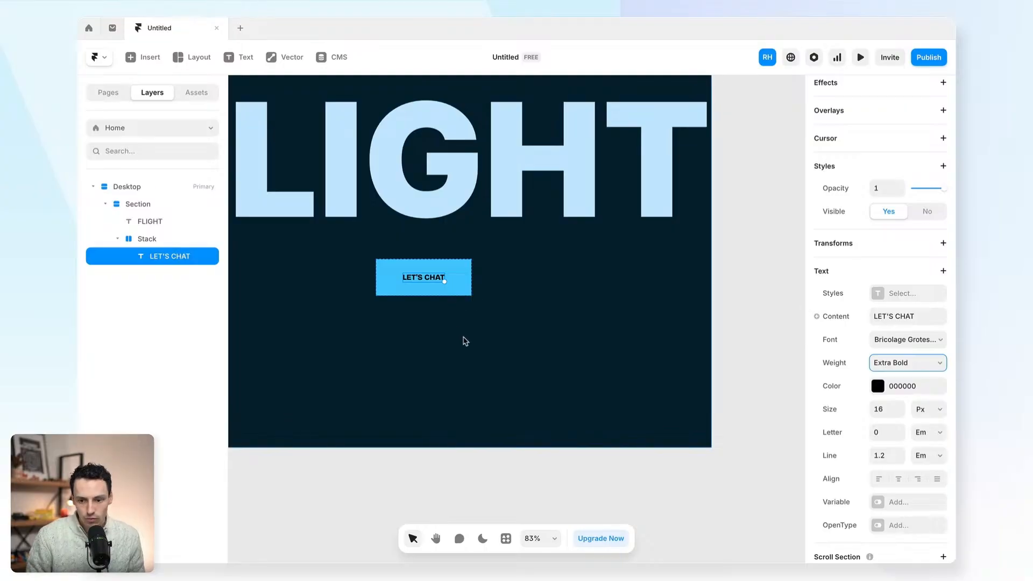
click(473, 293)
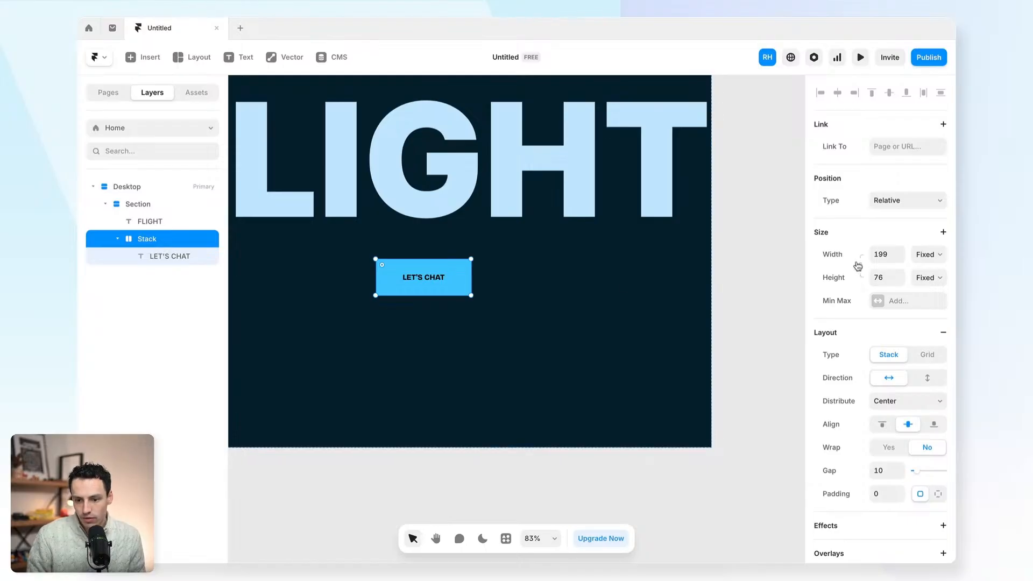
- Set the box's width and height to Fit Content around its text
click(940, 257)
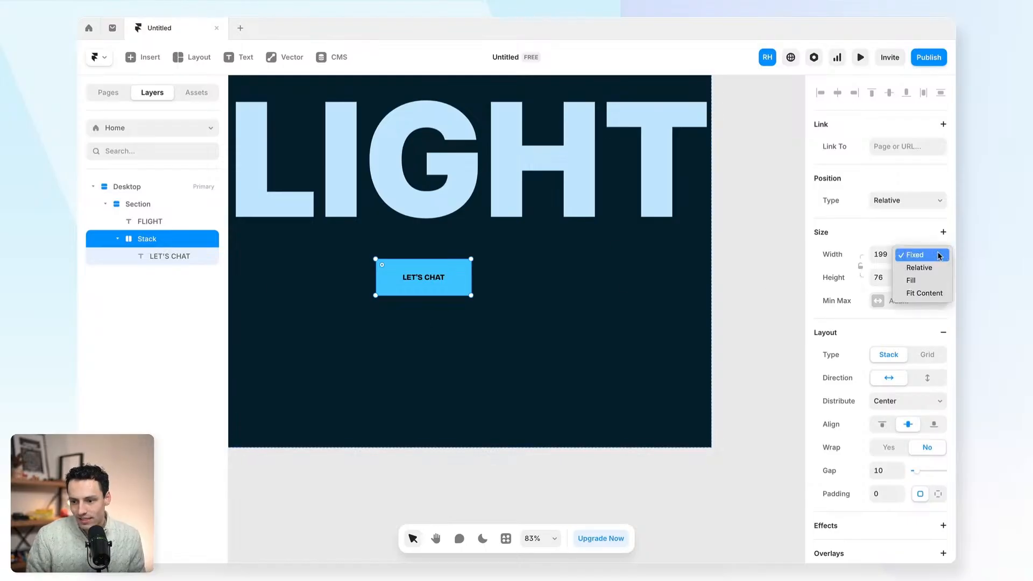
click(925, 291)
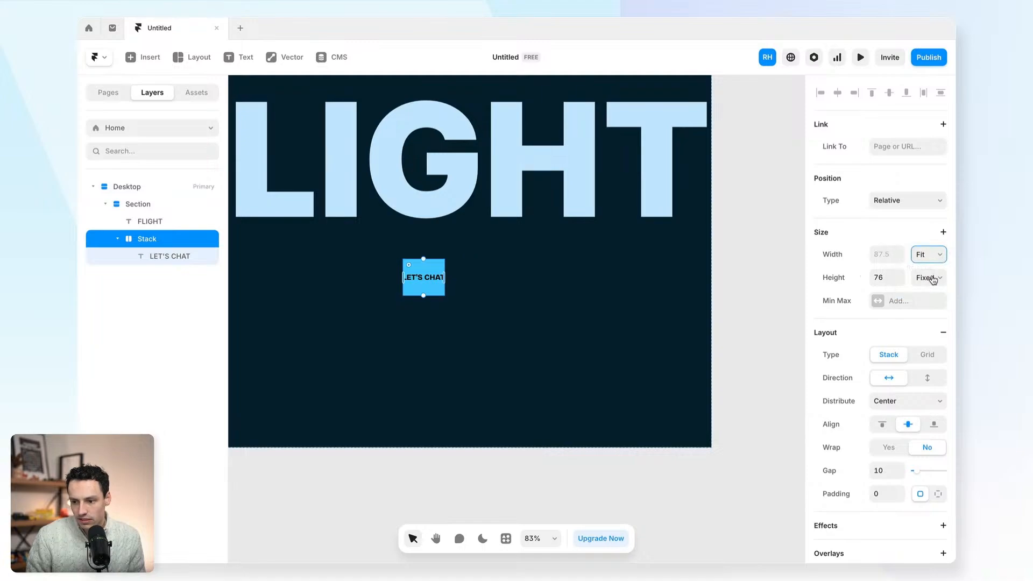
click(930, 277)
click(925, 316)
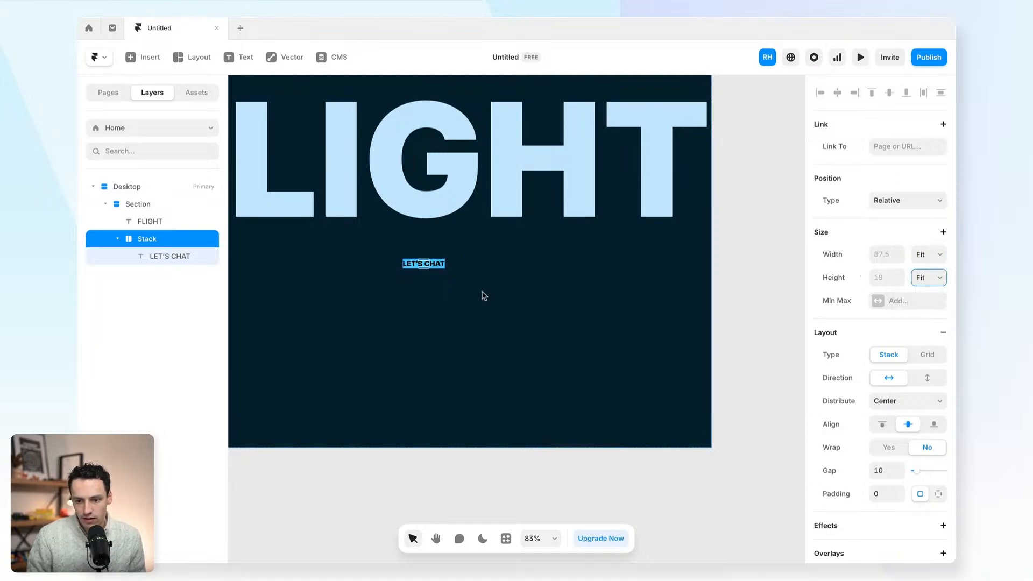
- Rename the Stack layer to Button
scroll(387, 244, up, 5)
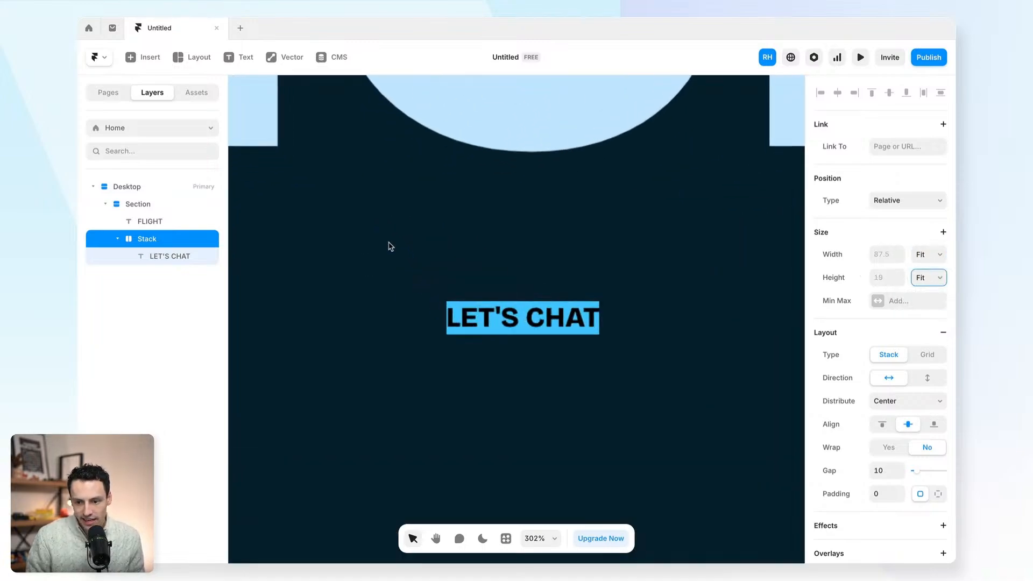
scroll(538, 270, down, 2)
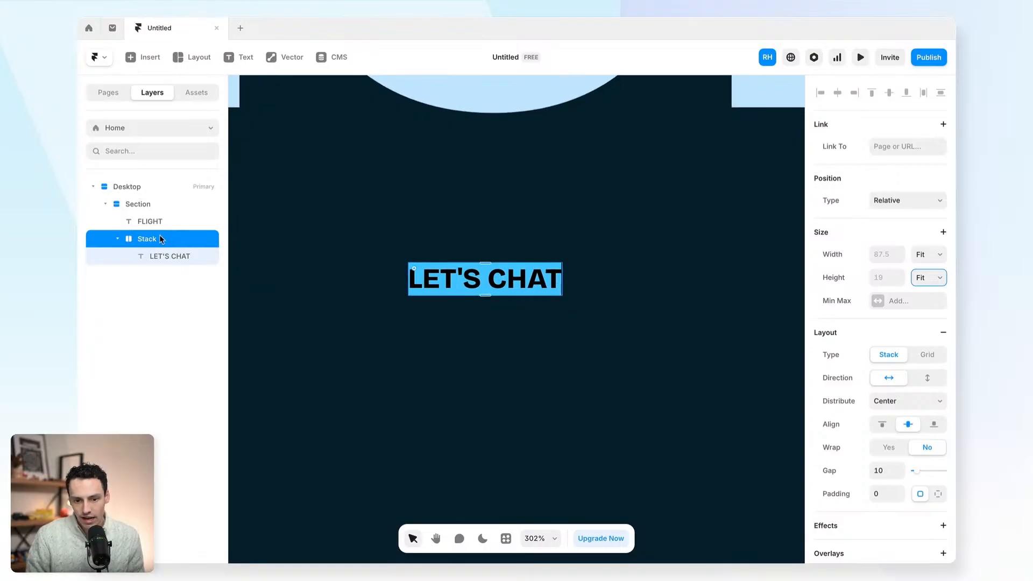
double_click(146, 239)
text(Button)
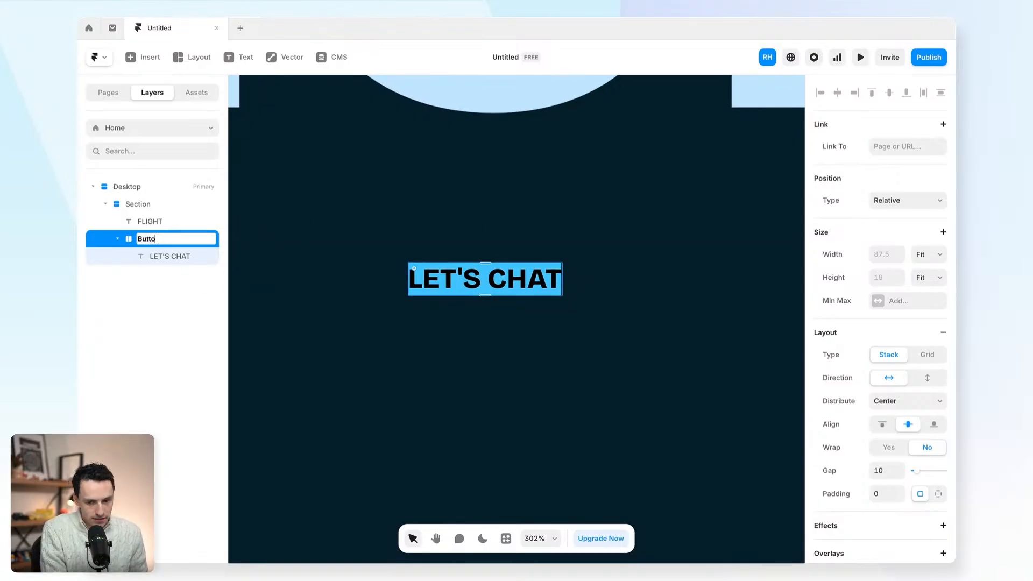
key(Return)
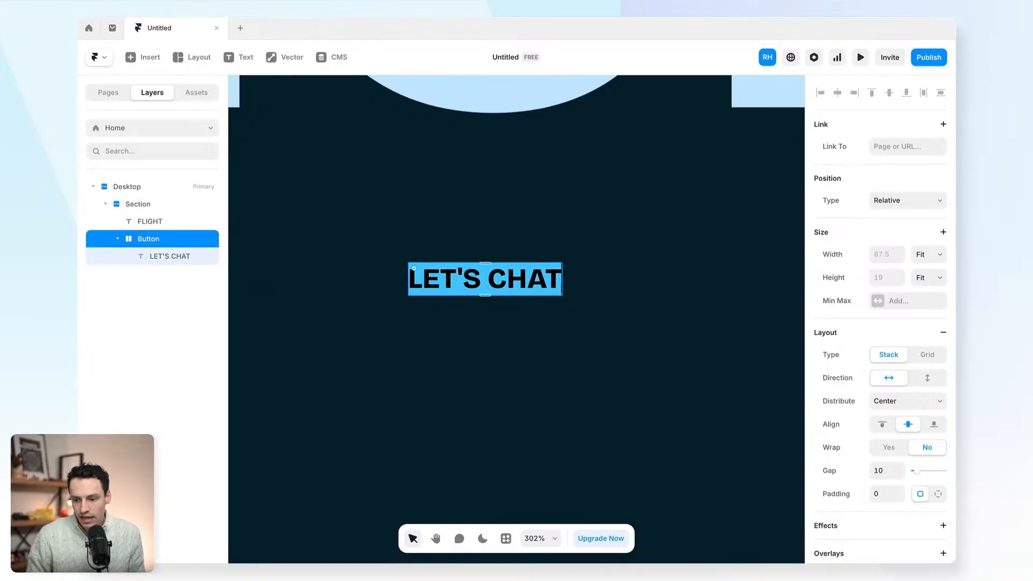
click(888, 495)
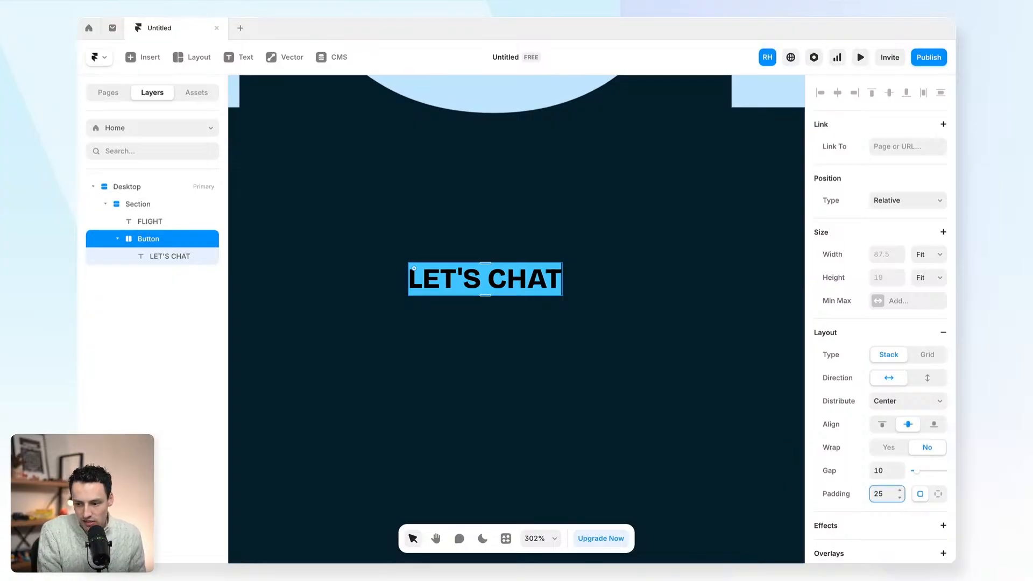
- Give the button per-side padding of 12 top and bottom, 15 left and right
text(25)
key(Return)
text(15)
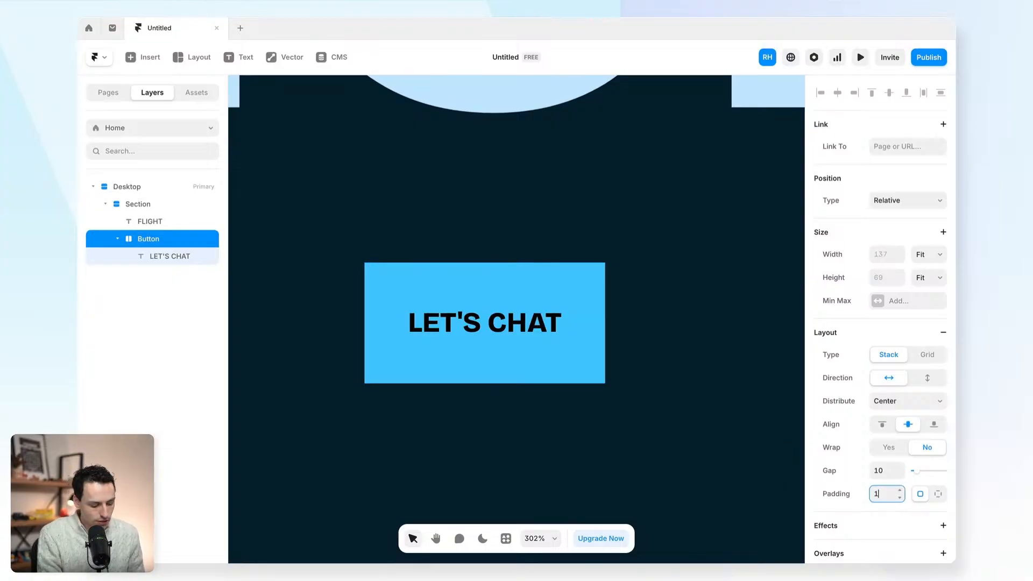
click(937, 494)
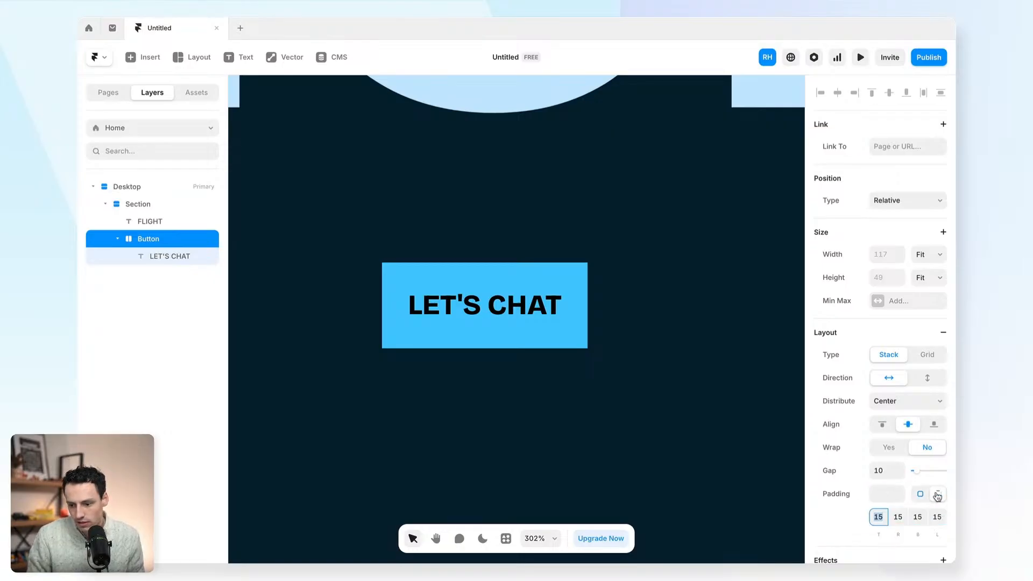
click(899, 516)
scroll(875, 483, down, 1)
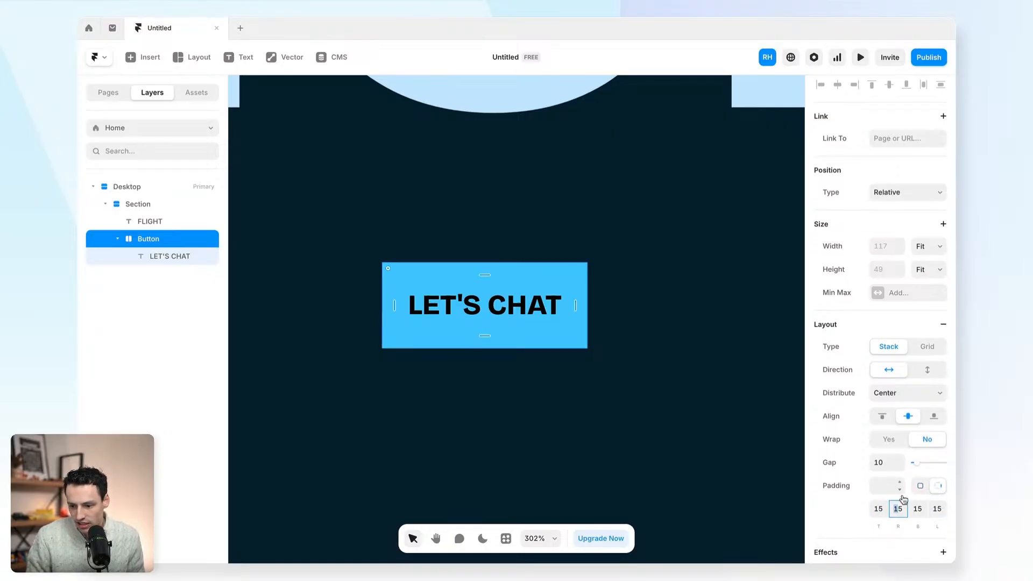
click(883, 486)
text(10)
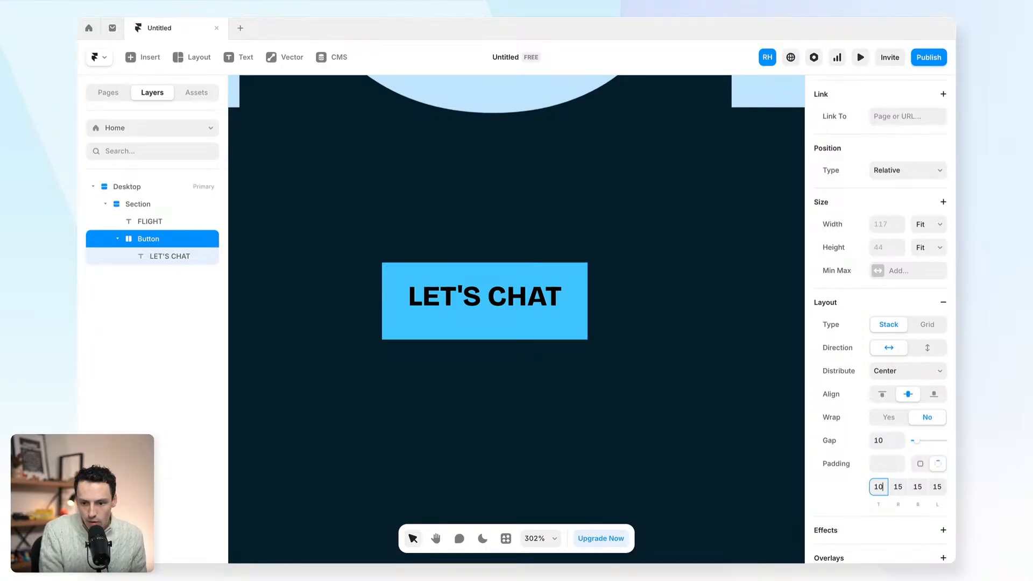
click(921, 486)
text(12)
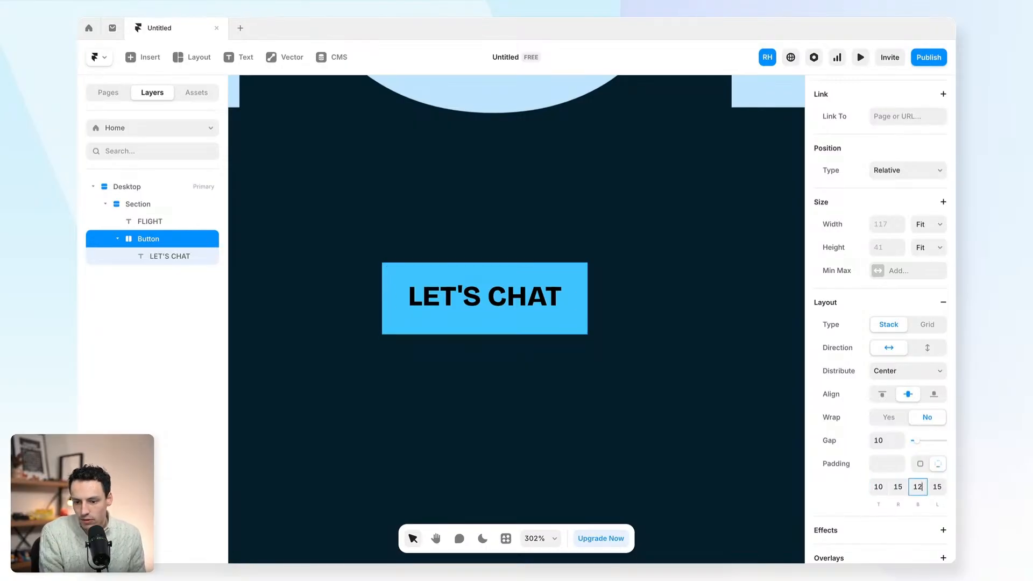
click(885, 487)
text(12)
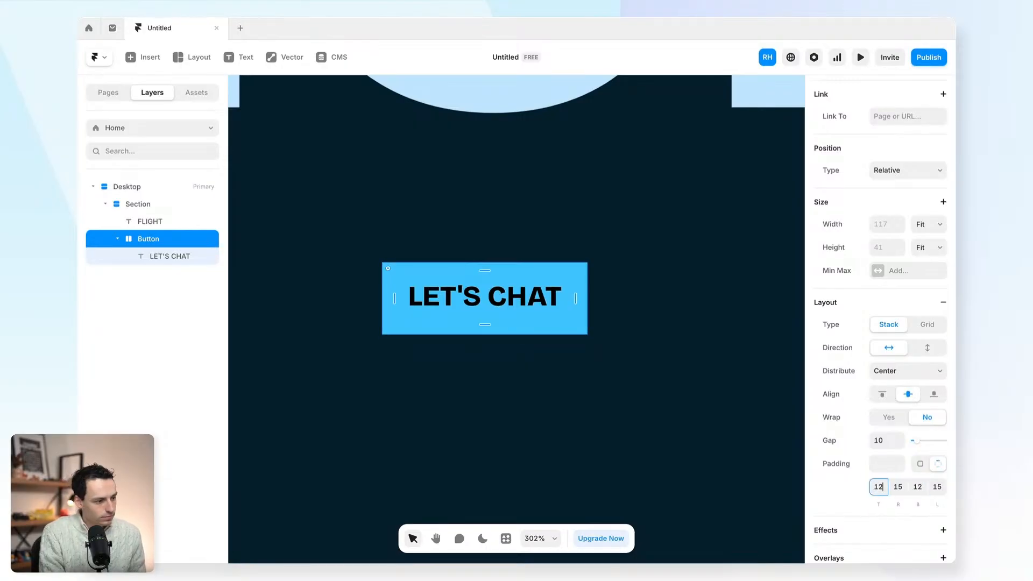
- Fill the button with the Blue style and colour its text with Navy Blue
scroll(905, 435, down, 4)
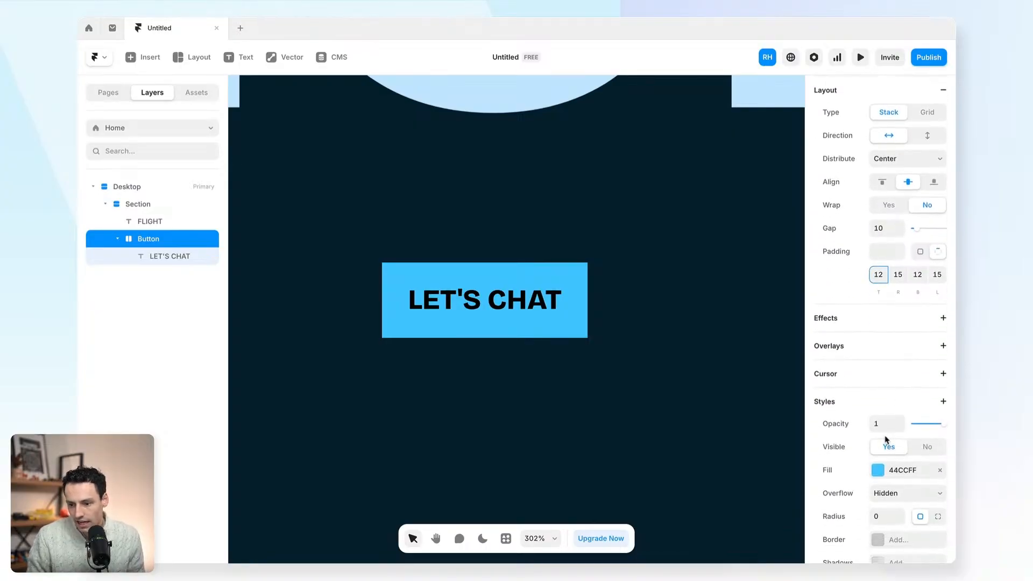
click(877, 470)
click(688, 512)
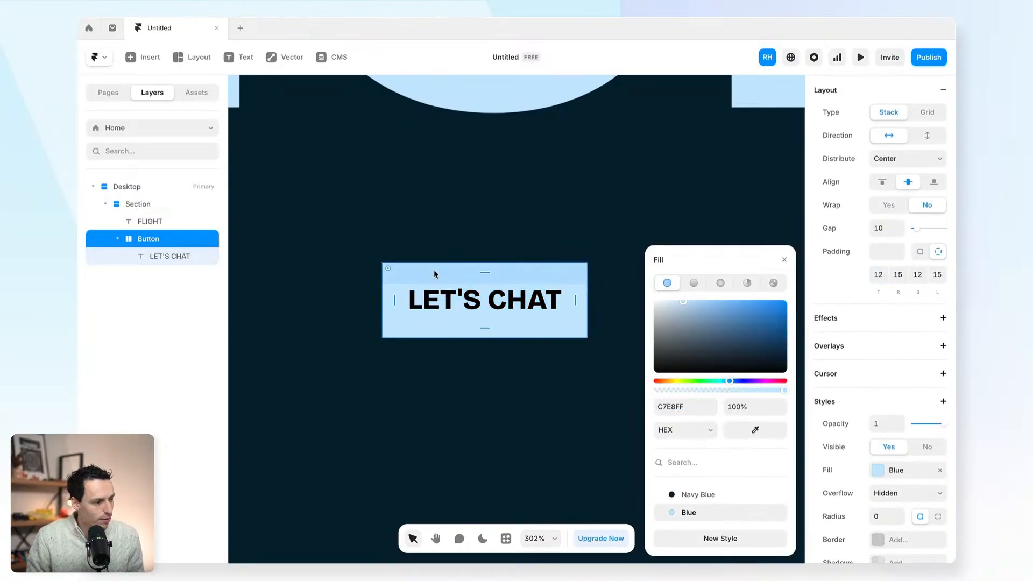
click(453, 304)
click(877, 386)
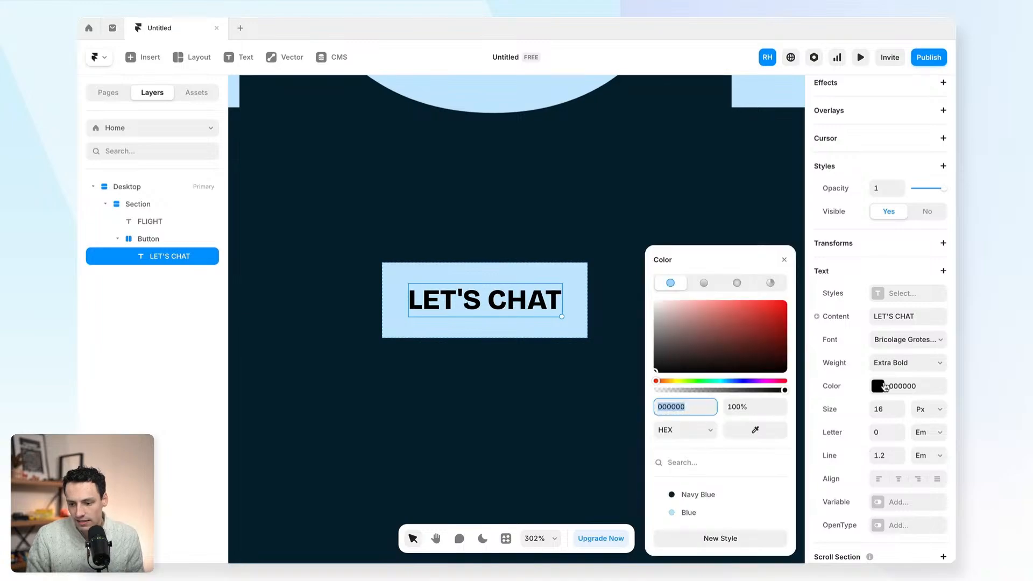
click(698, 494)
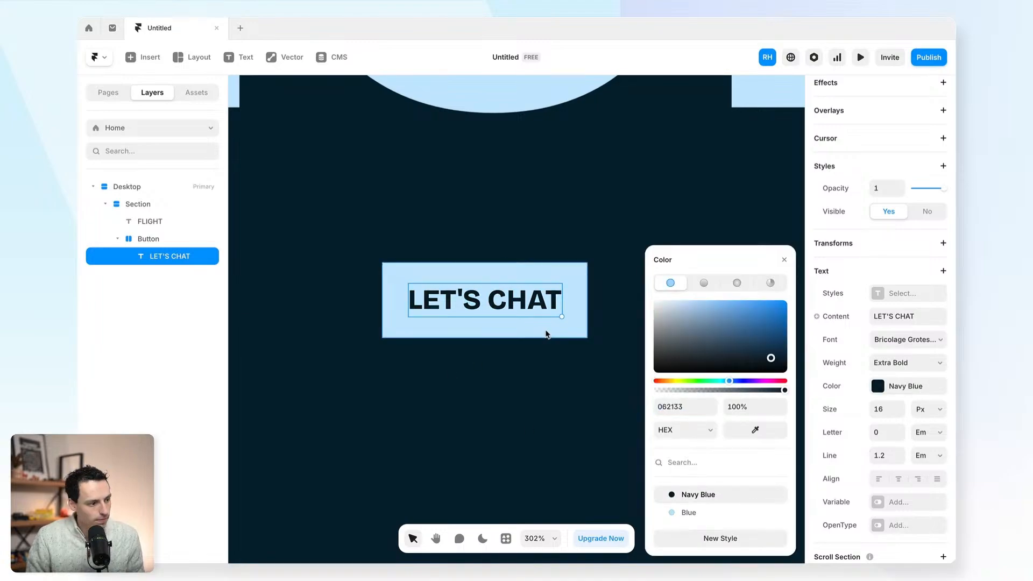
click(547, 334)
- Set the button's corner radius to 999 for a pill shape
scroll(877, 376, down, 3)
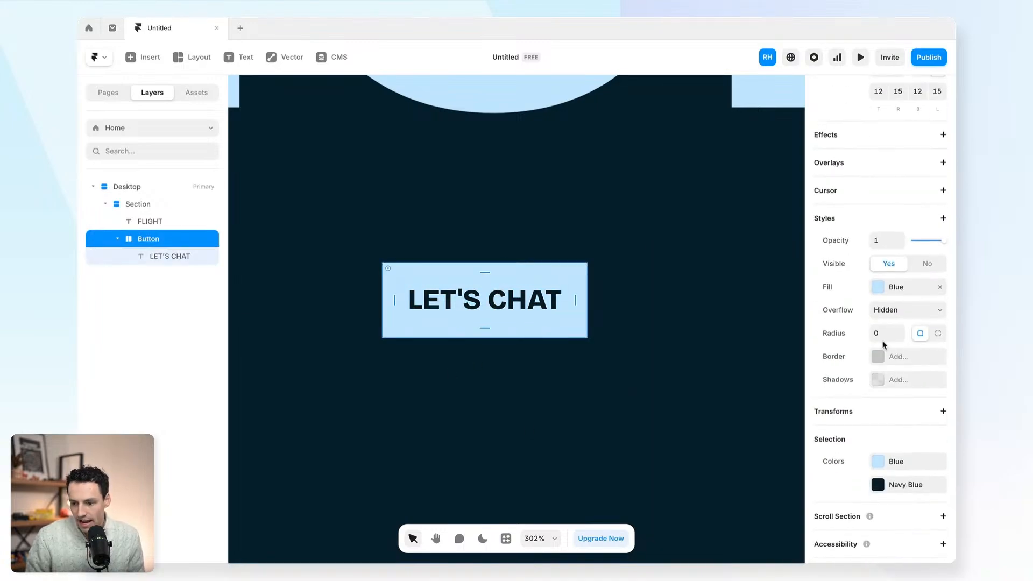
click(882, 334)
key(Return)
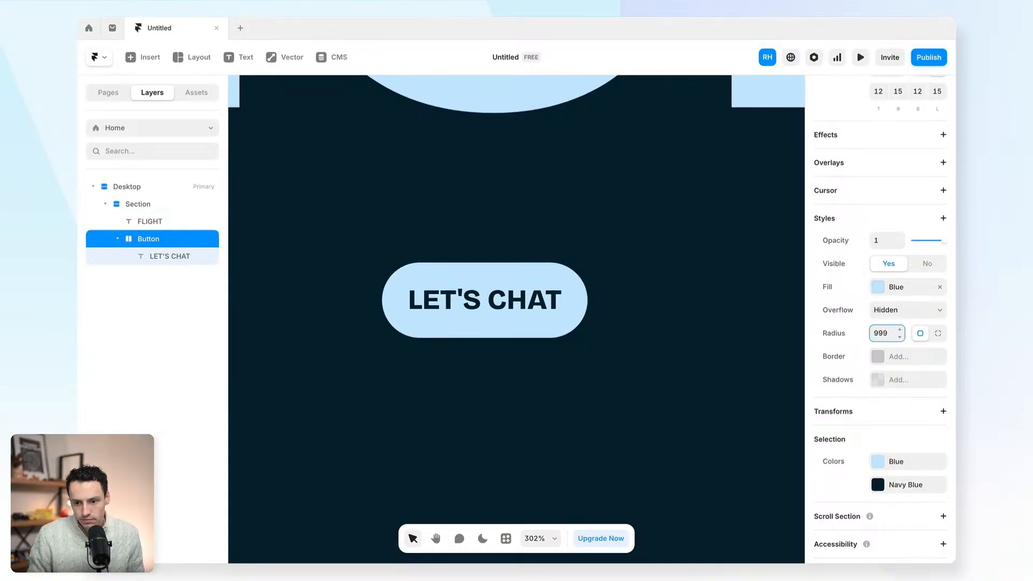
scroll(518, 161, down, 6)
scroll(519, 183, up, 2)
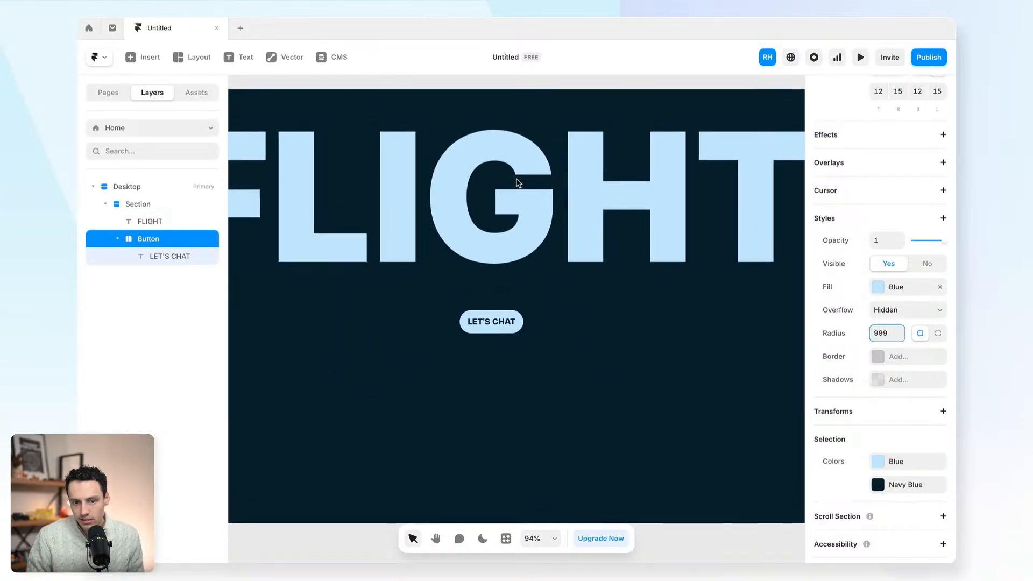
scroll(844, 195, up, 5)
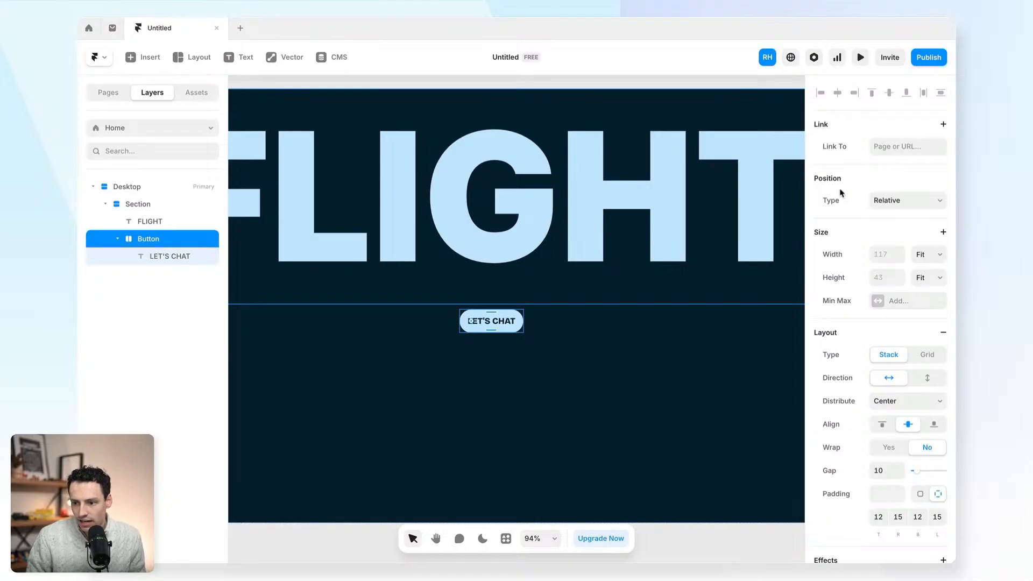
- Link the button to a mailto: address using the contact e-mail
click(879, 144)
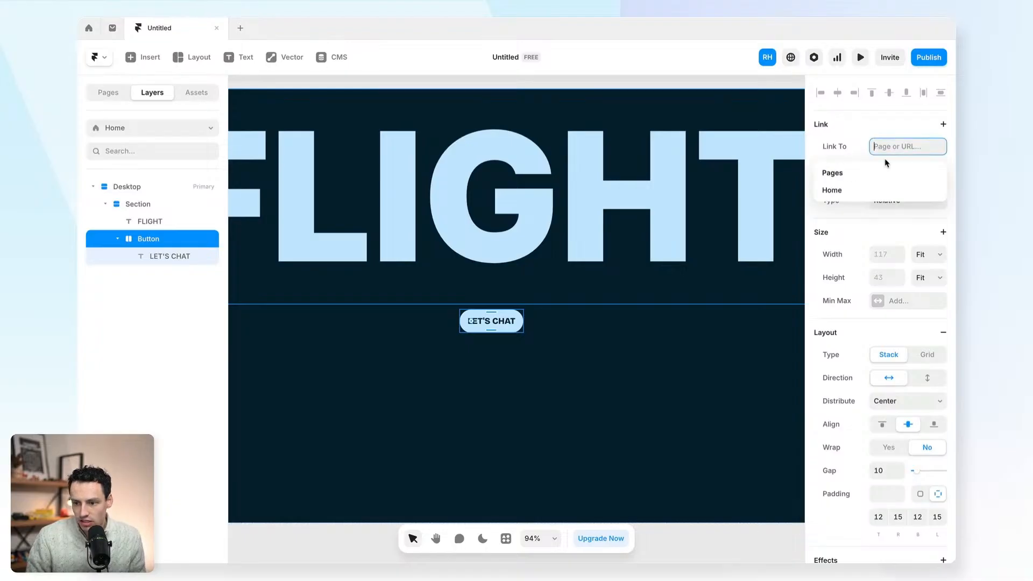
click(861, 190)
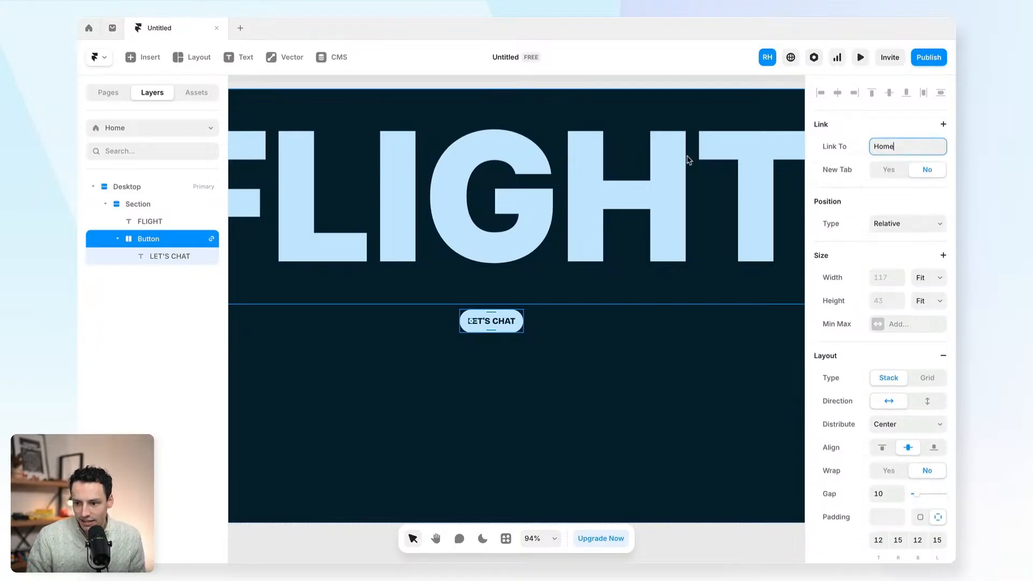
click(891, 146)
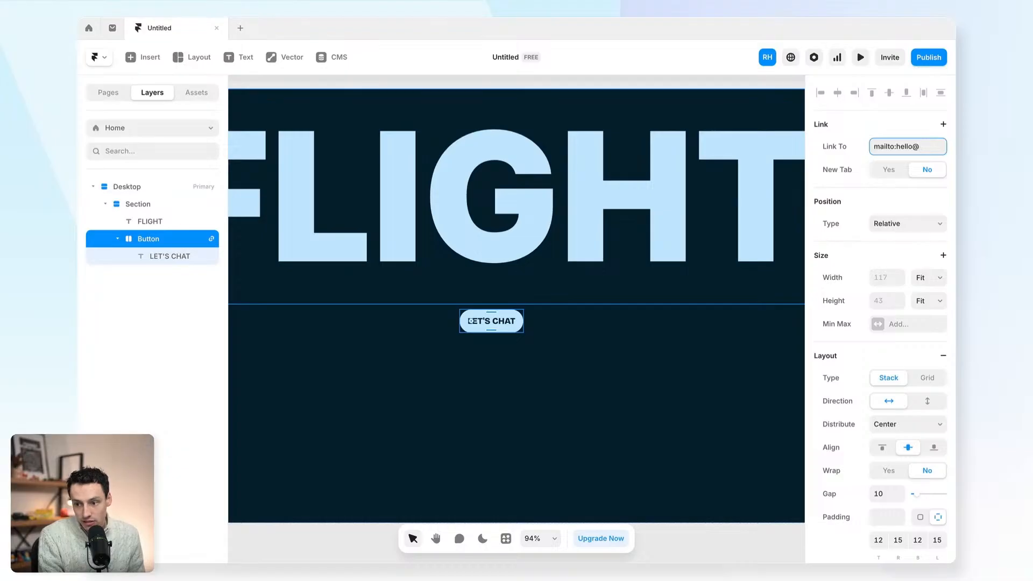
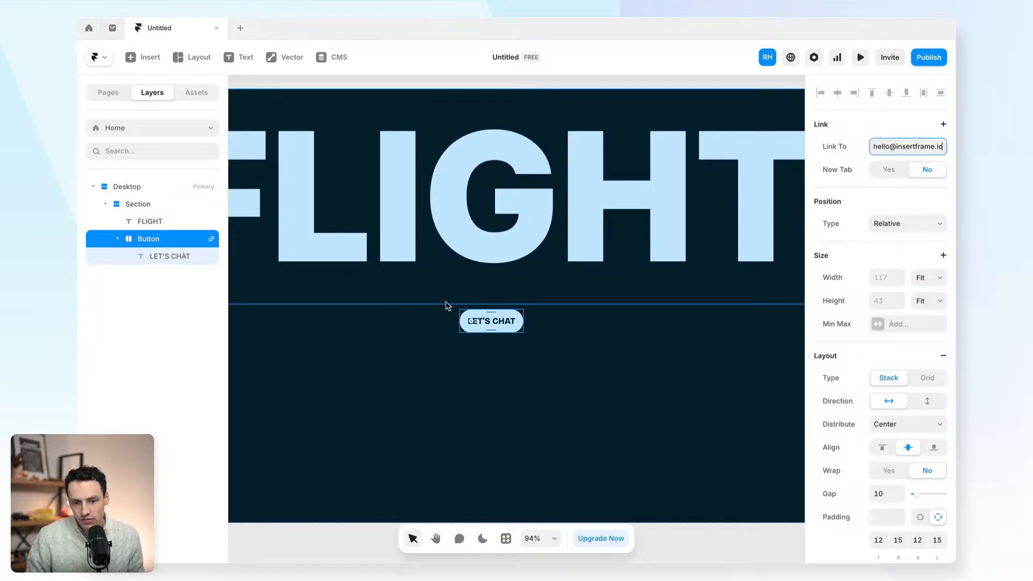
scroll(447, 302, down, 3)
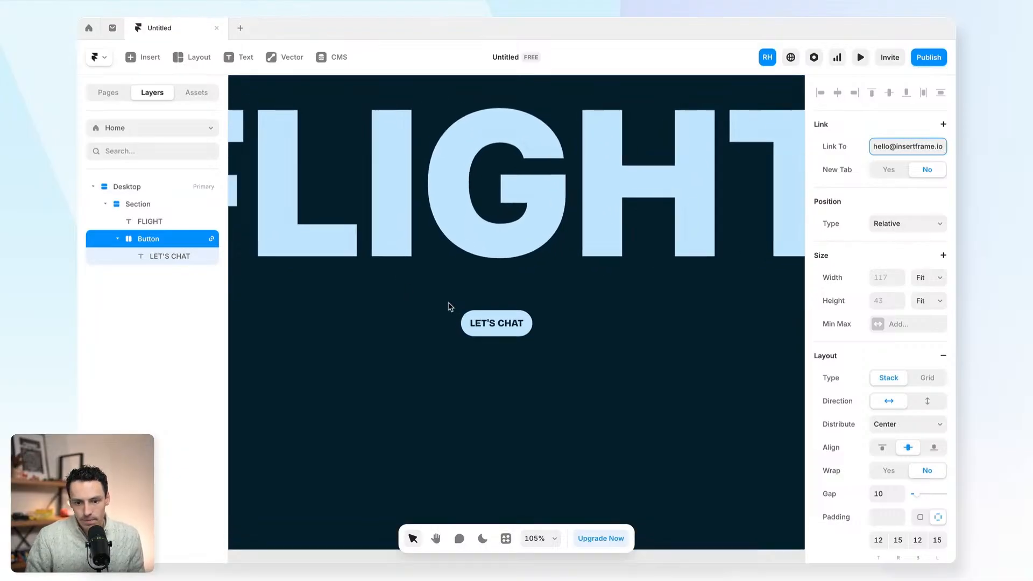
scroll(448, 307, left, 1)
scroll(448, 307, right, 1)
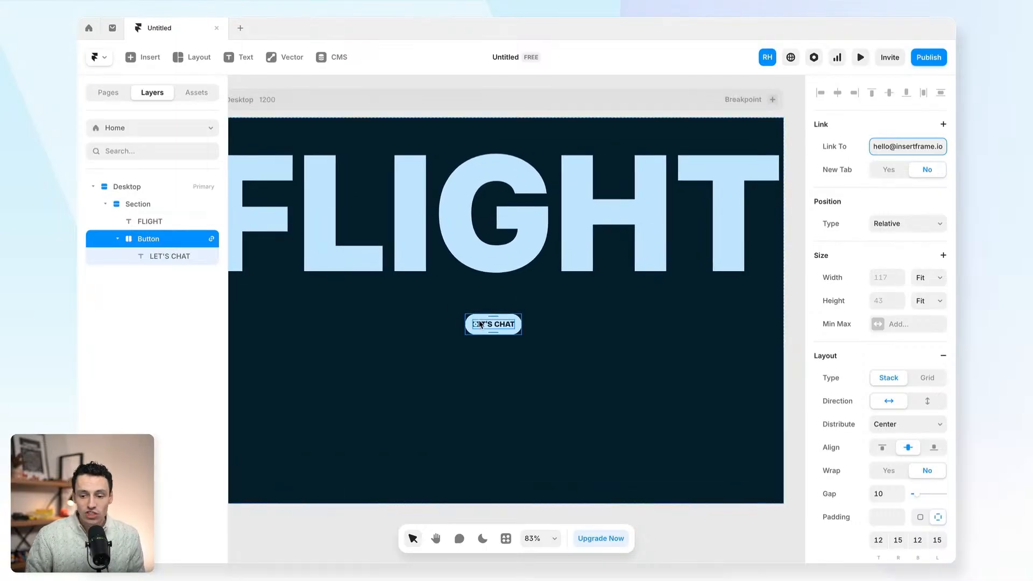
scroll(521, 327, left, 1)
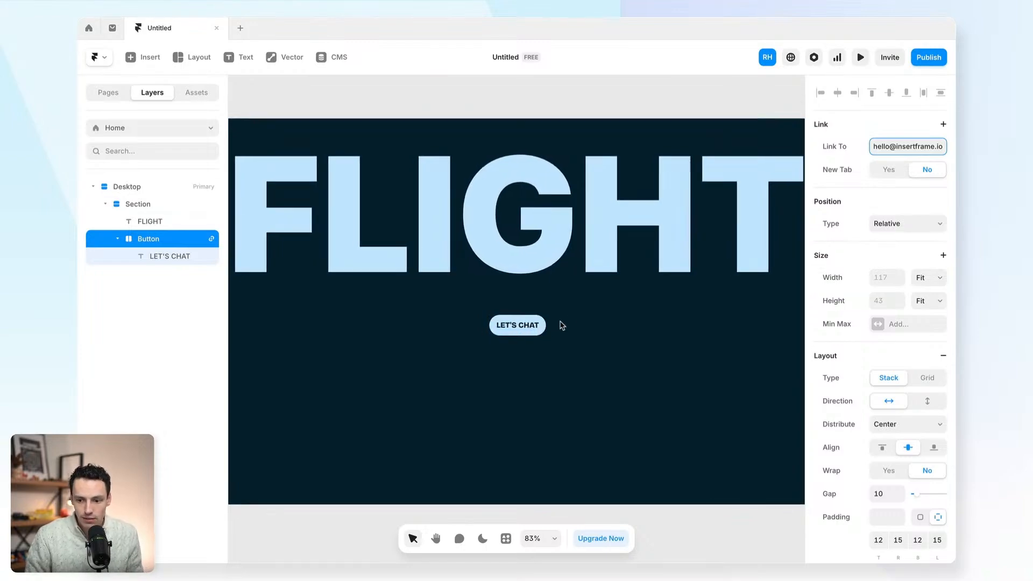
scroll(560, 325, left, 1)
scroll(572, 316, left, 1)
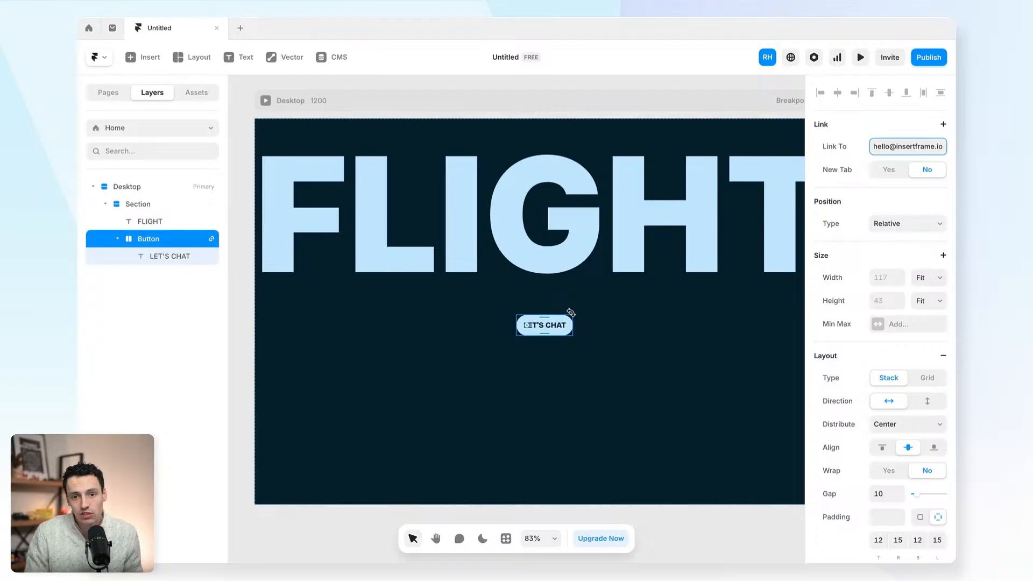
click(591, 318)
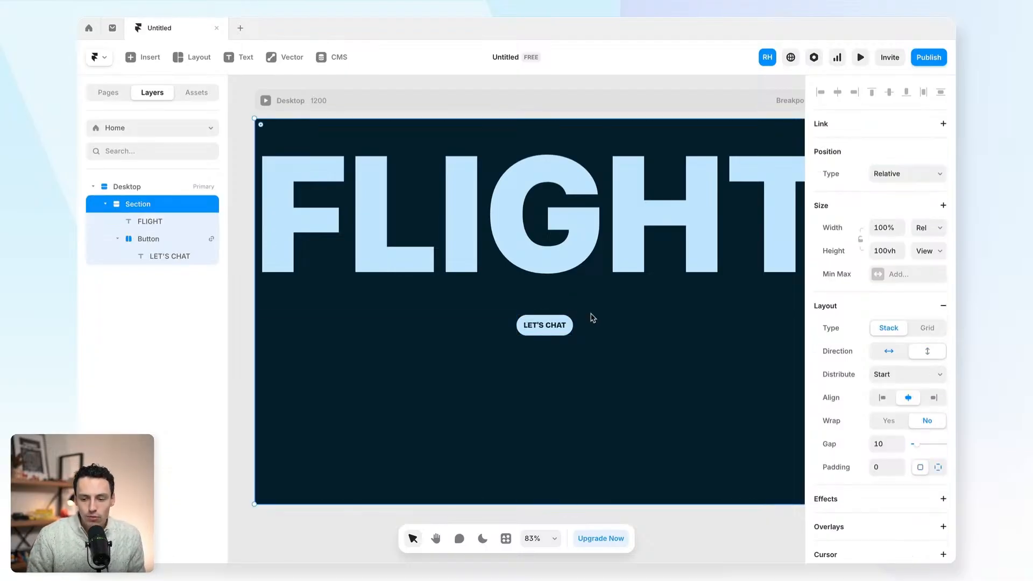
- Convert the LET'S CHAT button into a component named Button via Create Component
click(570, 332)
double_click(568, 330)
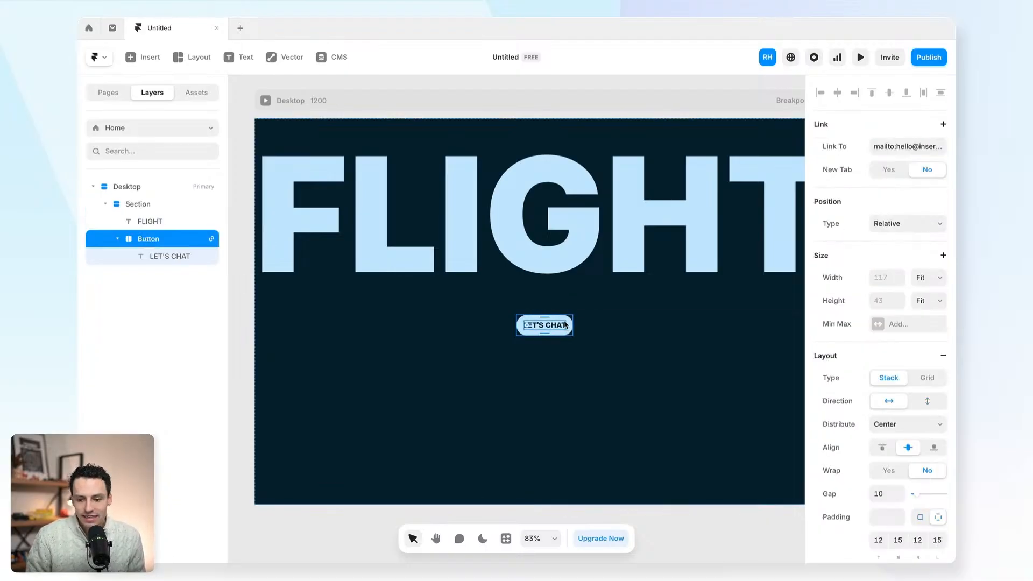
scroll(565, 325, up, 5)
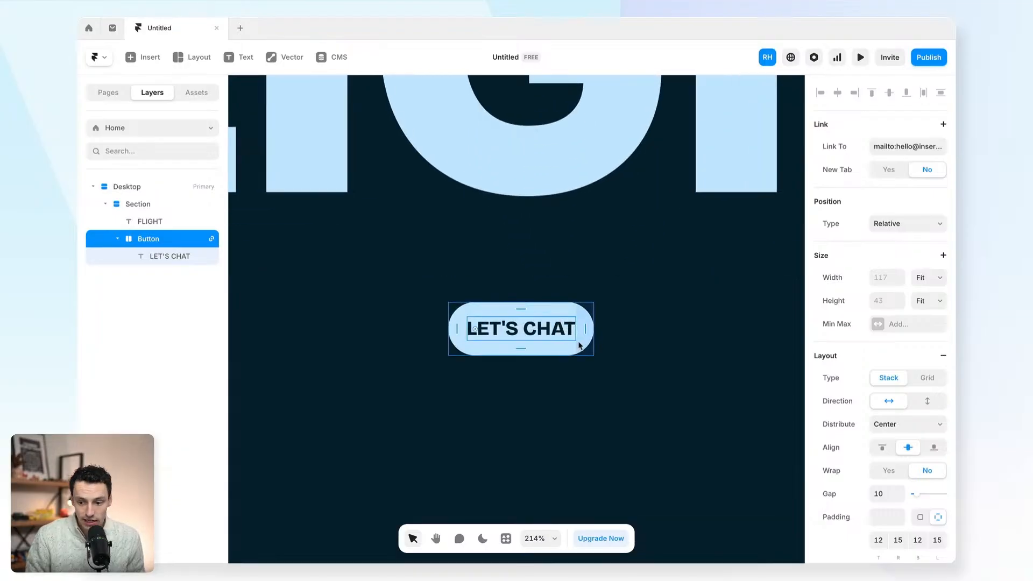
right_click(572, 349)
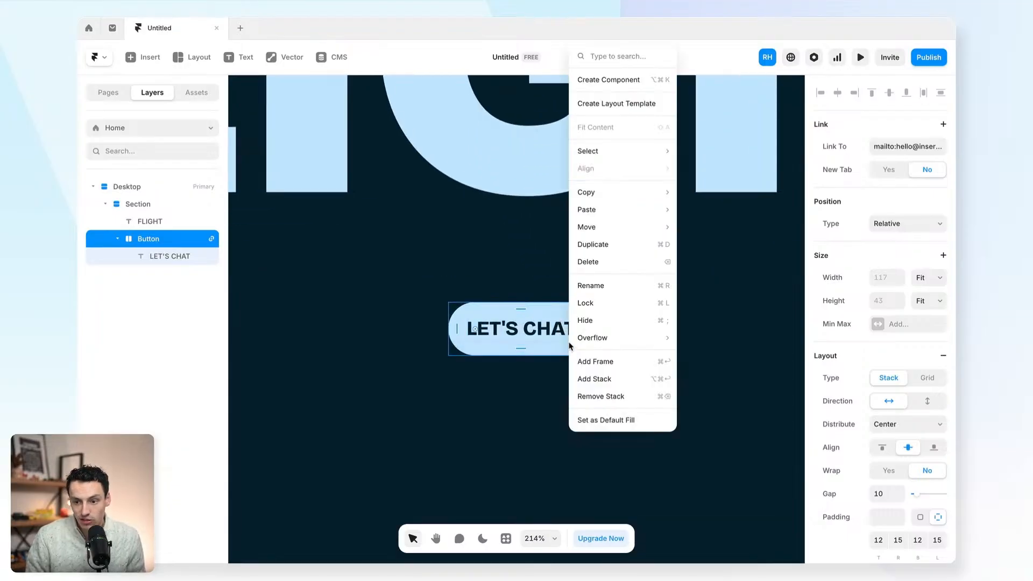
click(614, 80)
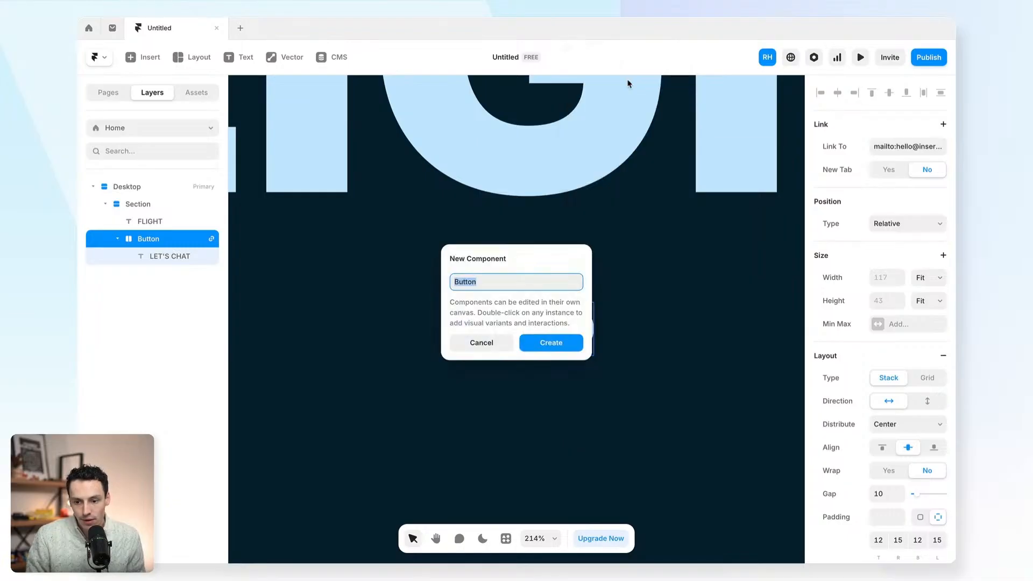
click(545, 347)
drag(423, 253, 617, 429)
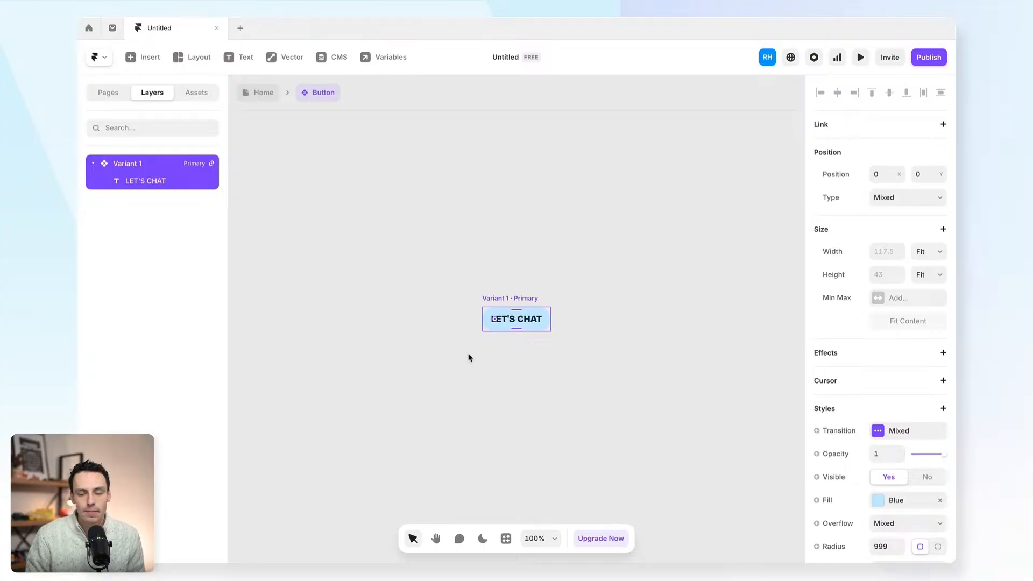
- Rename the component's Variant 1 to Primary
click(406, 280)
click(510, 298)
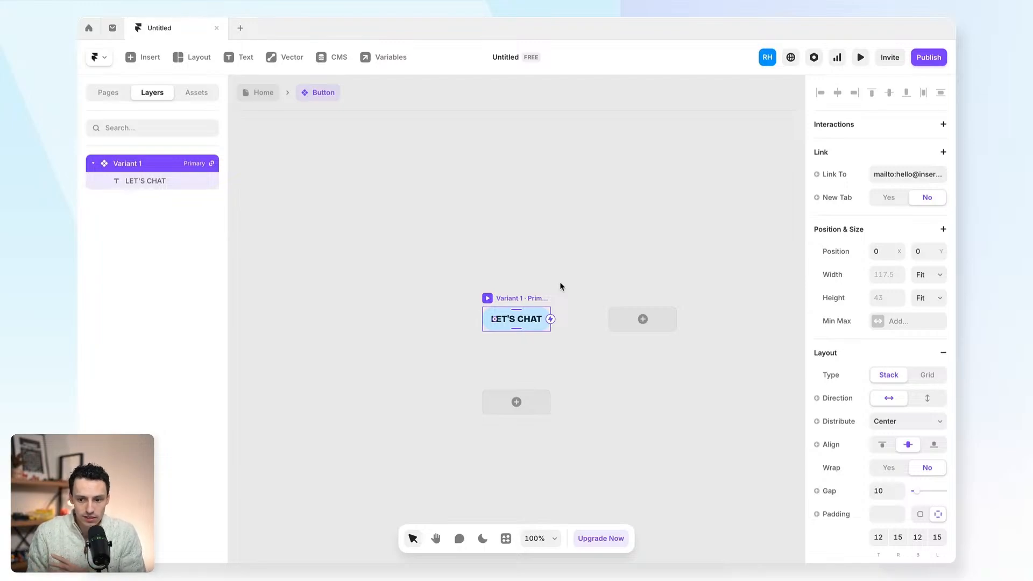
click(506, 319)
click(489, 298)
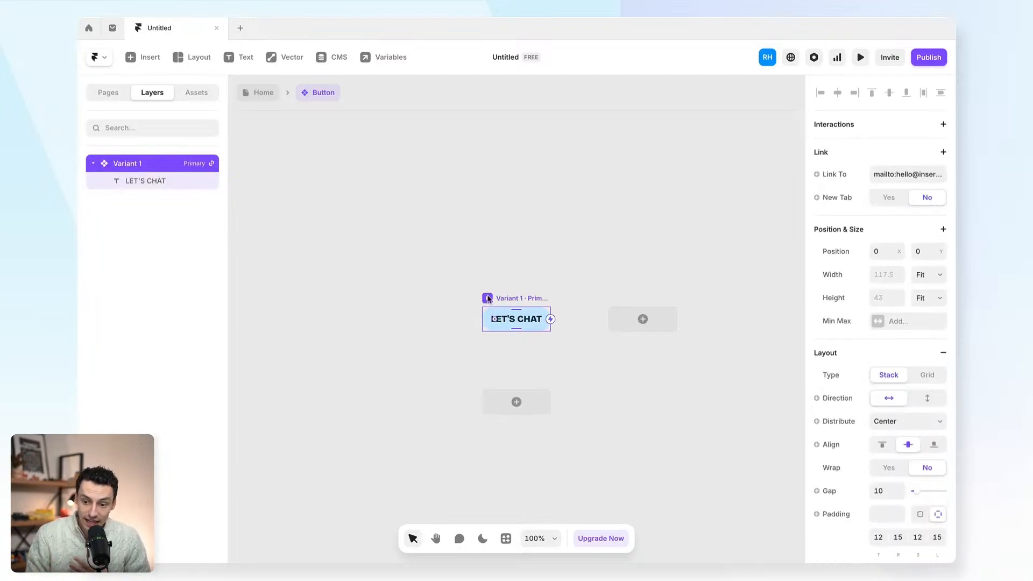
scroll(853, 404, down, 10)
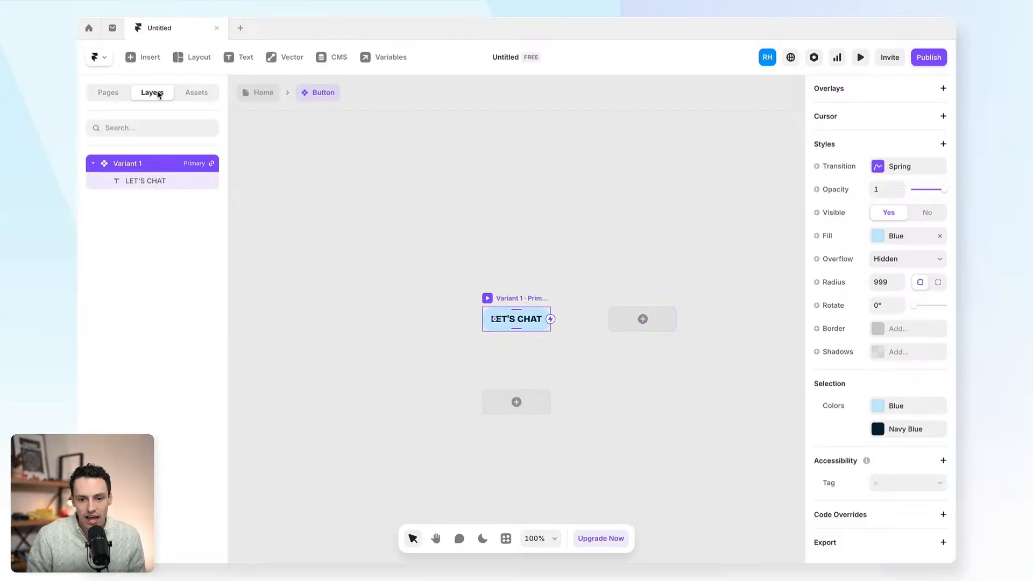
double_click(129, 163)
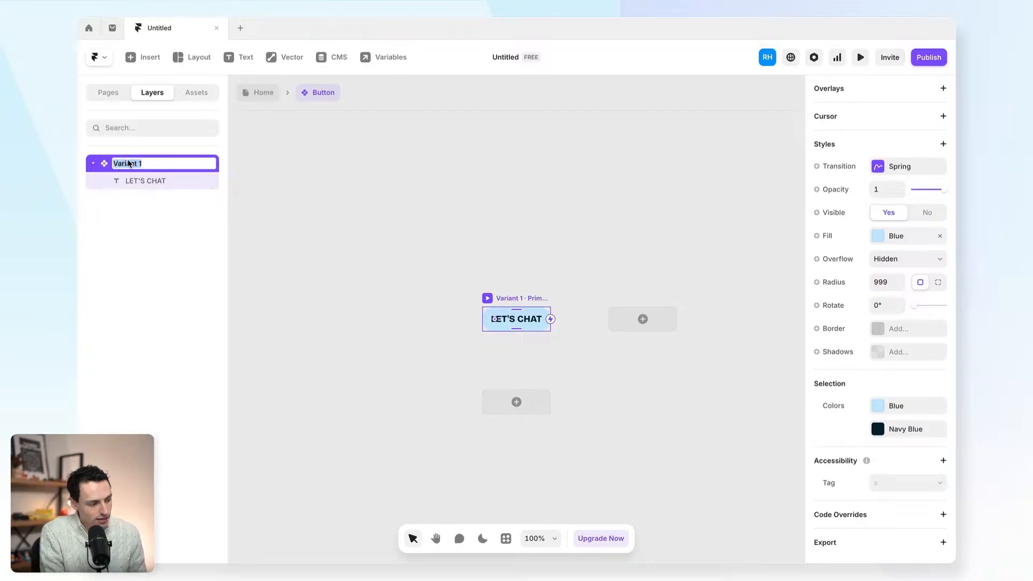
text(Primary)
key(Return)
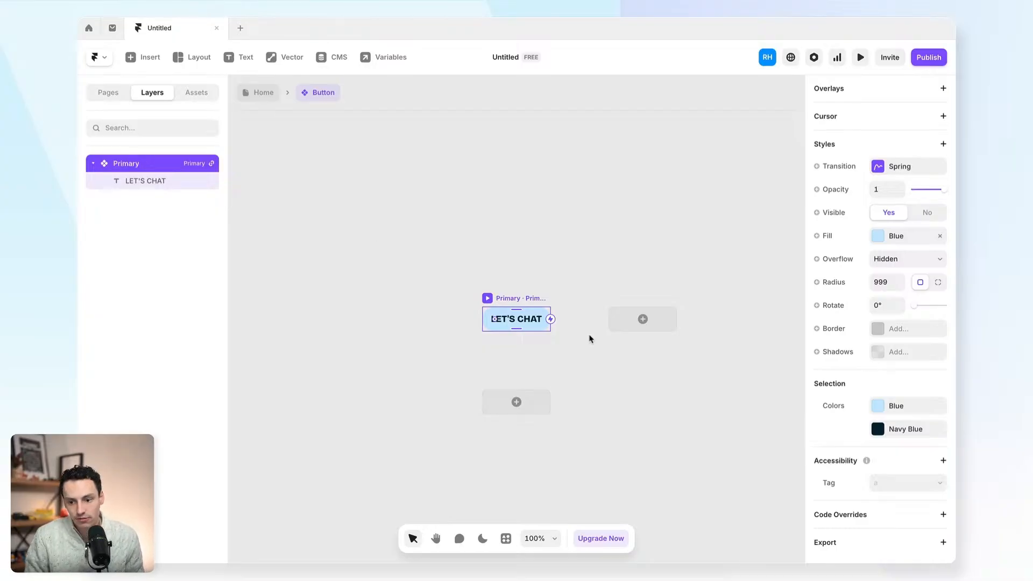
- Add a second variant named Secondary with a white FFFFFF fill
click(628, 327)
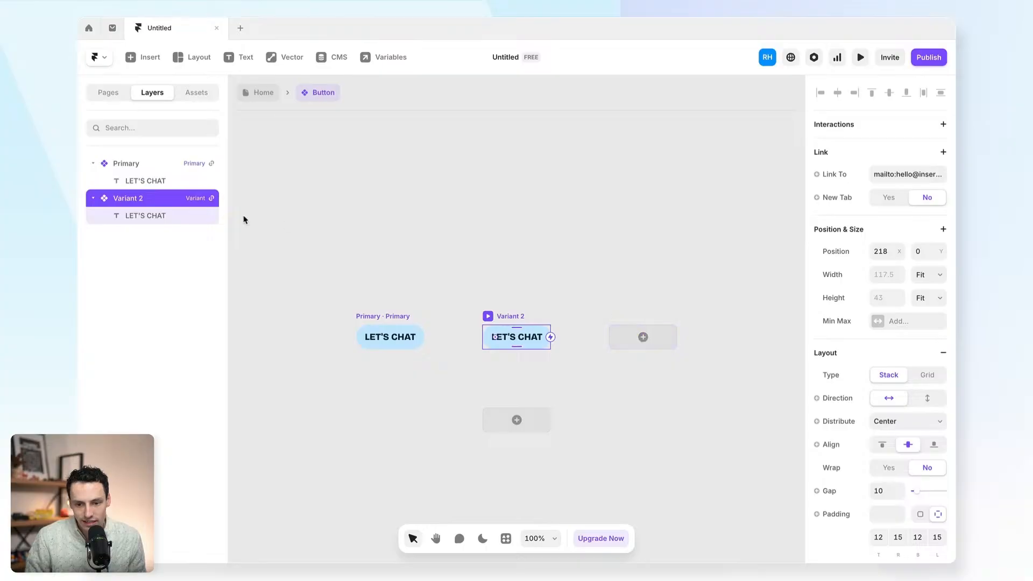
double_click(136, 197)
text(Secondary)
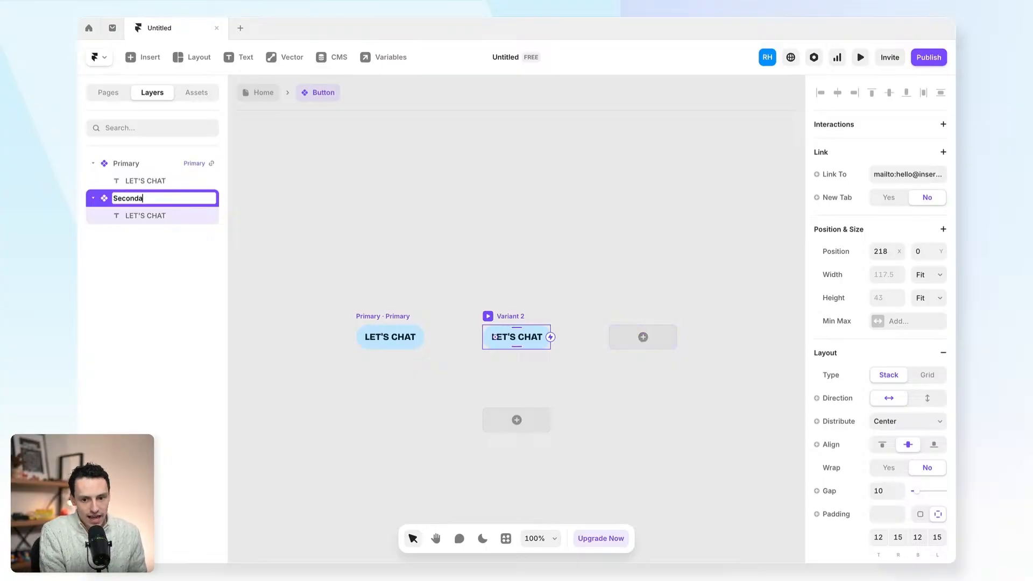
key(Return)
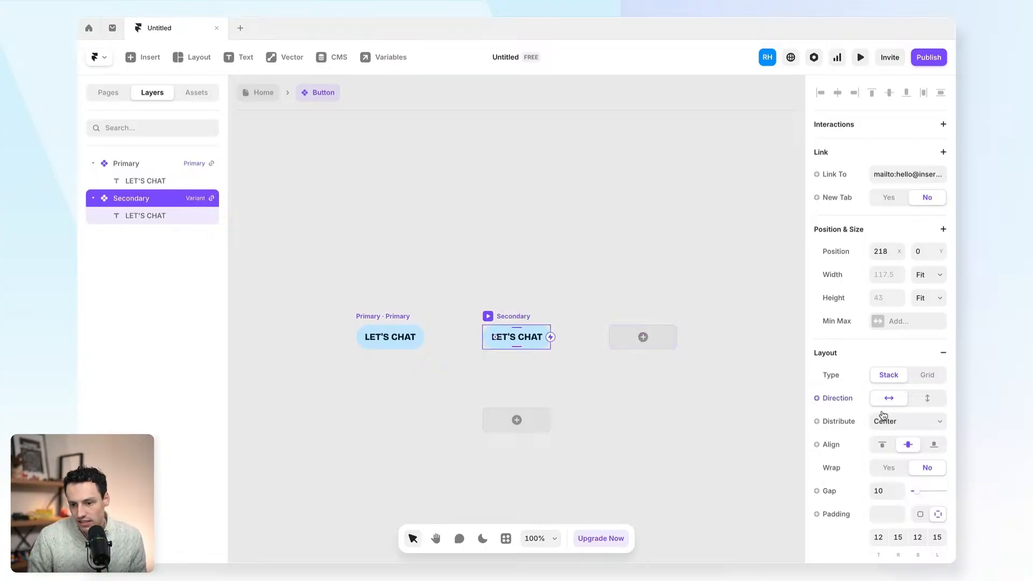
scroll(884, 416, down, 8)
click(881, 307)
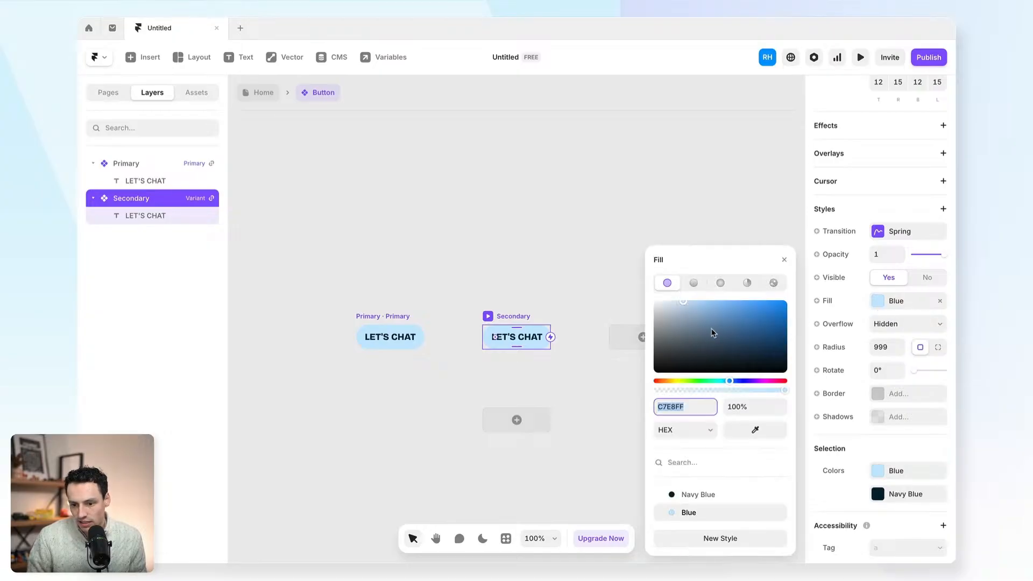
drag(682, 331, 540, 232)
click(539, 231)
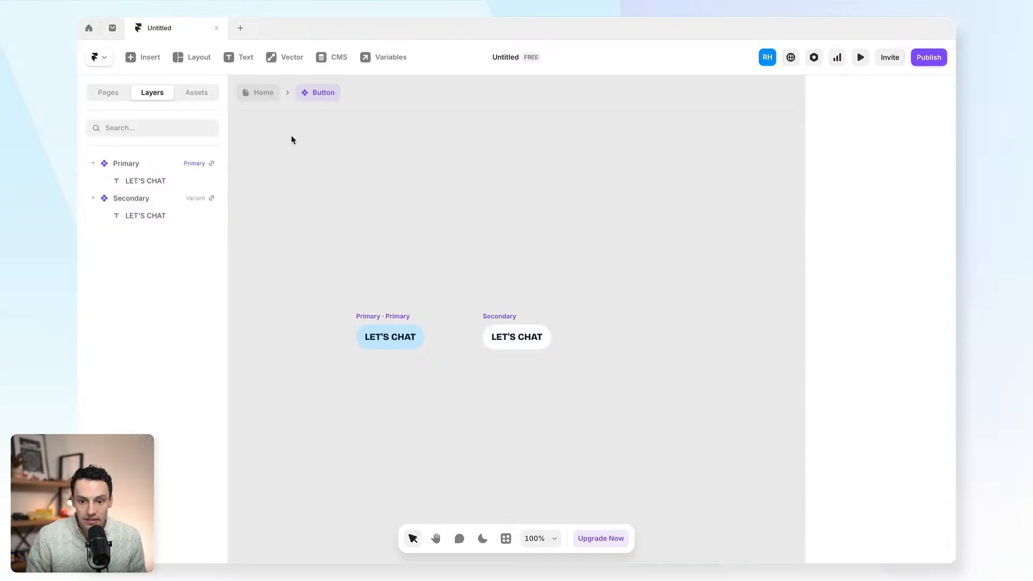
click(262, 100)
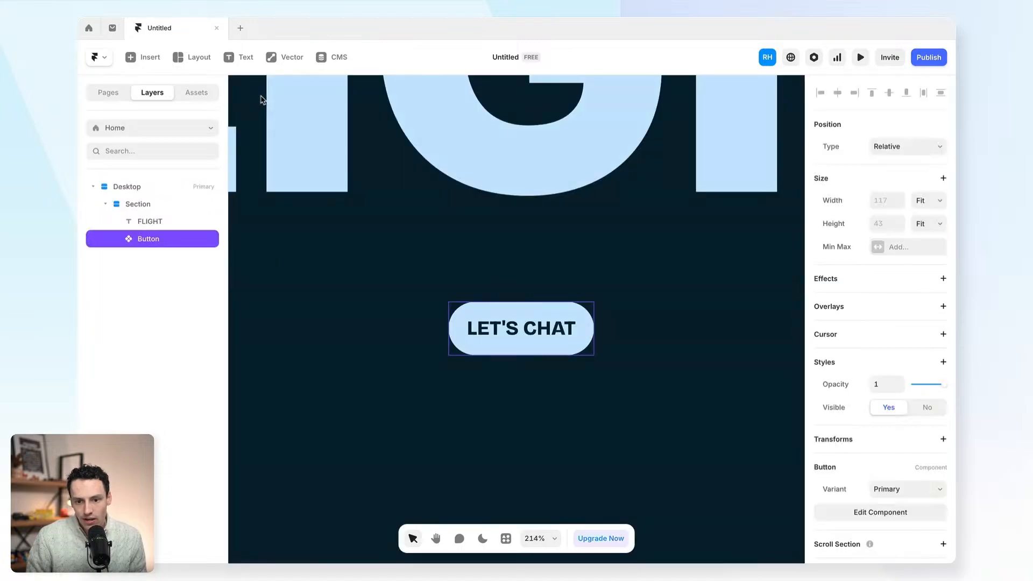
click(415, 226)
click(505, 338)
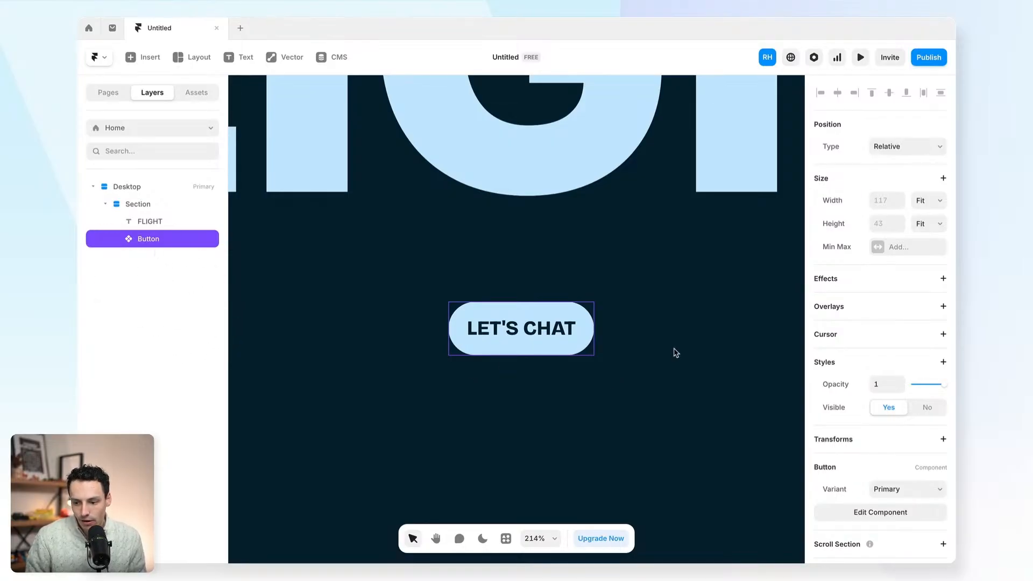
scroll(840, 403, down, 2)
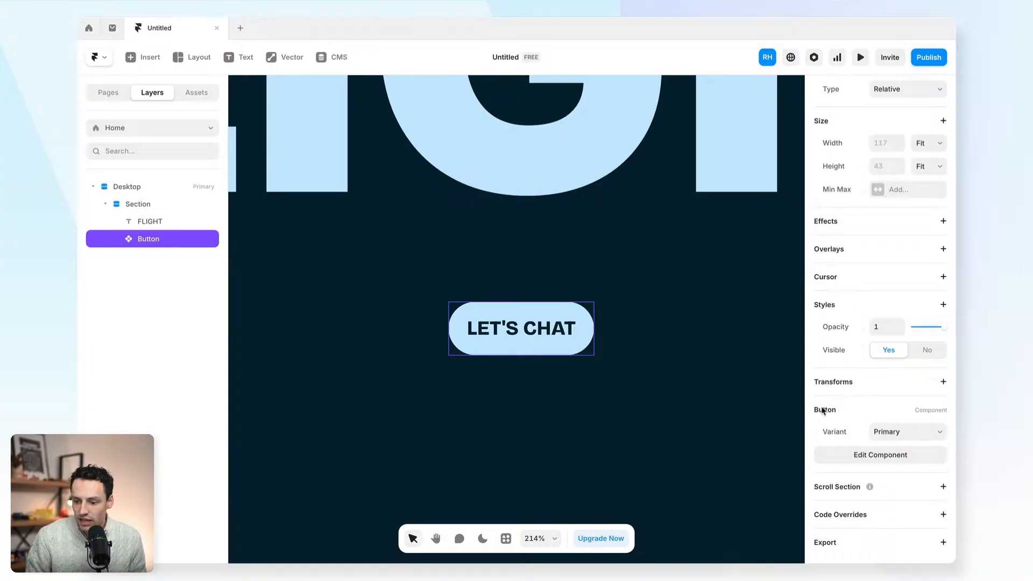
click(881, 435)
click(882, 445)
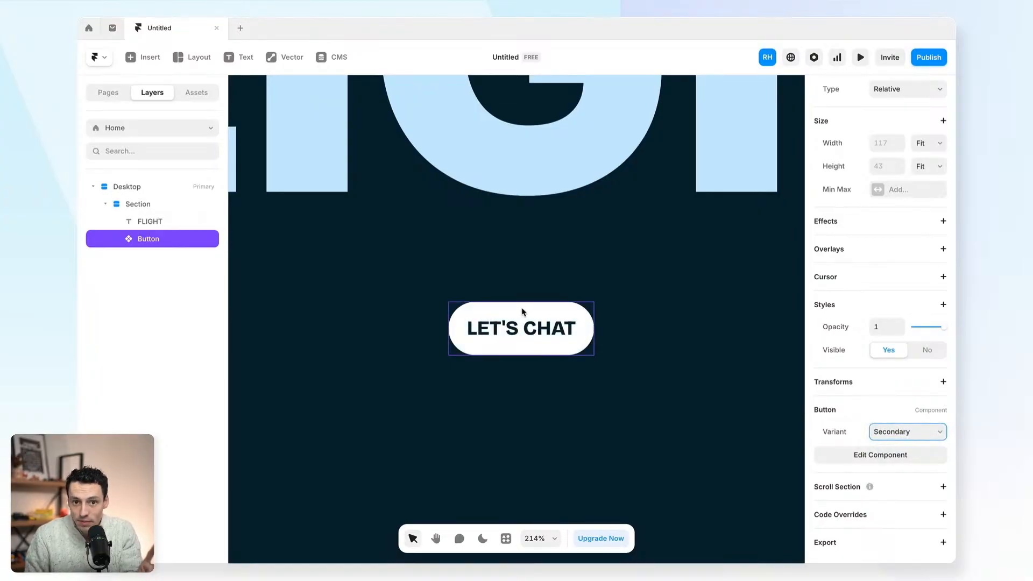
click(888, 436)
click(893, 421)
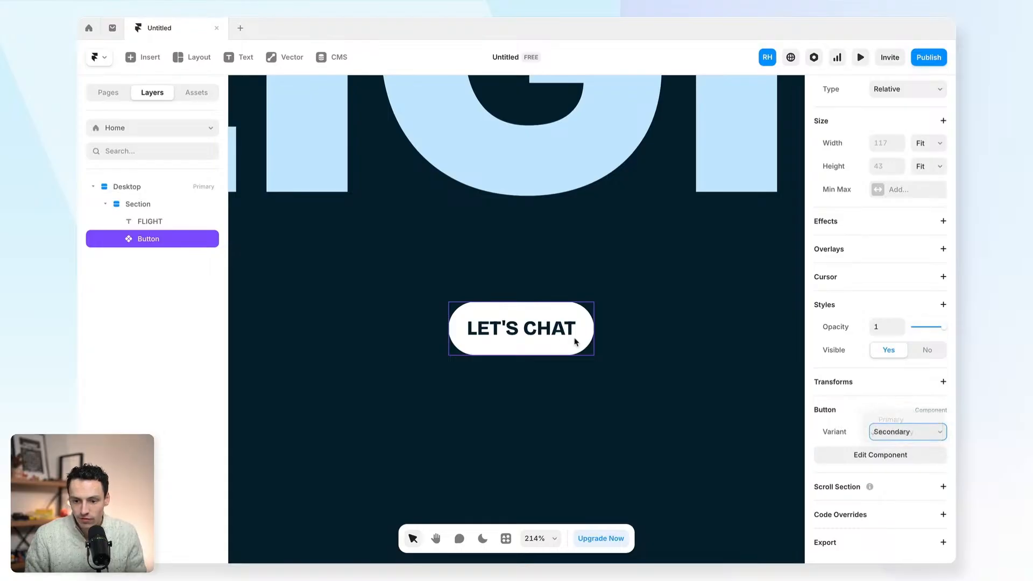
scroll(560, 325, down, 10)
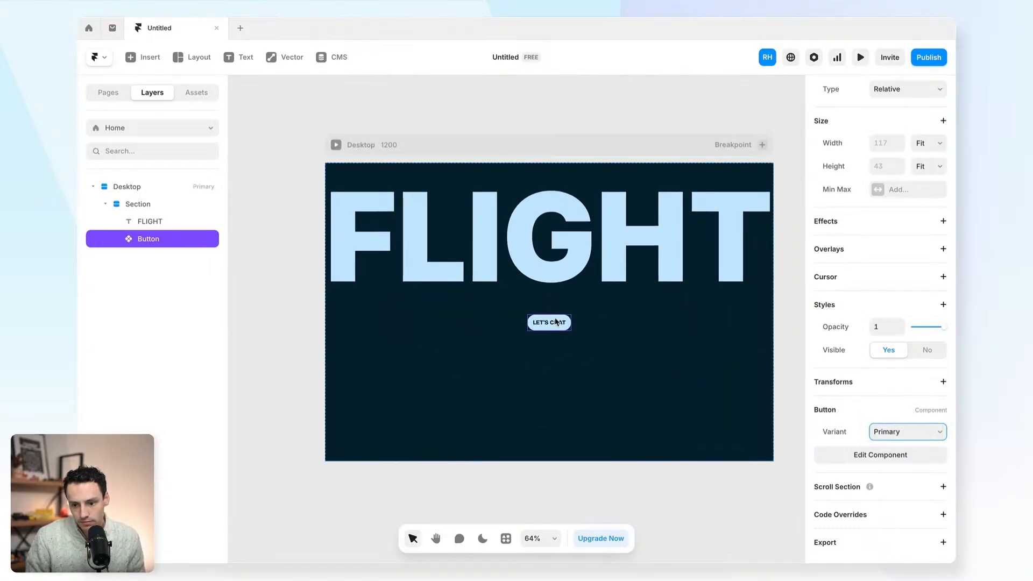
drag(556, 322, 566, 295)
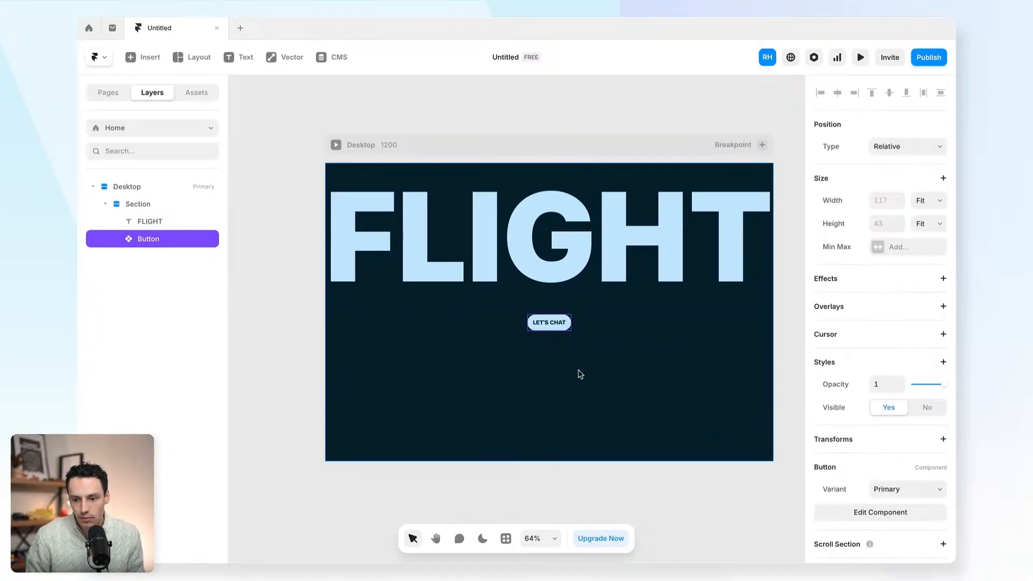
click(494, 264)
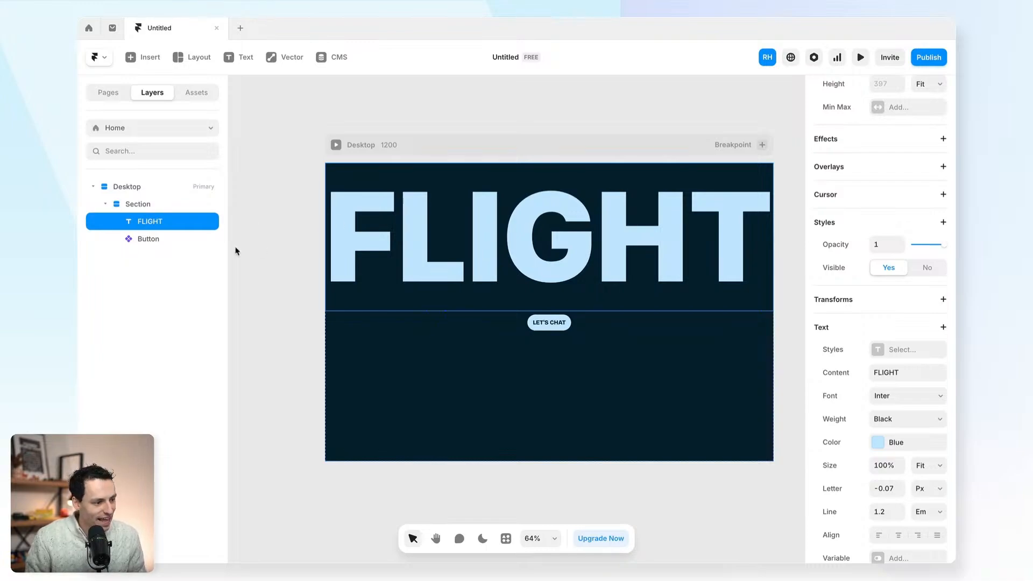
- Draw a frame named Container below FLIGHT, width 100%, with no fill
click(468, 348)
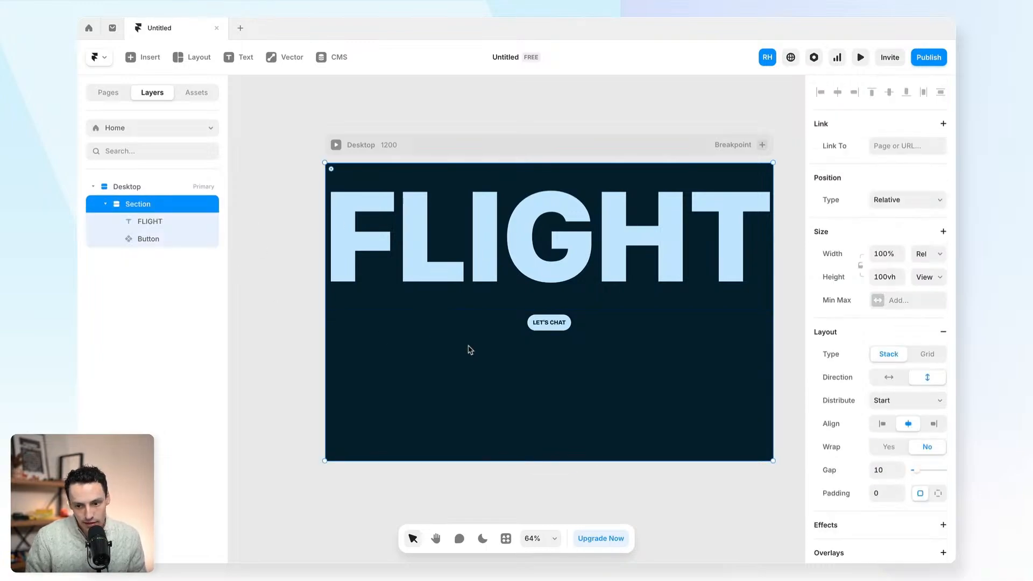
key(f)
drag(369, 384, 727, 446)
double_click(142, 258)
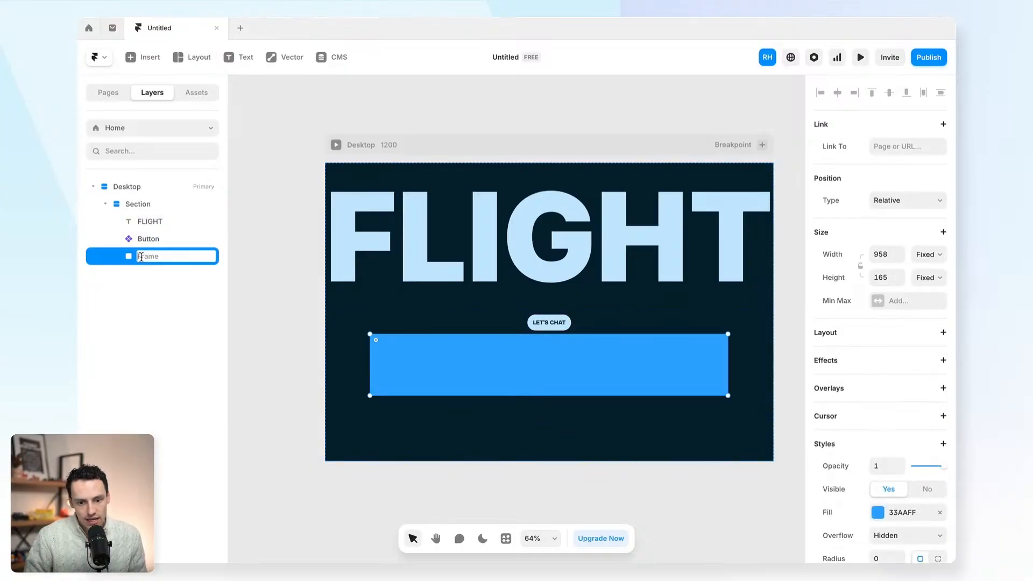
text(Container)
key(Return)
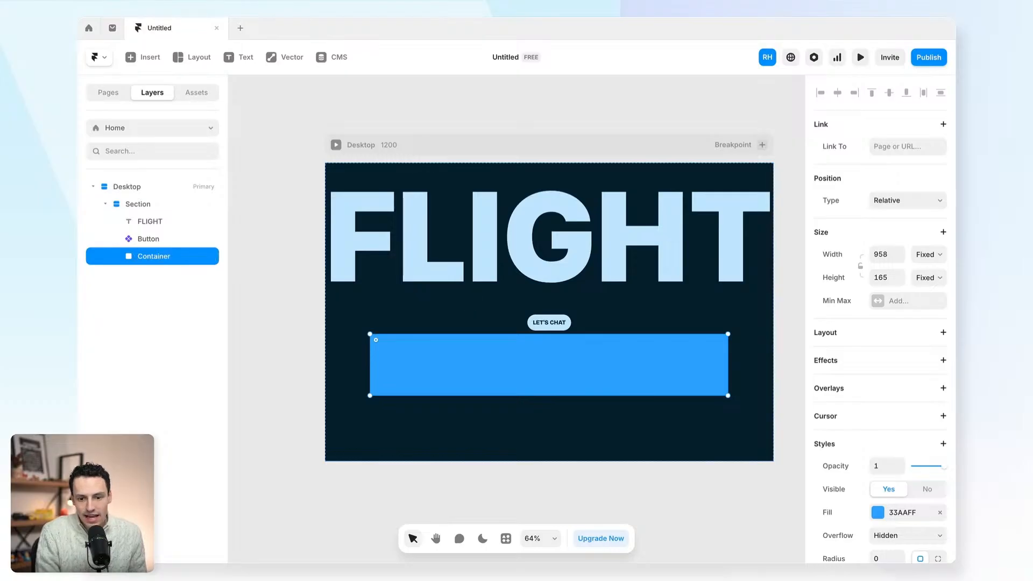
click(891, 257)
text(100%)
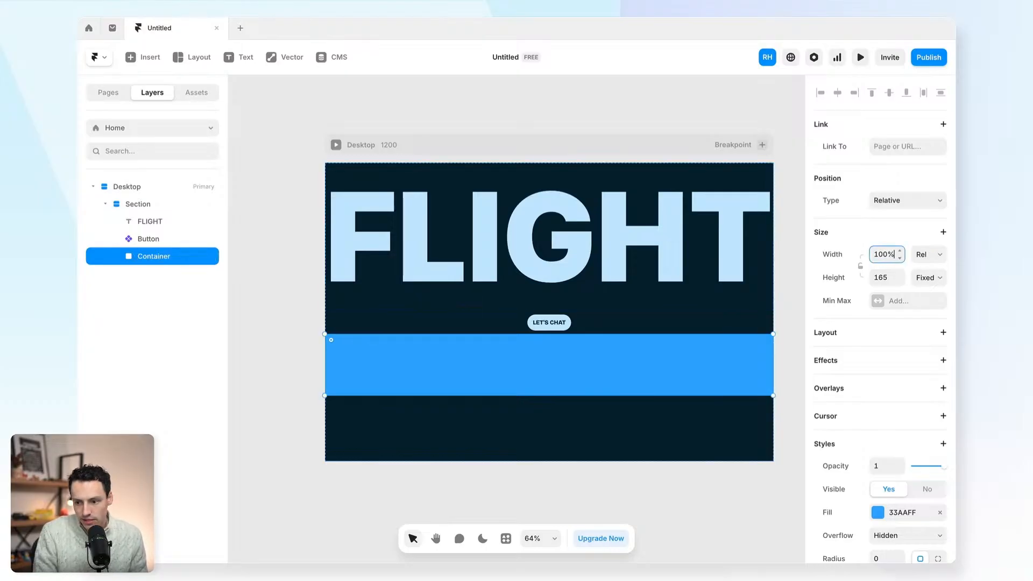
click(941, 514)
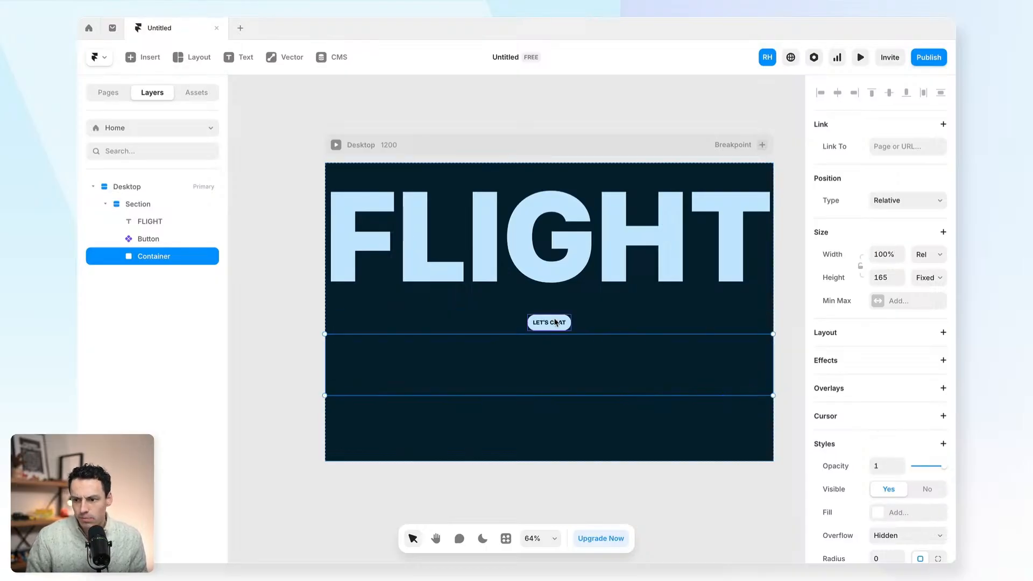
- Move Button into Container and give it a stack: Distribute End, Align bottom, height auto
click(556, 323)
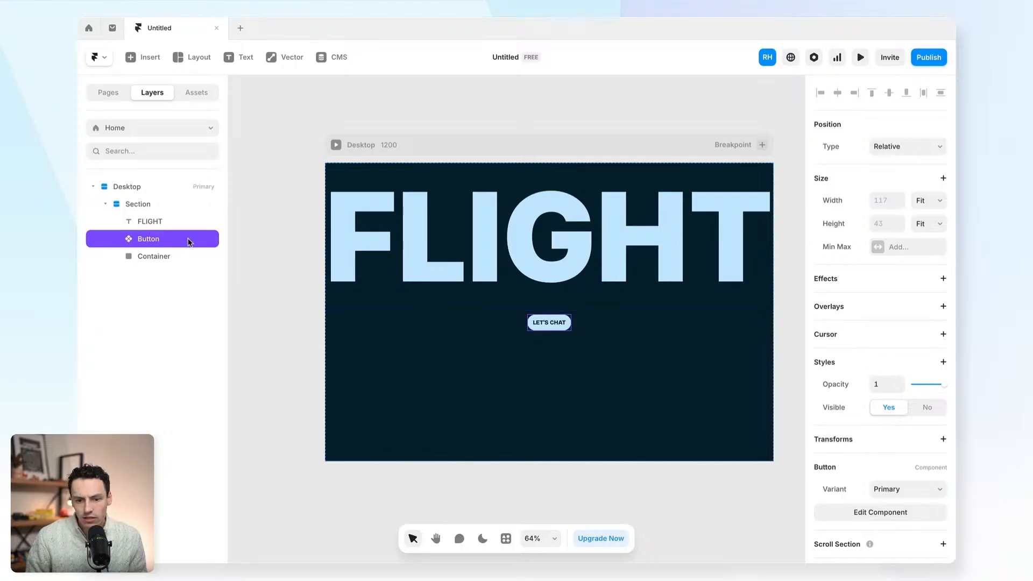
drag(146, 247, 151, 257)
click(155, 243)
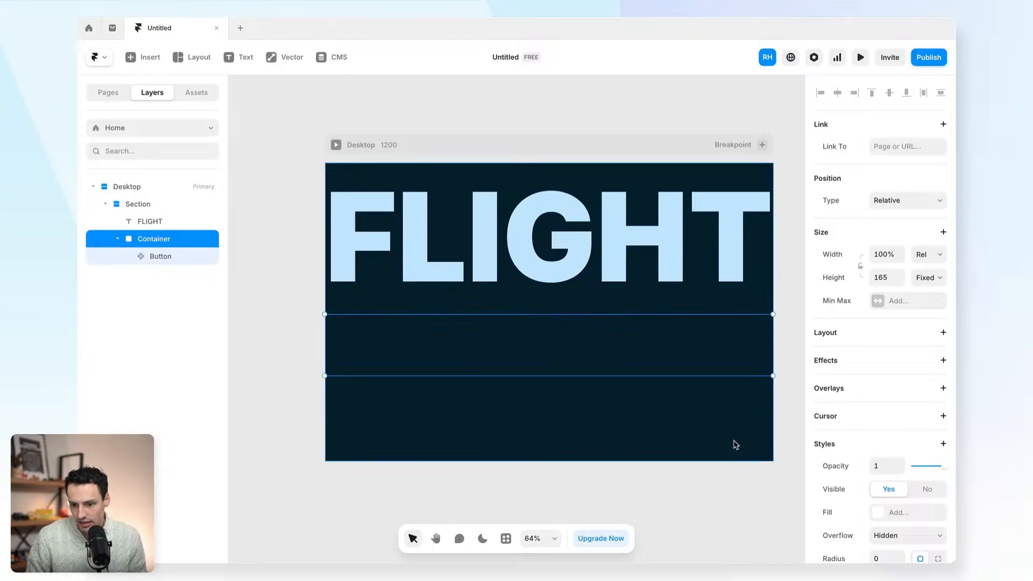
click(943, 332)
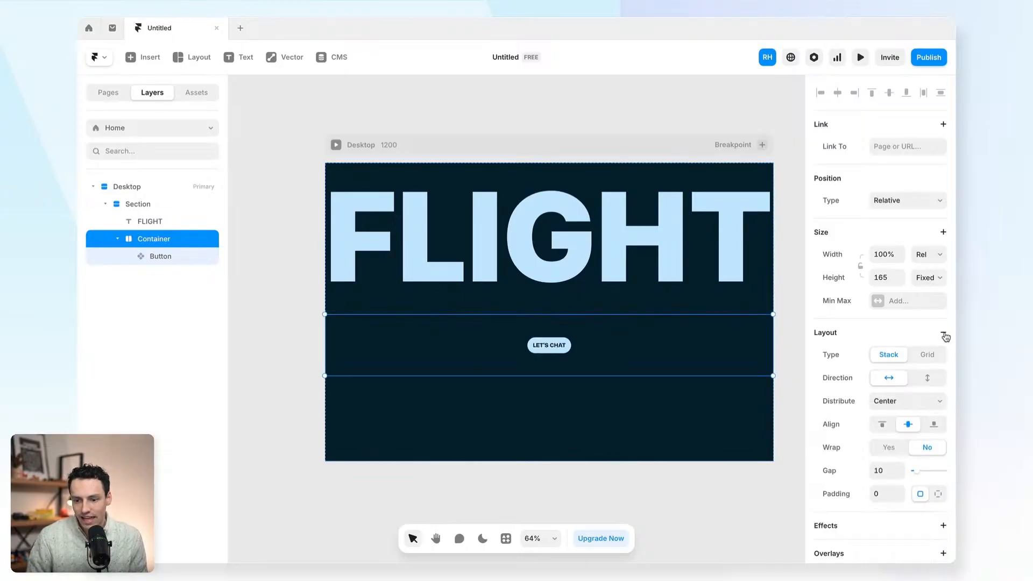
click(913, 408)
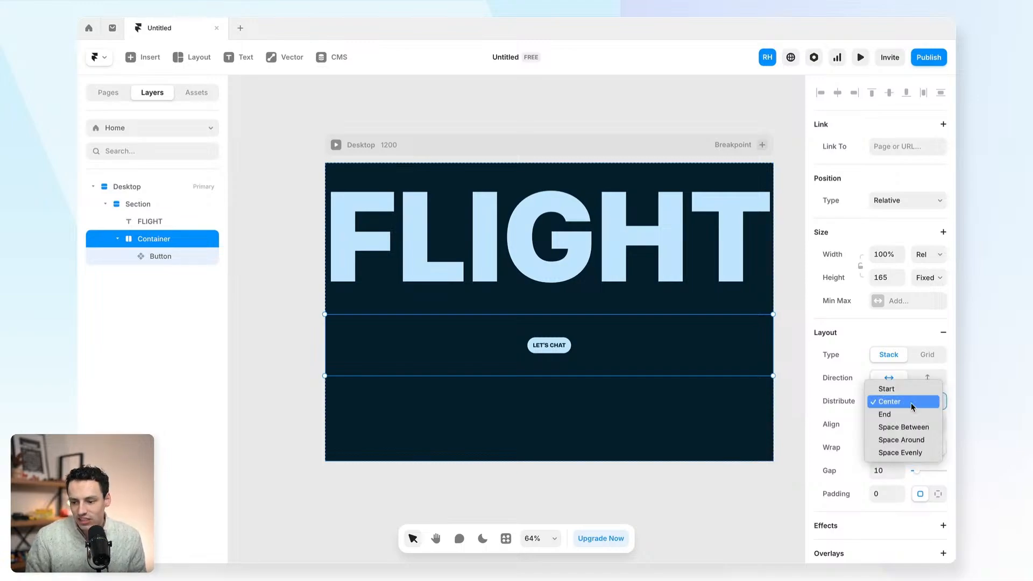
click(908, 413)
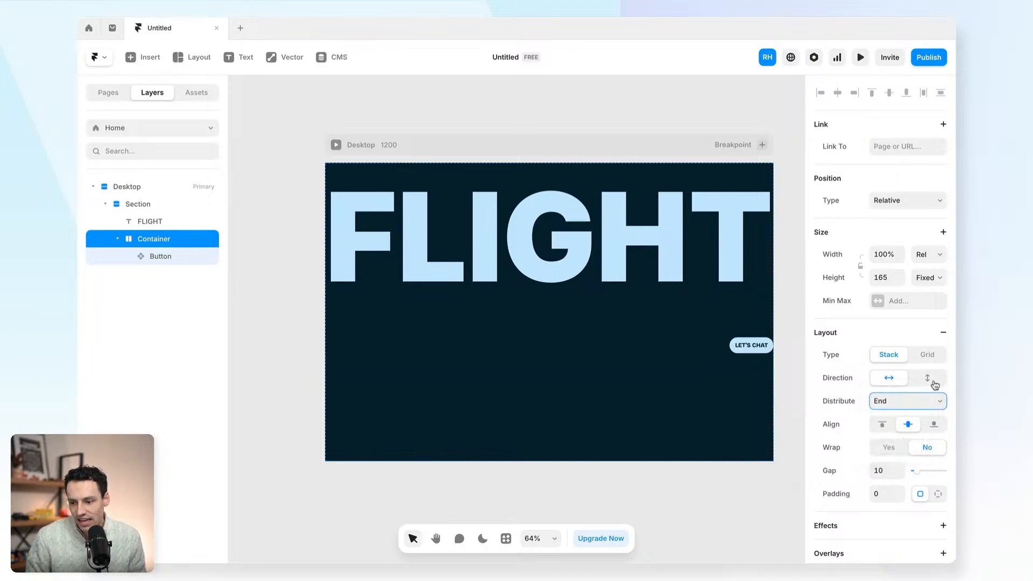
click(935, 427)
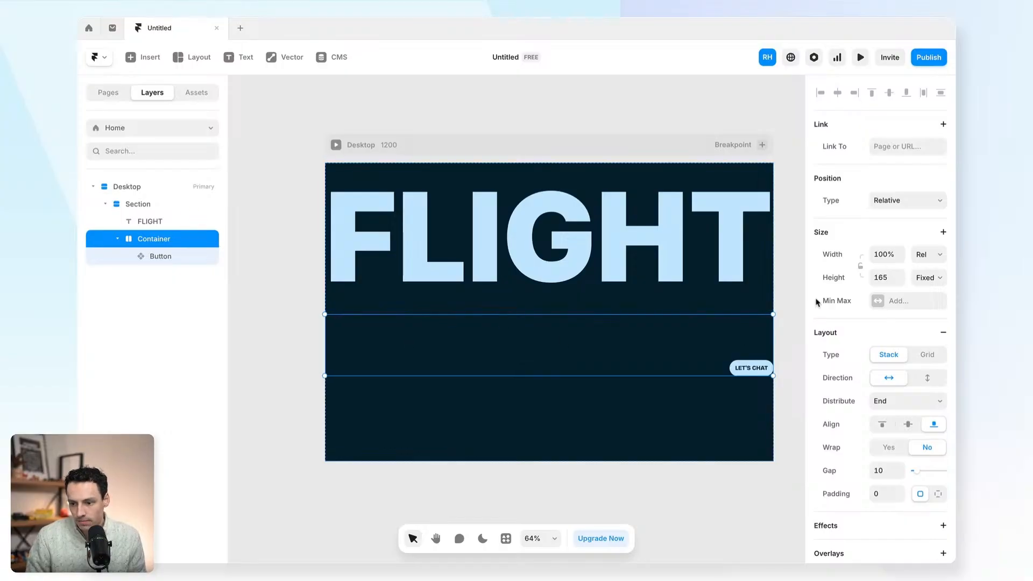
click(888, 278)
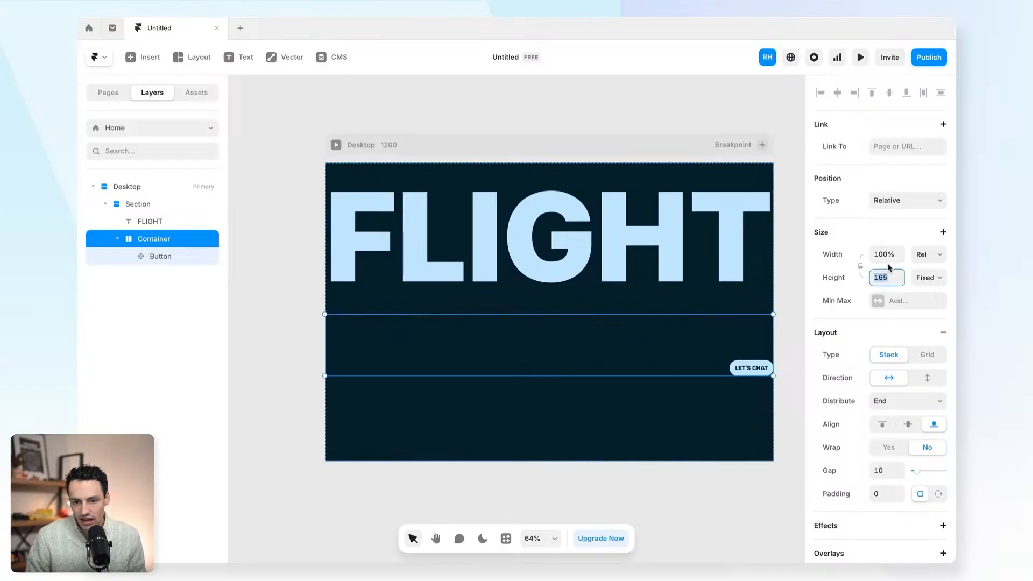
text(auto)
key(Return)
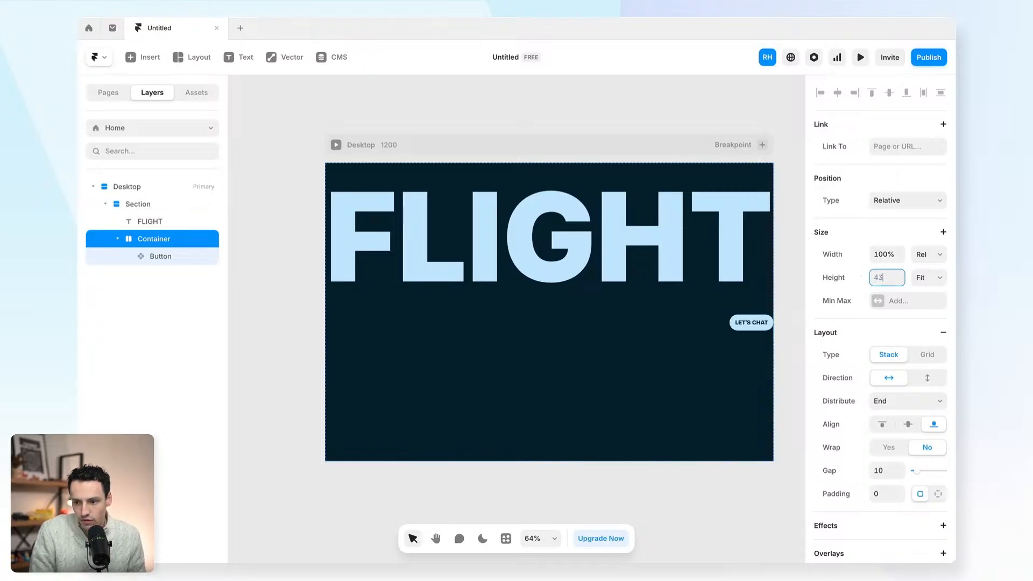
- Reduce the FLIGHT heading's line height to 1
click(374, 316)
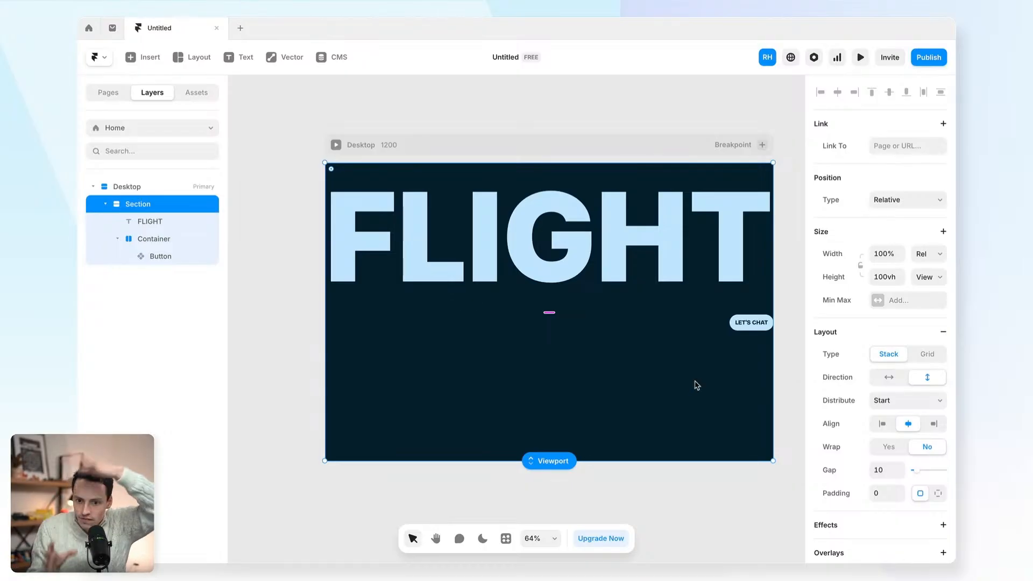
click(585, 261)
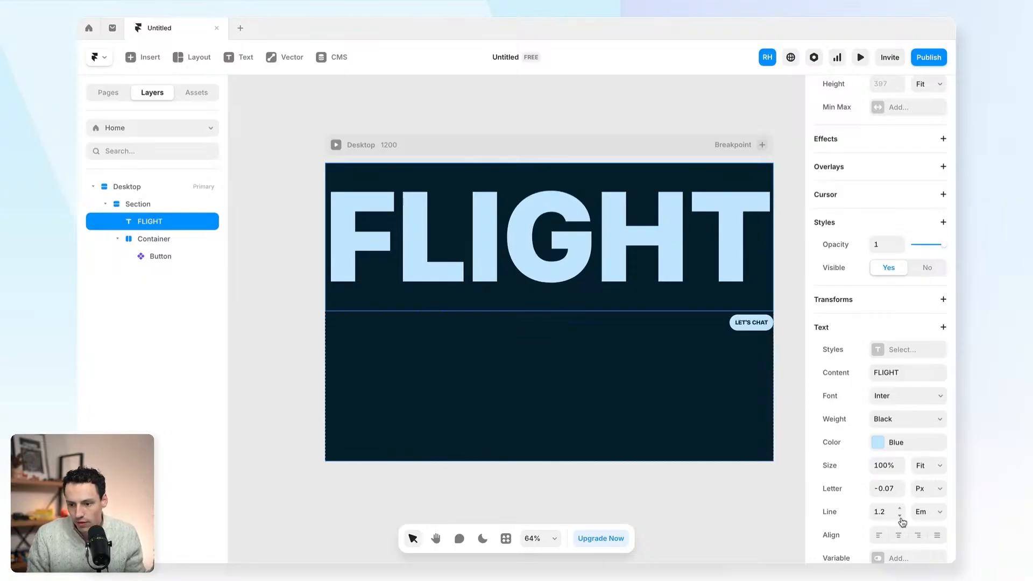
click(900, 515)
click(900, 515)
click(733, 299)
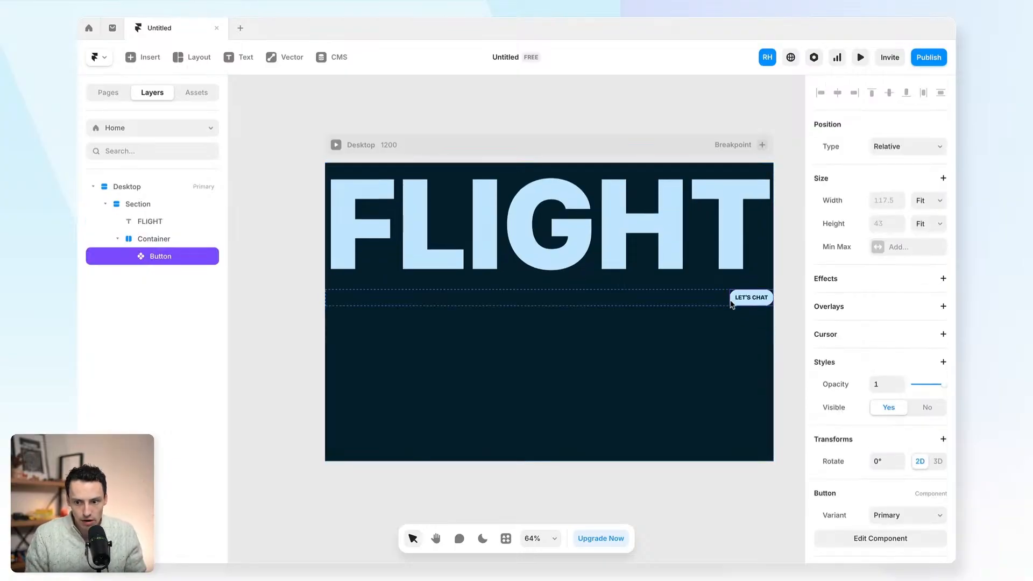
click(163, 206)
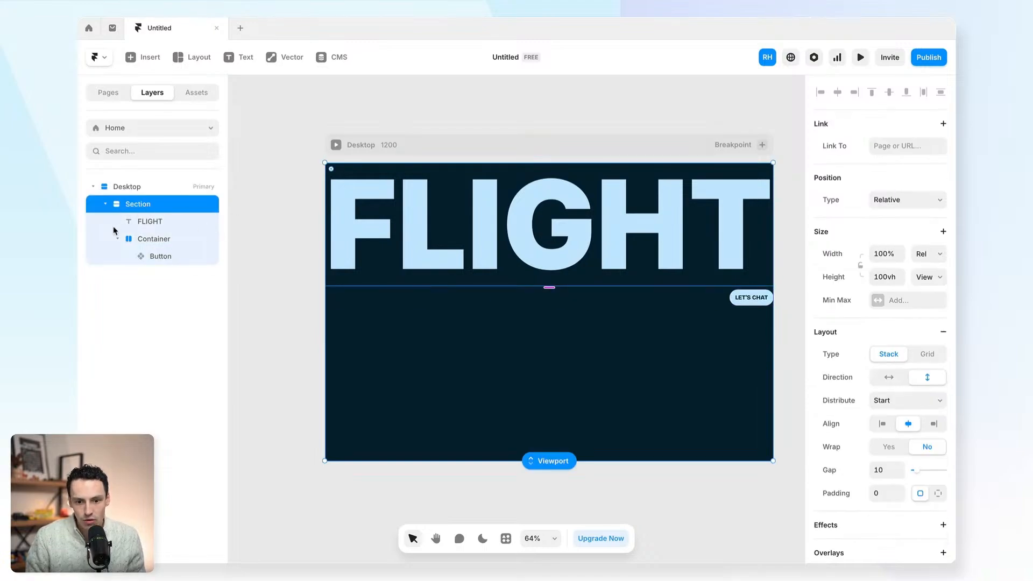
click(117, 240)
click(159, 219)
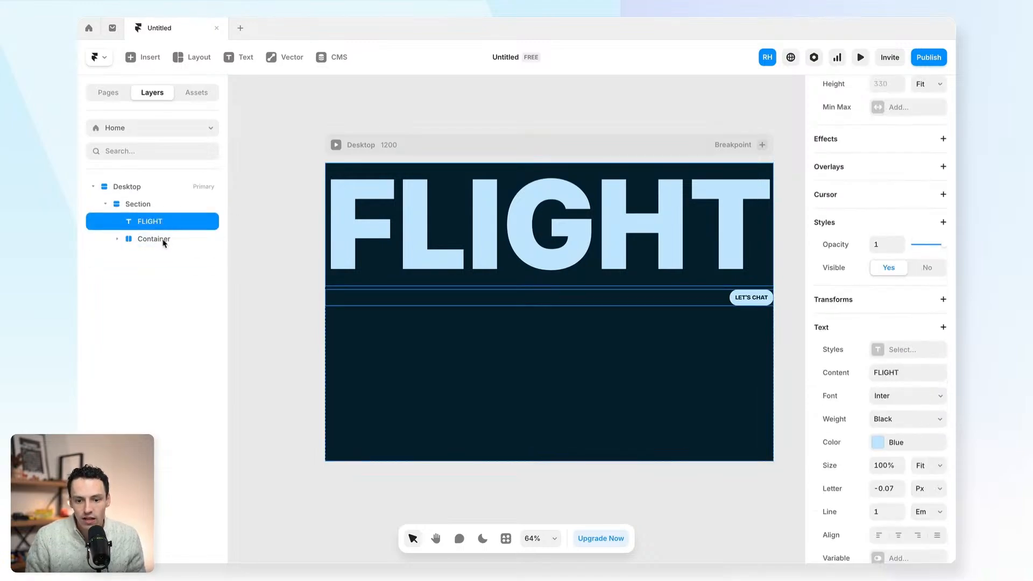
click(165, 242)
click(154, 206)
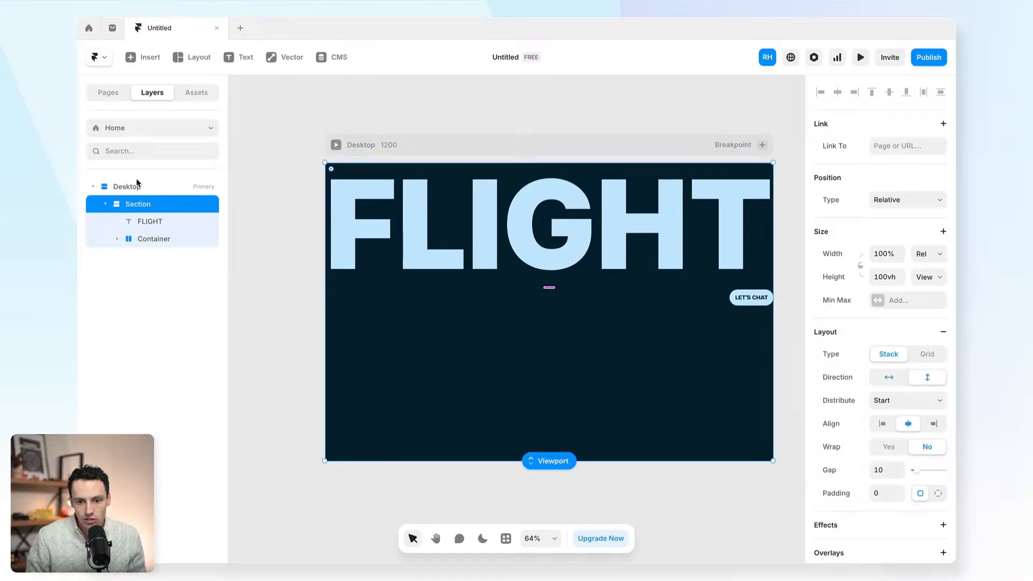
- Set the section's distribution to Space Between so LET'S CHAT drops to the bottom
click(910, 404)
click(922, 439)
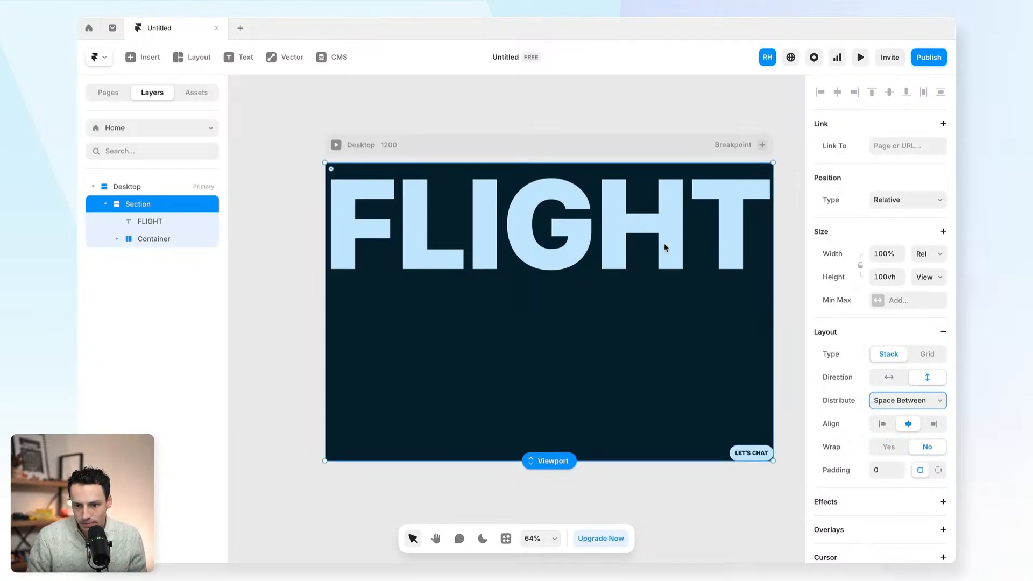
click(260, 234)
click(409, 141)
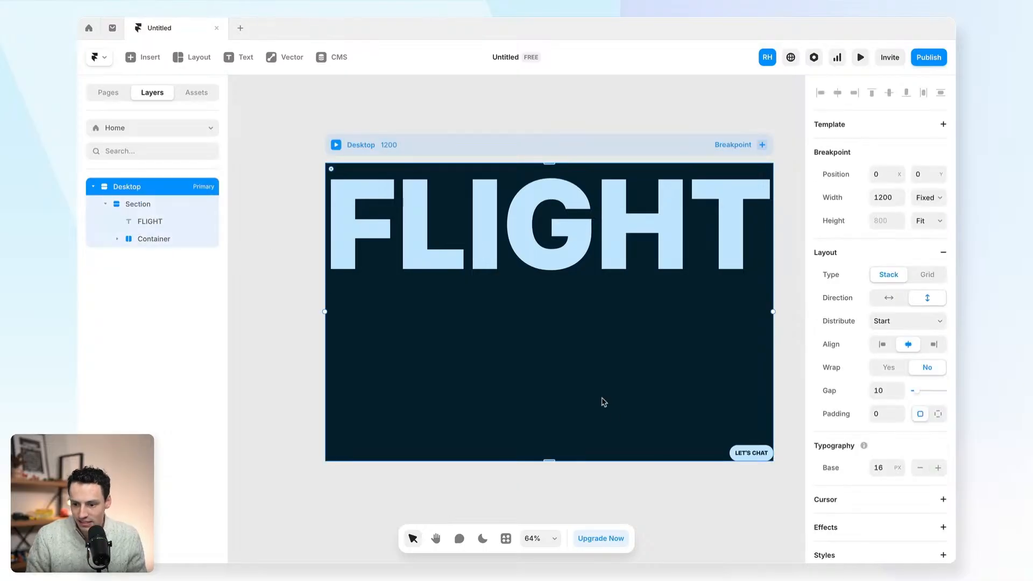
click(683, 507)
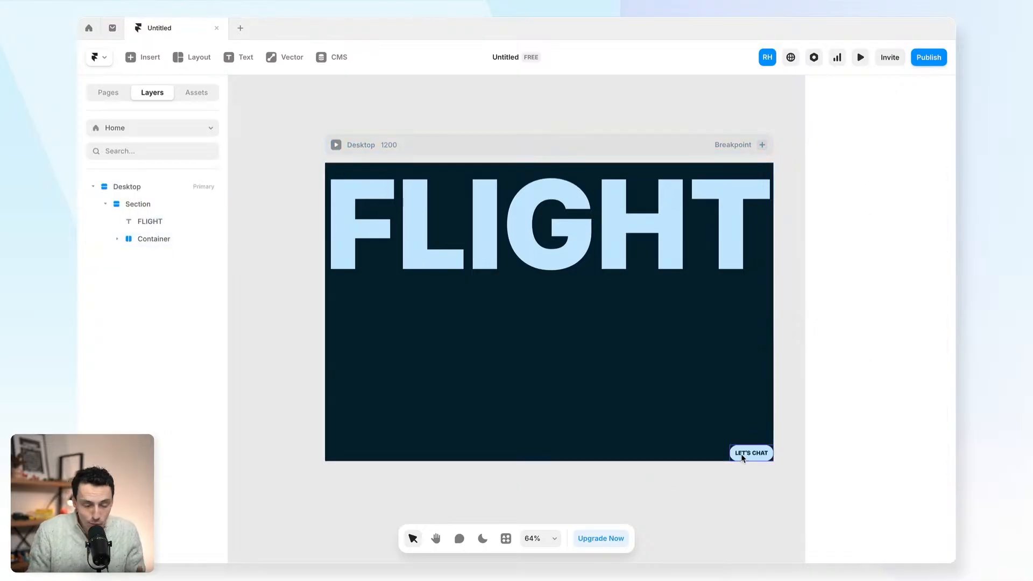
- Give the whole section 25 padding on all sides
click(727, 433)
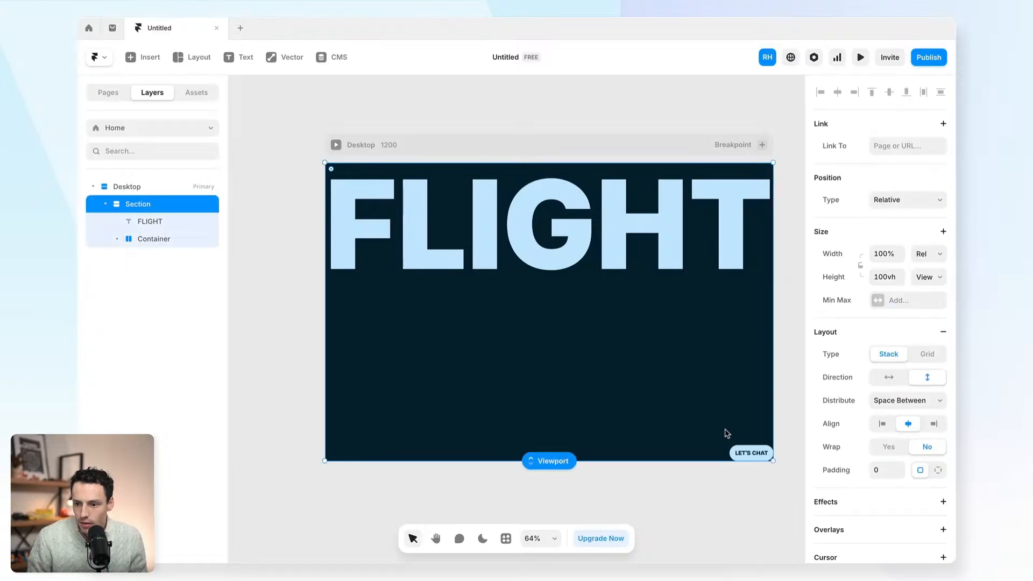
click(883, 470)
text(20)
key(Return)
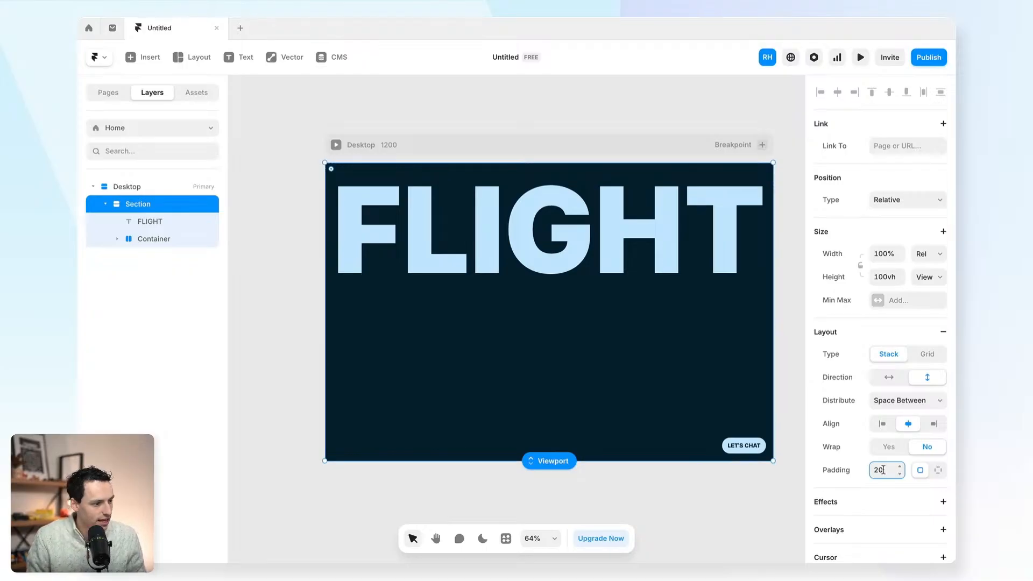
key(BackSpace)
text(5)
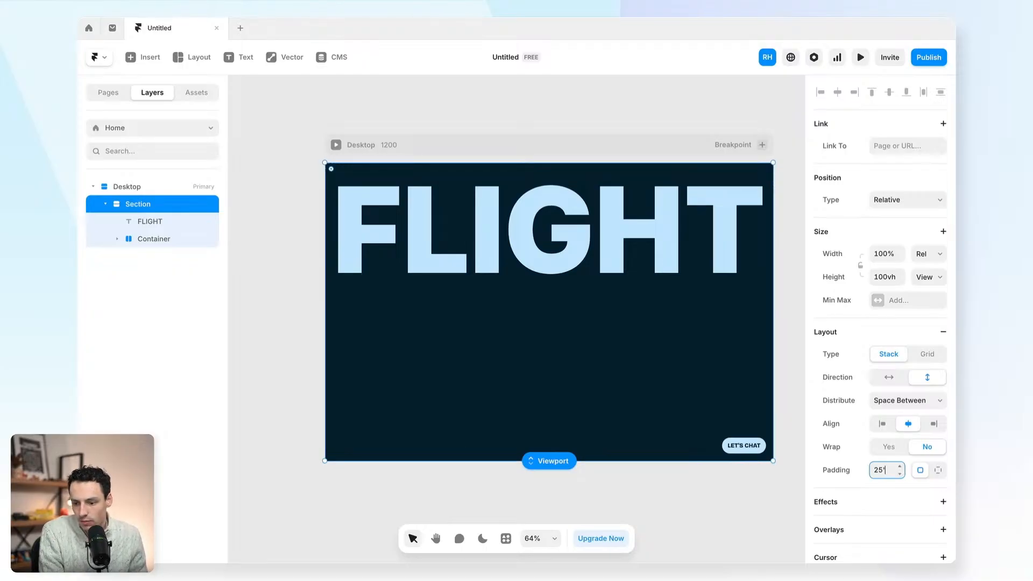
key(Return)
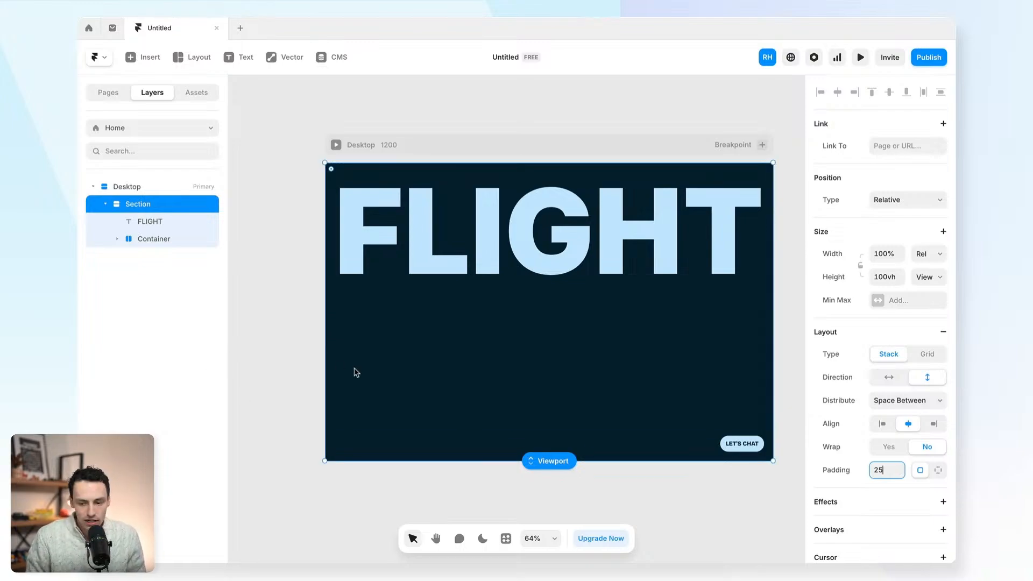
click(276, 335)
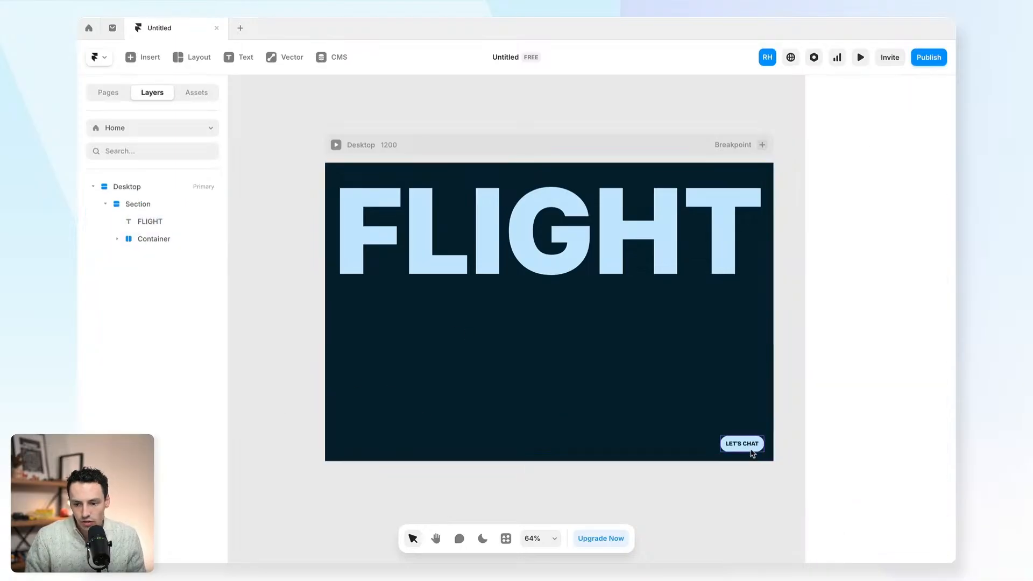
- Add a new text layer under FLIGHT containing the pasted CREATIVITY text
click(347, 418)
key(t)
click(363, 420)
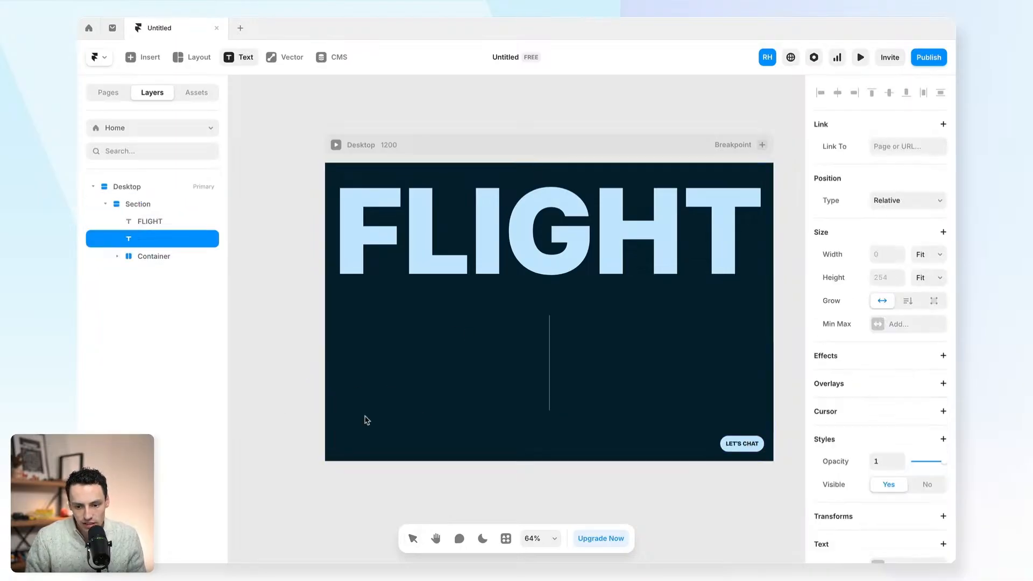
text(CREATIVITY)
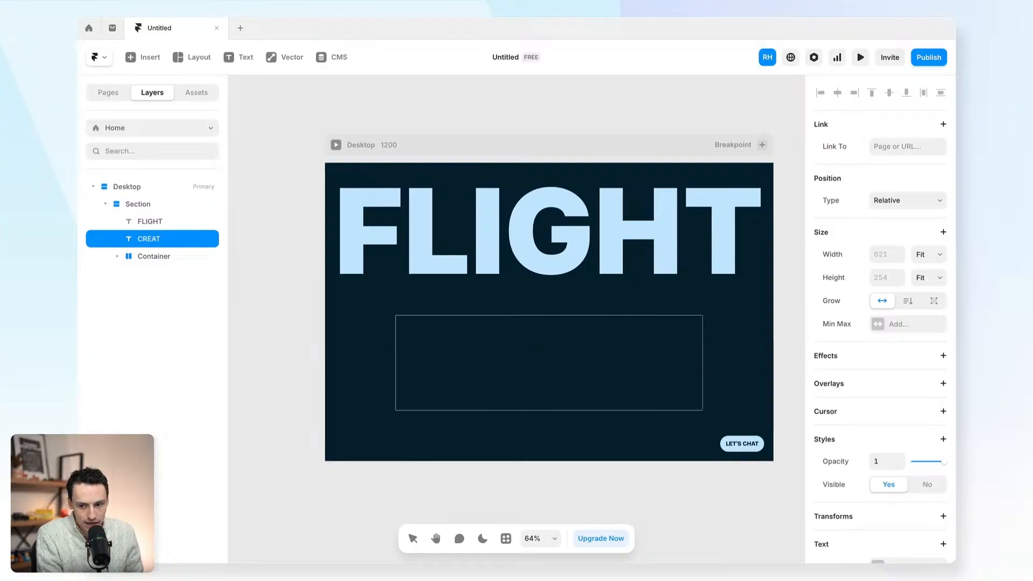
text(ON THE FLY)
key(Escape)
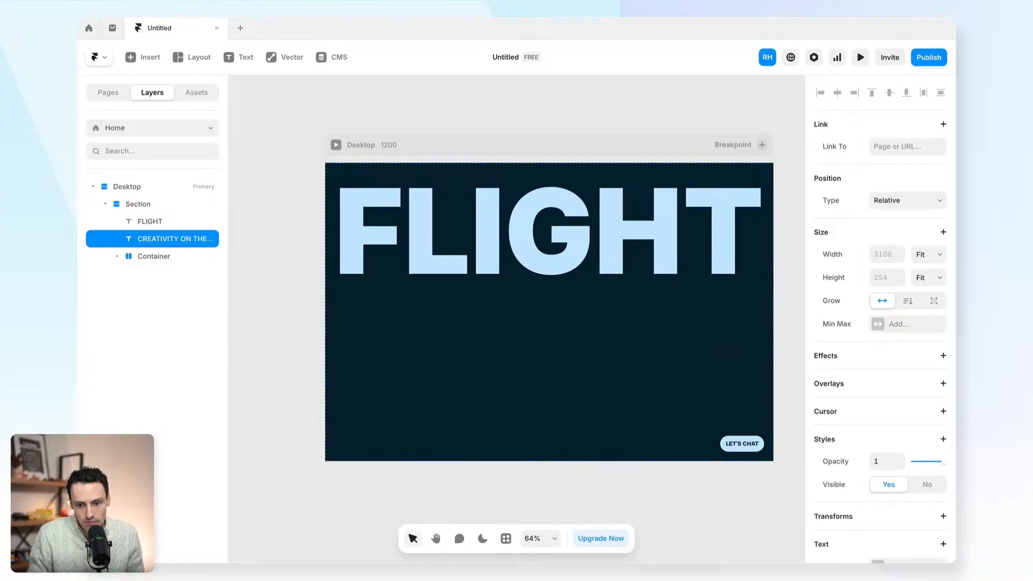
- Make the text the light Blue style at 24 px, then duplicate it
scroll(881, 437, down, 7)
click(883, 264)
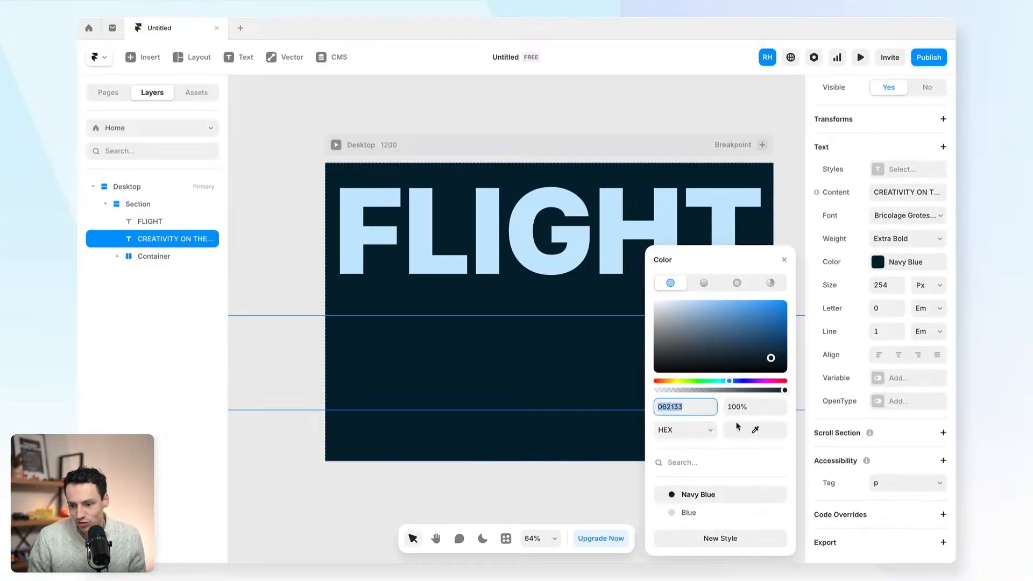
click(684, 514)
click(891, 286)
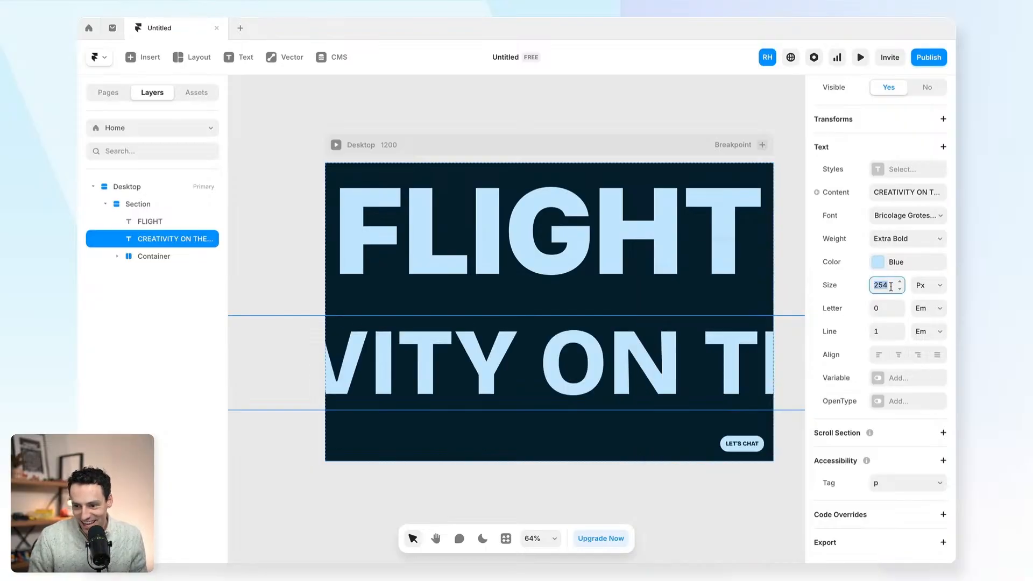
text(32)
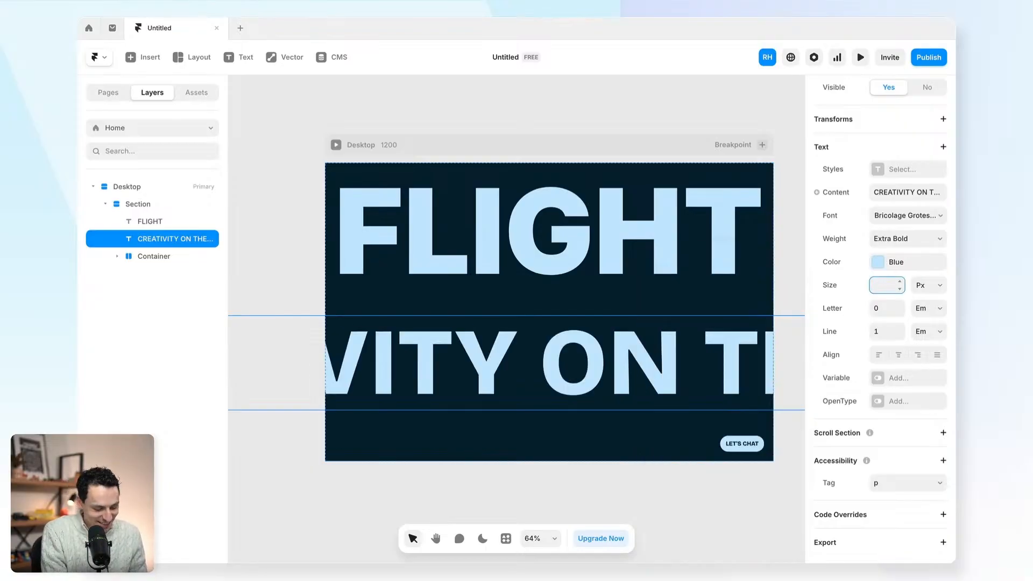
text(28)
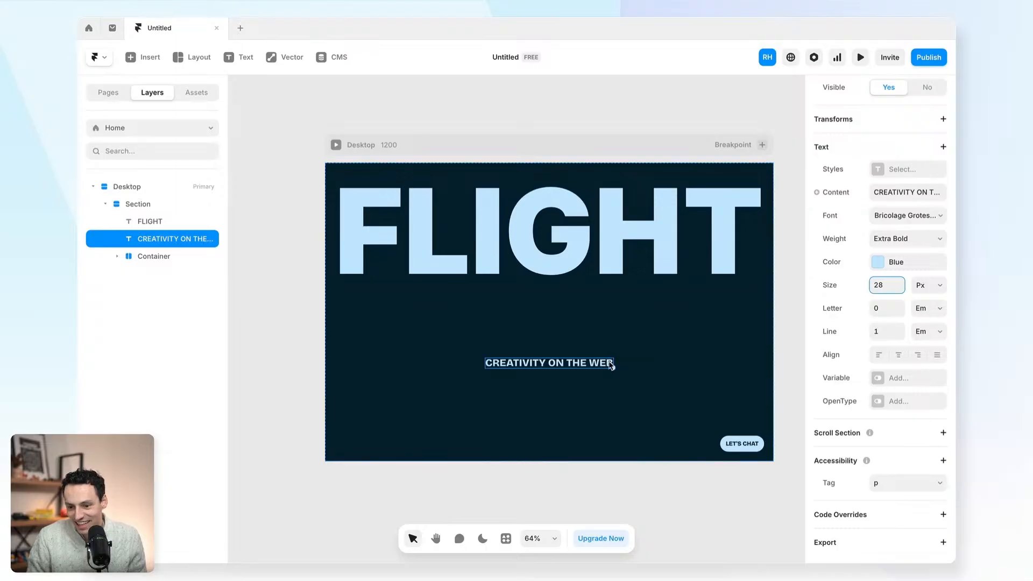
key(BackSpace)
text(4)
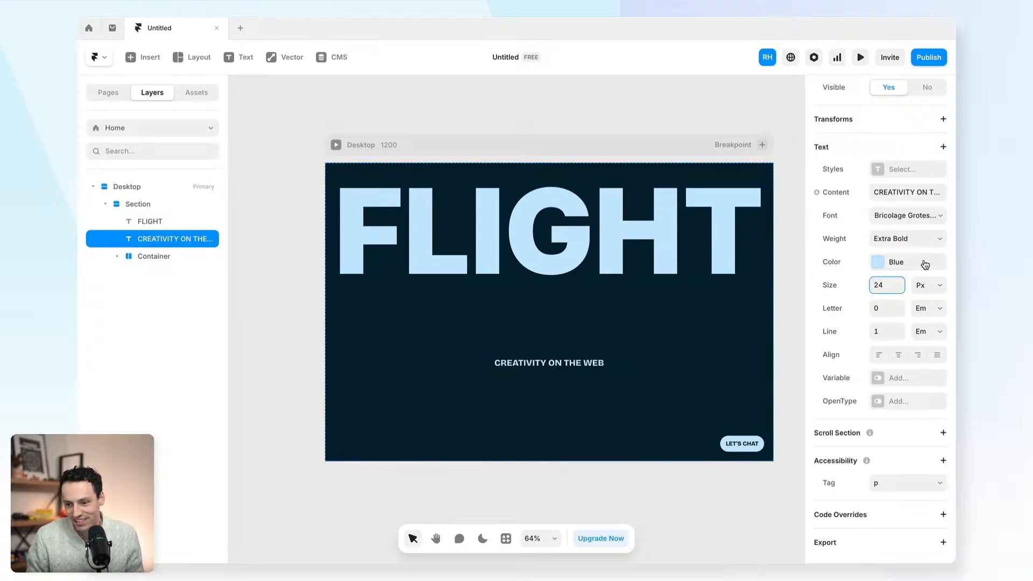
click(516, 366)
key(ctrl+d)
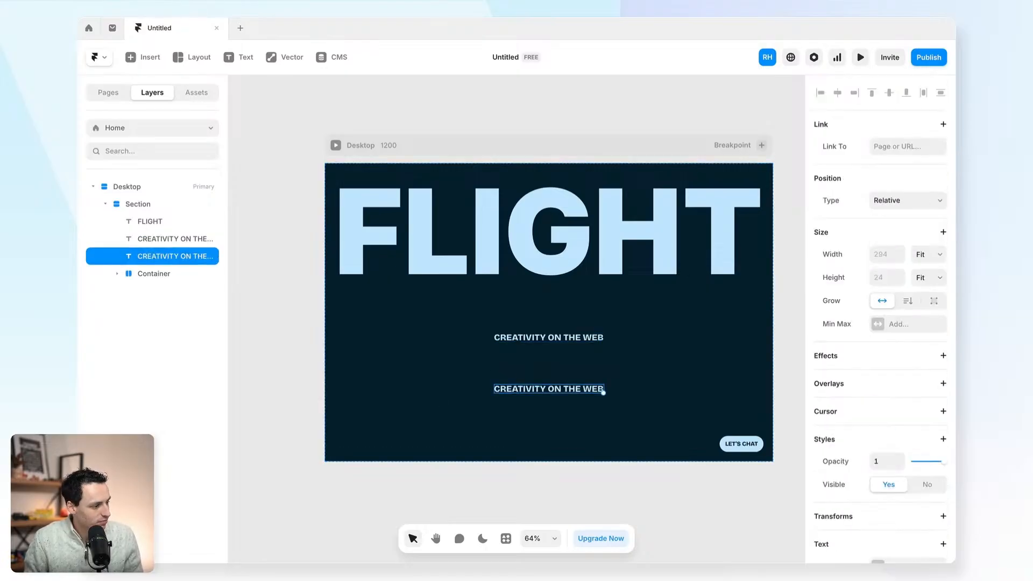
- Replace the duplicate's text with the pasted subtitle sentence and set its font to DM Sans
double_click(577, 390)
text(Turning designers into developers & marketers into publishers using Framer.)
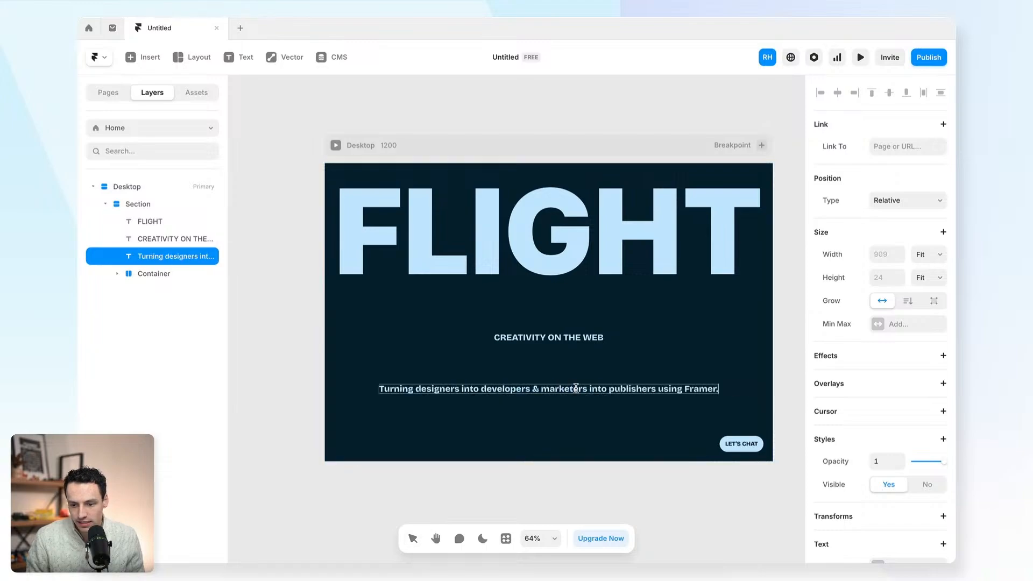
key(Escape)
scroll(893, 333, down, 5)
click(897, 336)
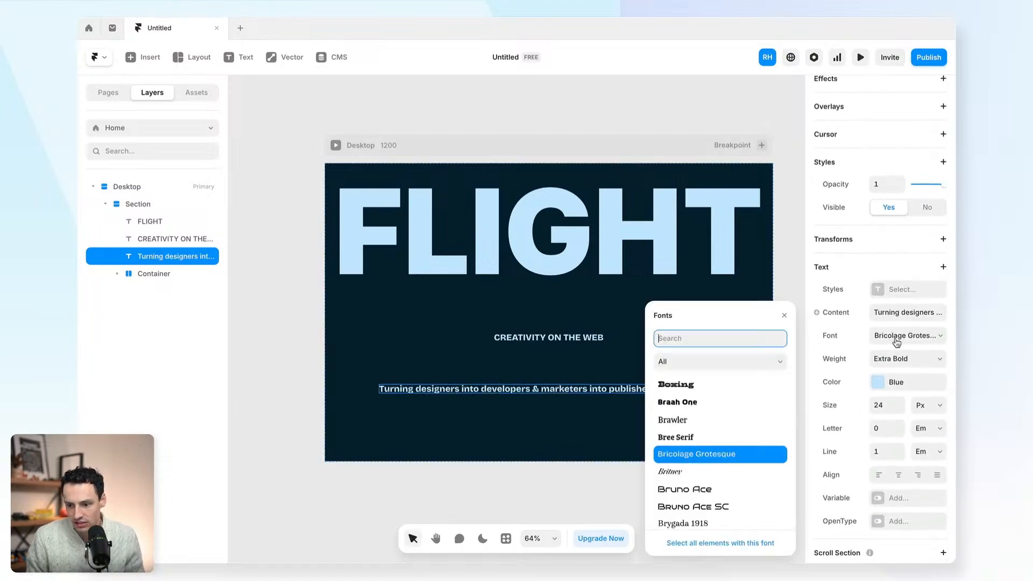
text(dm)
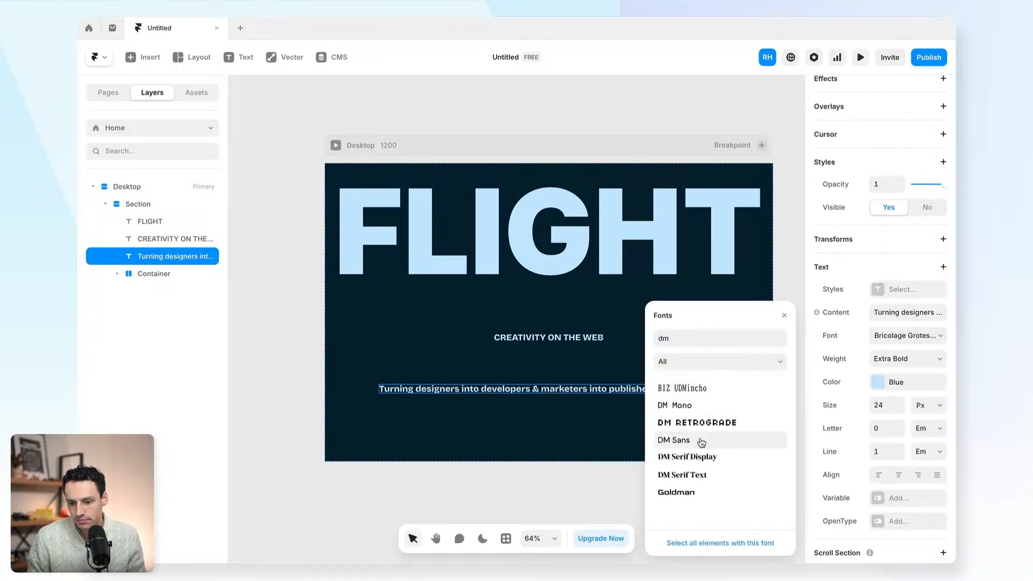
click(699, 440)
- Colour the subtitle pure white FFFFFF and save it as a 'White' colour style
click(910, 382)
click(695, 328)
click(654, 307)
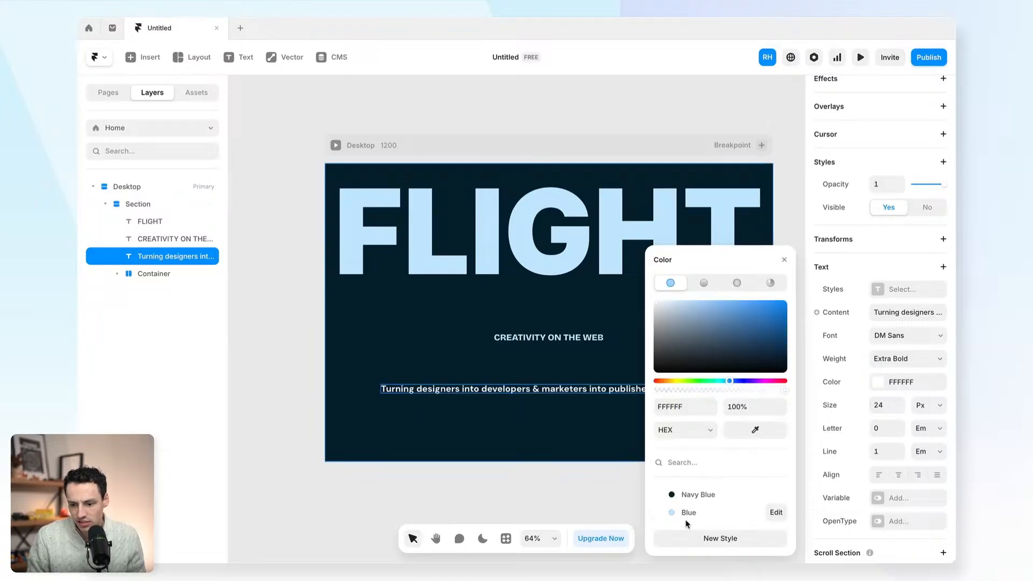
click(721, 538)
text(White)
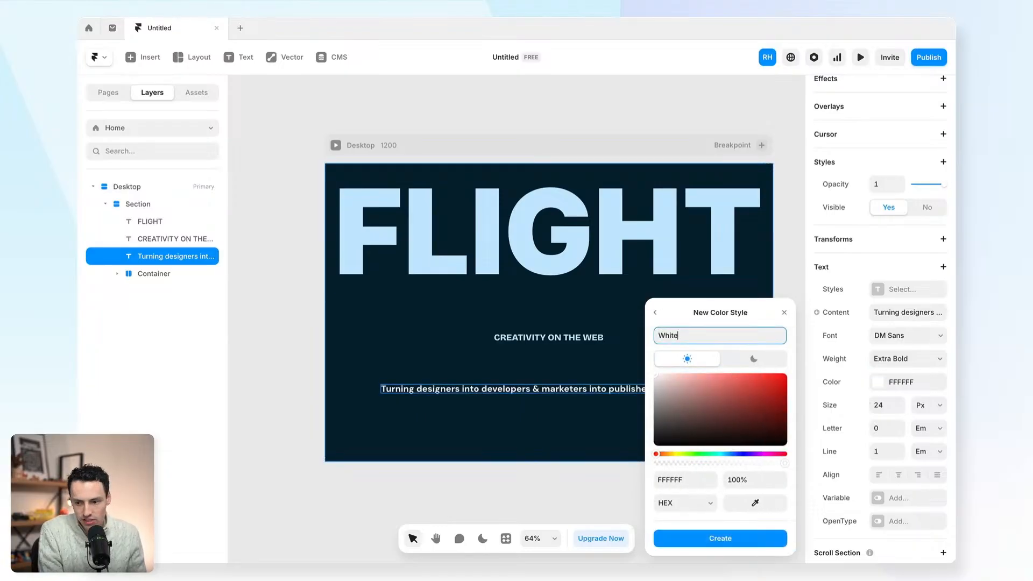
key(Return)
- Set the subtitle's weight to Regular and size to 16
click(914, 358)
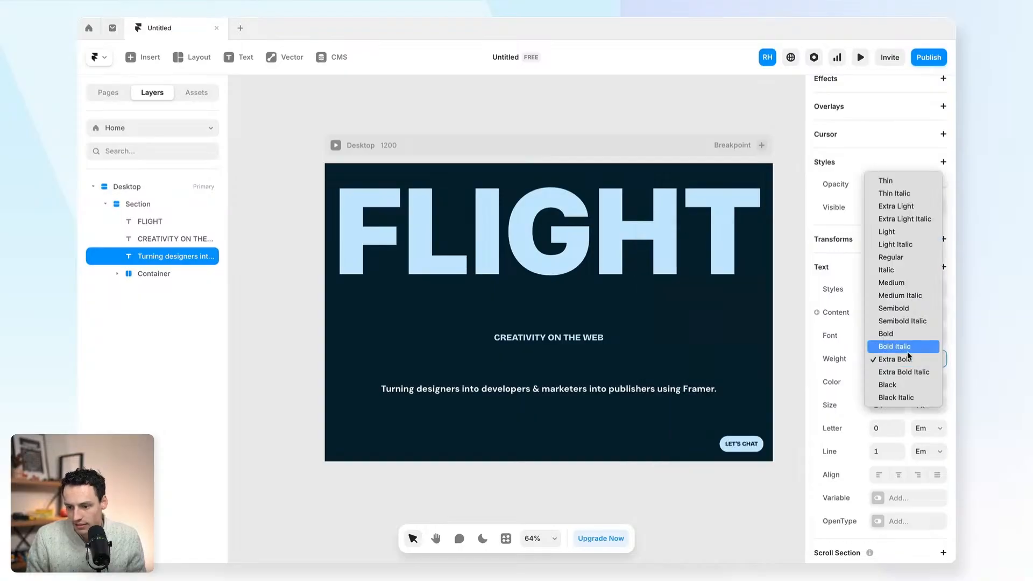
click(893, 258)
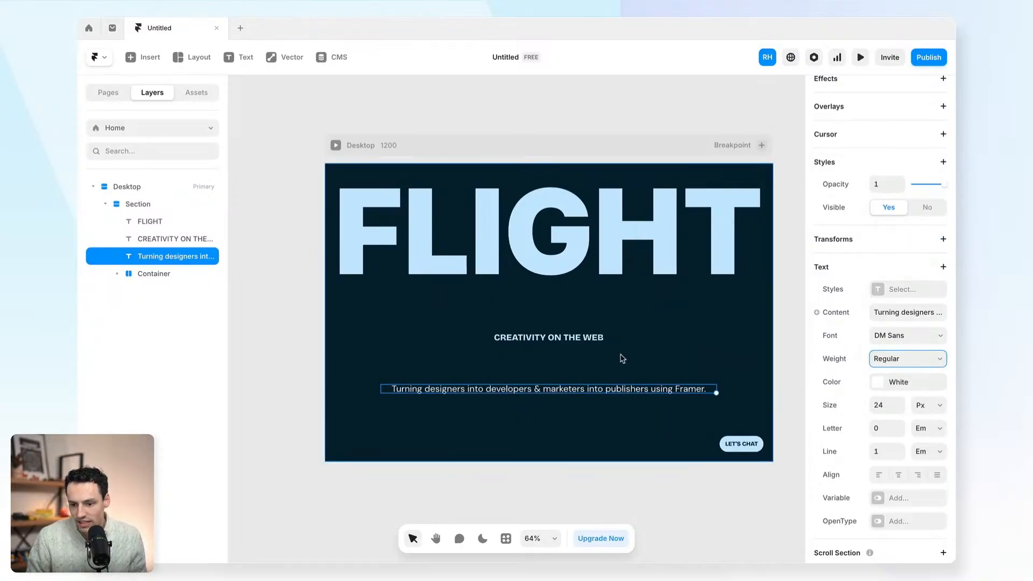
double_click(889, 405)
text(16)
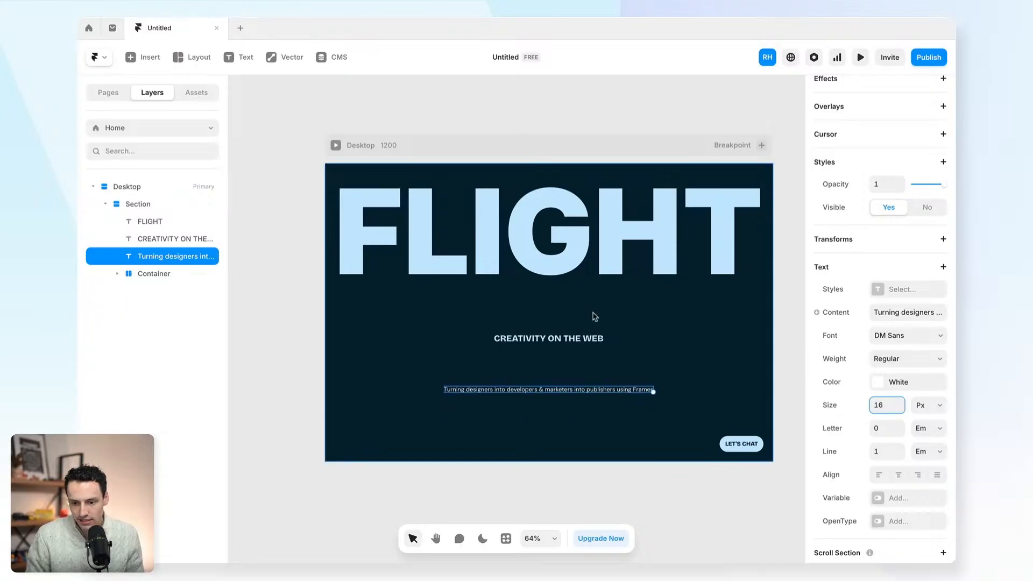
scroll(594, 316, up, 5)
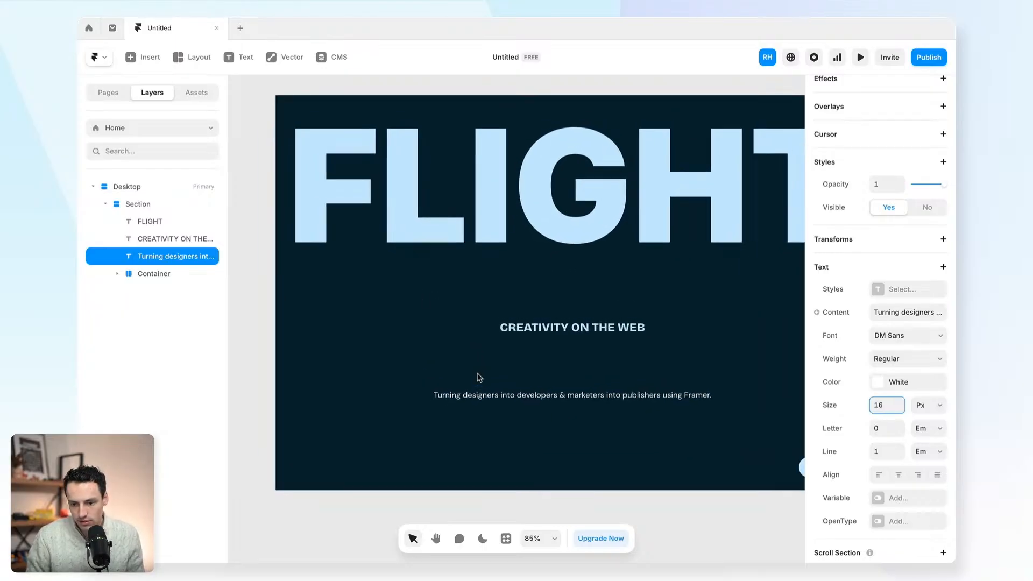
- Select both the CREATIVITY ON THE WEB heading and the subtitle
click(563, 328)
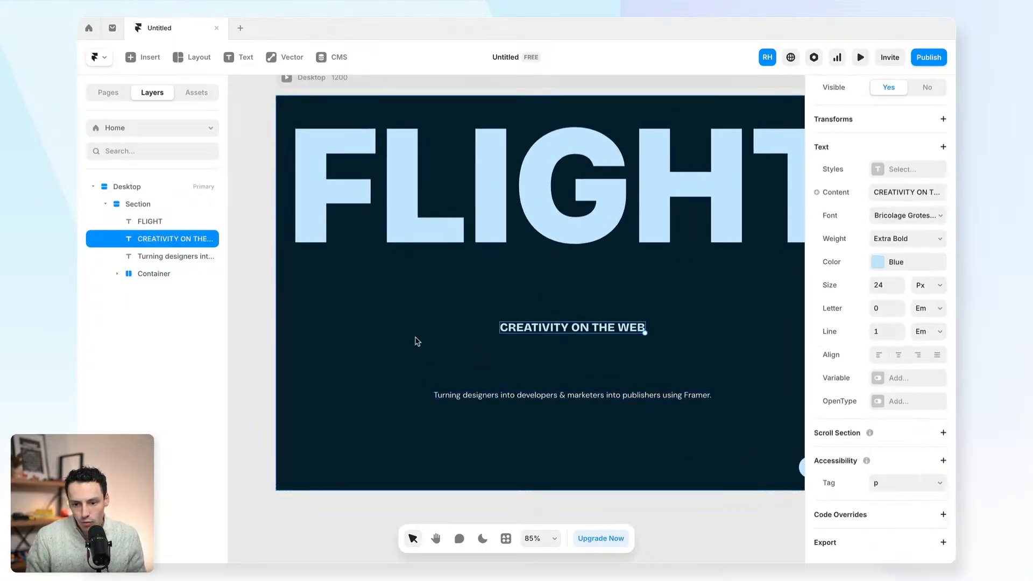
shift+click(534, 396)
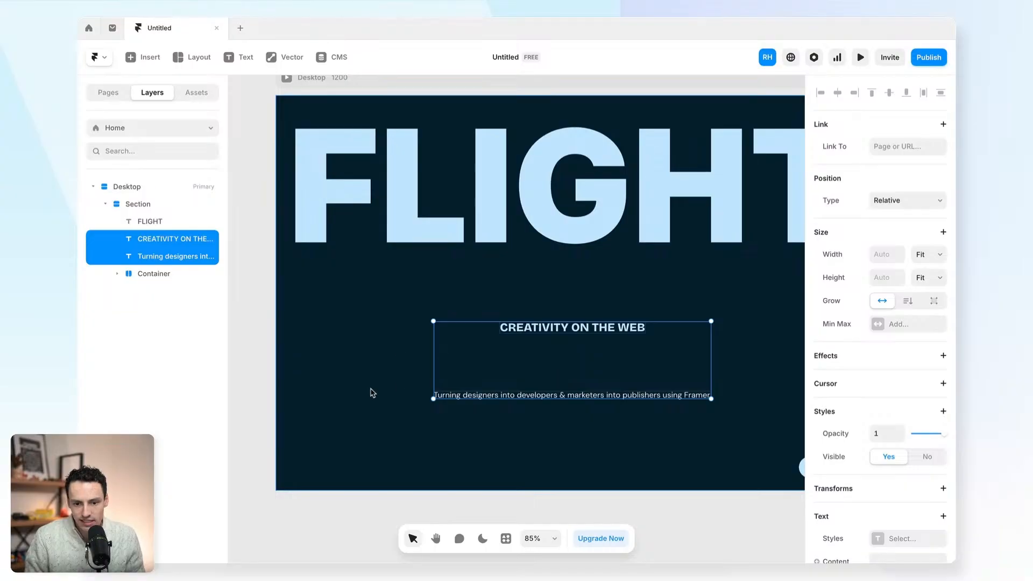
scroll(382, 450, right, 3)
scroll(382, 450, down, 1)
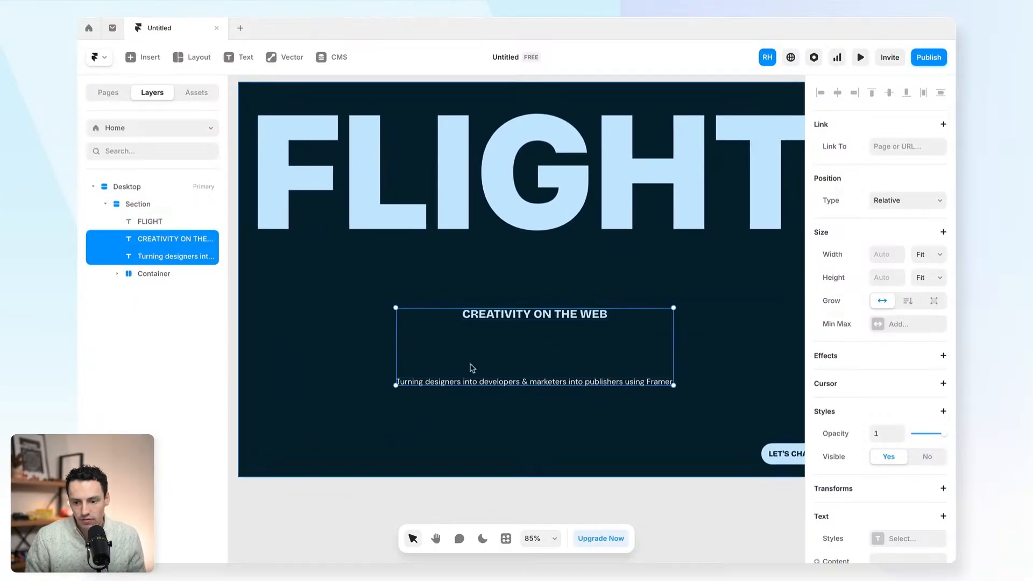
- Wrap both texts in a new frame and name it Content
right_click(536, 318)
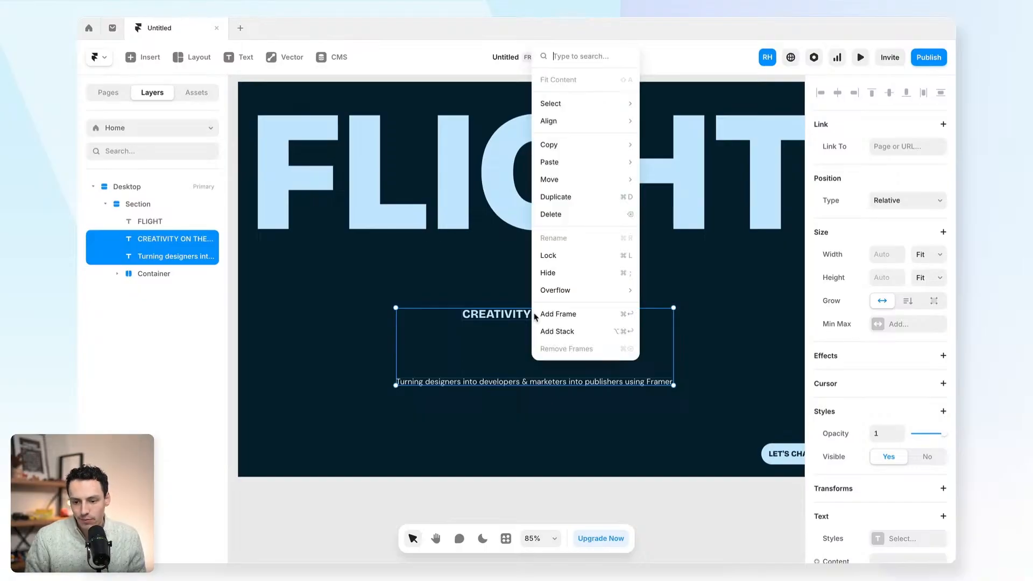
click(536, 317)
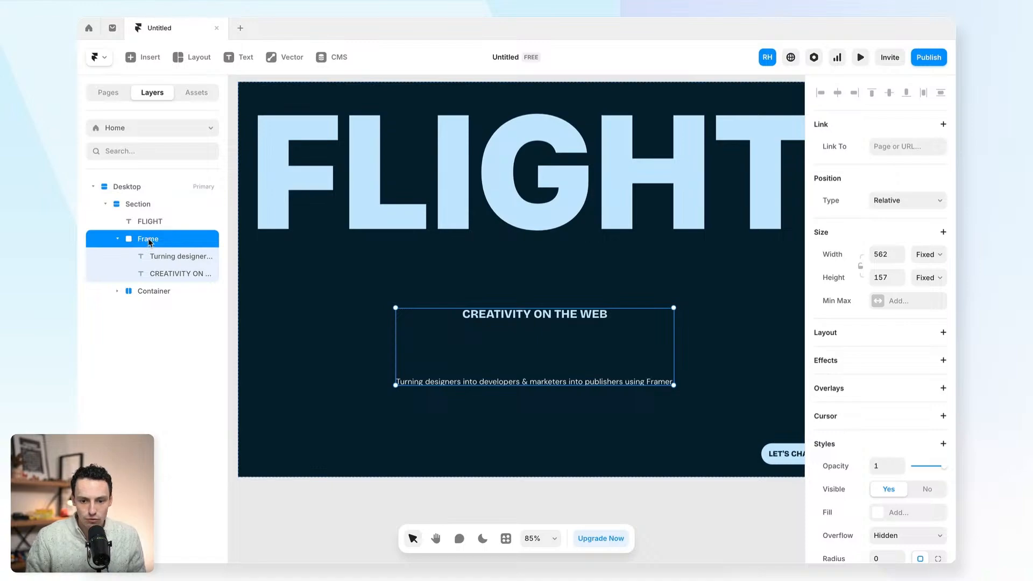
double_click(148, 239)
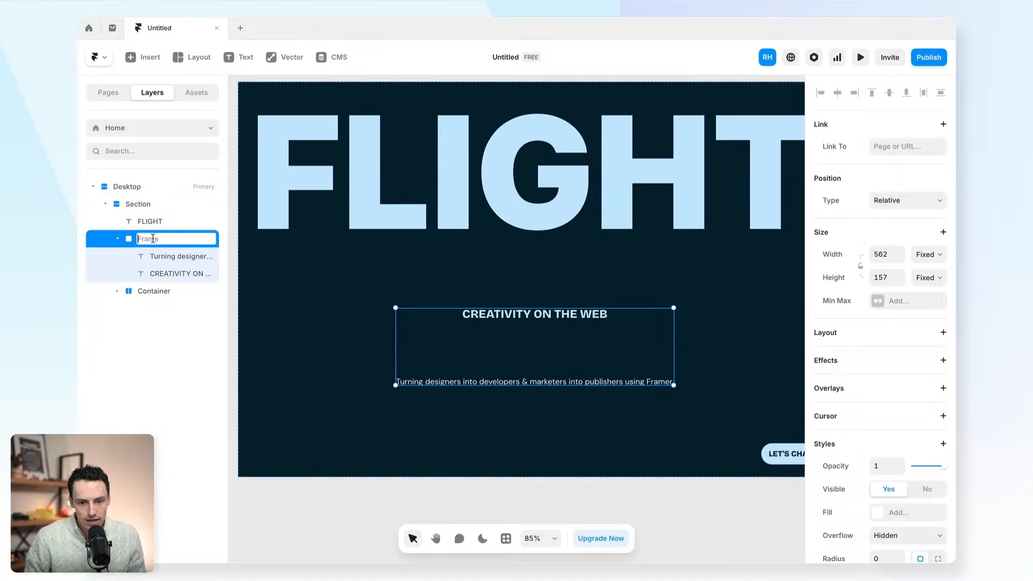
text(Content)
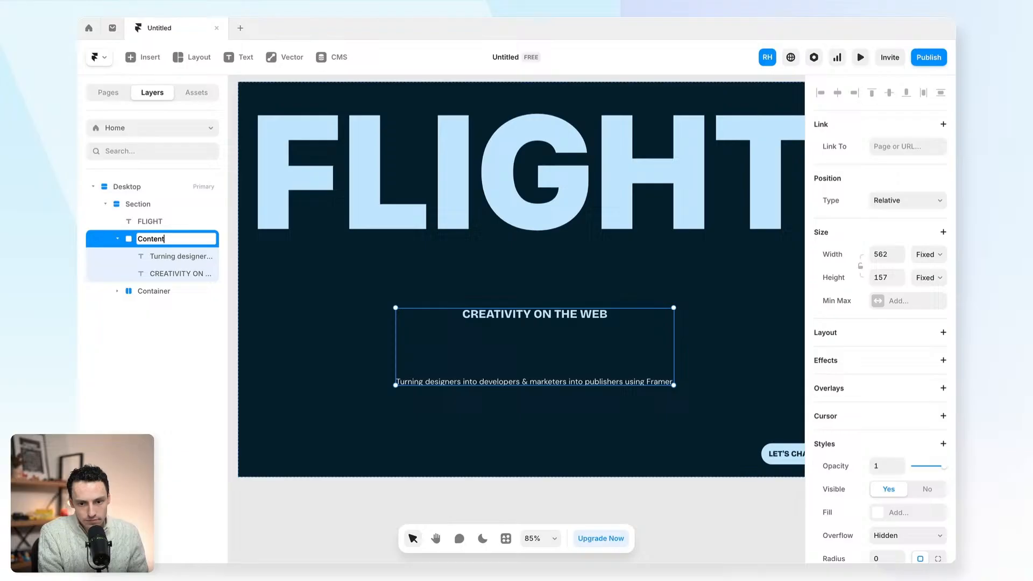
key(Return)
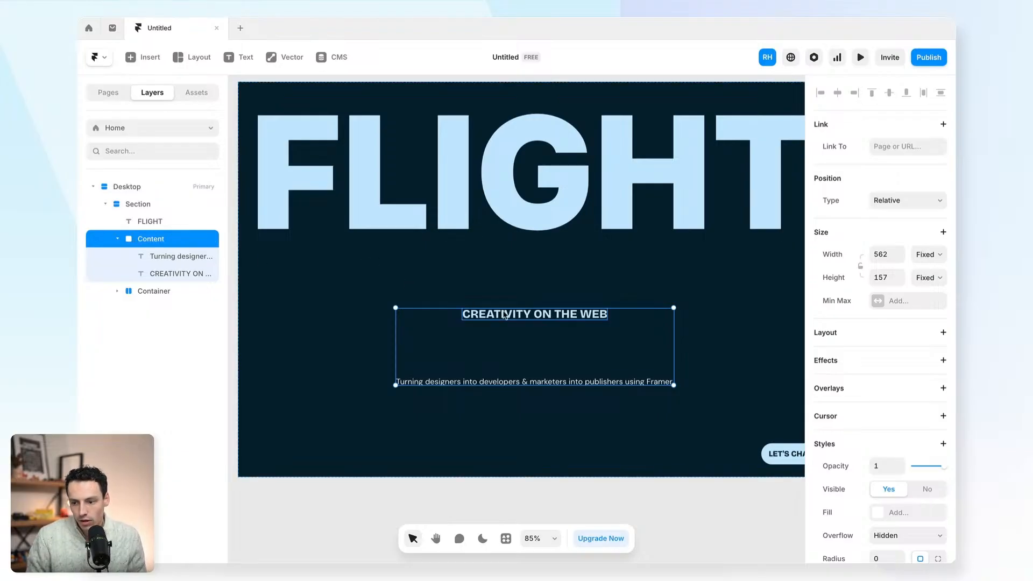
- Give Content a stack layout, left-aligned, distributed to Start, with width 300
click(943, 333)
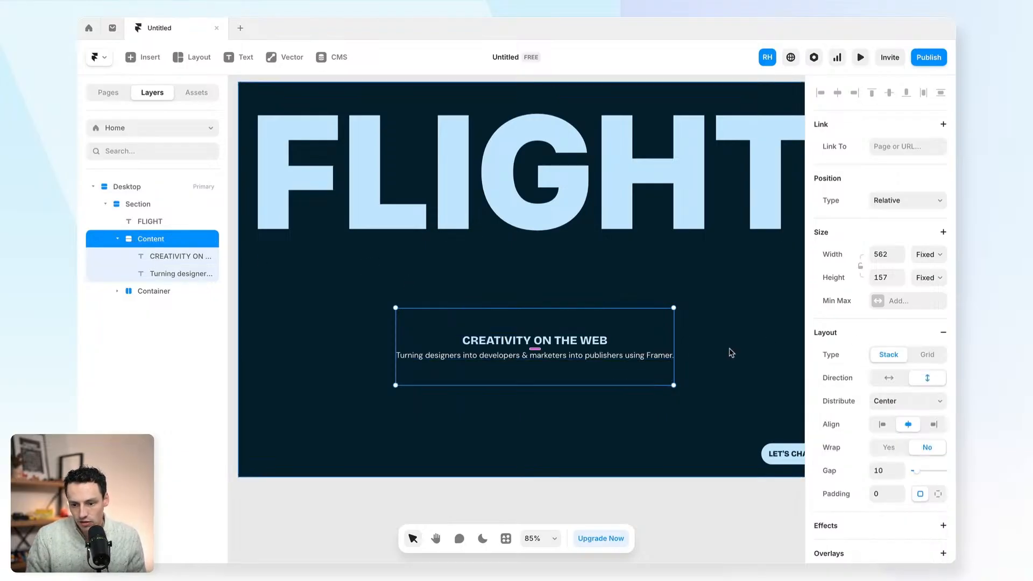
click(878, 426)
click(891, 407)
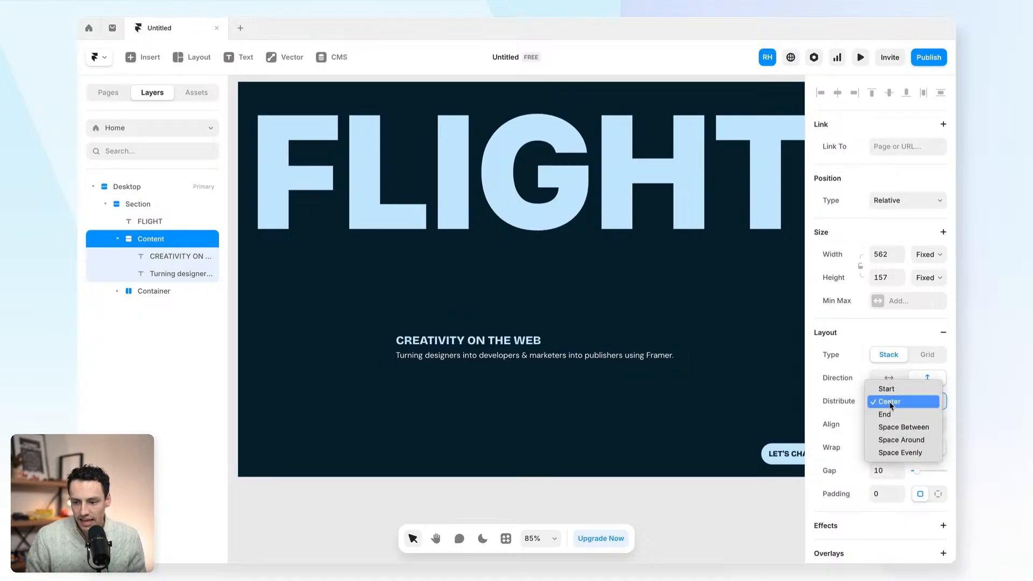
click(893, 390)
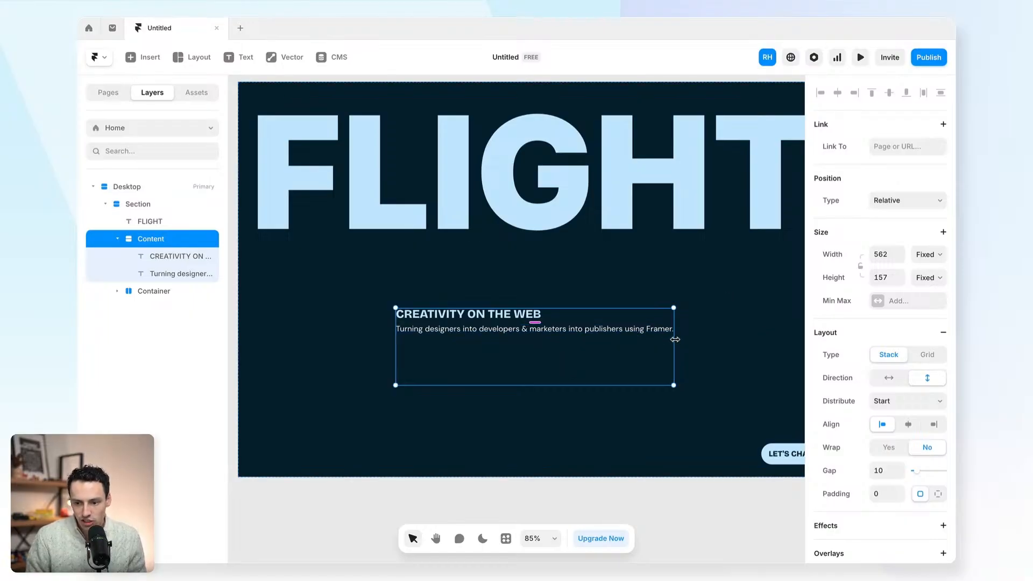
drag(675, 339, 542, 342)
click(883, 254)
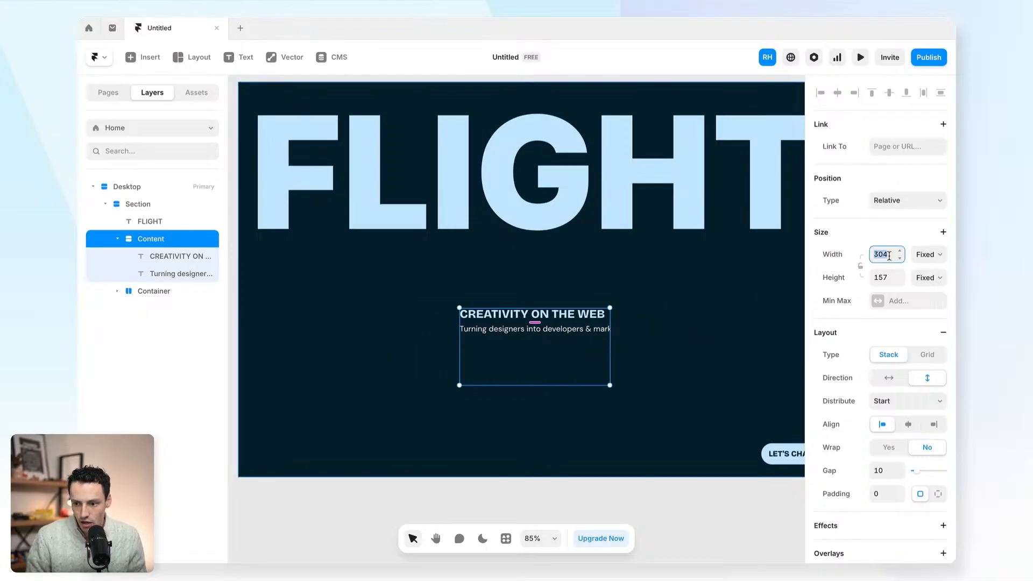
text(300)
key(Return)
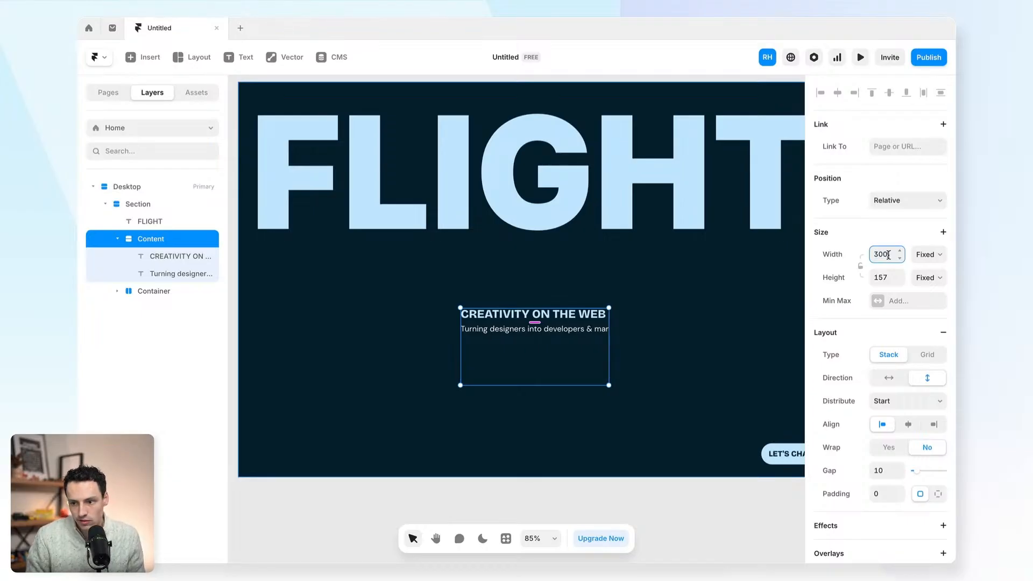
- Preview the page and test the layout at narrower widths
click(860, 57)
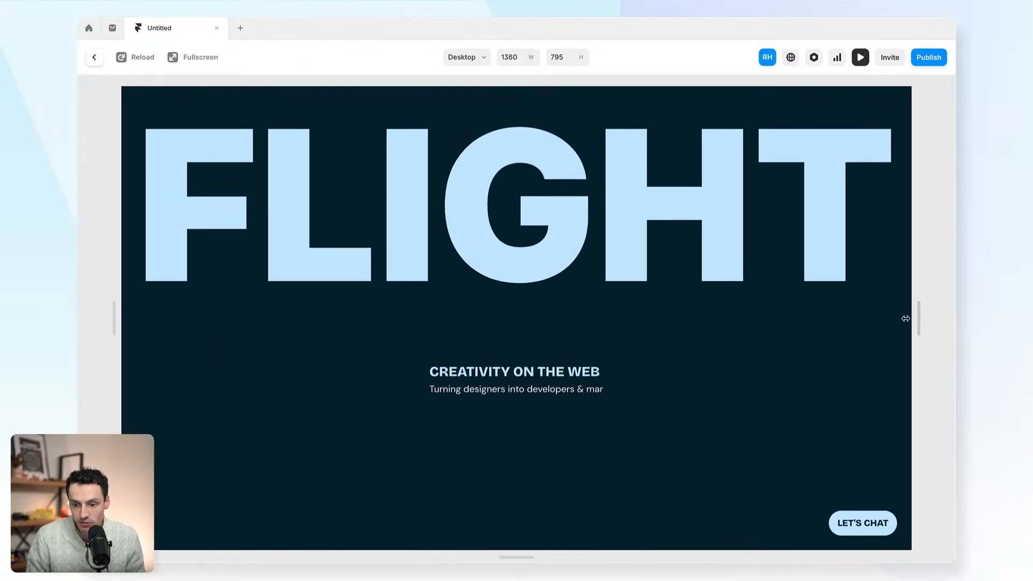
drag(906, 319, 857, 334)
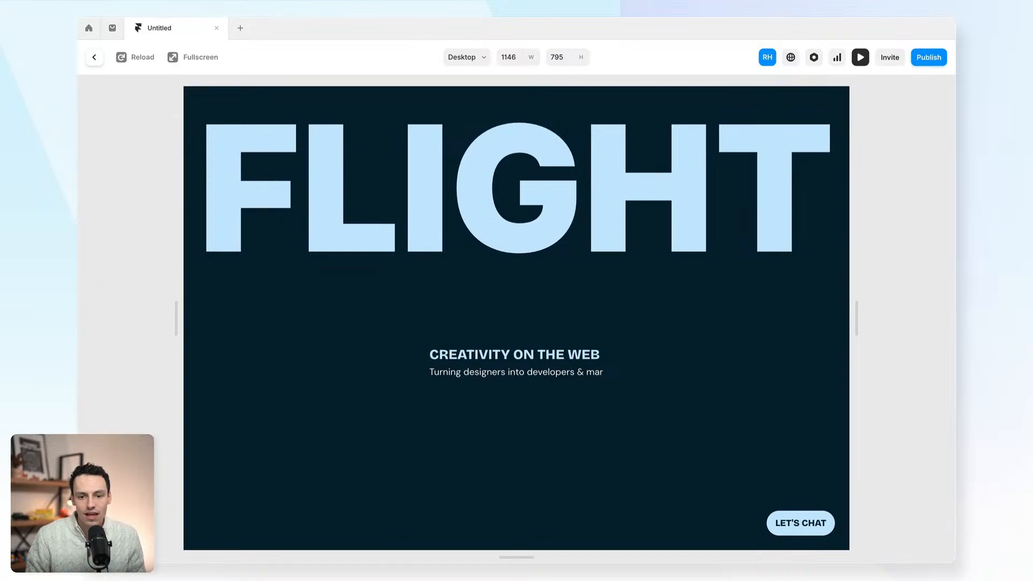
click(94, 57)
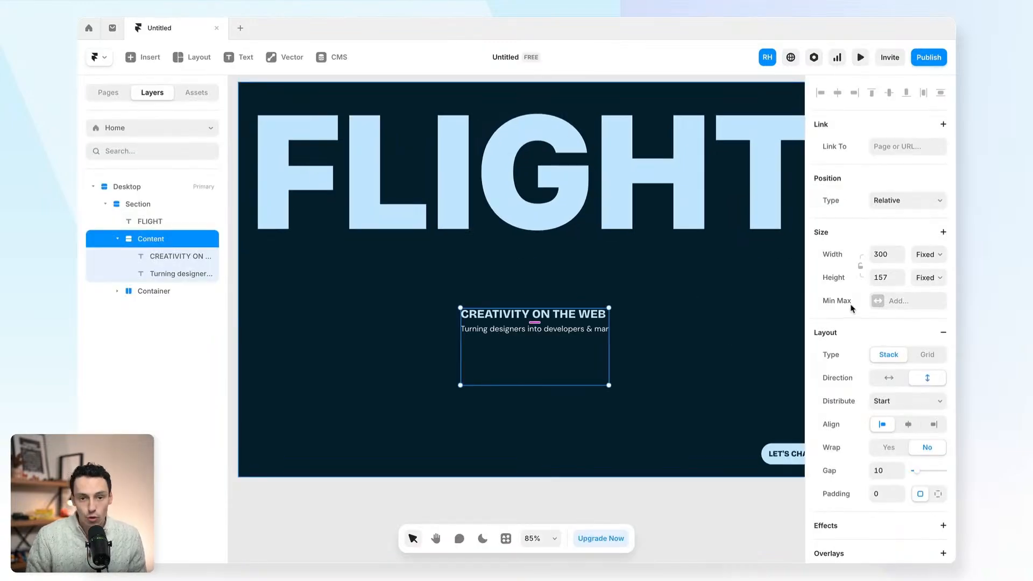
- Make the subtitle's width Fill the Content stack
click(560, 314)
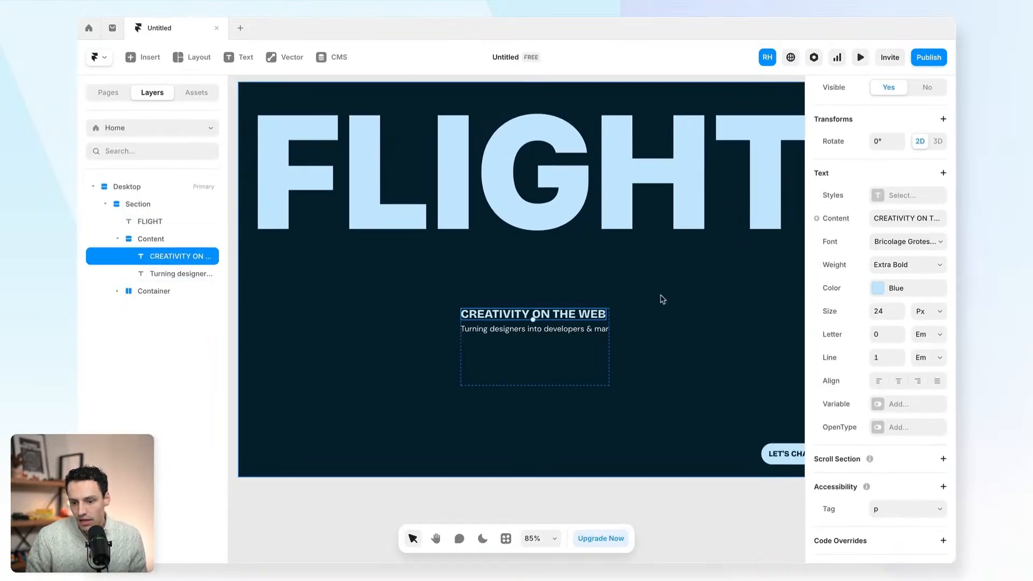
click(576, 331)
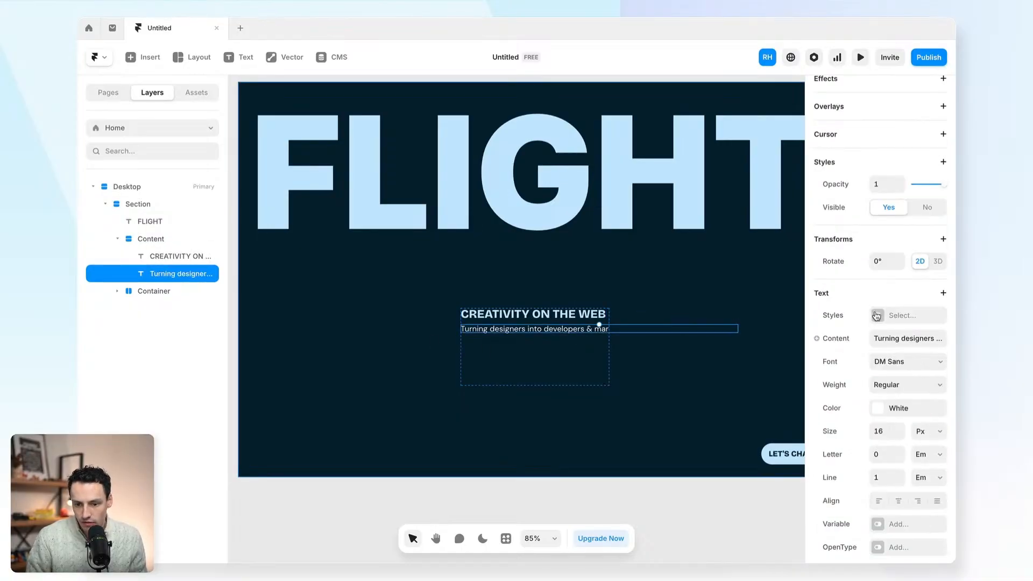
scroll(831, 302, up, 5)
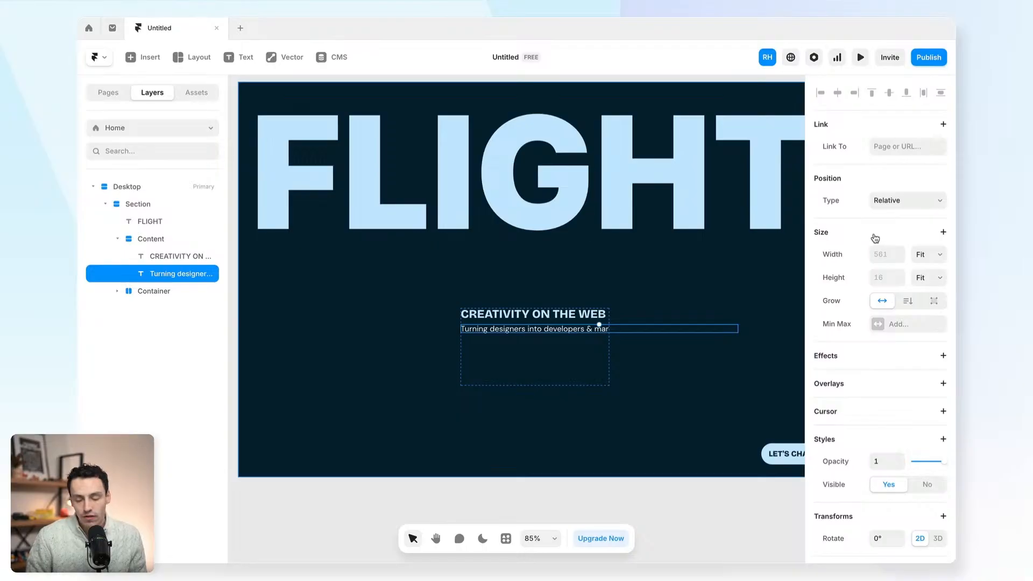
click(917, 255)
click(918, 258)
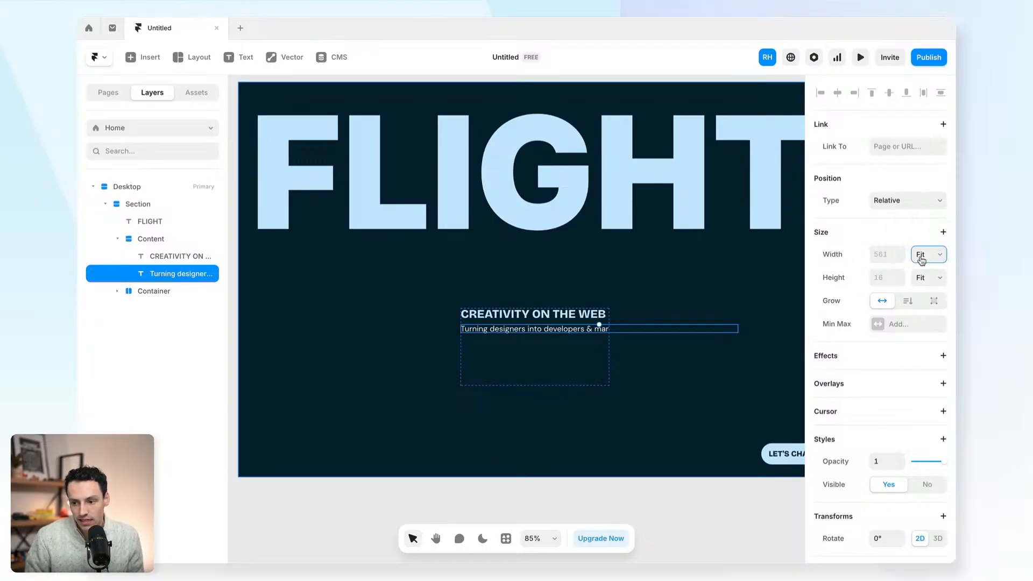
click(891, 255)
text(100%)
key(Return)
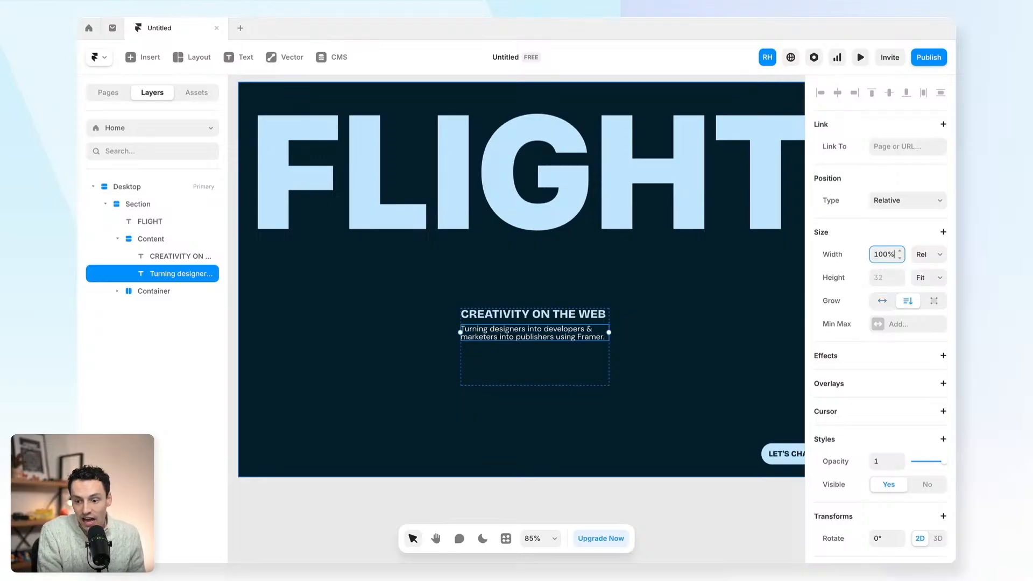
click(926, 255)
click(919, 268)
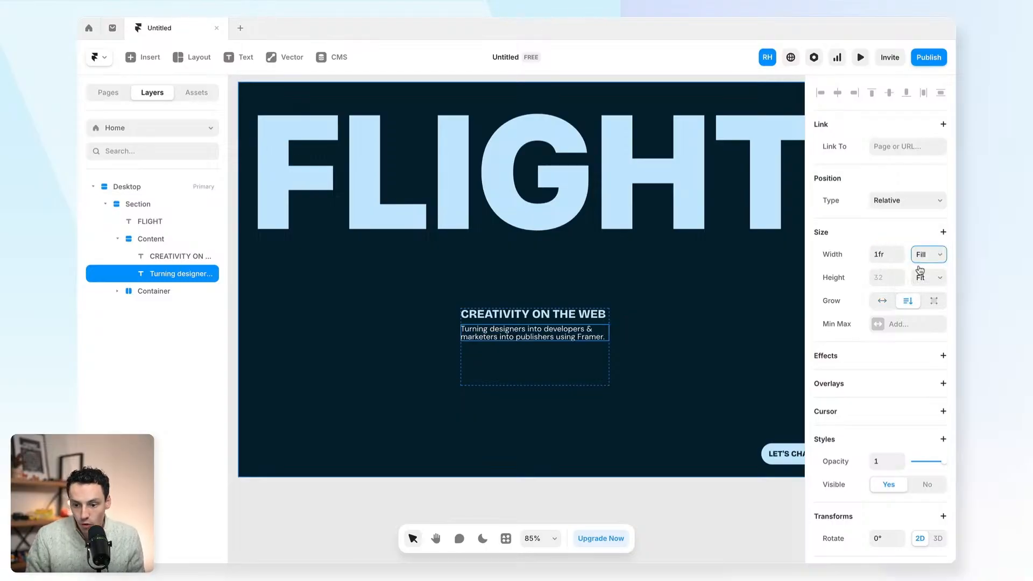
- Set the heading's width to Fill and break THE WEB onto a second line
click(548, 316)
scroll(881, 261, up, 7)
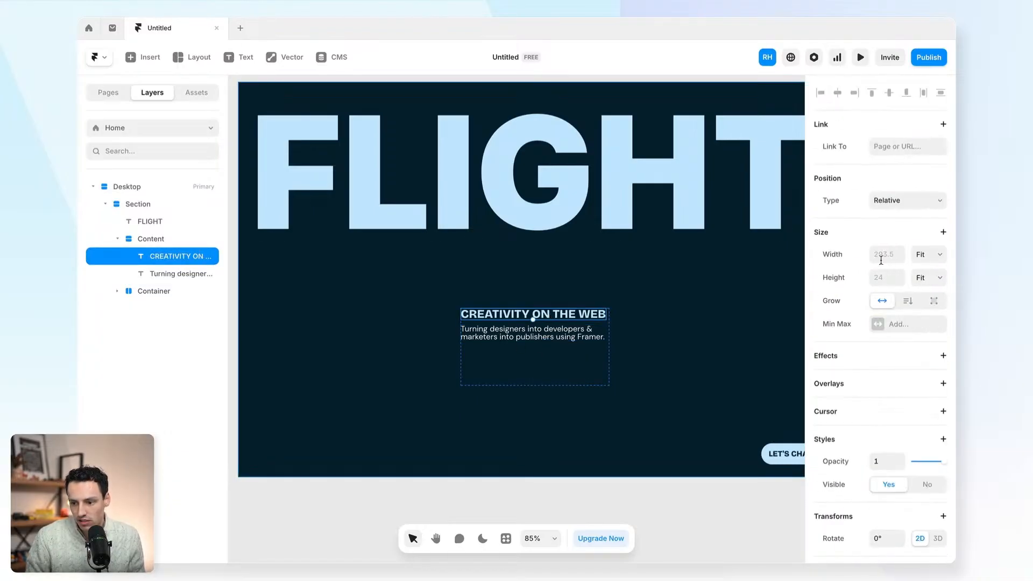
click(927, 258)
click(928, 241)
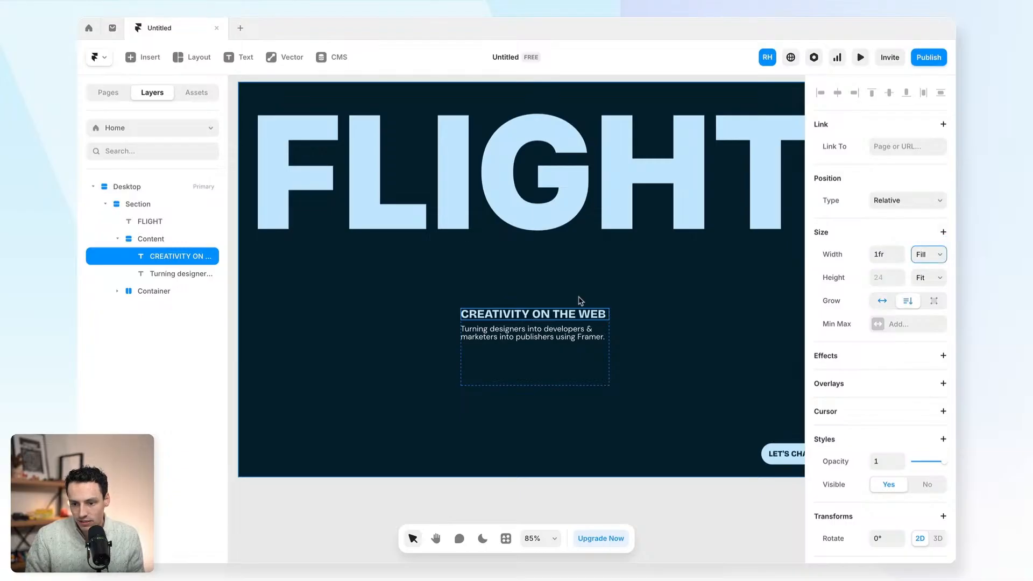
double_click(559, 316)
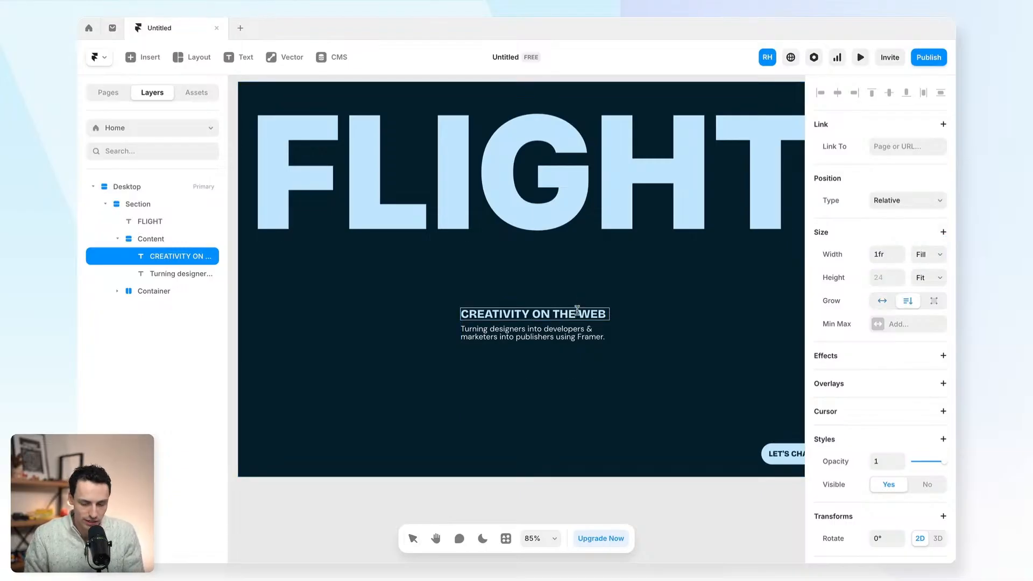
key(Return)
click(623, 273)
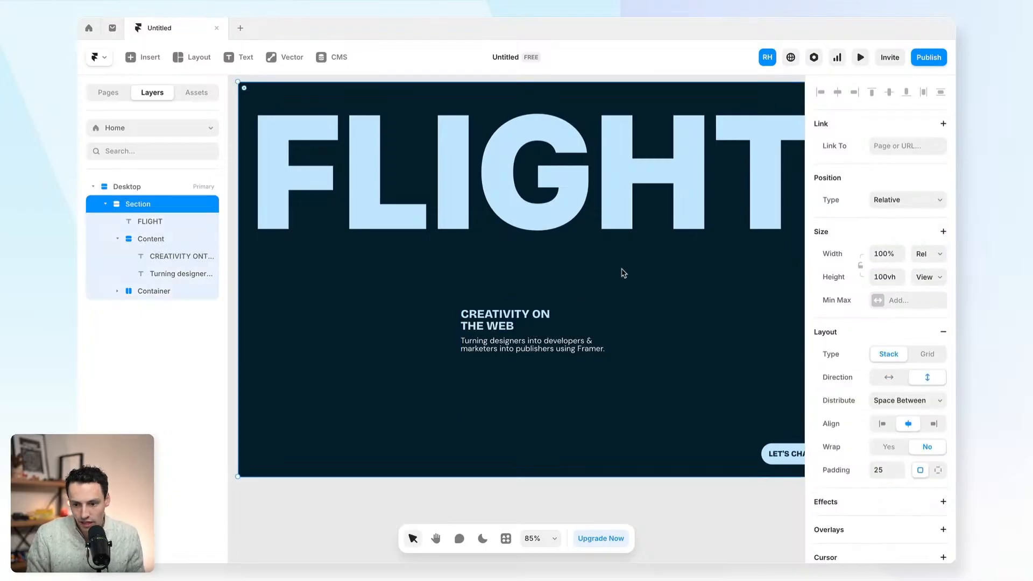
- Make the Content stack 220 wide with auto height
click(504, 337)
drag(609, 347, 572, 345)
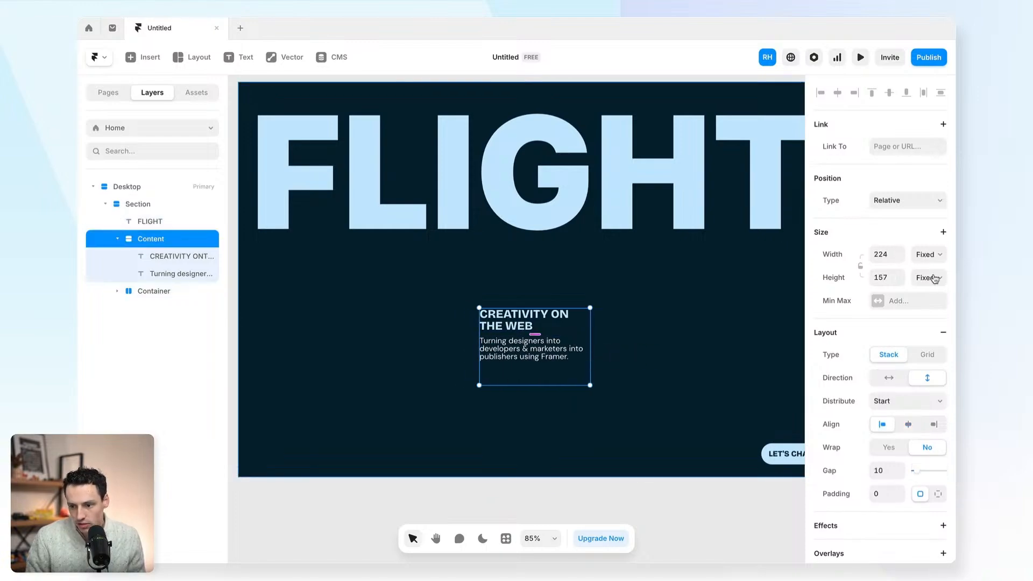
click(886, 253)
text(220)
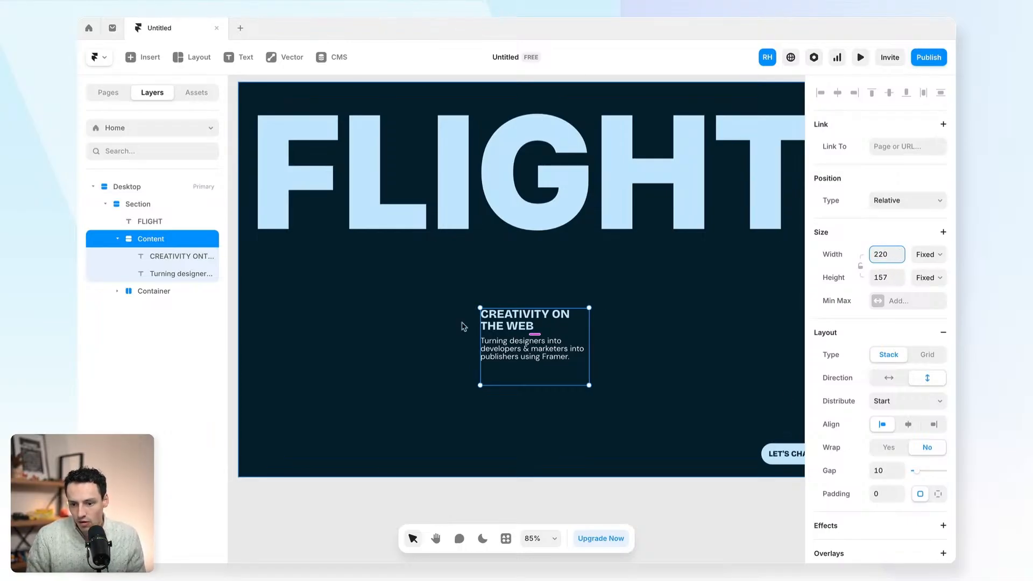
click(889, 276)
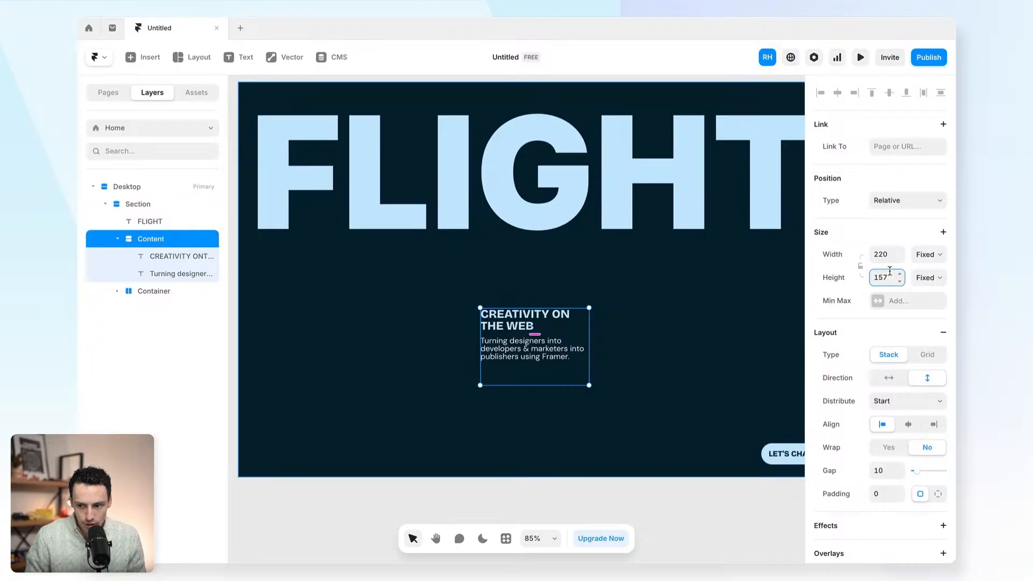
double_click(889, 271)
text(auto)
key(Return)
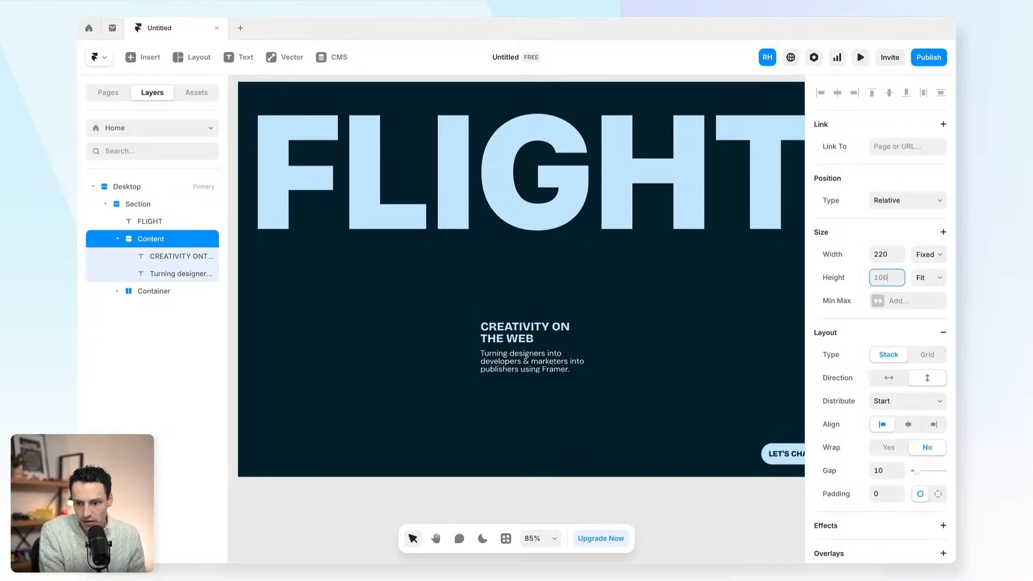
scroll(685, 334, down, 5)
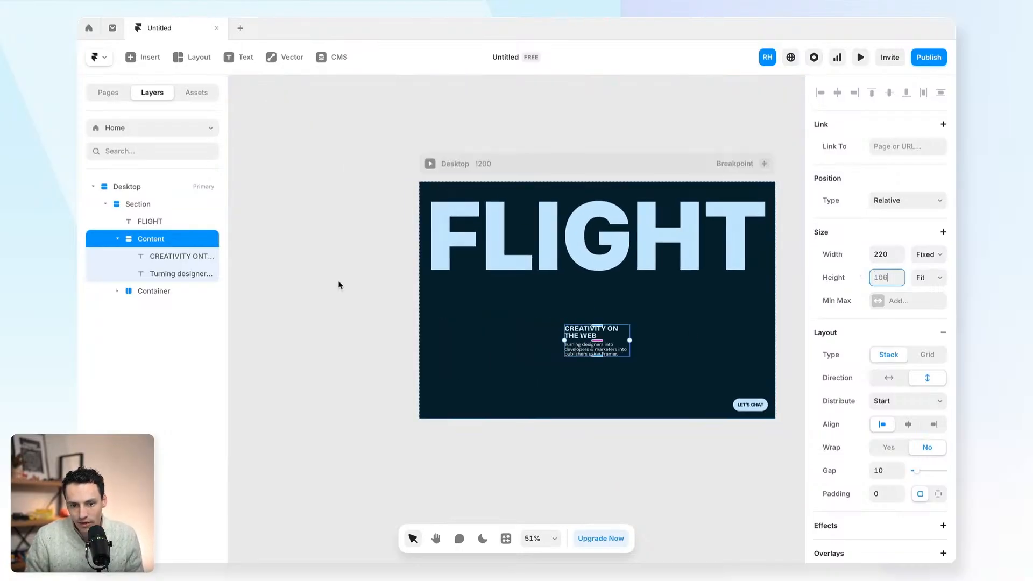
- Move the Content layer into the Container, placed before the LET'S CHAT Button
click(117, 239)
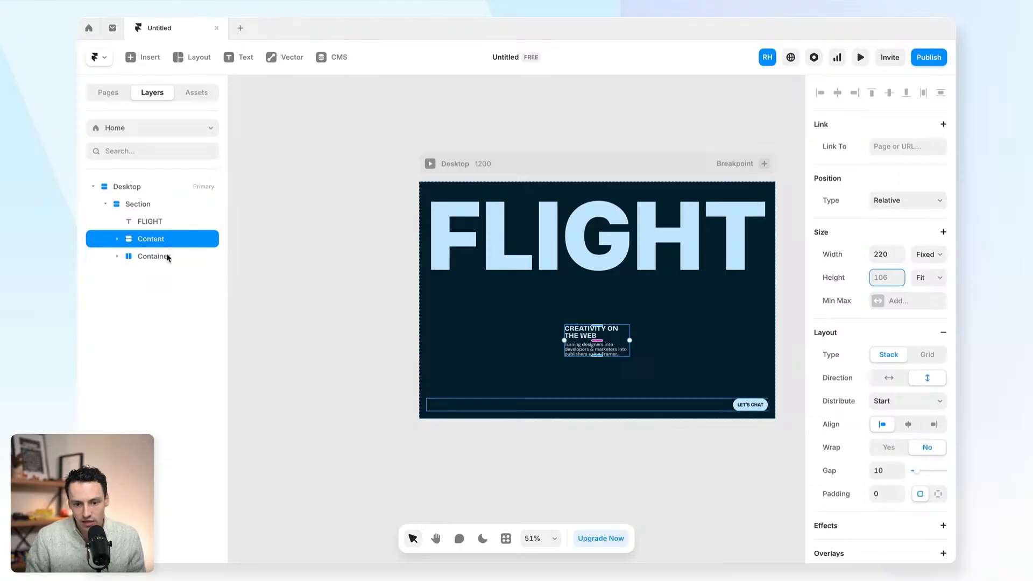
click(117, 256)
drag(142, 240, 155, 260)
drag(145, 261, 148, 279)
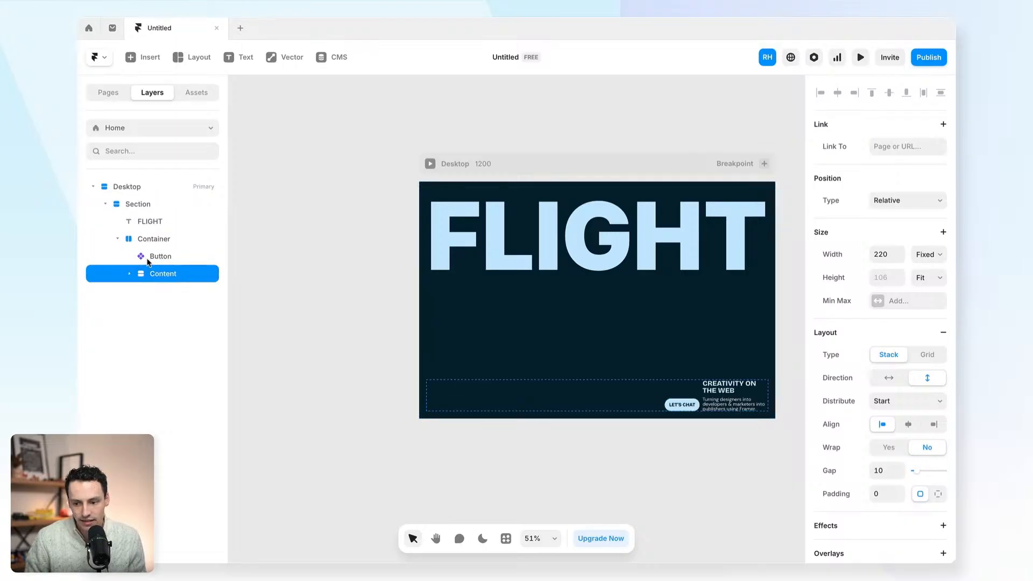
click(595, 387)
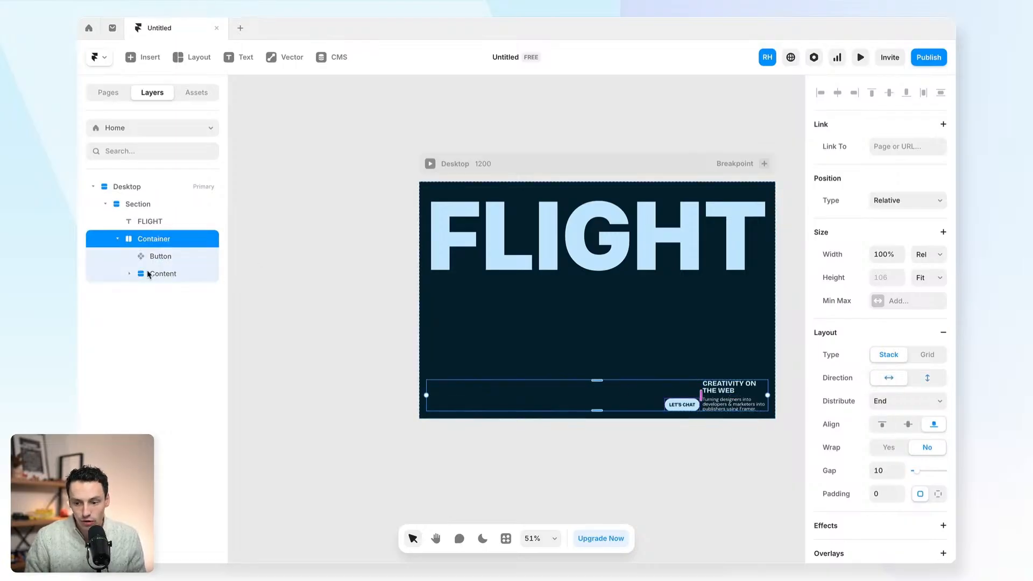
click(173, 277)
drag(168, 278, 163, 252)
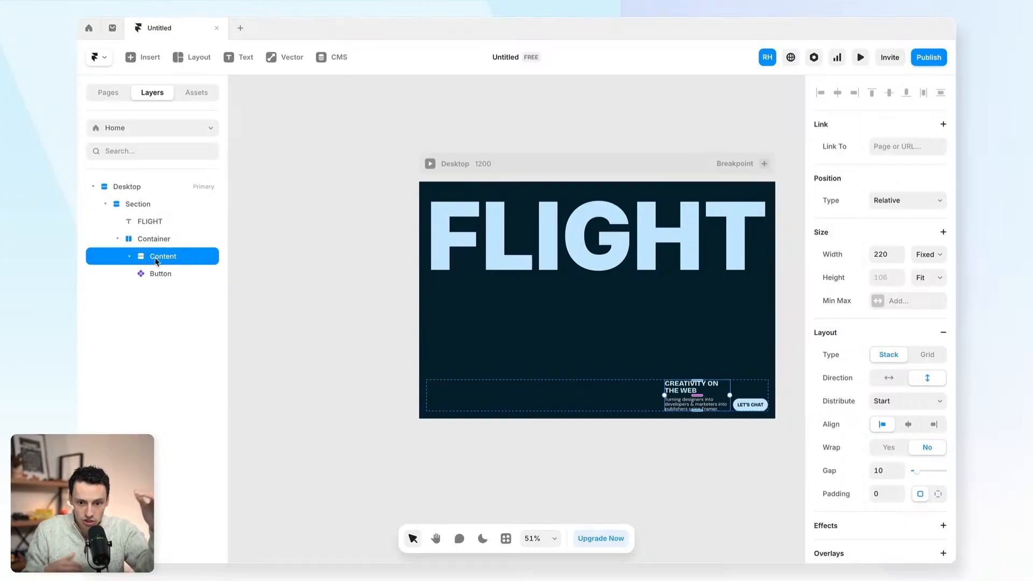
- Set the Container's distribution to Space Between, separating Content and button
click(161, 239)
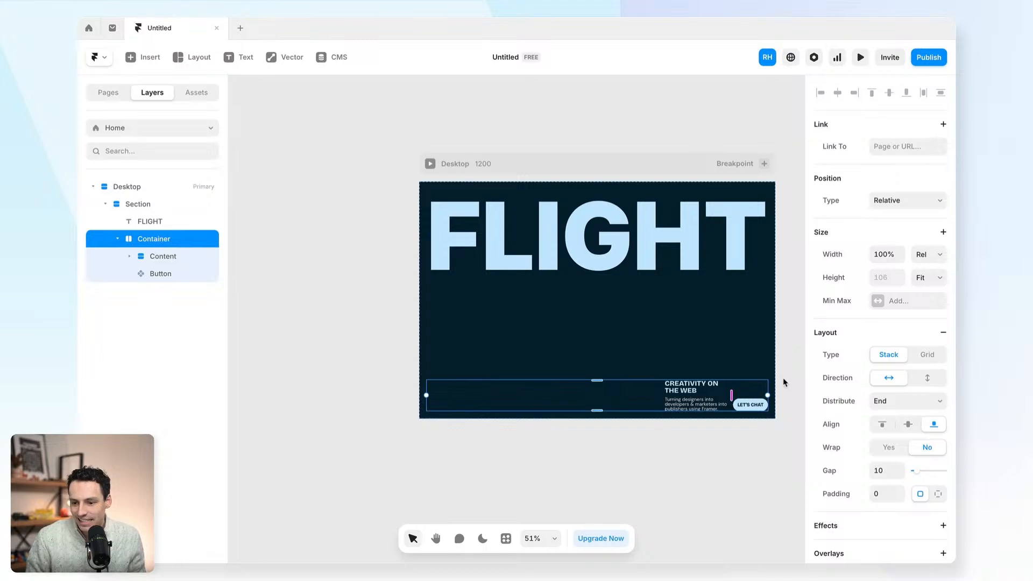
click(889, 402)
click(895, 416)
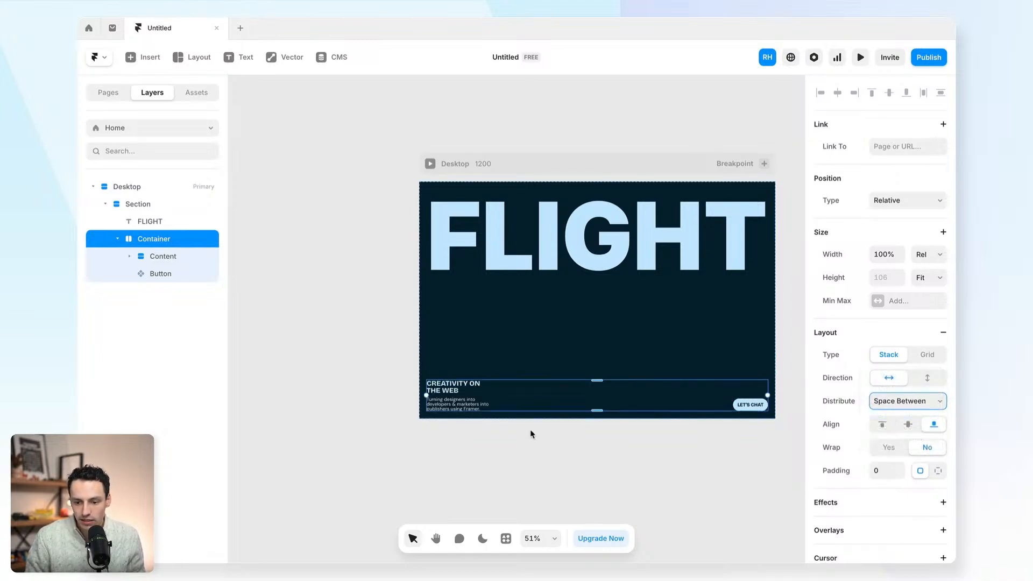
click(534, 454)
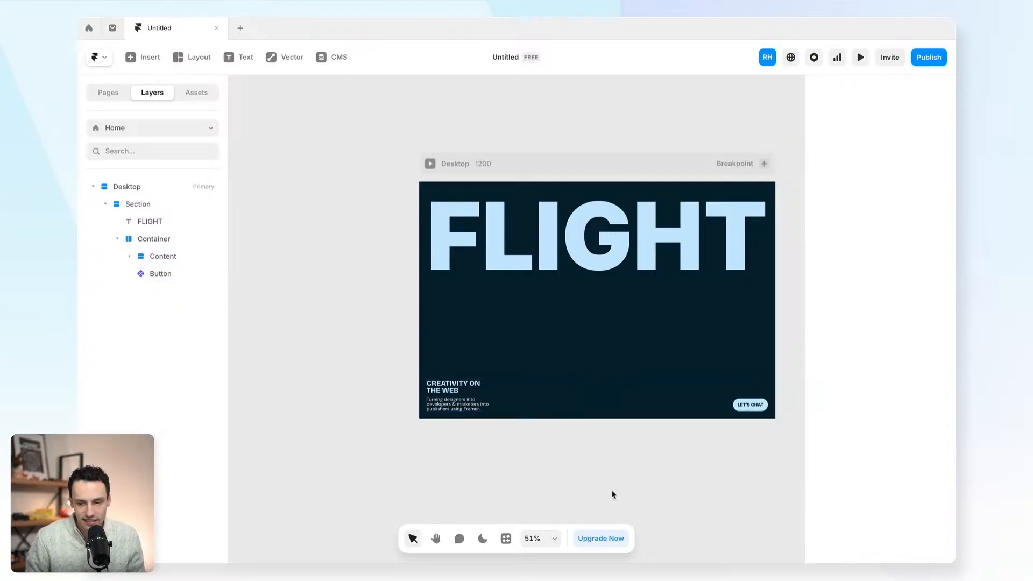
scroll(617, 494, right, 3)
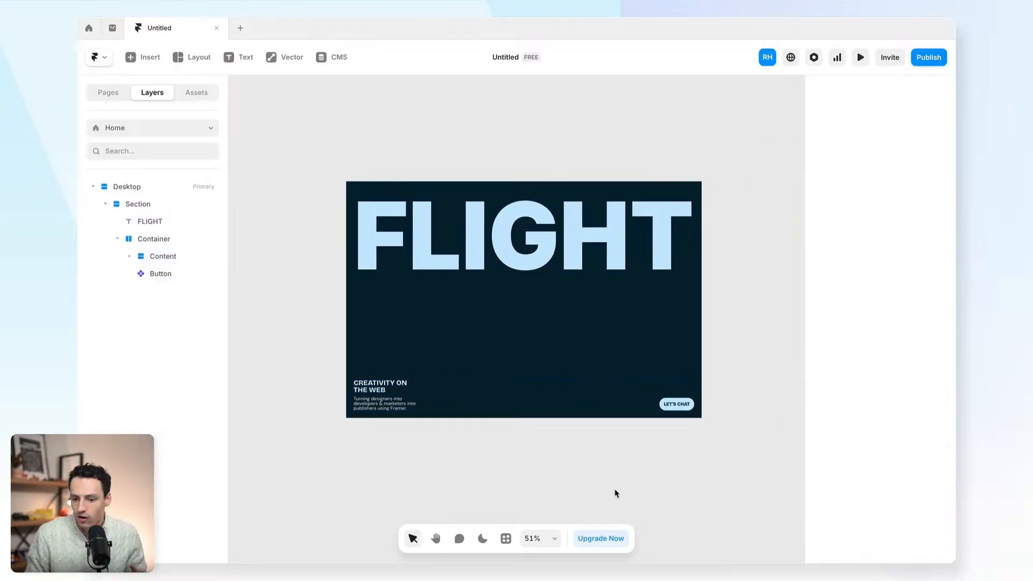
click(860, 57)
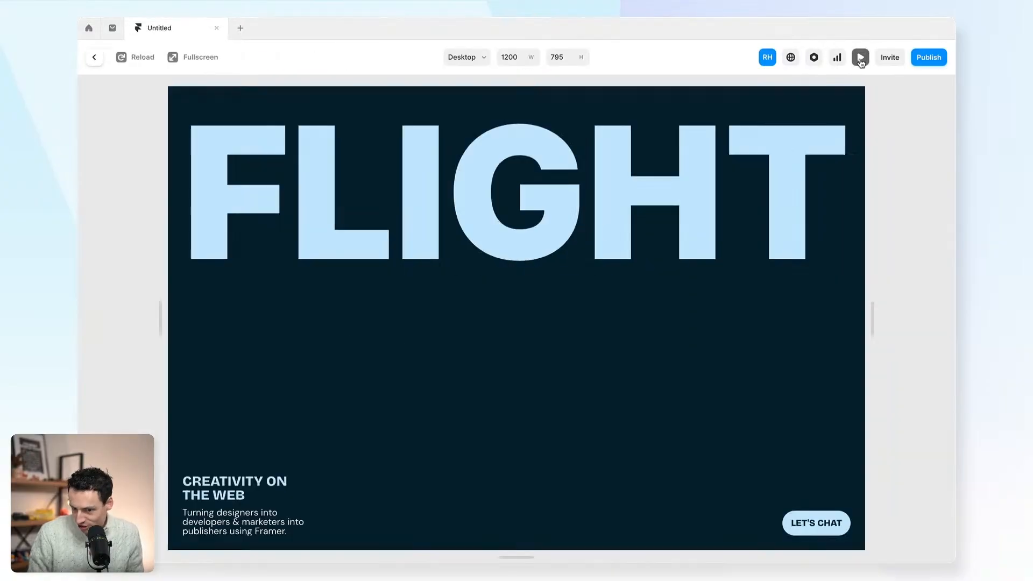
drag(875, 321, 839, 319)
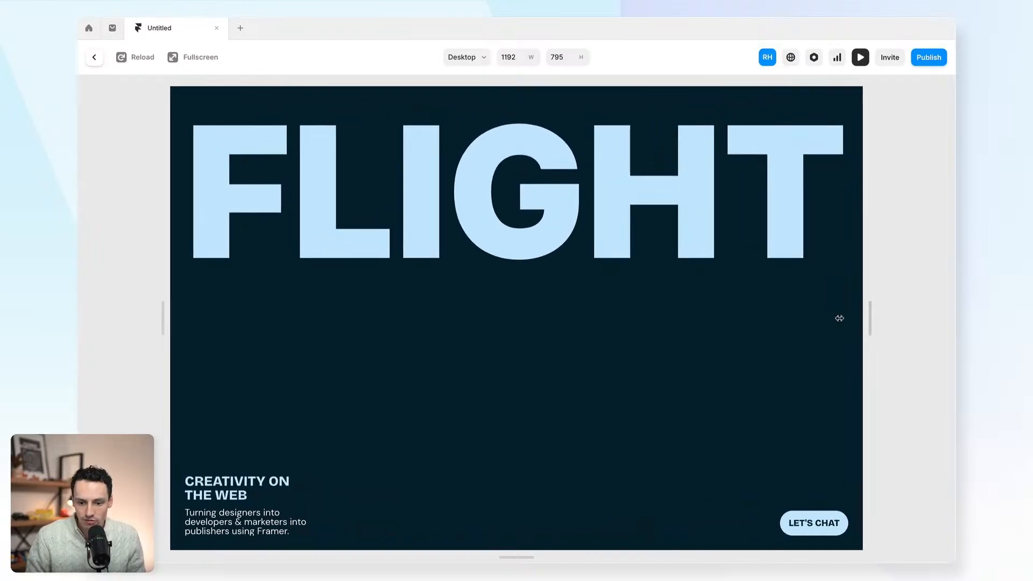
click(94, 57)
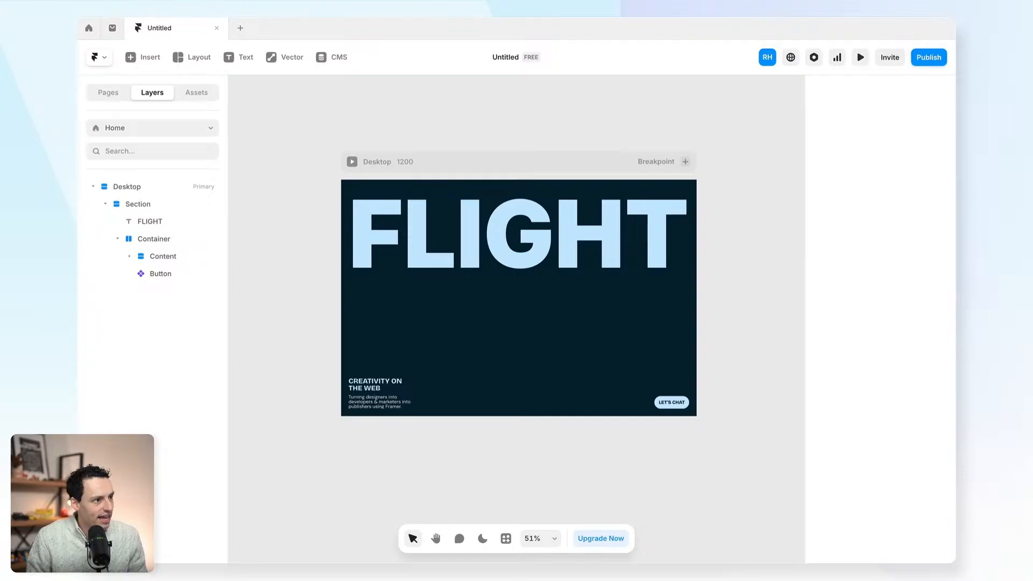
- Drop the airplane PNG into the hero and set its position type to Absolute
drag(321, 75, 507, 294)
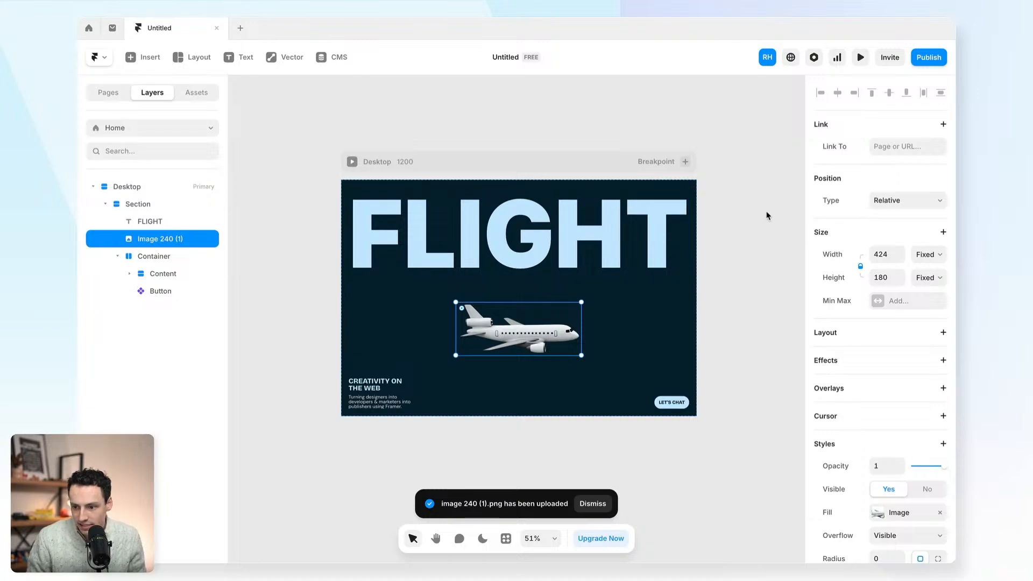
click(907, 202)
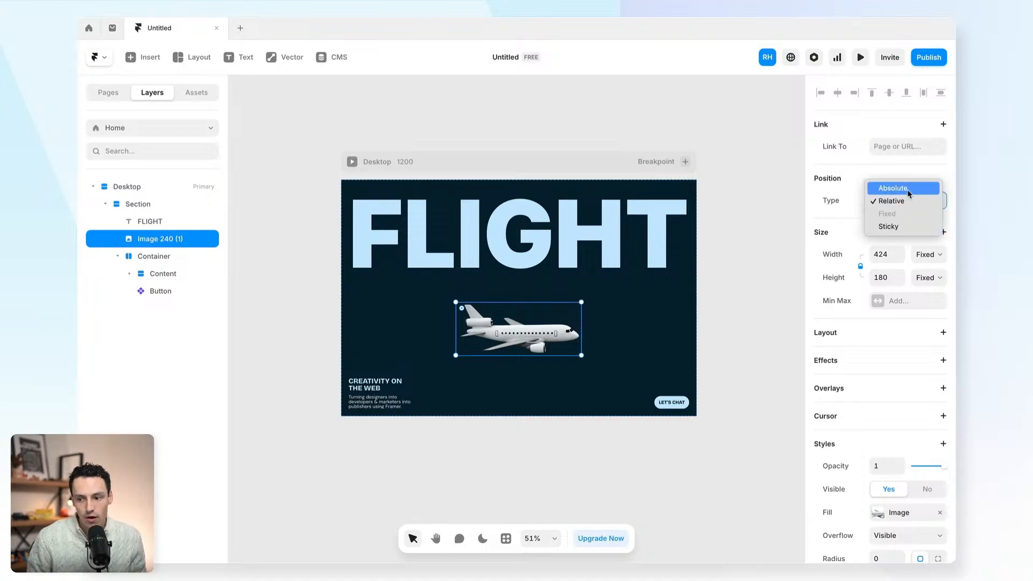
click(907, 189)
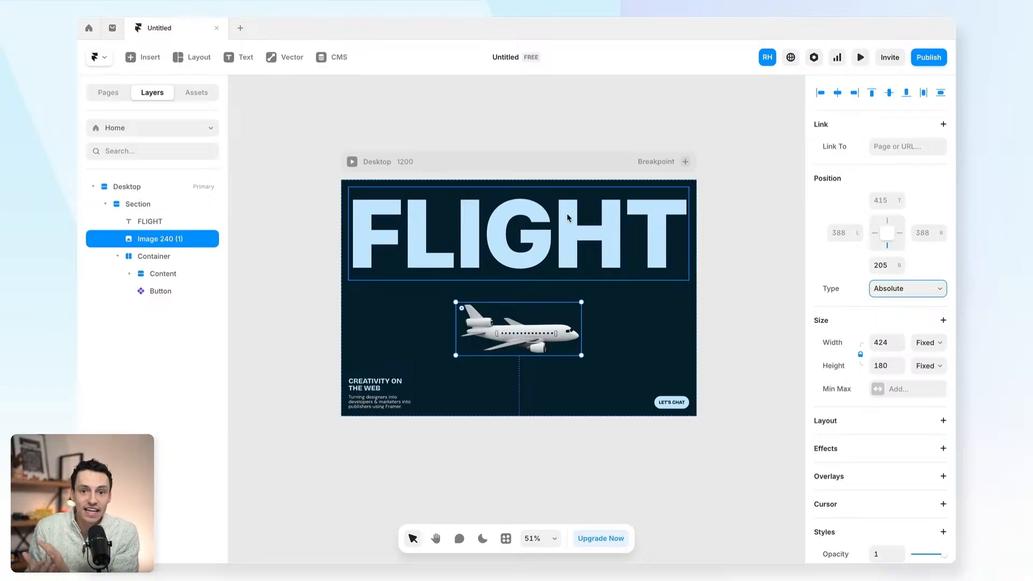
click(157, 203)
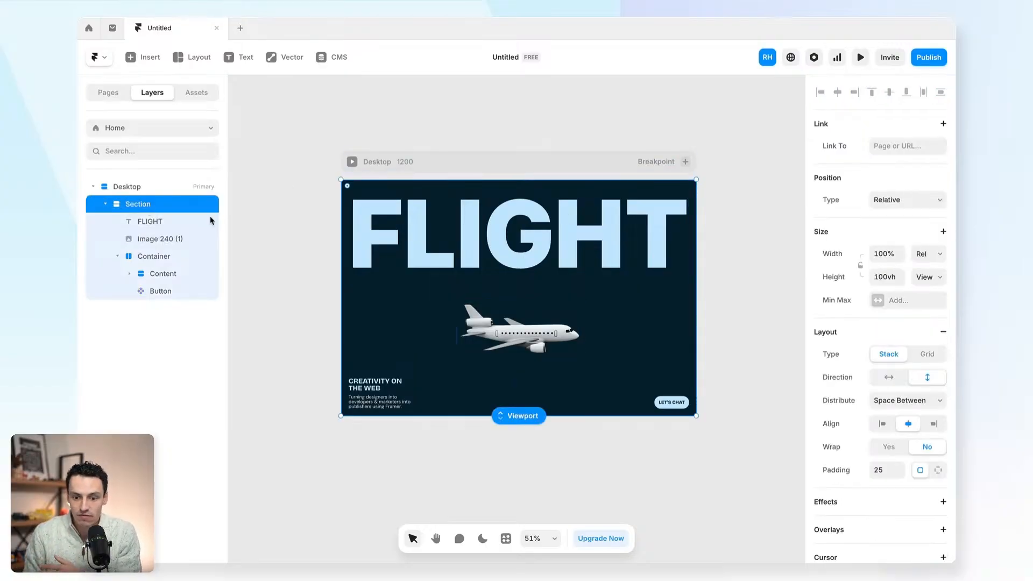
click(195, 239)
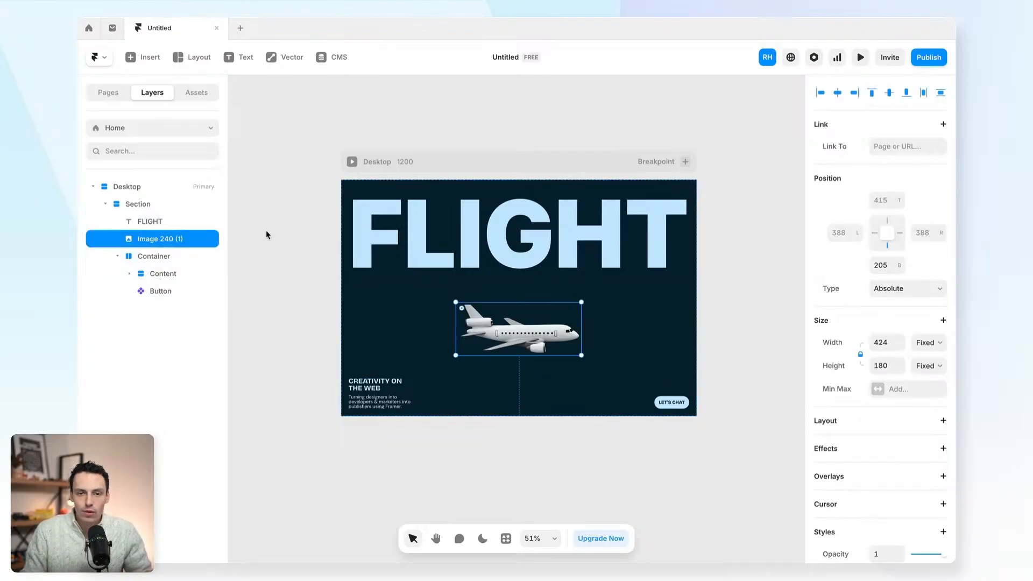
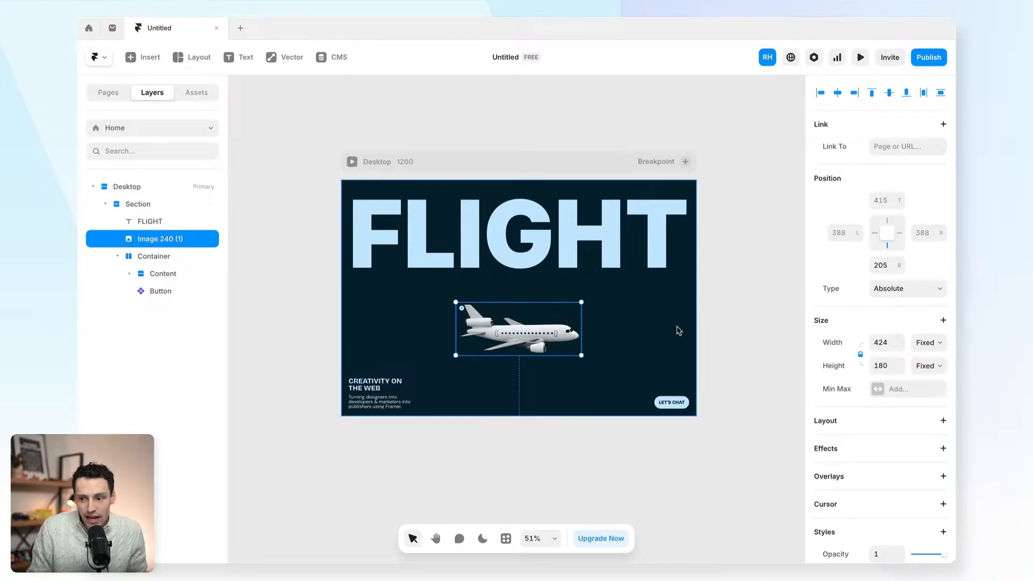
- Enlarge the plane image symmetrically to 828 wide and centre it vertically in the hero
key(alt)
drag(582, 328, 641, 328)
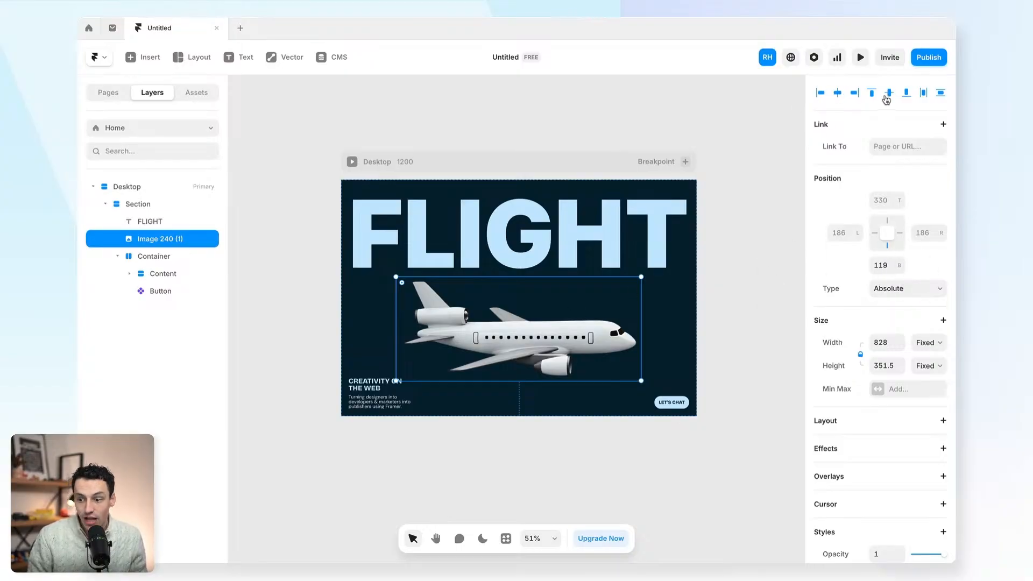
click(889, 95)
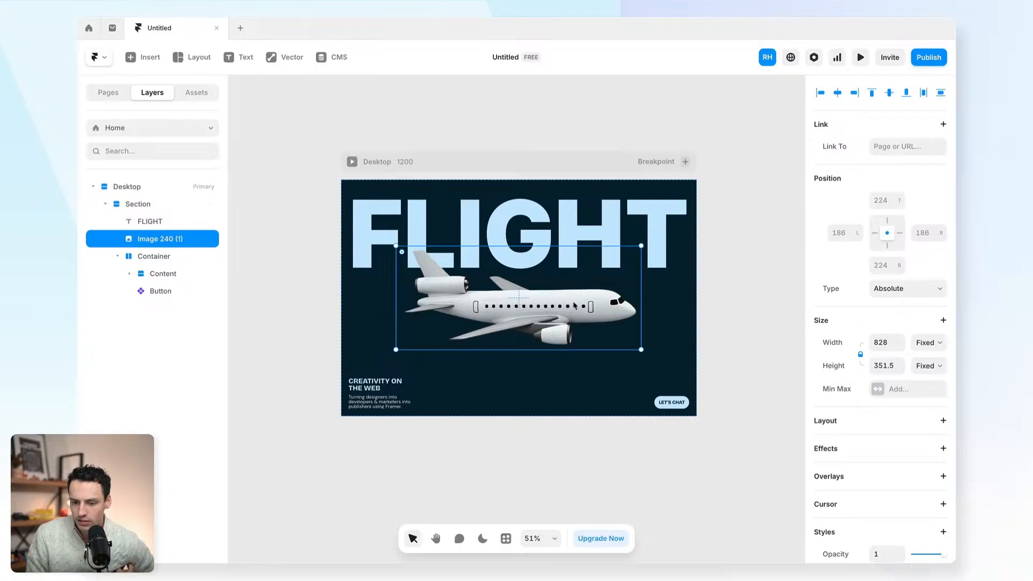
- Try sending the plane back and forward in the stacking order, leaving its Z Index at 1
click(144, 203)
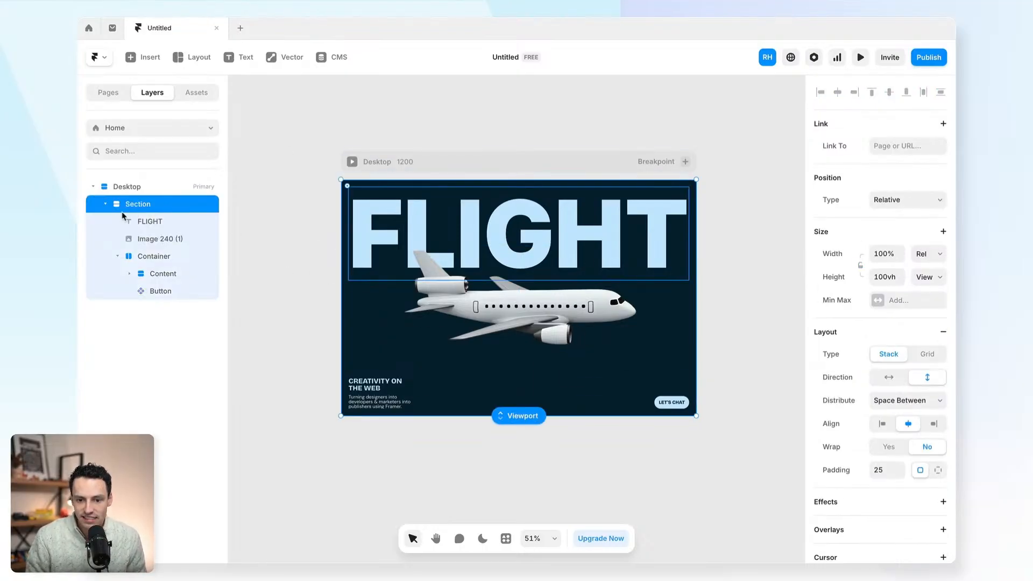
click(526, 309)
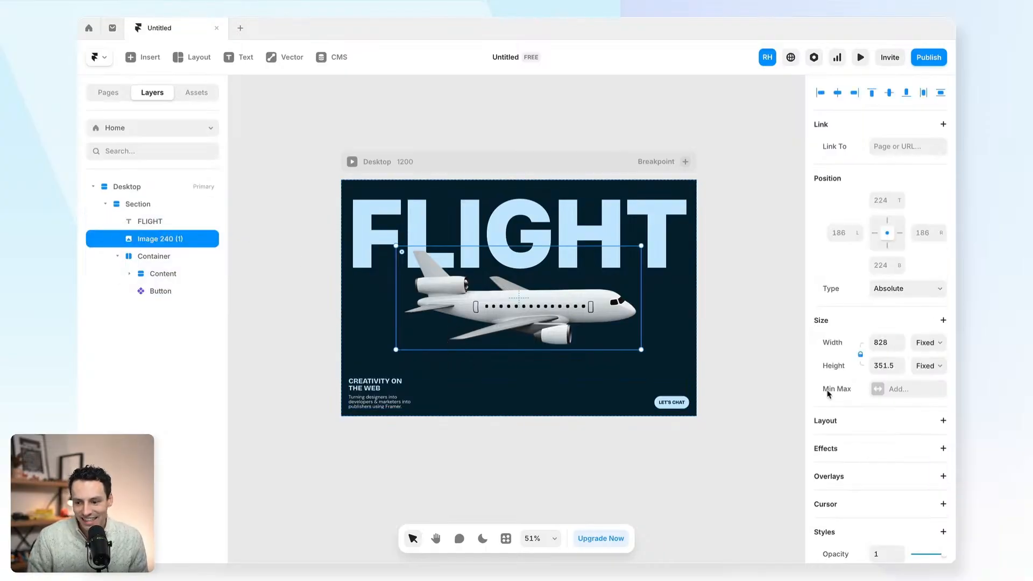
scroll(829, 393, down, 6)
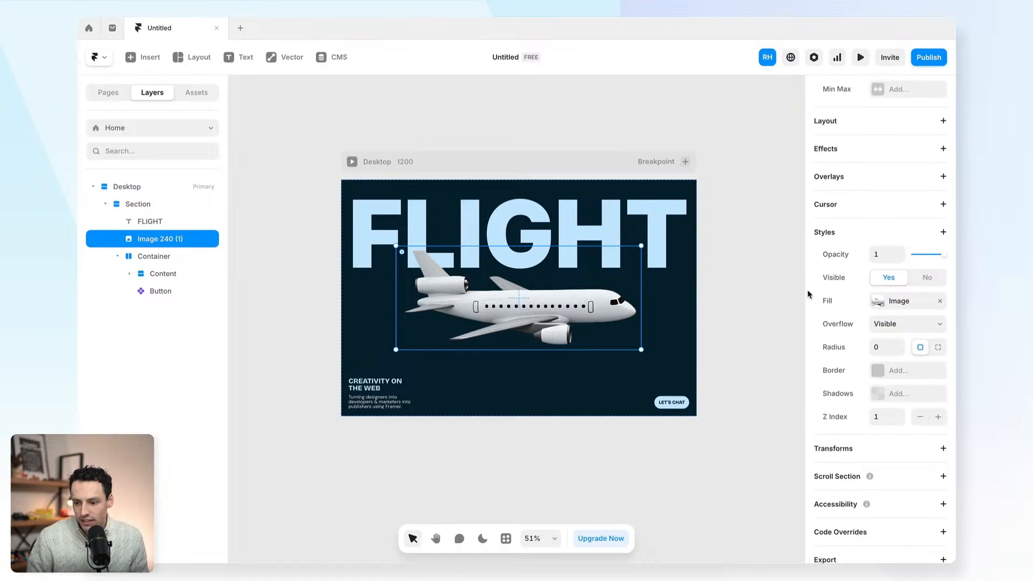
click(920, 418)
click(921, 419)
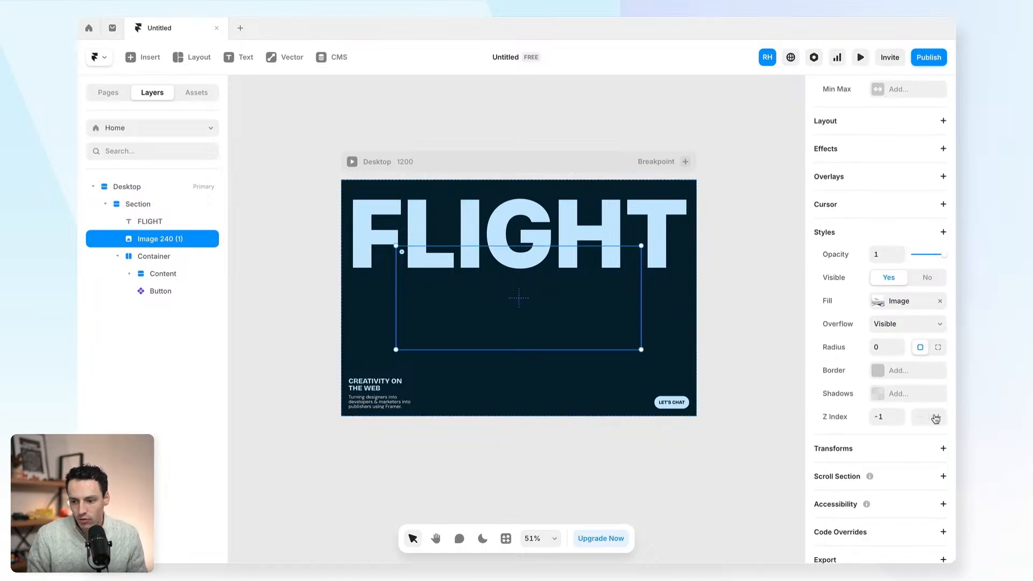
click(937, 419)
scroll(889, 301, up, 6)
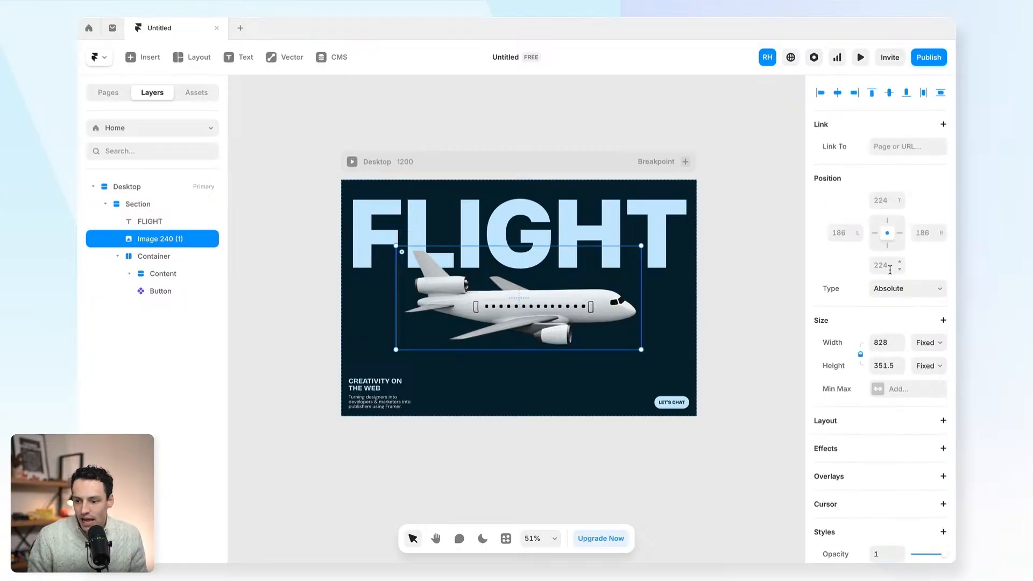
scroll(890, 269, down, 6)
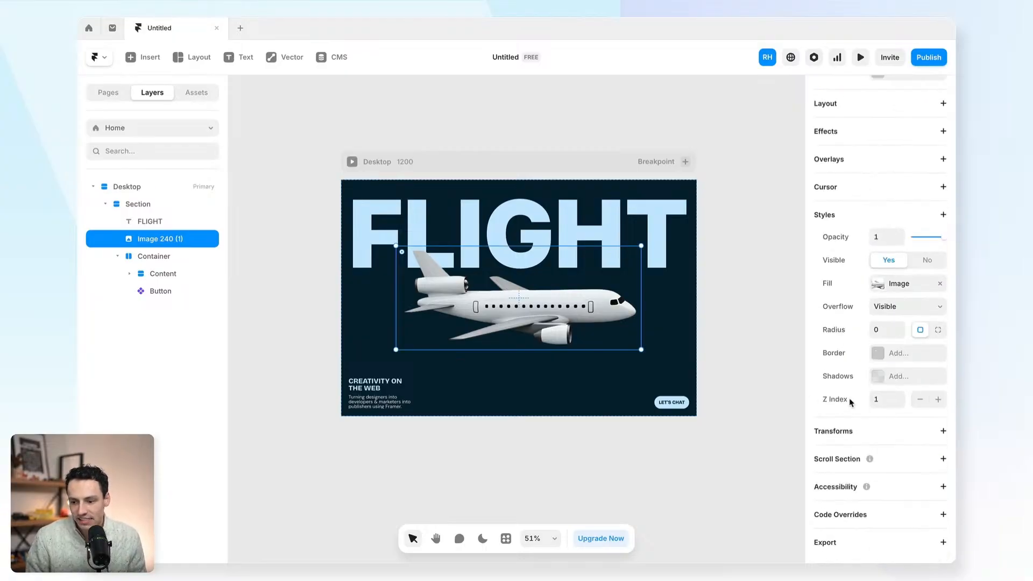
click(938, 400)
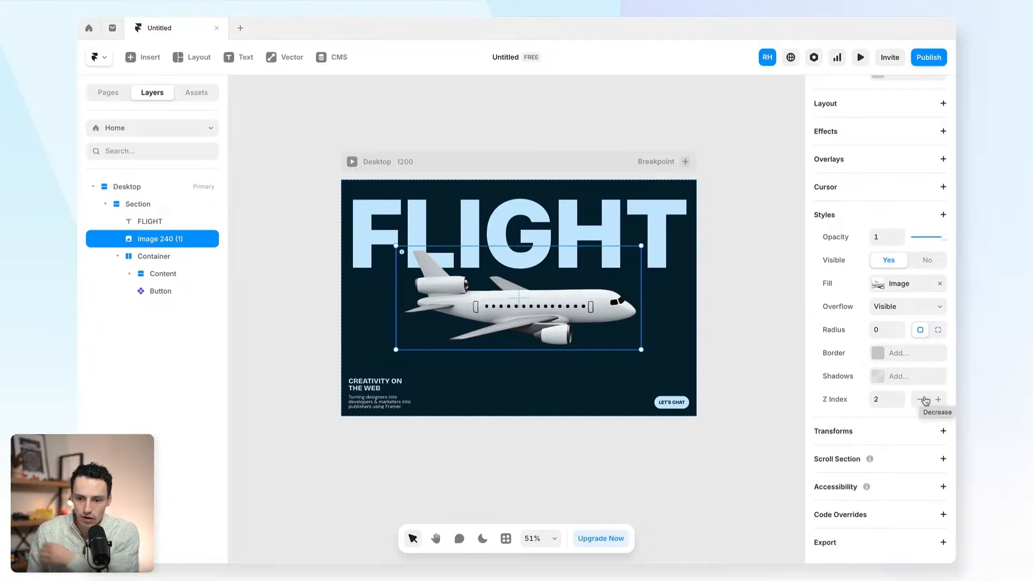
click(920, 400)
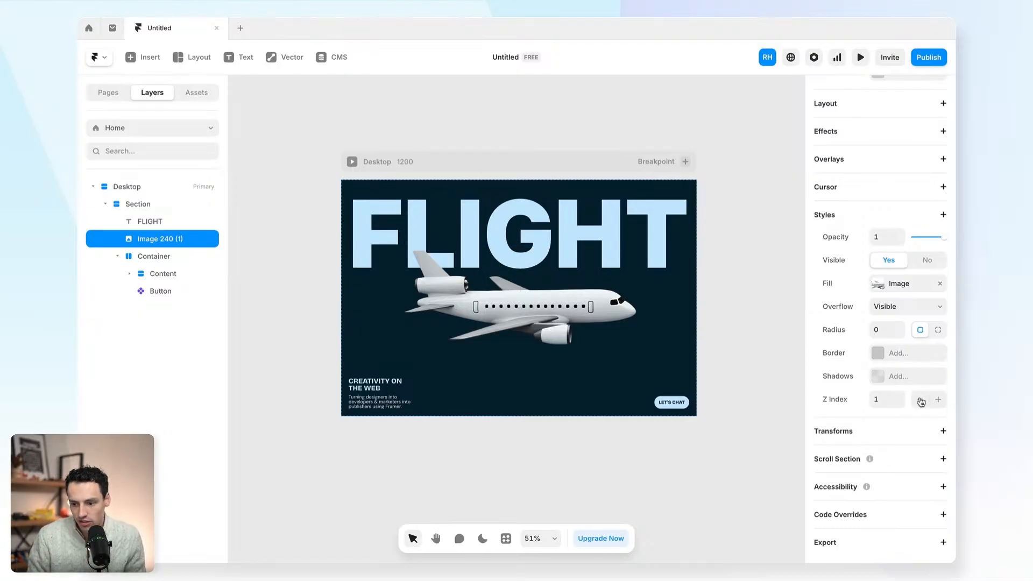
- Resize the plane image to 916 × 389 so it overlaps the FLIGHT headline
click(744, 261)
click(483, 202)
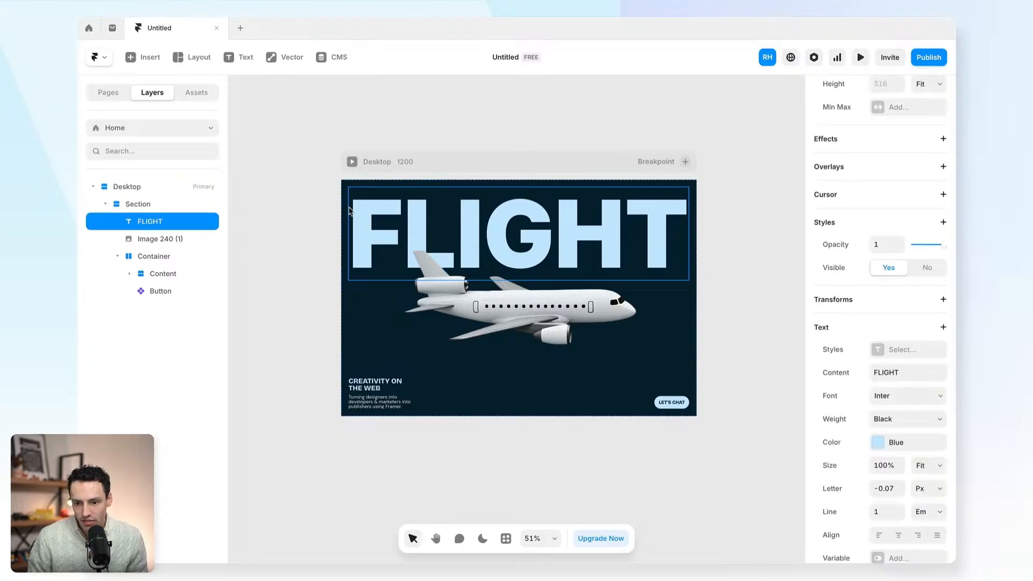
click(725, 253)
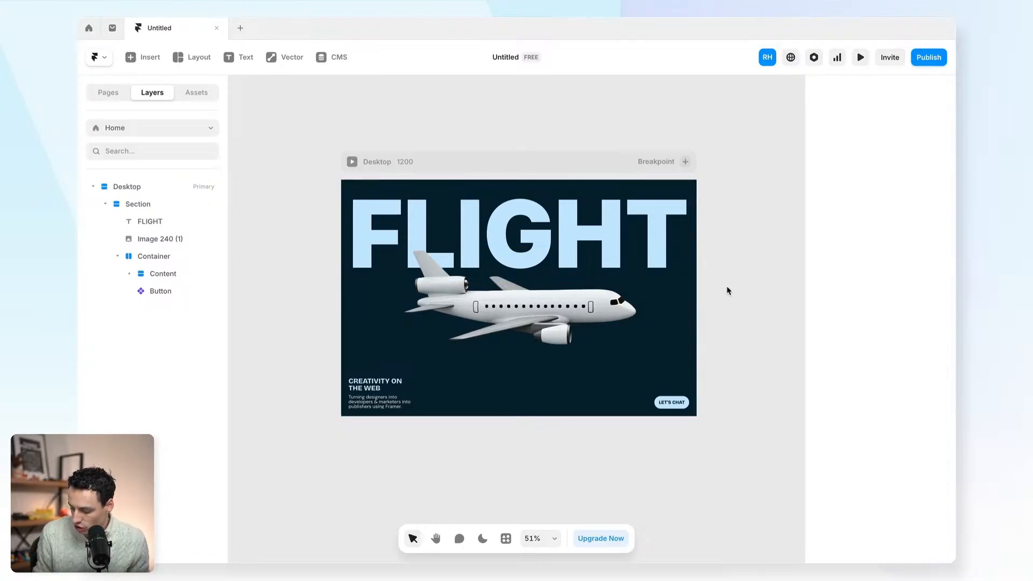
click(638, 304)
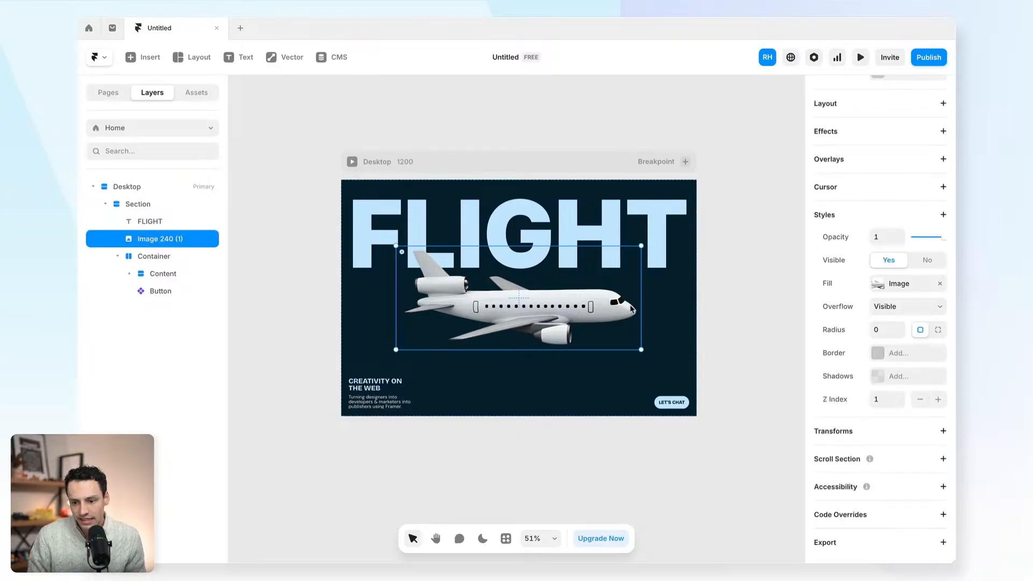
drag(644, 300, 653, 304)
- Set the plane image's width to a relative 80%
scroll(858, 299, up, 5)
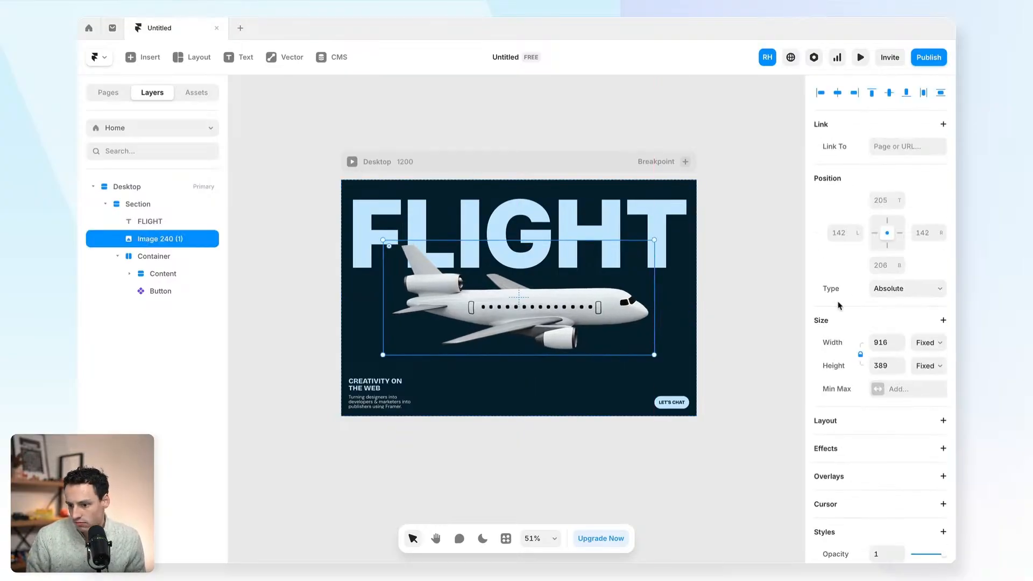
click(888, 341)
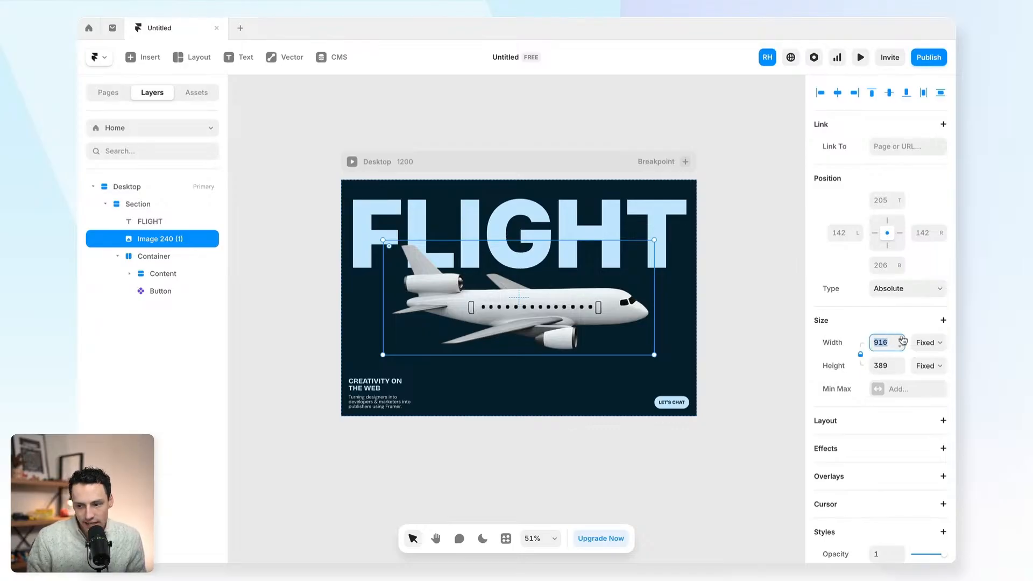
text(8)
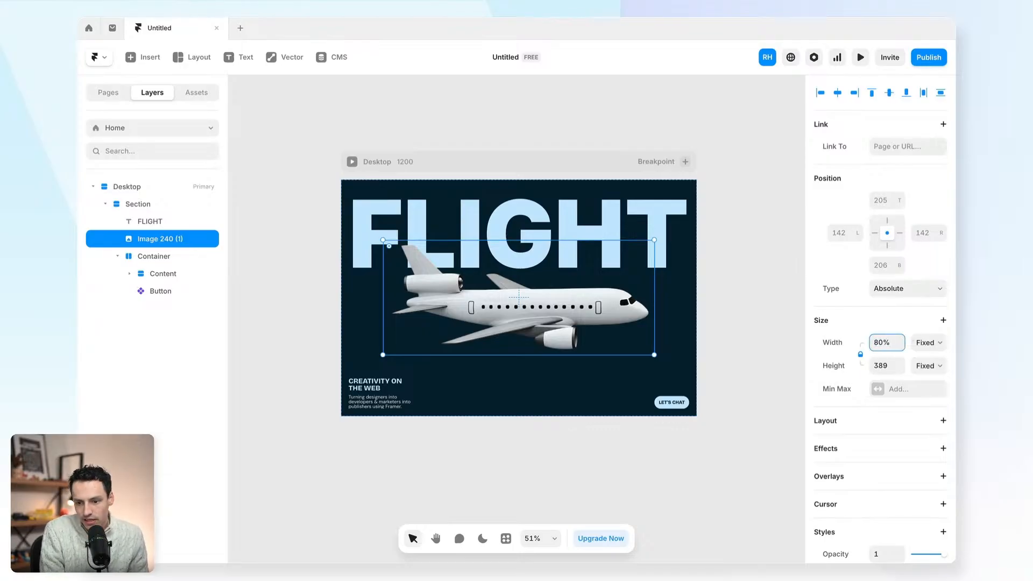
text(0%)
key(Return)
- Preview the site and resize the preview to check the plane scales with page width
click(861, 57)
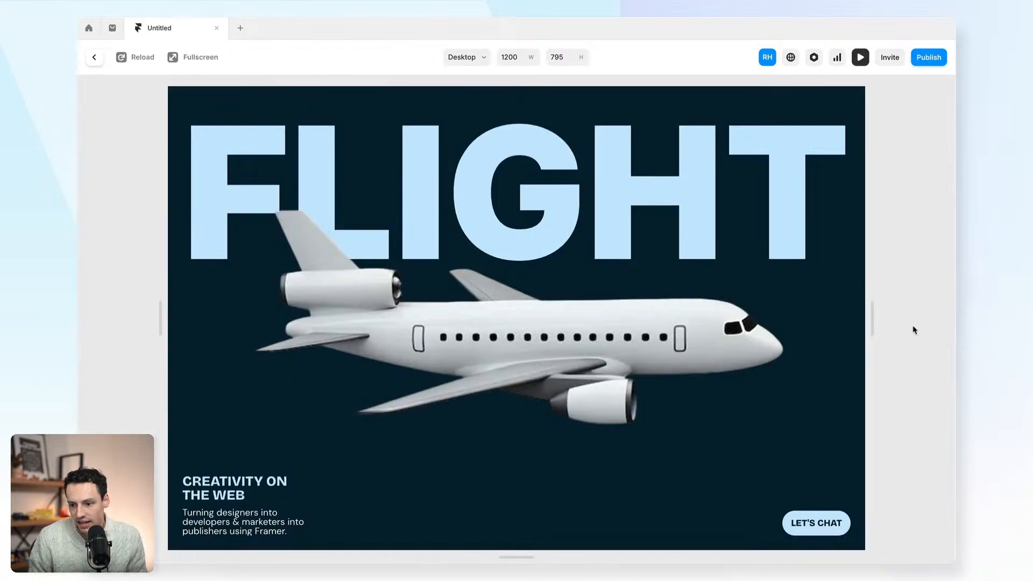
drag(872, 318, 906, 305)
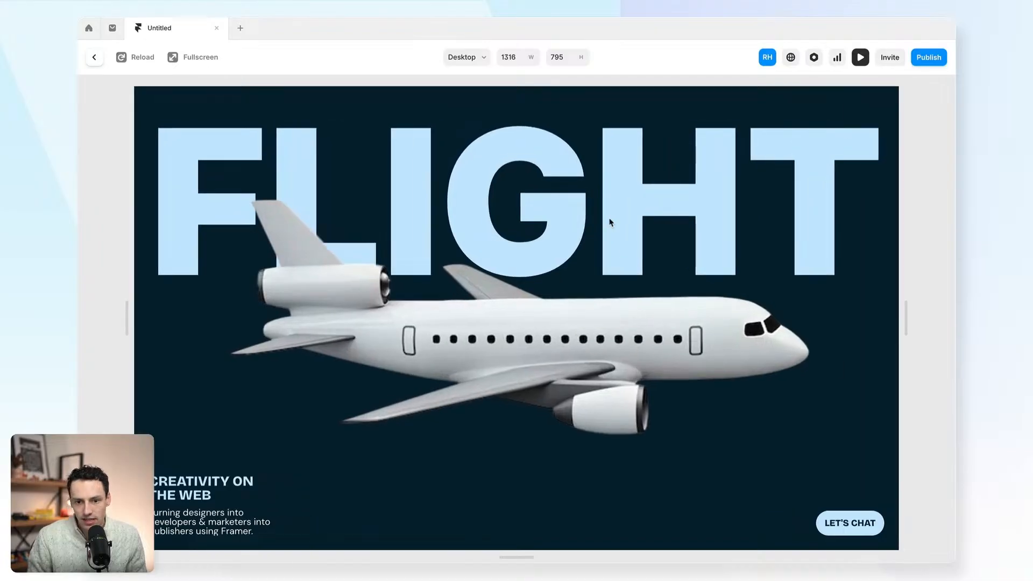
click(90, 58)
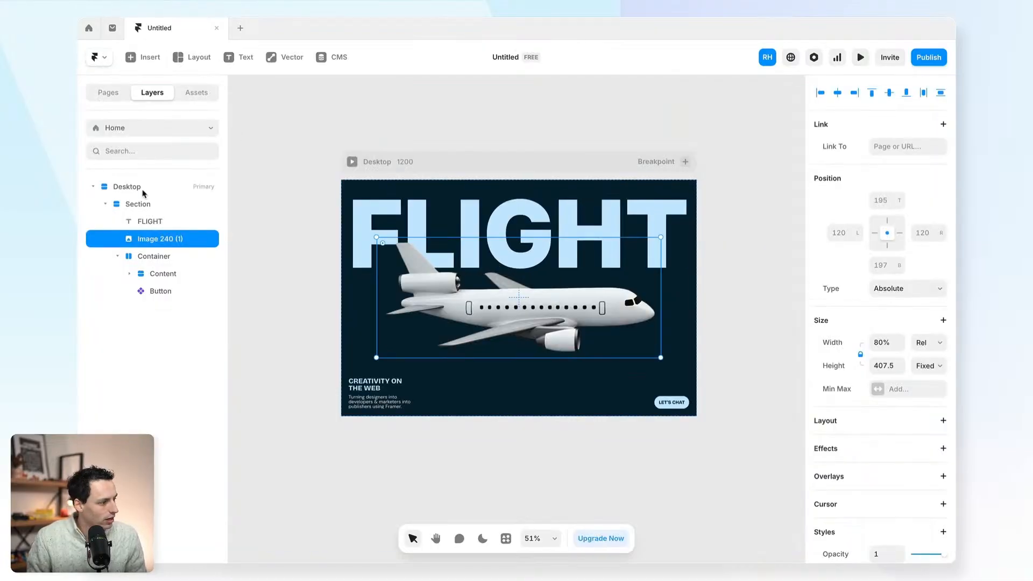
click(309, 293)
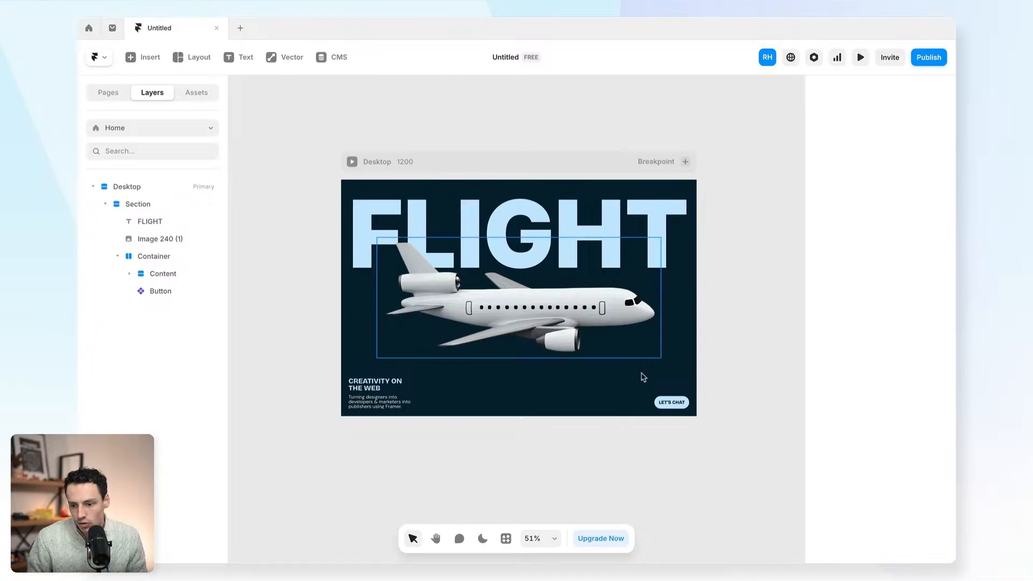
- Open the LET'S CHAT button component to edit its variants
click(667, 402)
scroll(641, 411, up, 3)
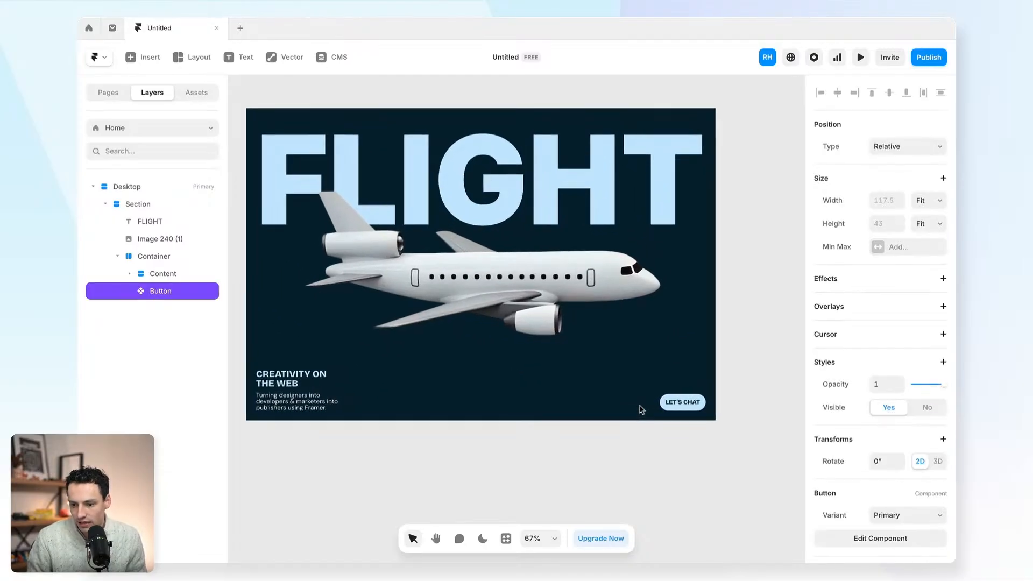
double_click(676, 409)
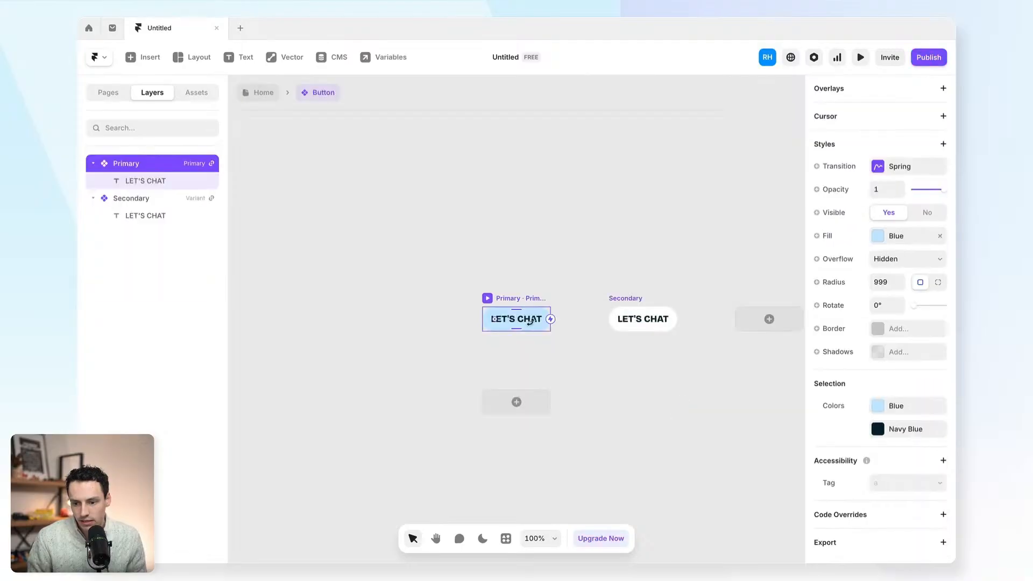
click(259, 95)
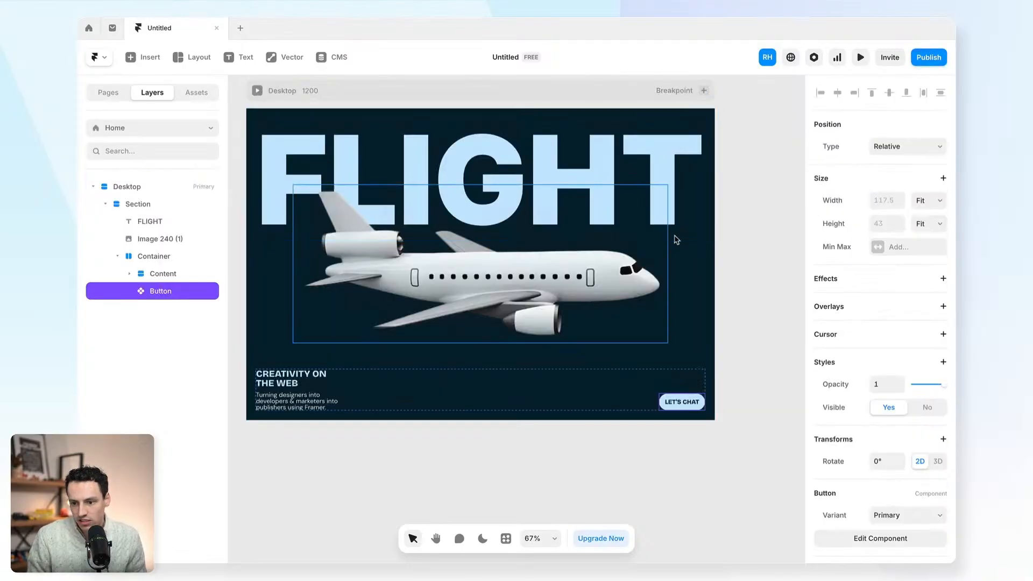
double_click(672, 402)
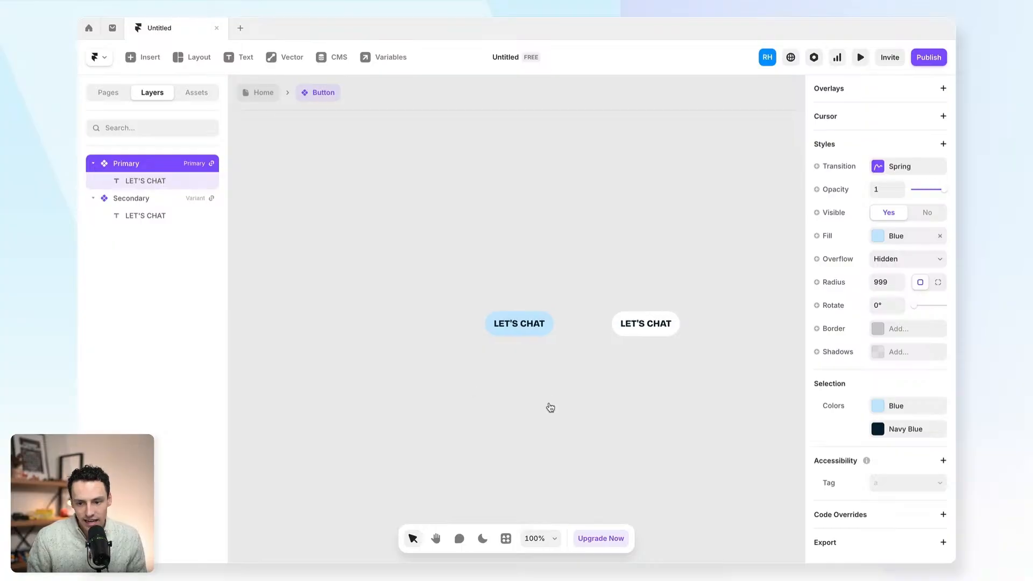
- Add a Hover variant of the button with a slightly different blue fill
click(515, 408)
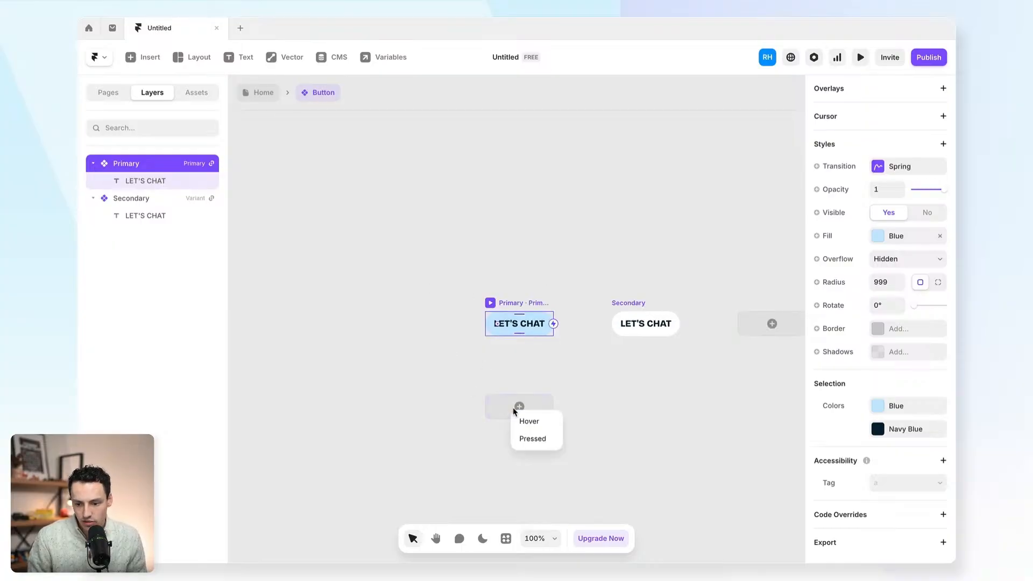
click(529, 421)
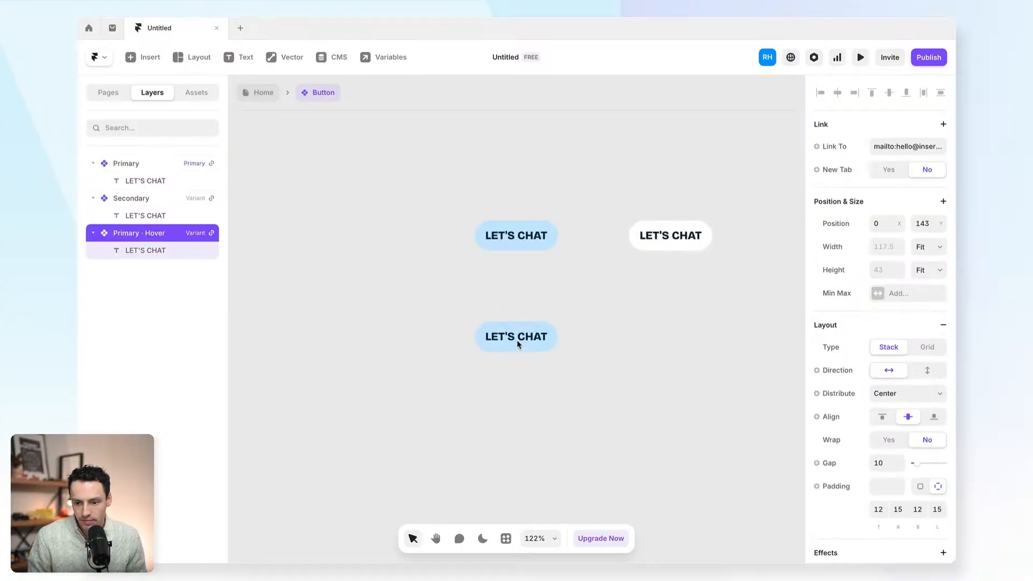
scroll(519, 344, up, 5)
scroll(834, 454, down, 8)
click(878, 384)
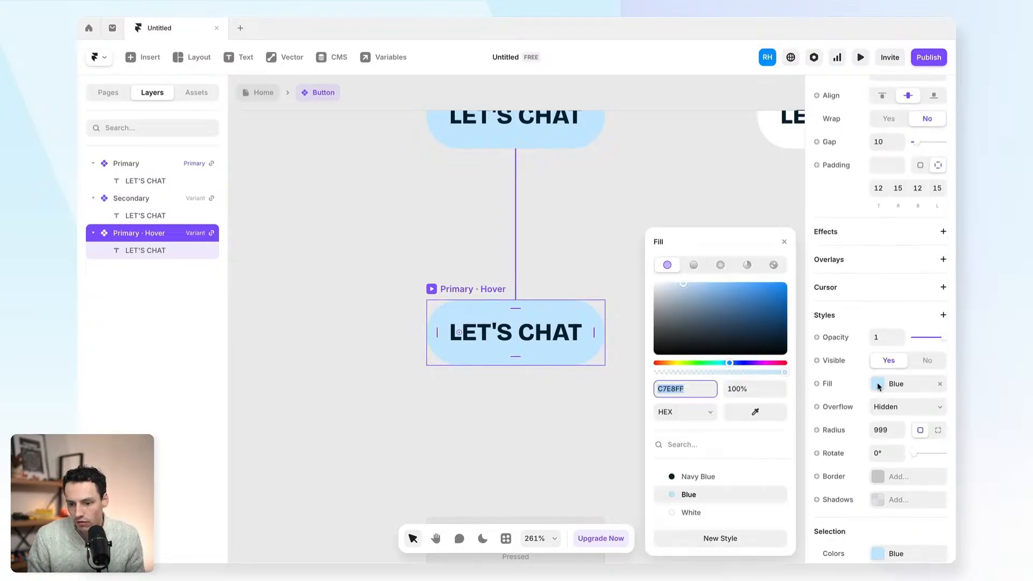
drag(683, 284, 692, 286)
click(560, 235)
- Turn the Primary variant's link into a component variable named Link
scroll(560, 235, up, 4)
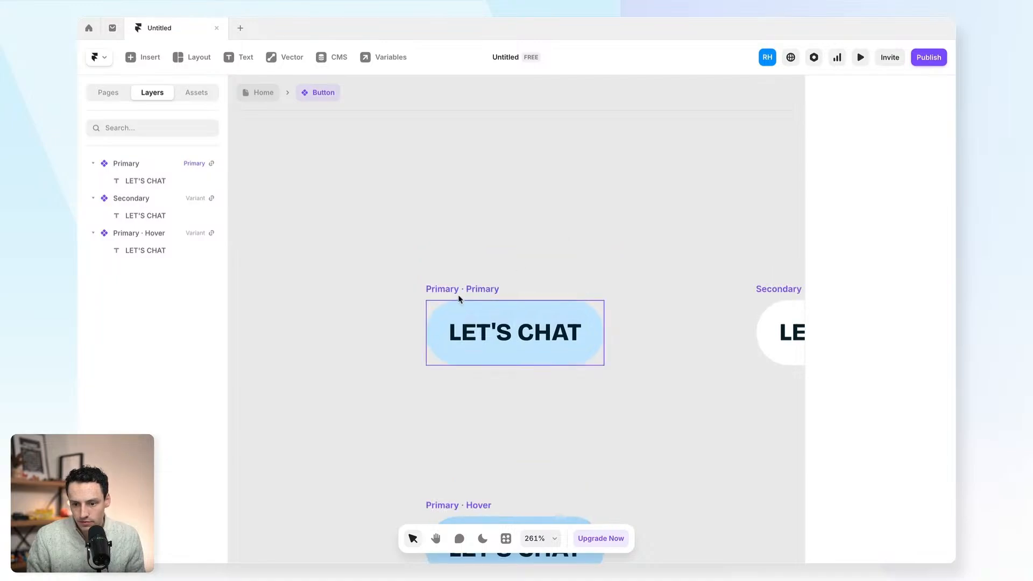
click(459, 299)
scroll(857, 245, up, 5)
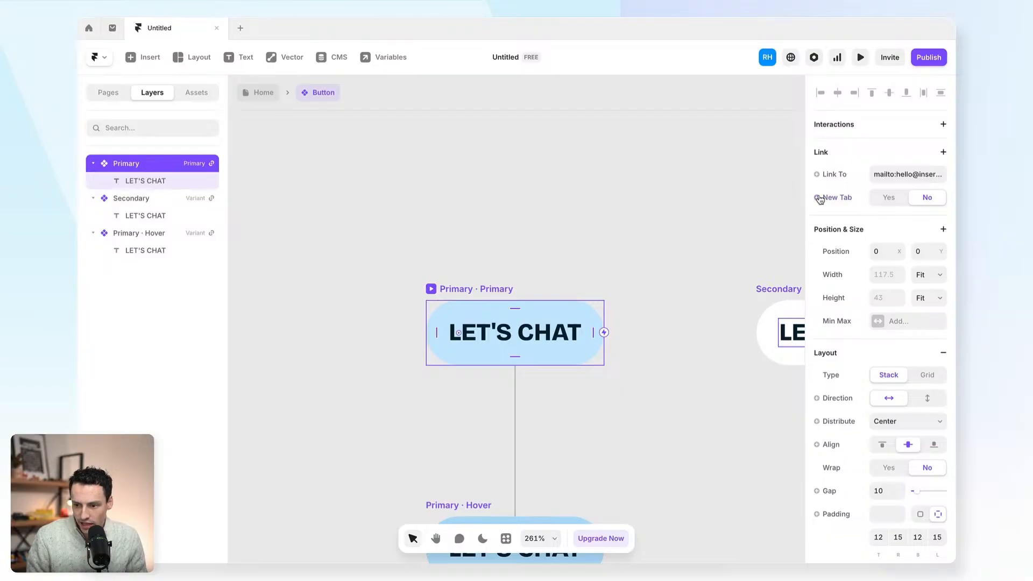
scroll(822, 487, down, 5)
scroll(837, 401, down, 5)
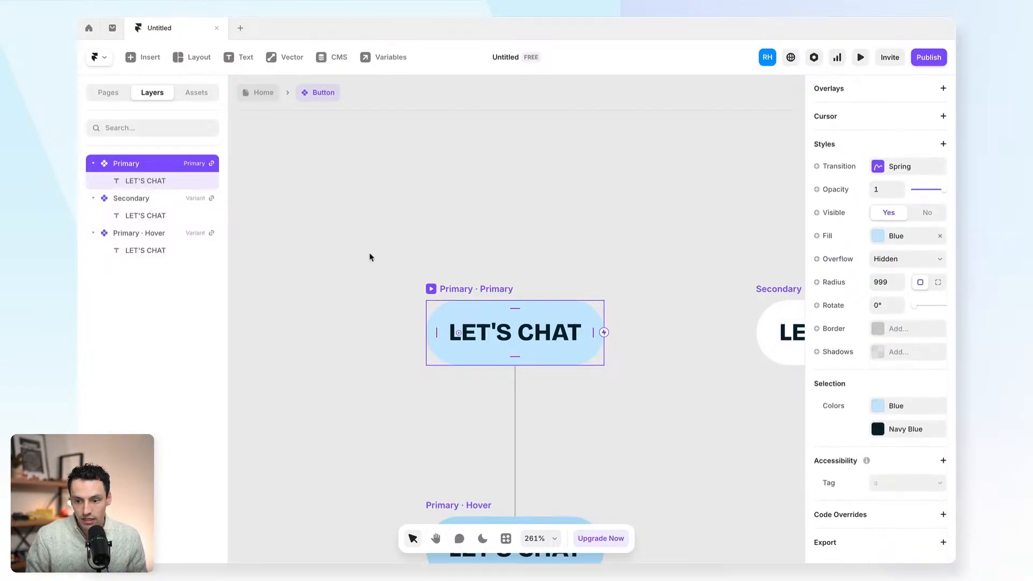
scroll(854, 253, up, 10)
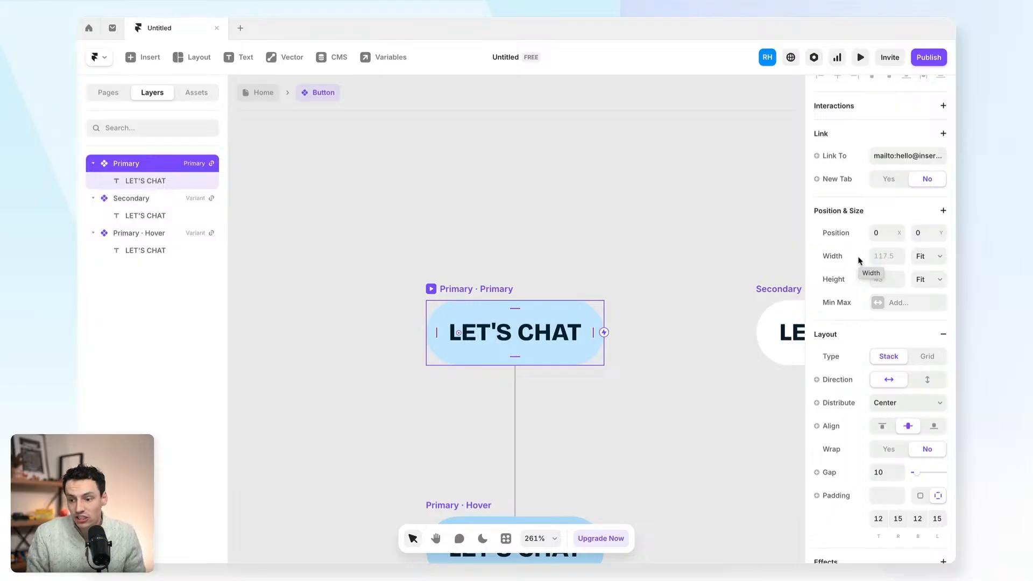
click(841, 155)
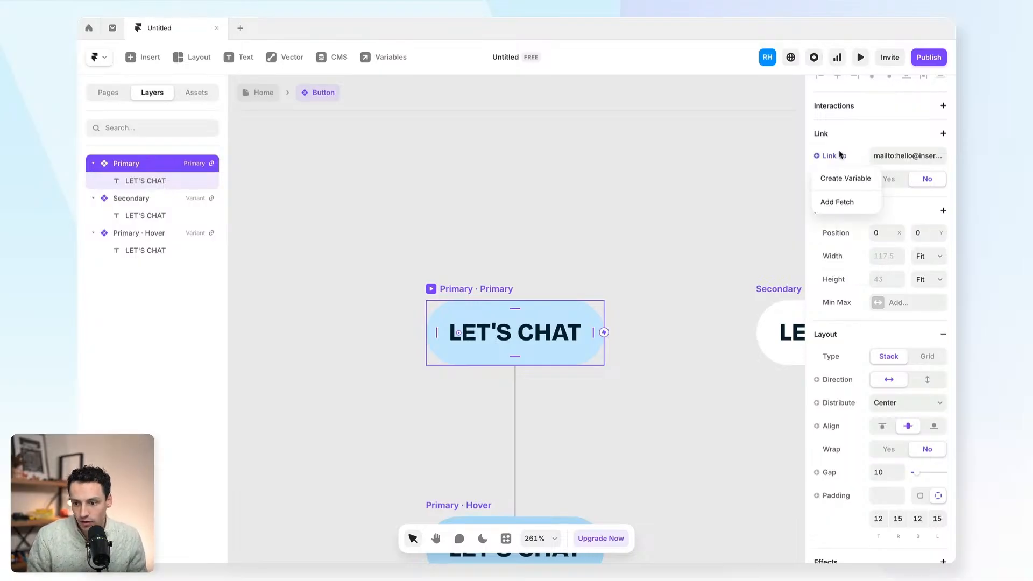
click(834, 181)
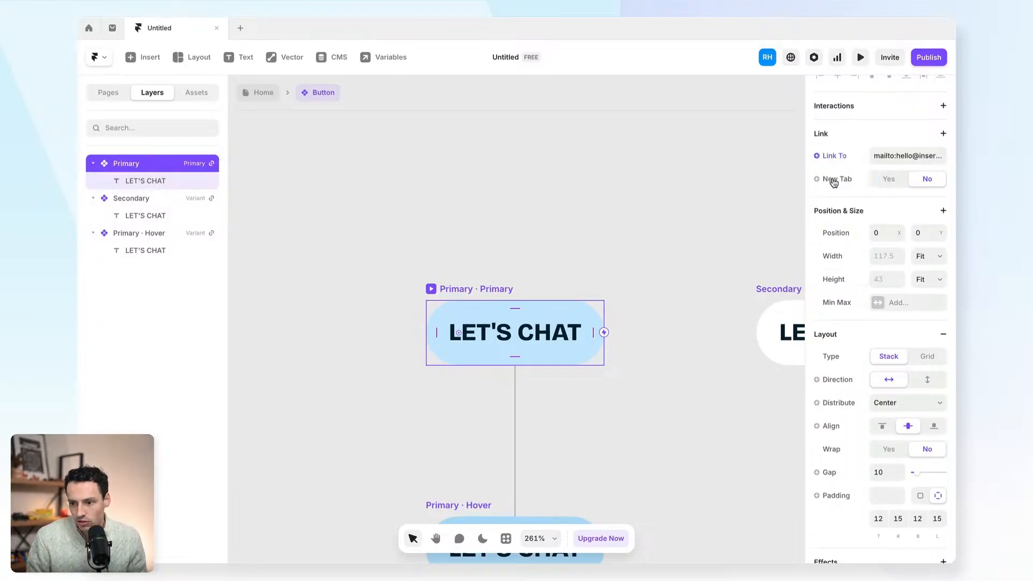
click(900, 161)
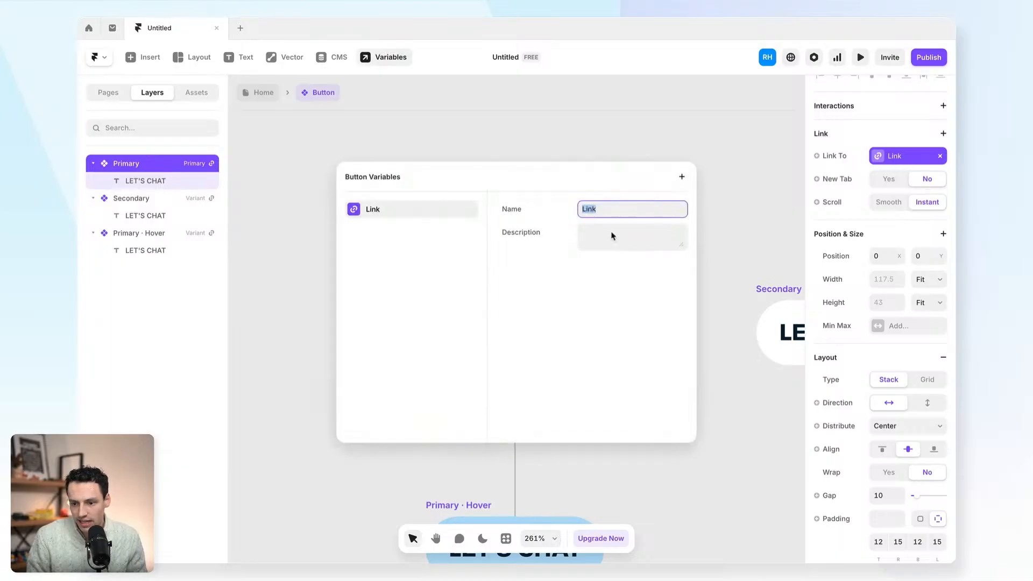
click(768, 249)
- Make the button fill a colour variable named 'BG Color' and return to Home
scroll(877, 386, down, 7)
scroll(877, 386, down, 2)
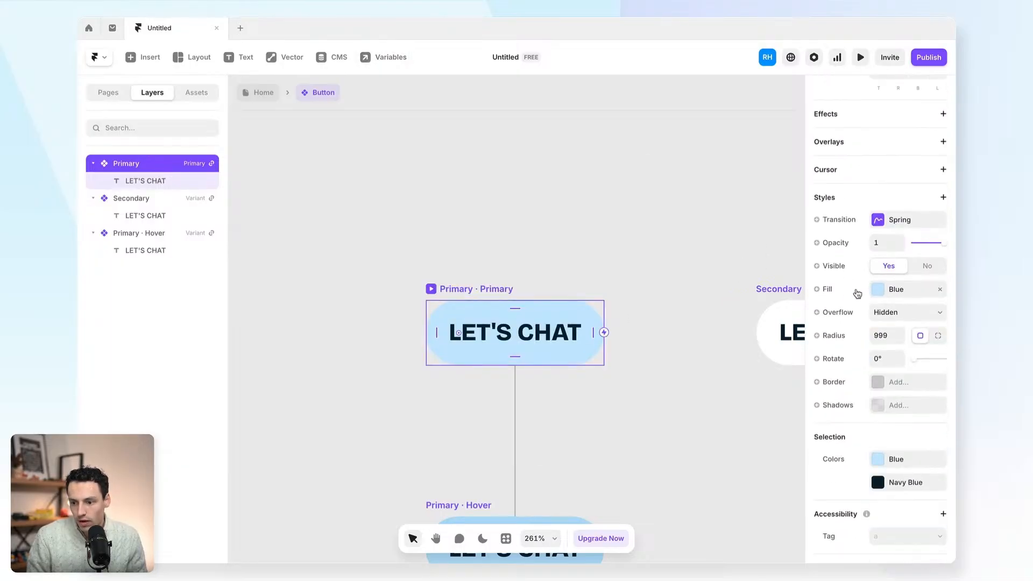
click(837, 291)
mouse_move(836, 311)
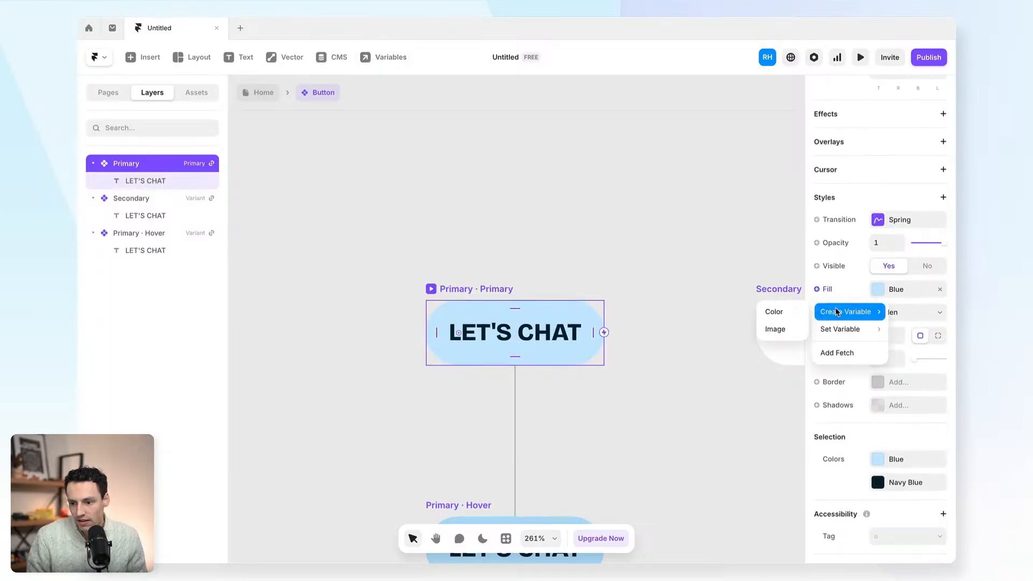
click(785, 317)
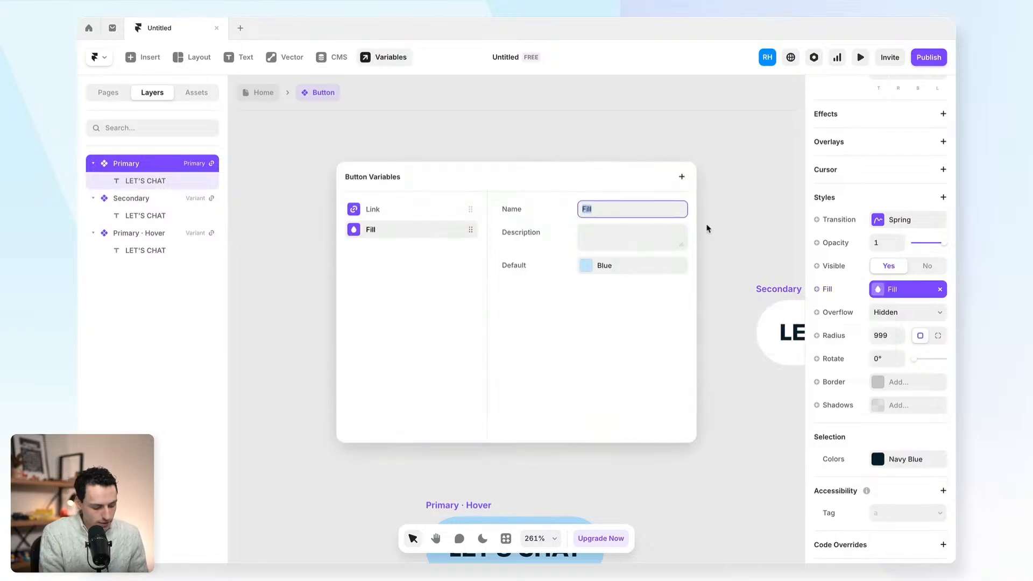
text(BG Color)
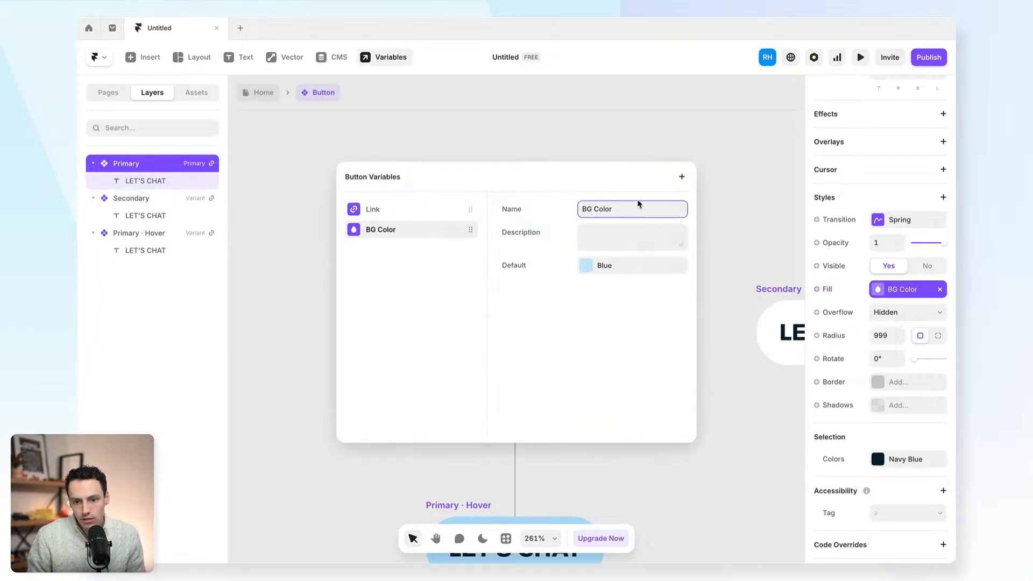
click(316, 165)
click(266, 101)
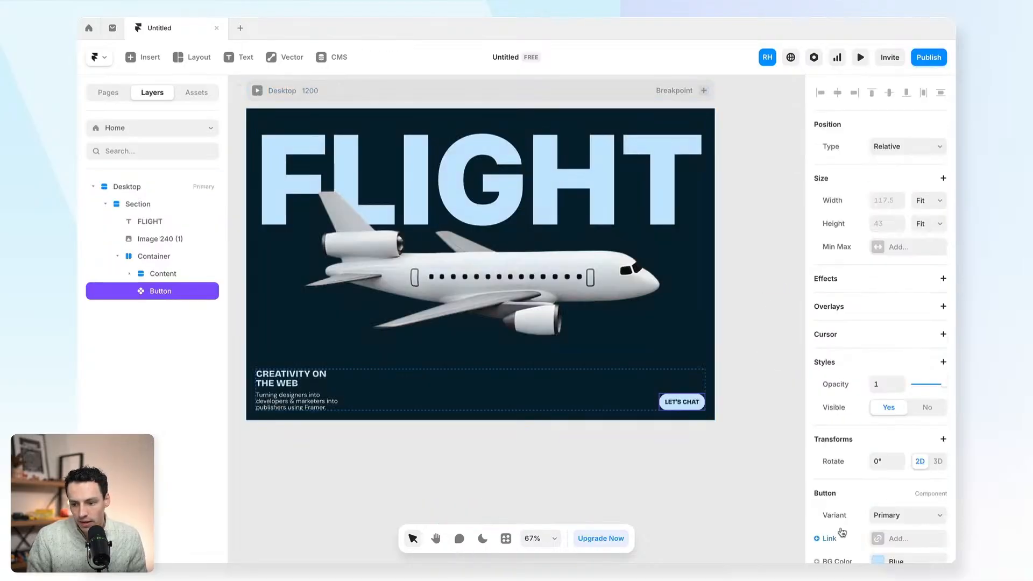
- Try a greyish-blue BG Color on the hero button, then undo it
scroll(845, 511, down, 2)
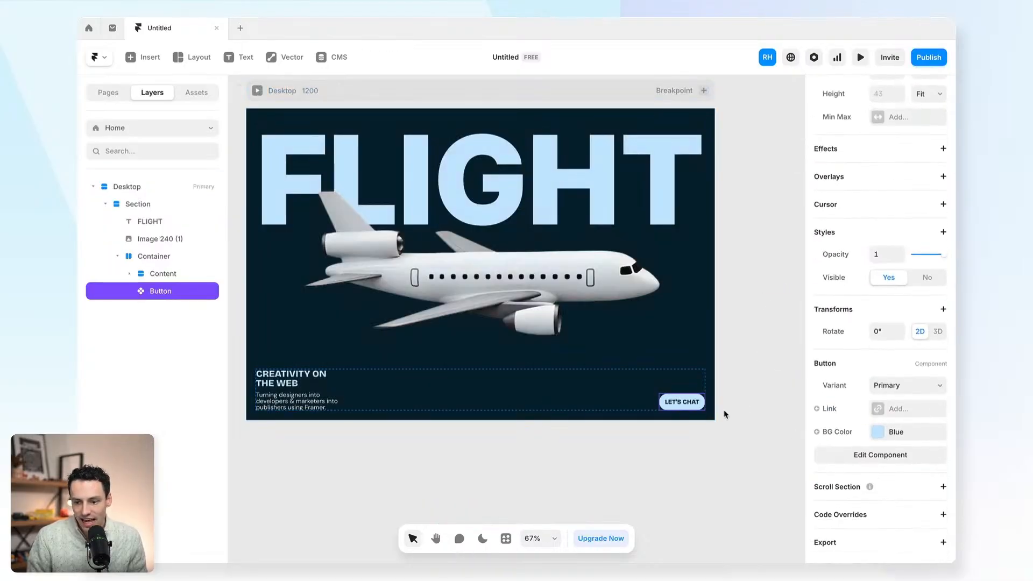
click(878, 432)
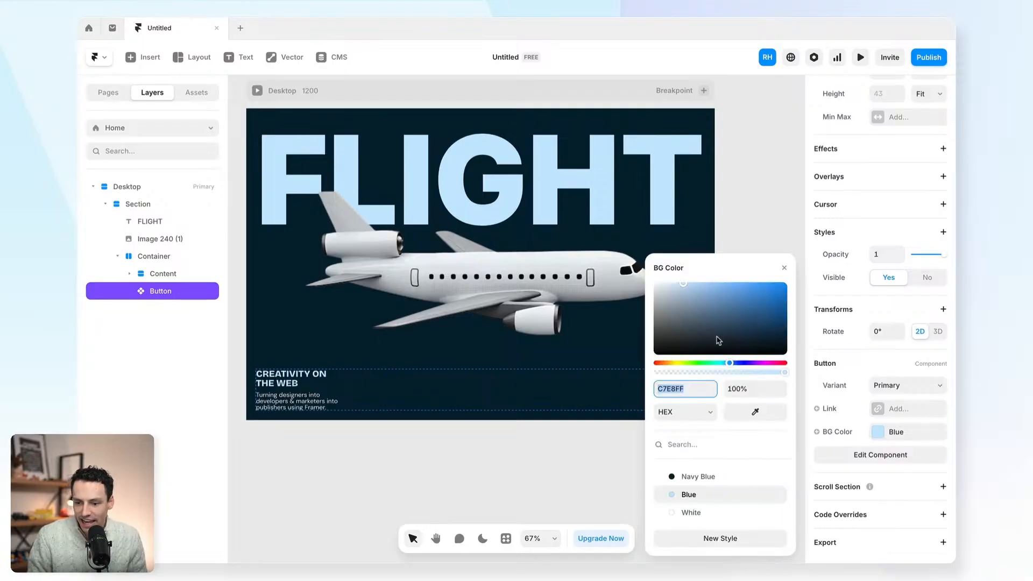
scroll(538, 373, right, 3)
click(745, 300)
drag(745, 300, 655, 283)
click(676, 234)
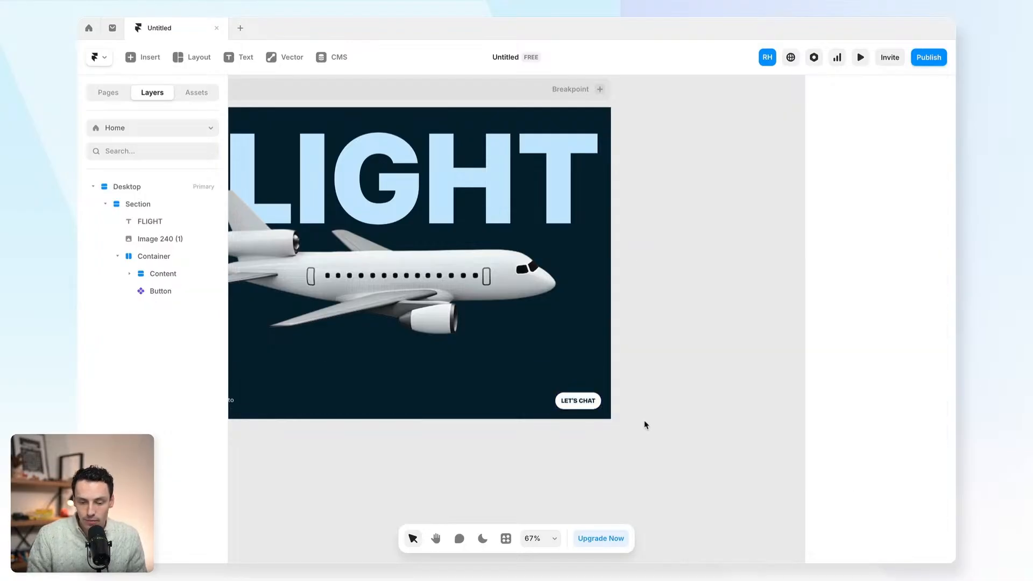
scroll(646, 426, left, 2)
key(ctrl+z)
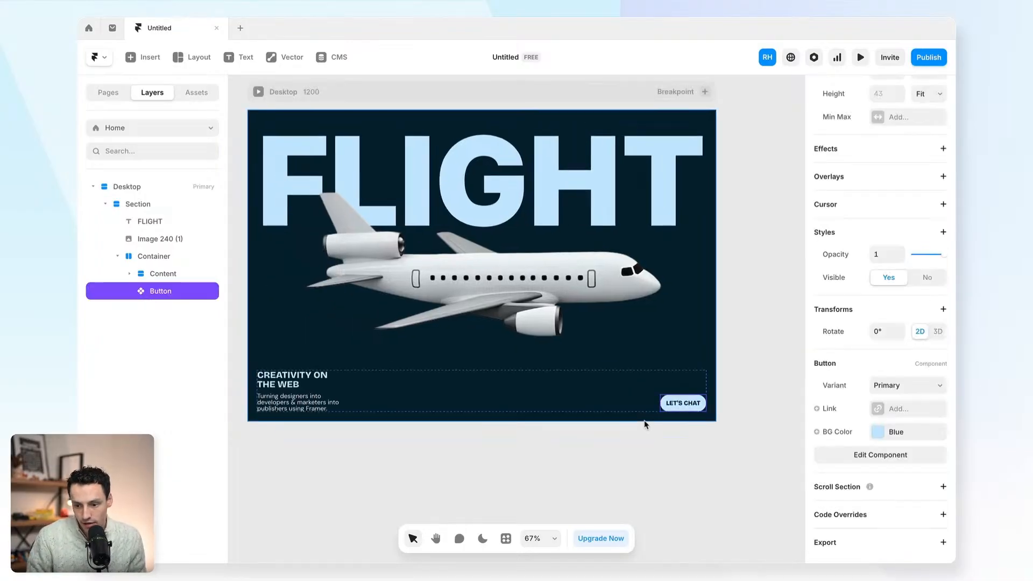
- Set the Button component's corner radius to 0, then undo to restore rounded corners
double_click(695, 407)
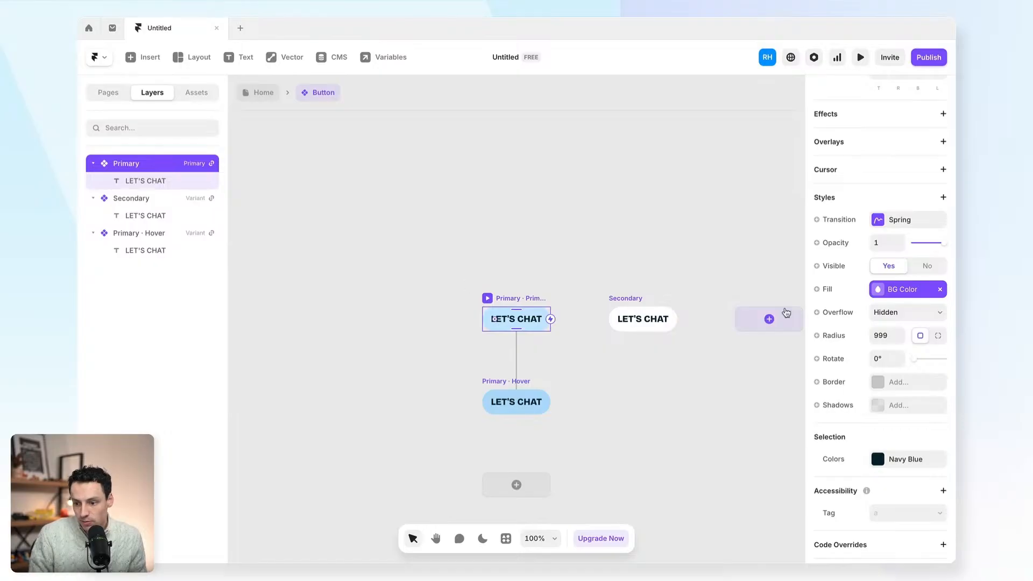
click(889, 339)
text(0)
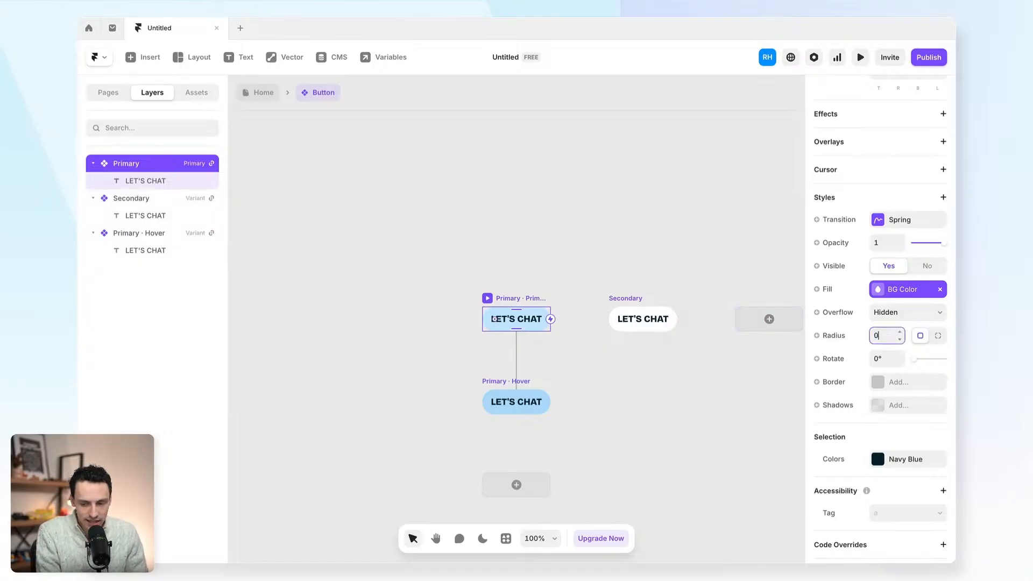
click(252, 92)
key(ctrl+z)
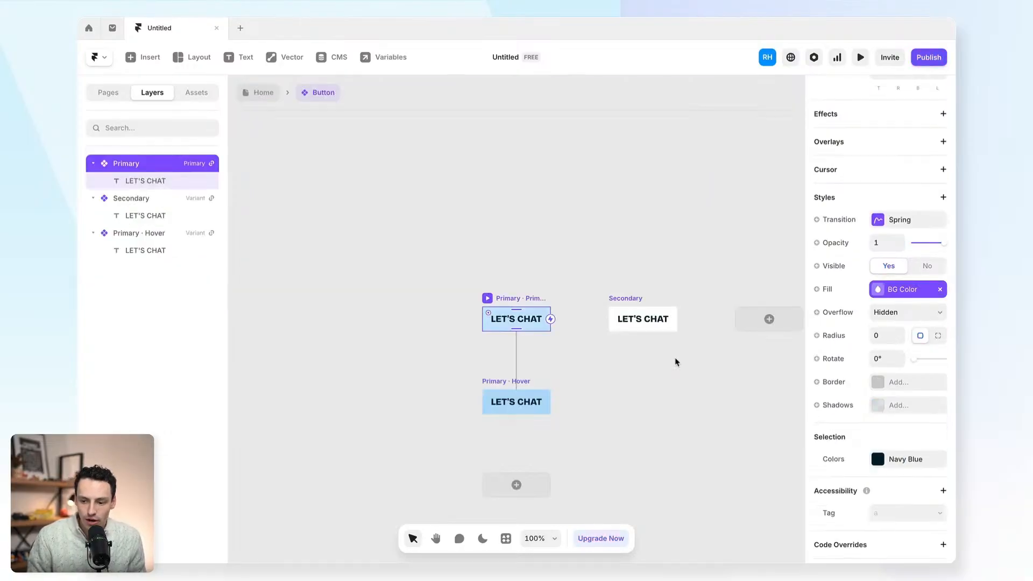
click(443, 237)
- Link the LET'S CHAT button to a mailto address with the contact's e-mail
click(251, 92)
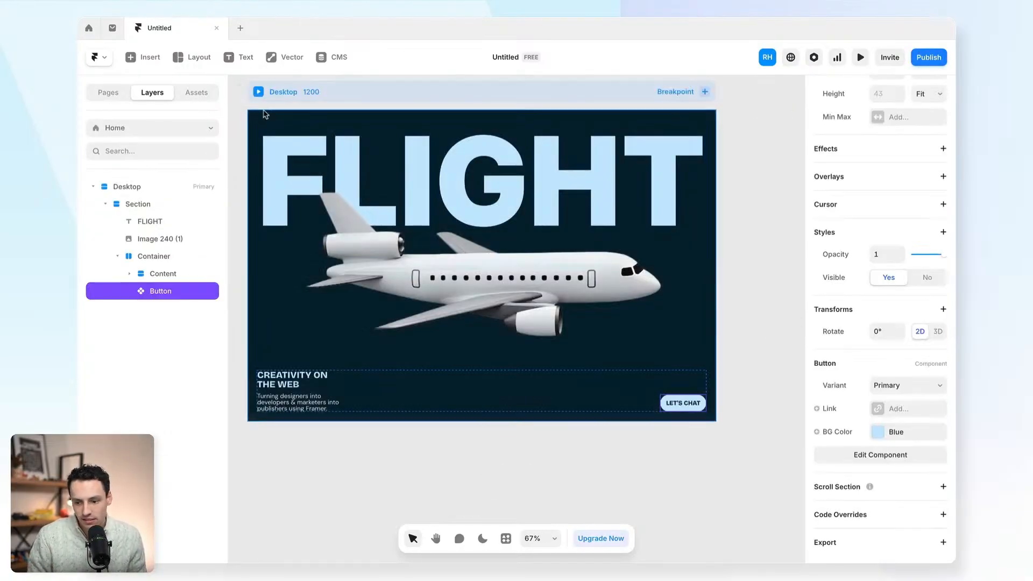
click(883, 410)
click(765, 443)
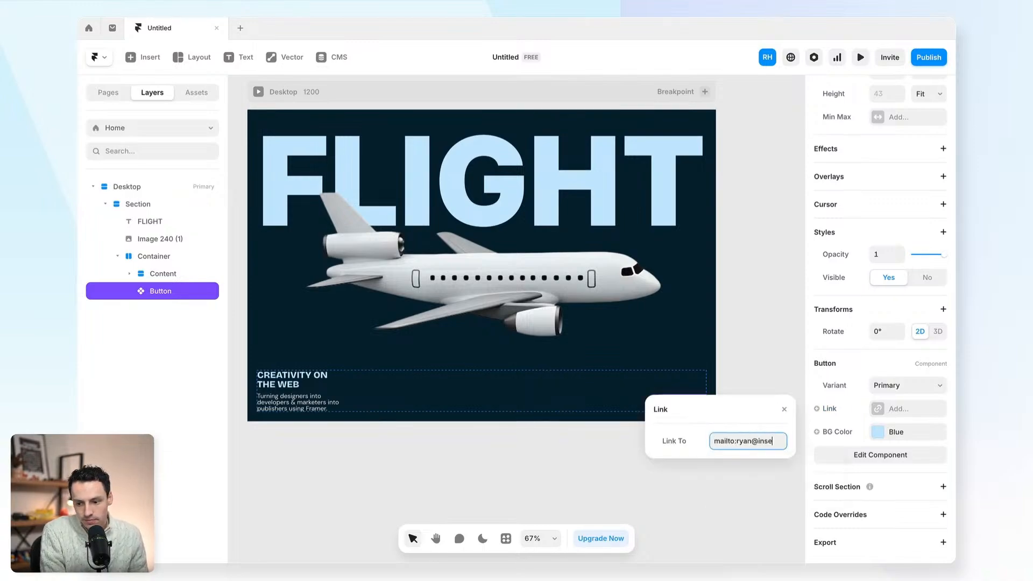
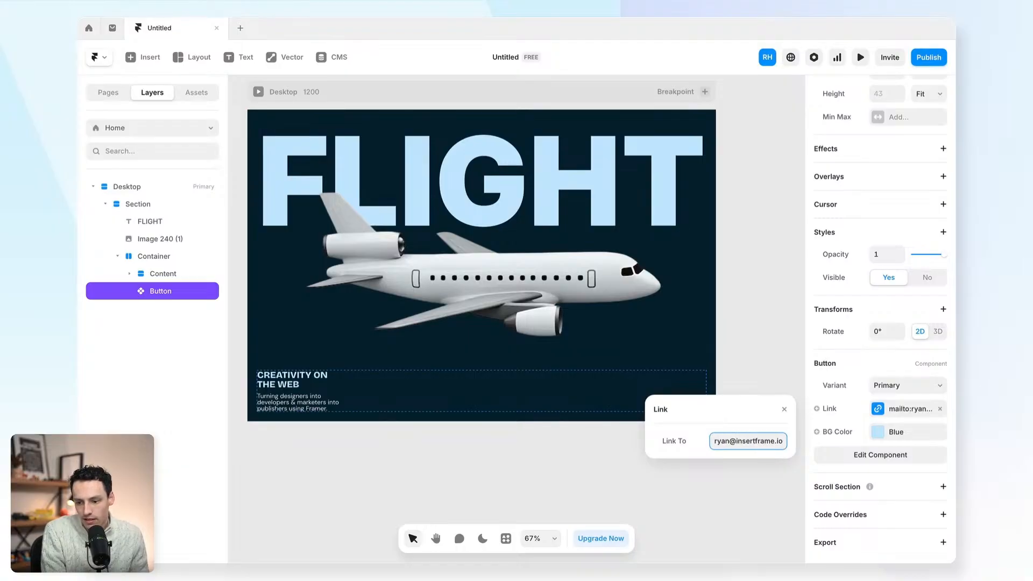
click(747, 355)
click(670, 407)
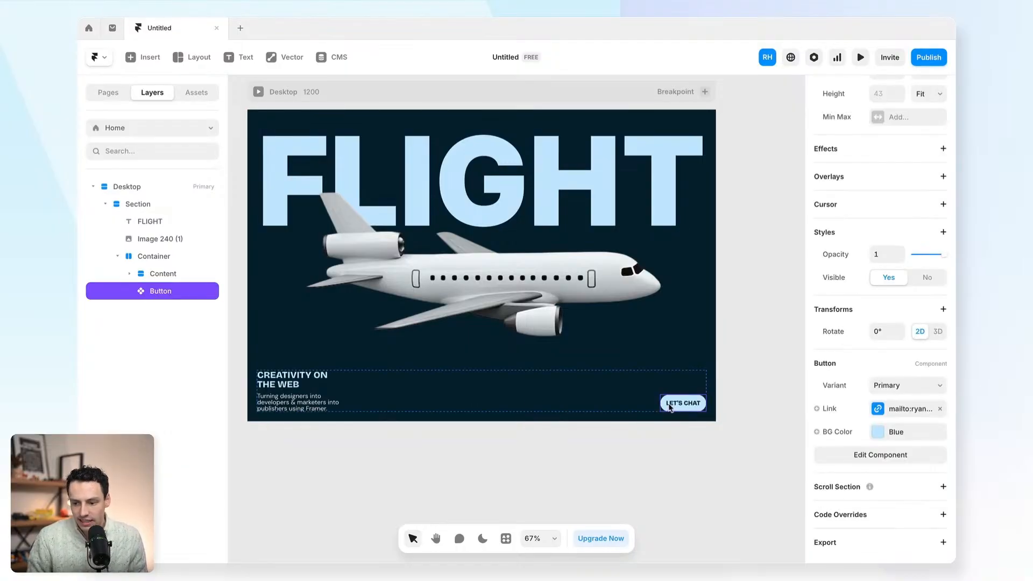
click(742, 361)
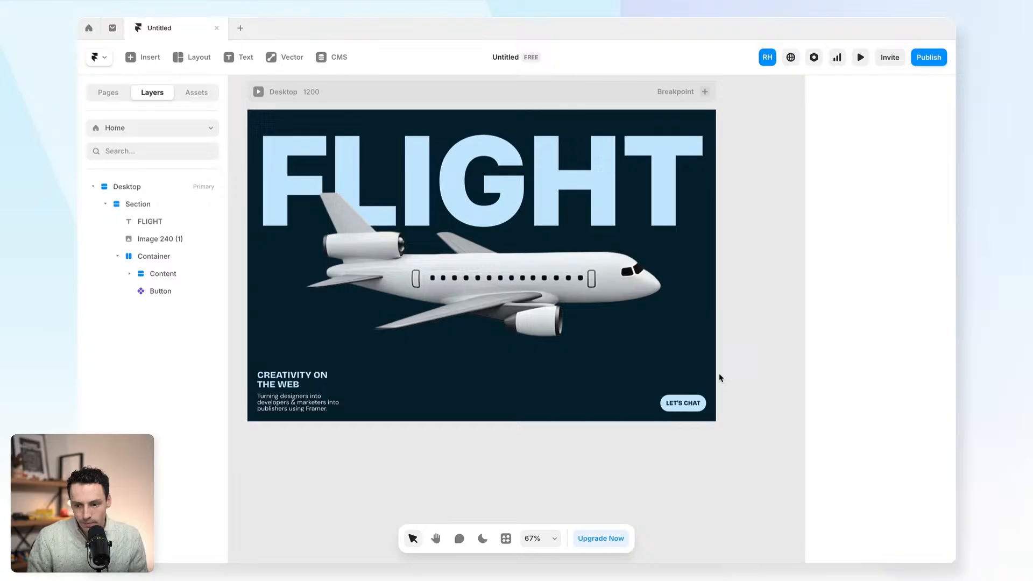
- Try the Secondary variant on the button, then undo back to Primary
click(683, 403)
click(908, 386)
click(903, 401)
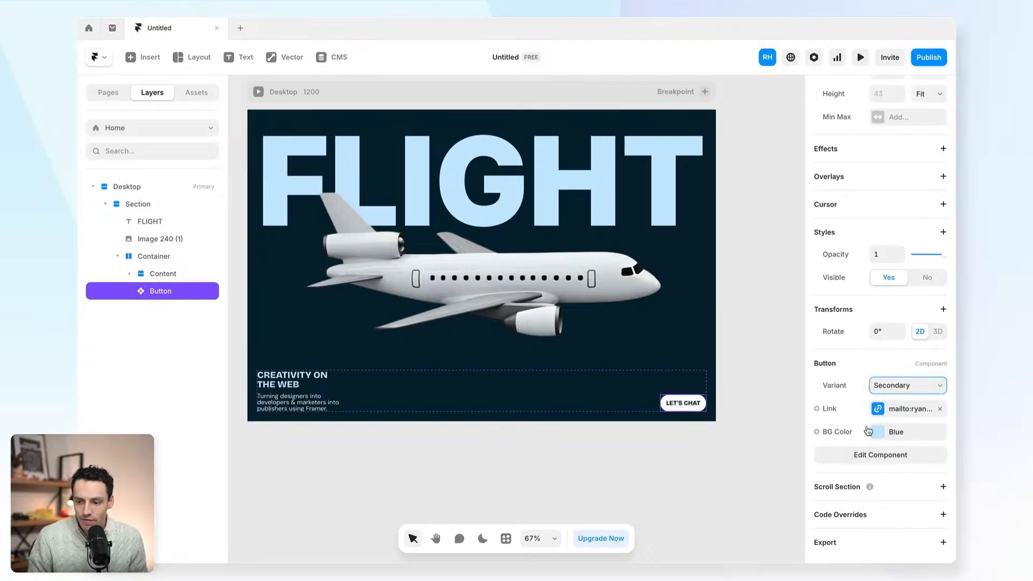
key(ctrl+z)
click(751, 336)
scroll(743, 337, up, 3)
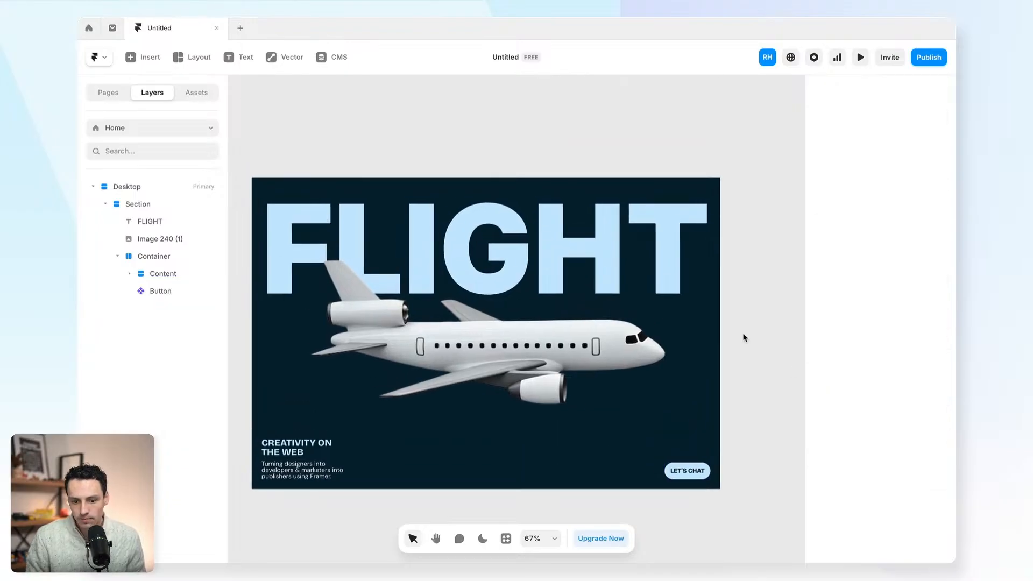
ctrl+scroll(657, 288, up, 1)
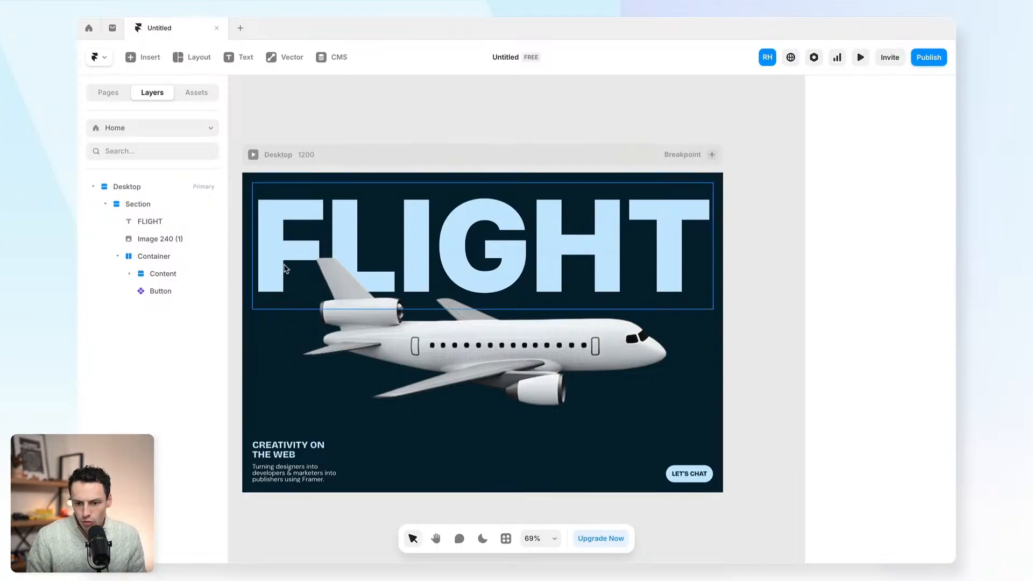
- Draw a new frame over the airplane in the hero and name it Border
click(267, 355)
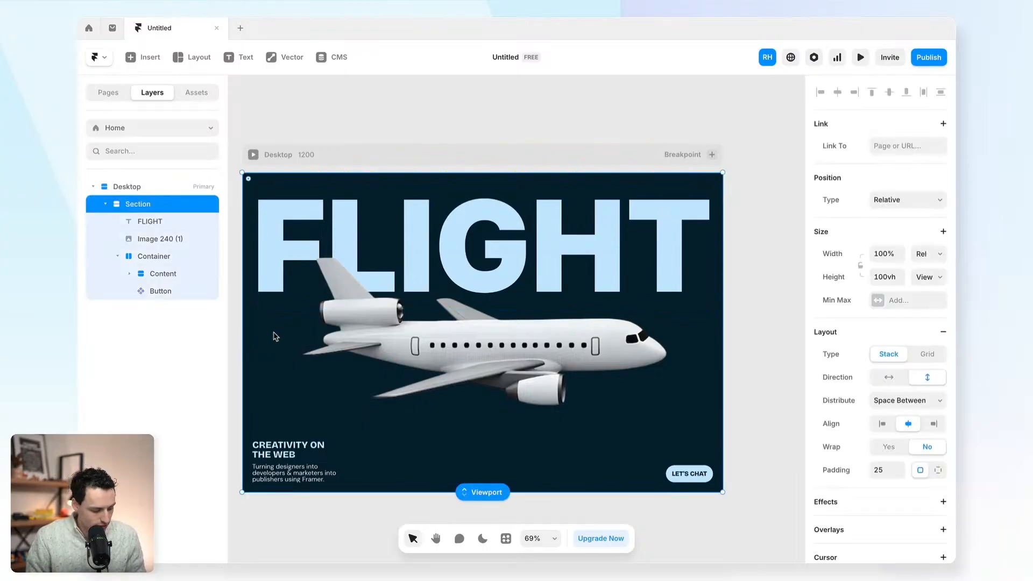
key(f)
drag(265, 318, 693, 429)
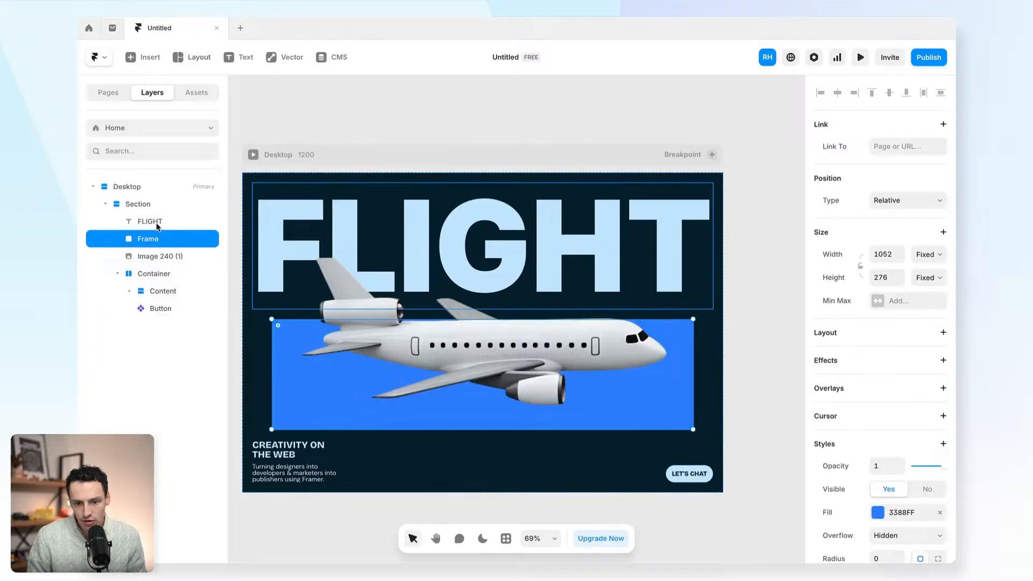
double_click(144, 239)
text(Border)
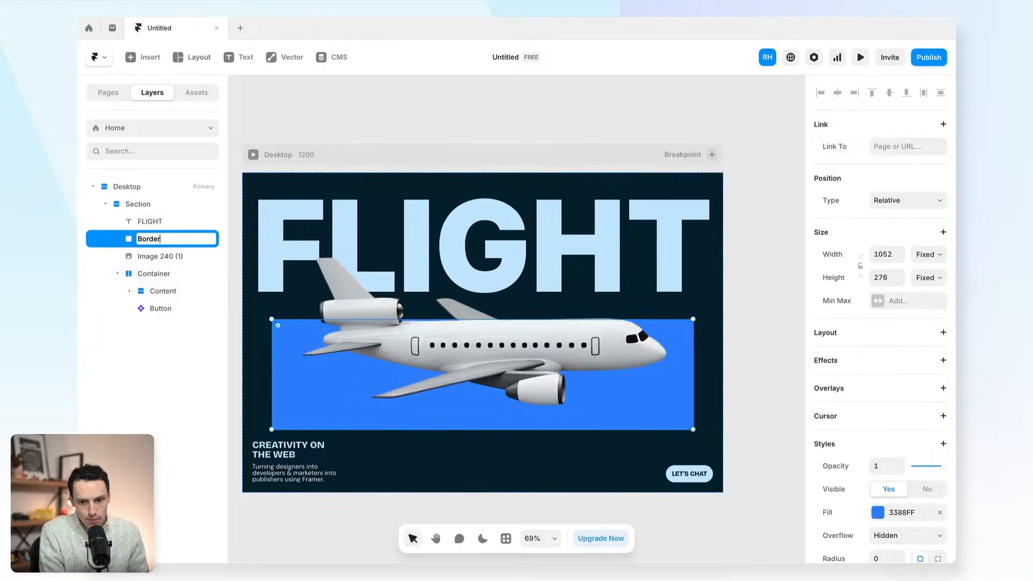
key(Return)
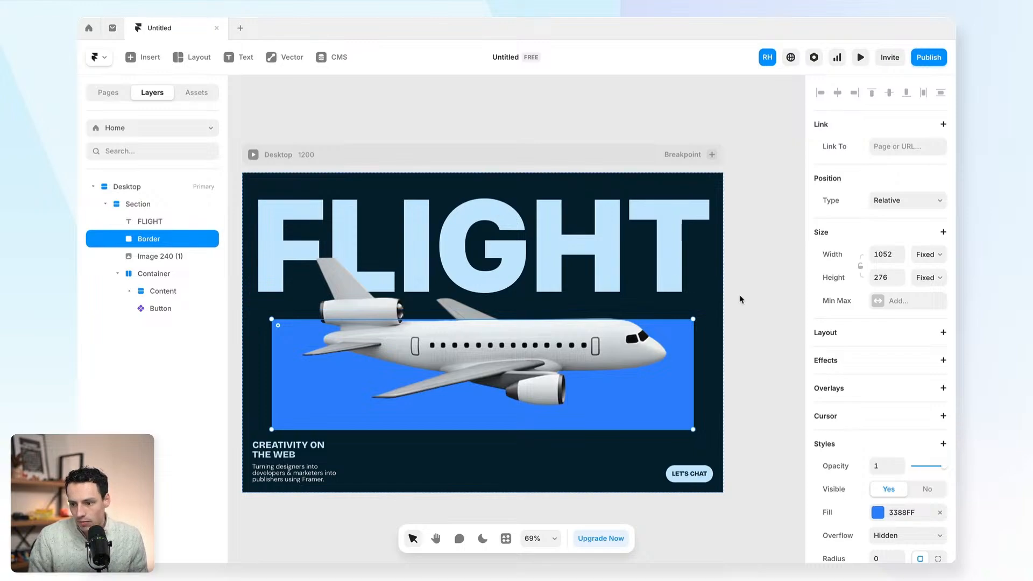
- Size the Border frame to 100% width and Fill height
click(887, 255)
text(100%)
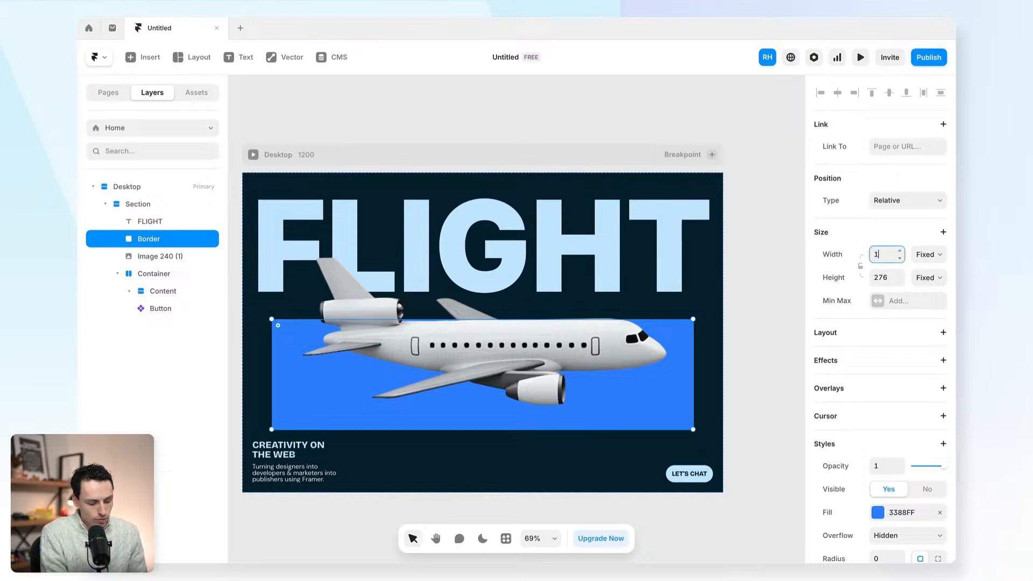
key(Return)
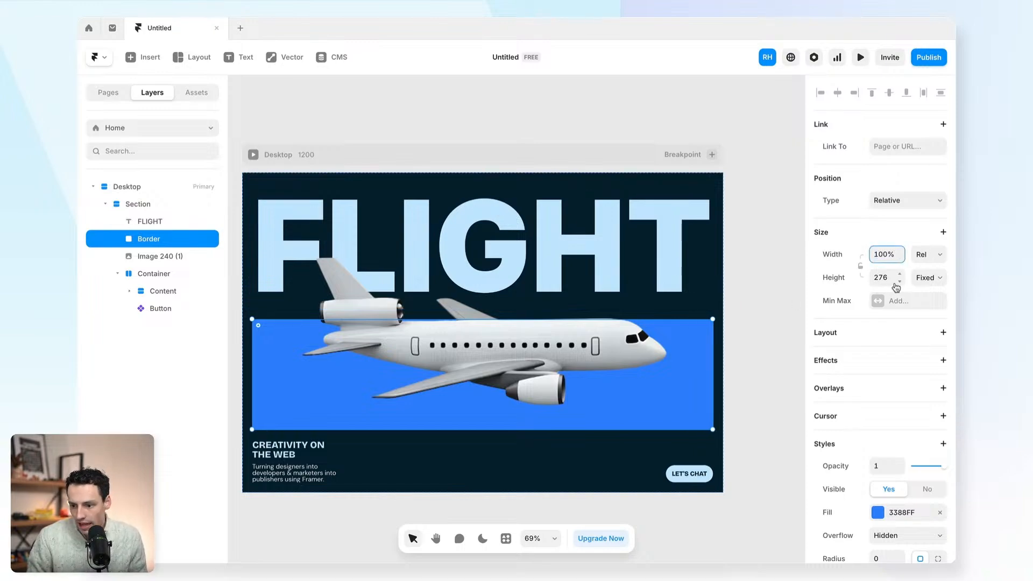
click(923, 278)
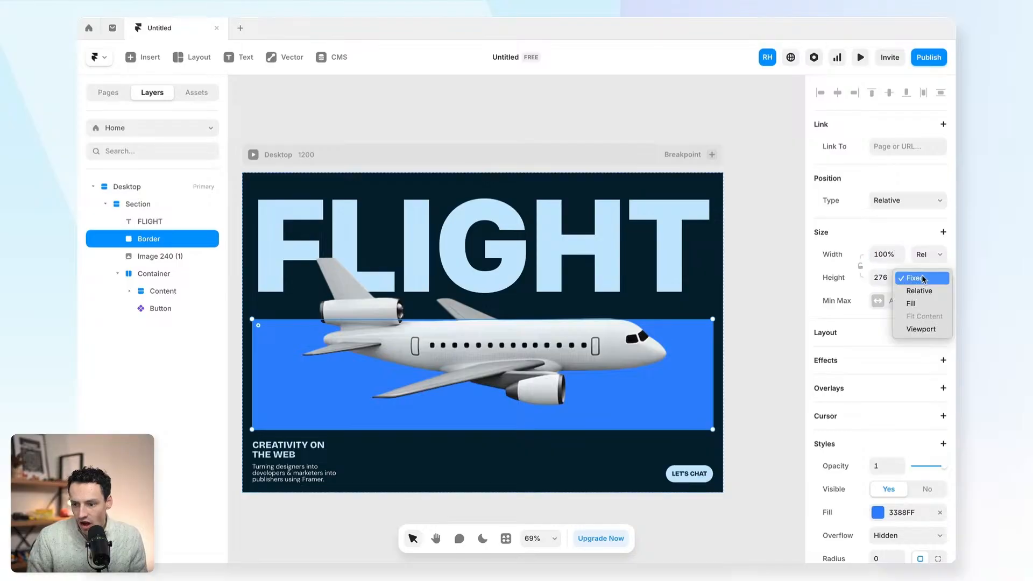
click(921, 304)
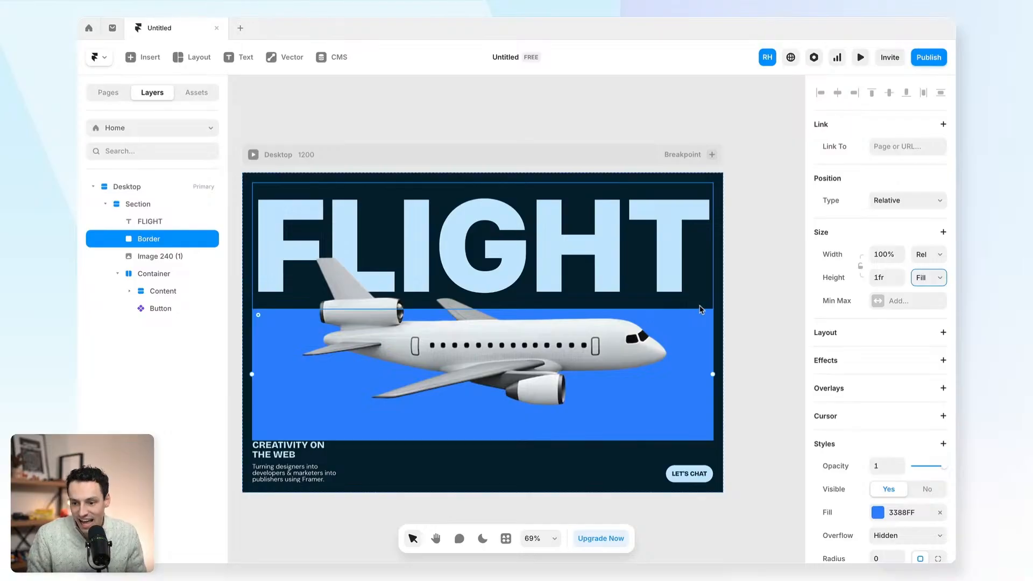
- Remove the Border frame's fill and give it a white outline at about 25% opacity
scroll(907, 505, down, 3)
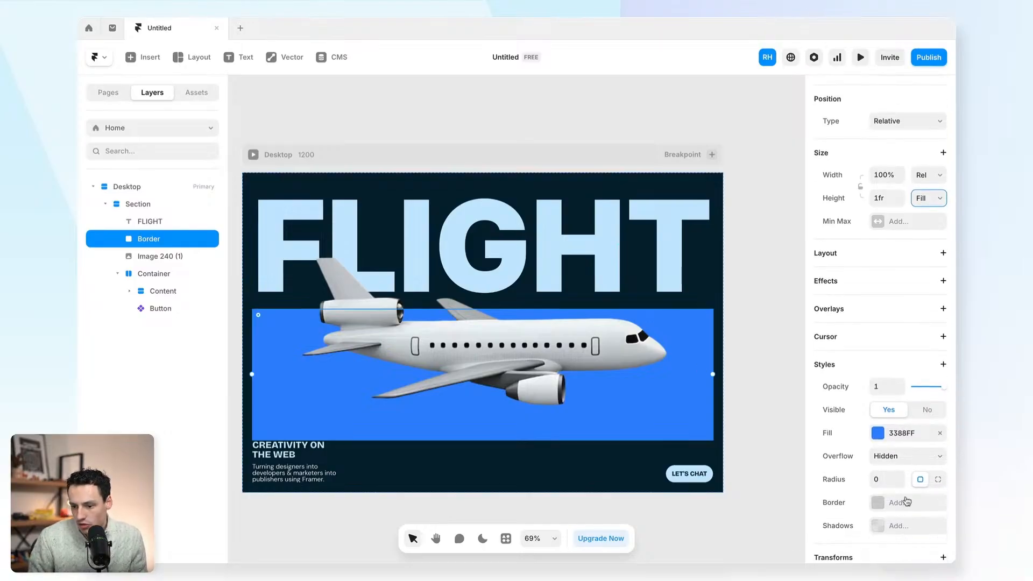
click(940, 433)
scroll(877, 409, down, 3)
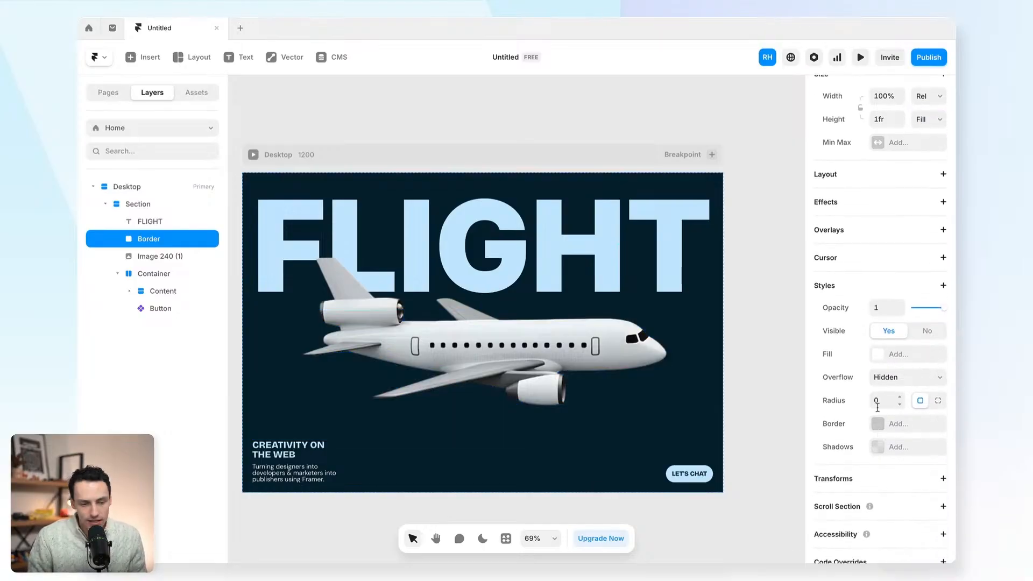
click(876, 423)
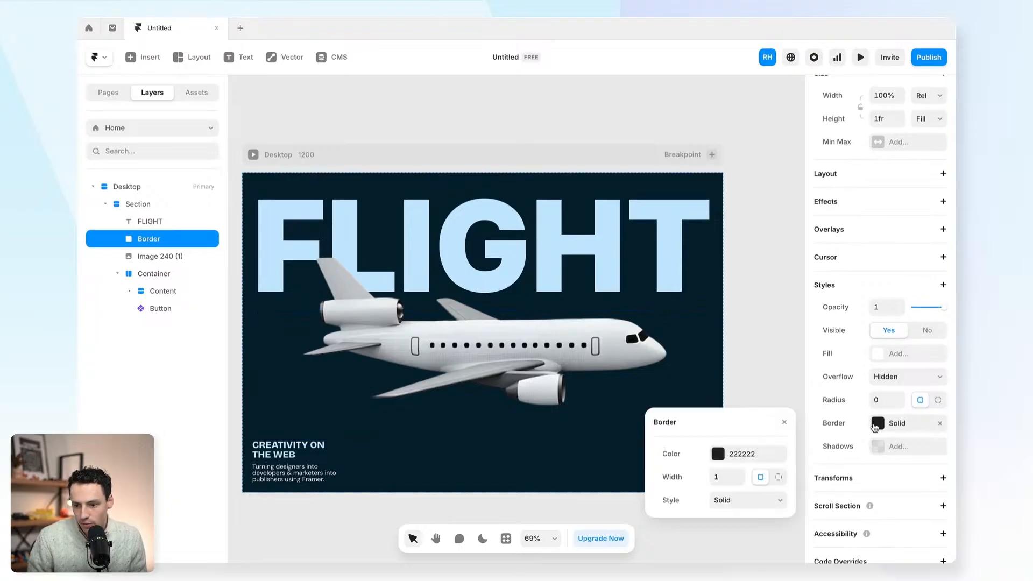
click(720, 454)
click(691, 512)
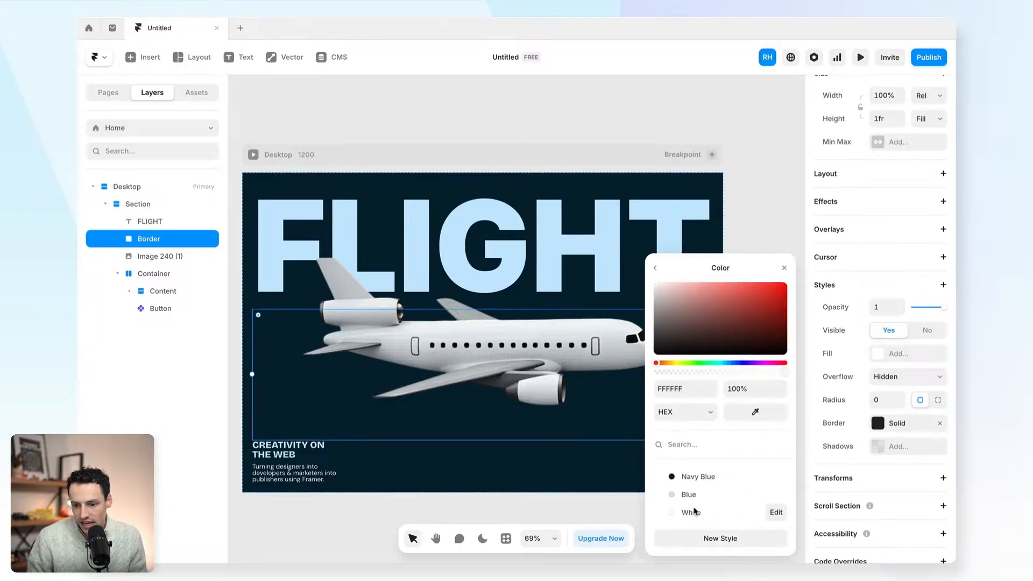
click(686, 372)
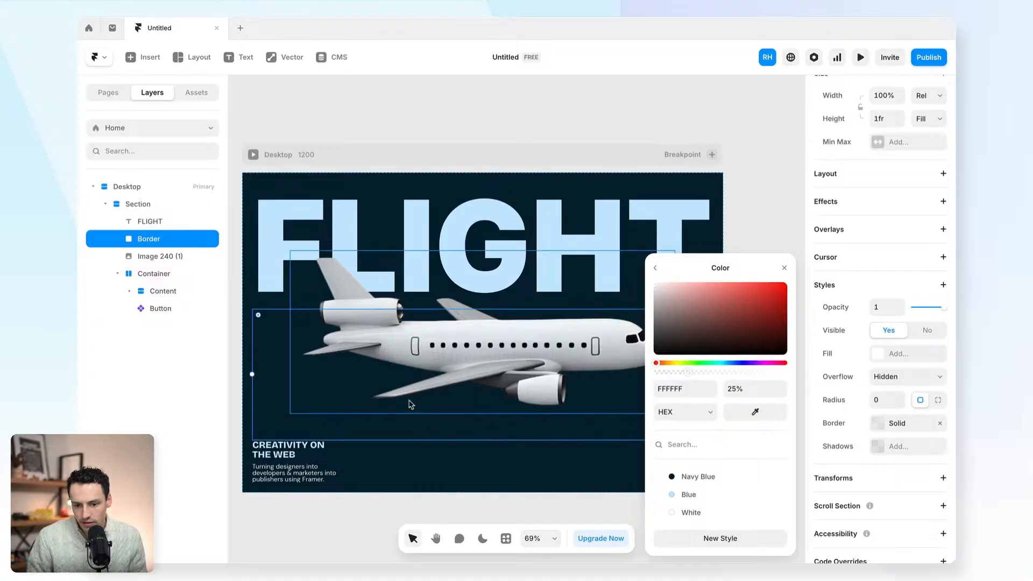
click(764, 240)
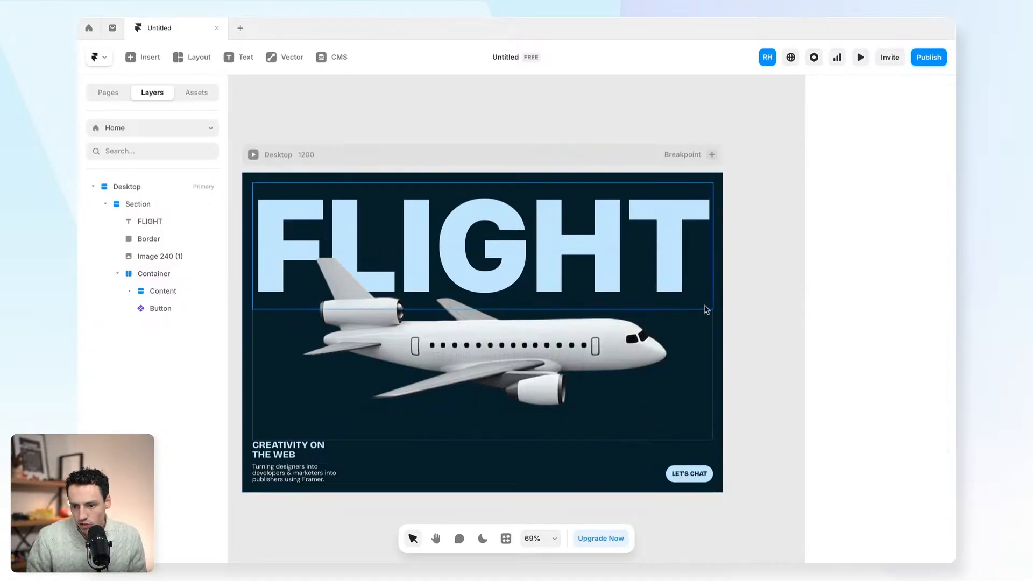
- Stack the hero section's content from the top and check its layers
click(150, 208)
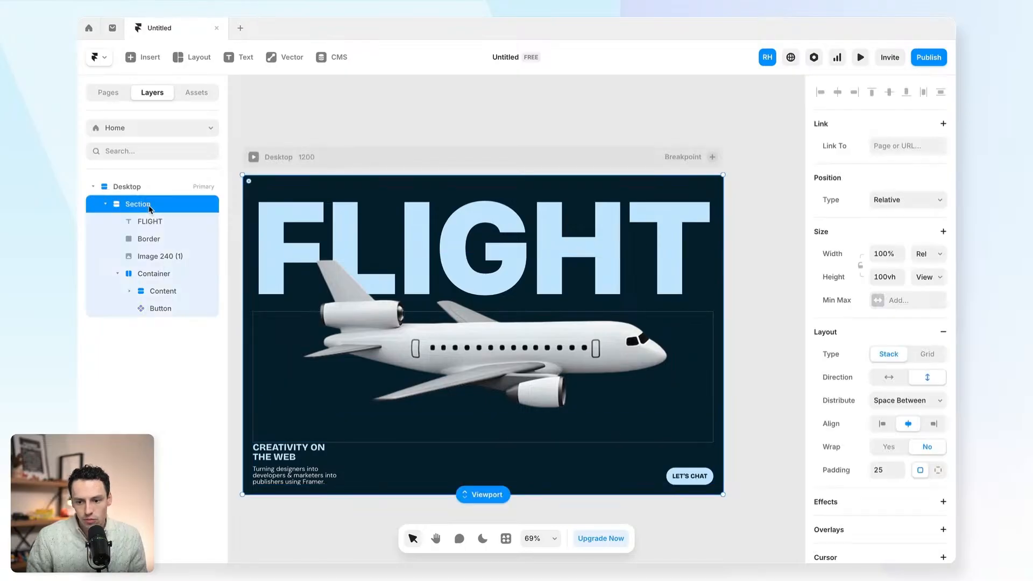
click(914, 405)
click(901, 368)
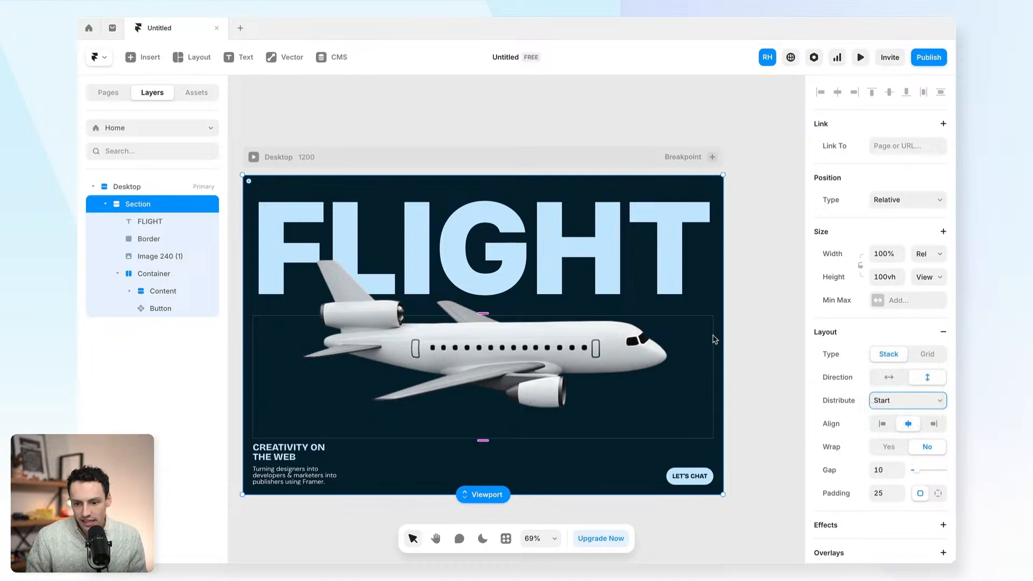
scroll(256, 347, up, 1)
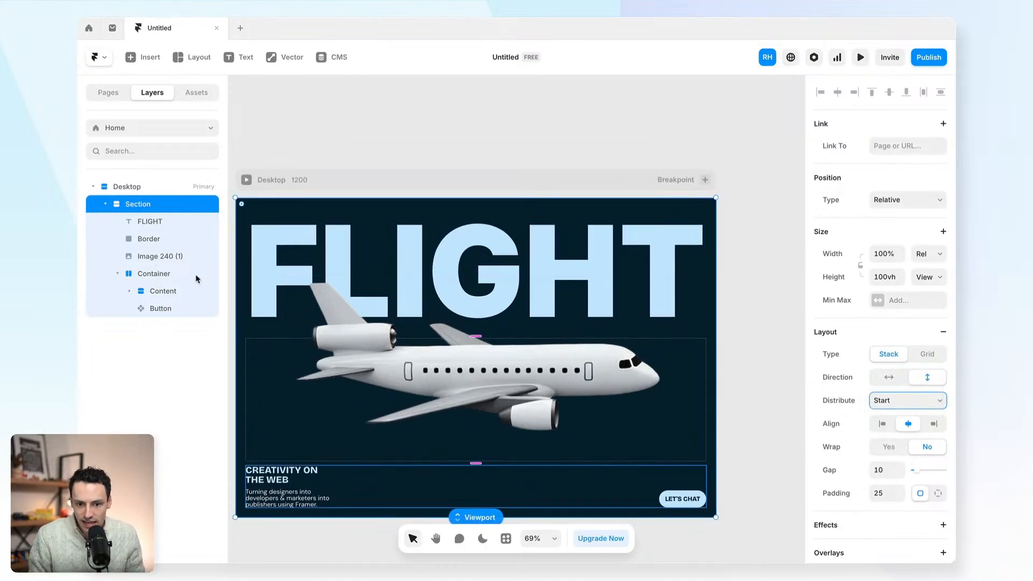
click(150, 255)
click(250, 367)
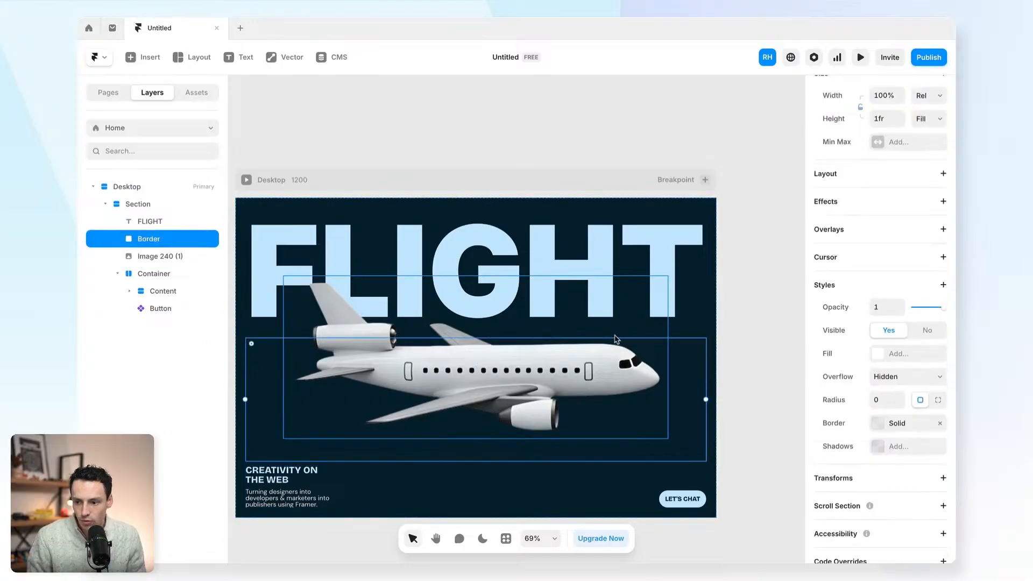
scroll(900, 271, up, 3)
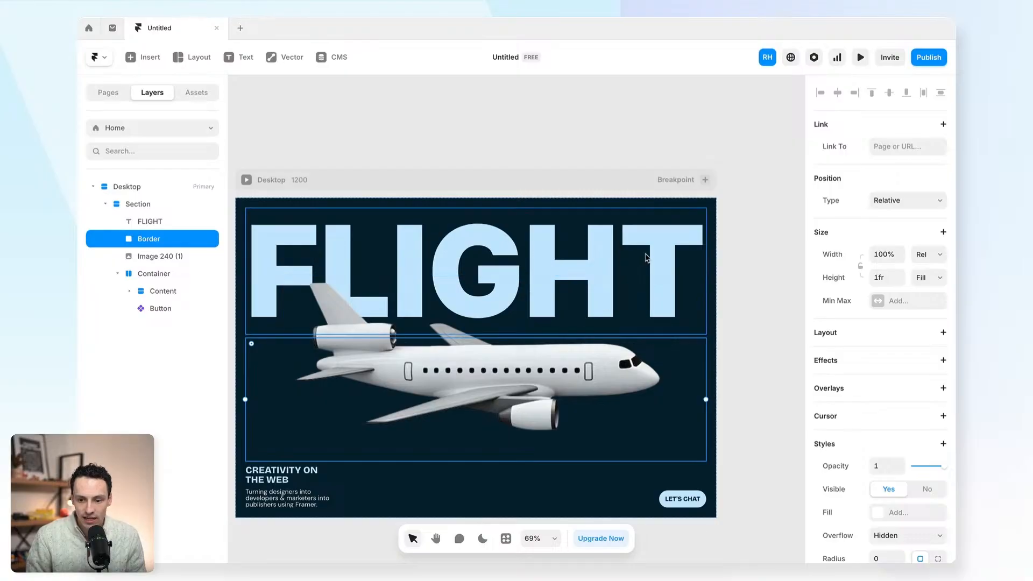
click(617, 277)
click(627, 498)
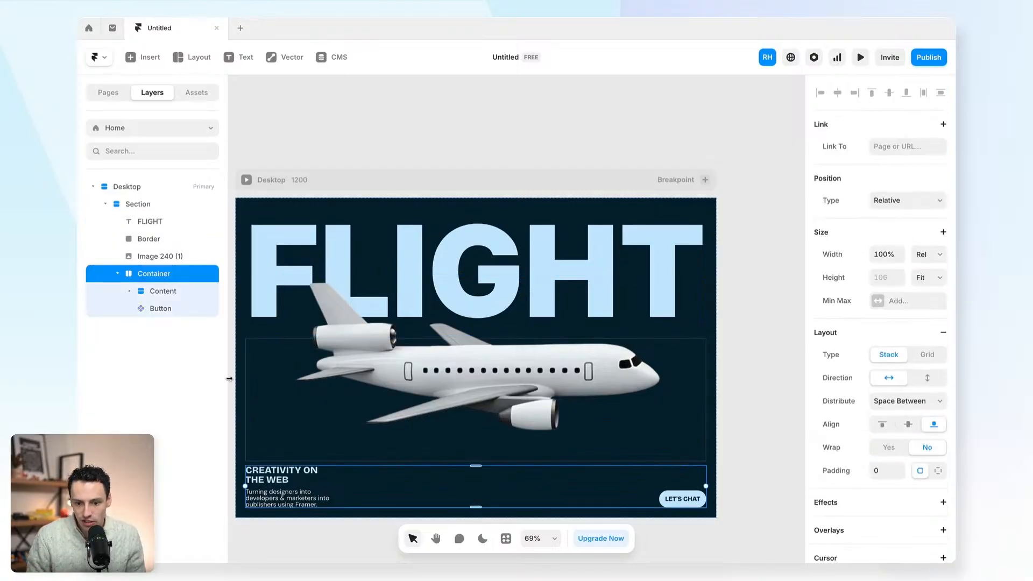
- Set the hero section's gap to 20 between headline, Border frame and bottom row
click(254, 340)
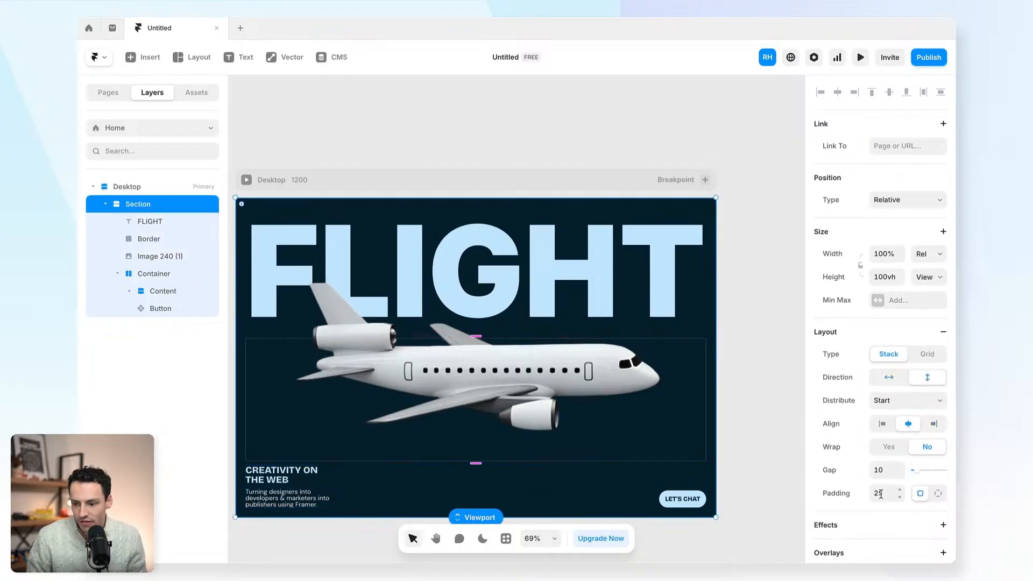
mouse_move(920, 473)
mouse_down()
mouse_move(932, 471)
mouse_move(918, 474)
mouse_up()
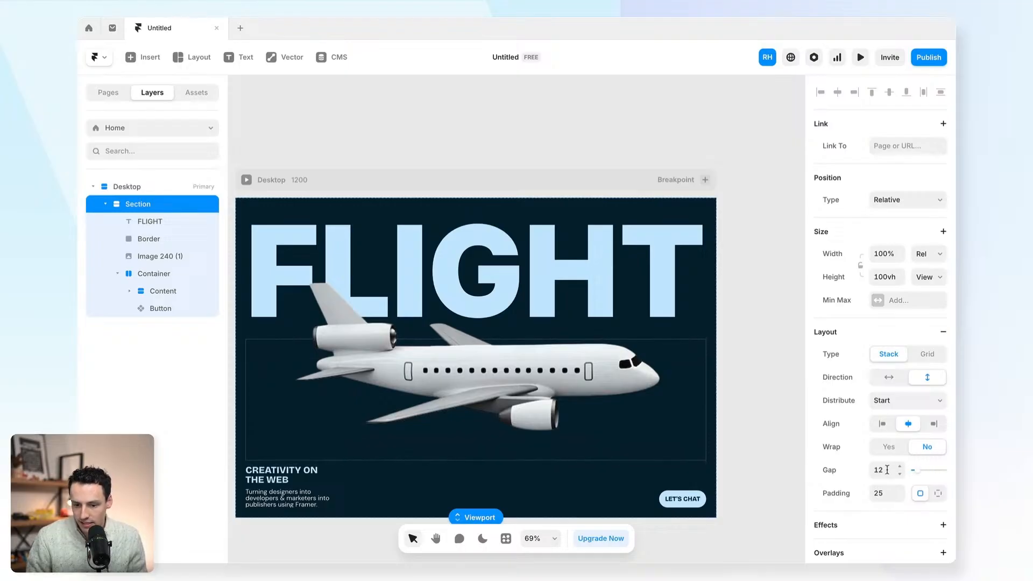
click(887, 470)
text(20)
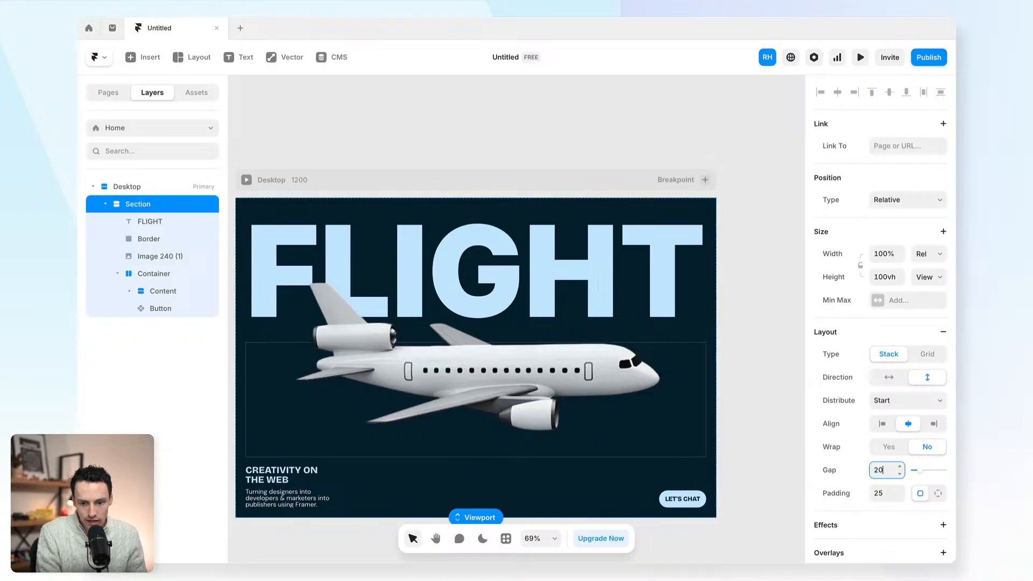
click(411, 471)
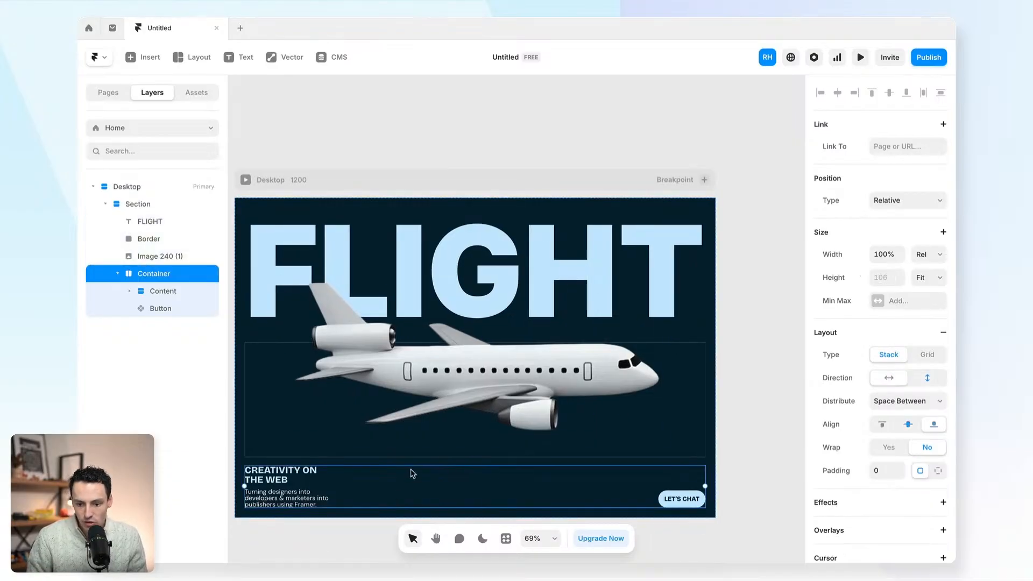
click(293, 315)
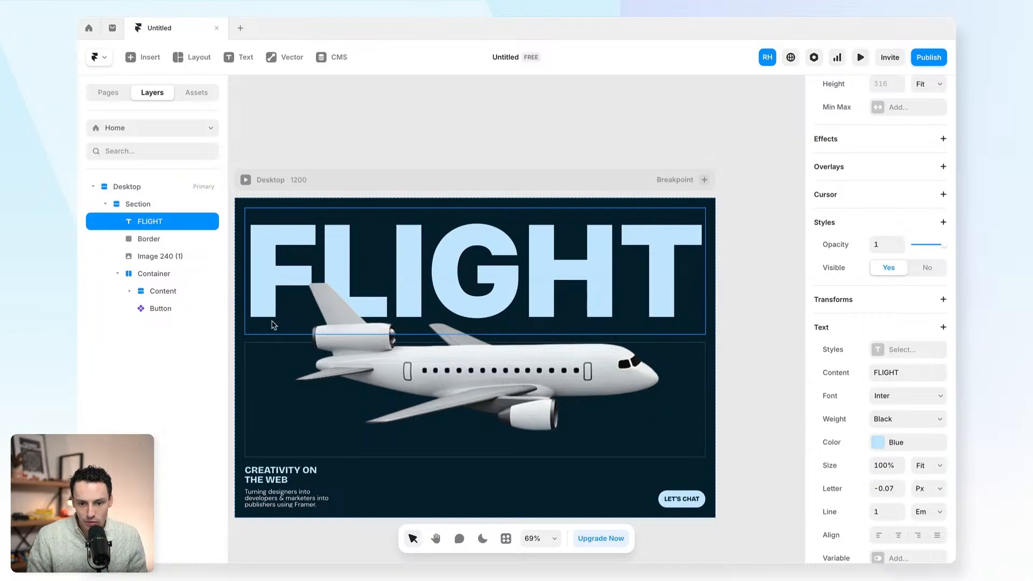
click(260, 361)
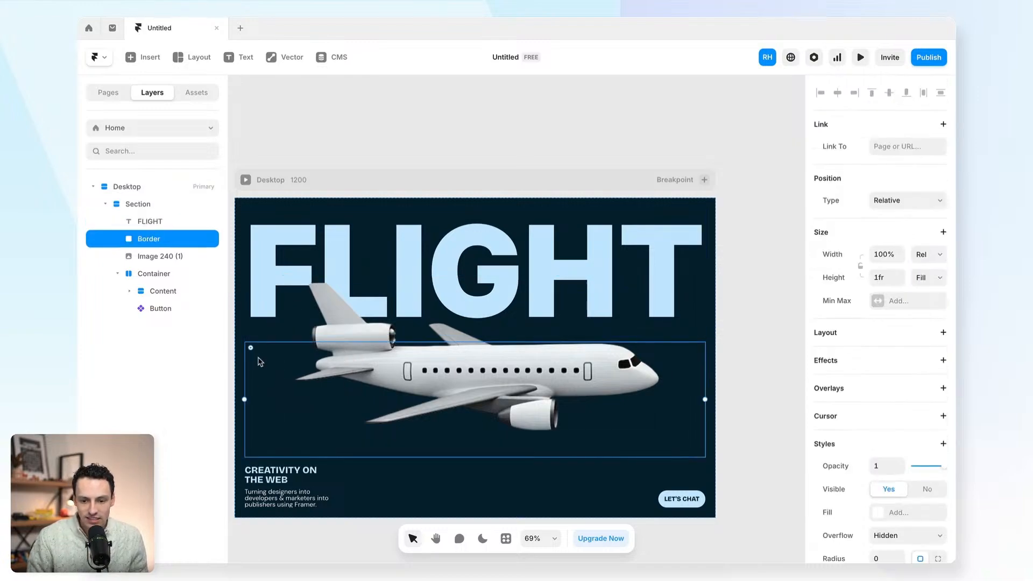
click(746, 389)
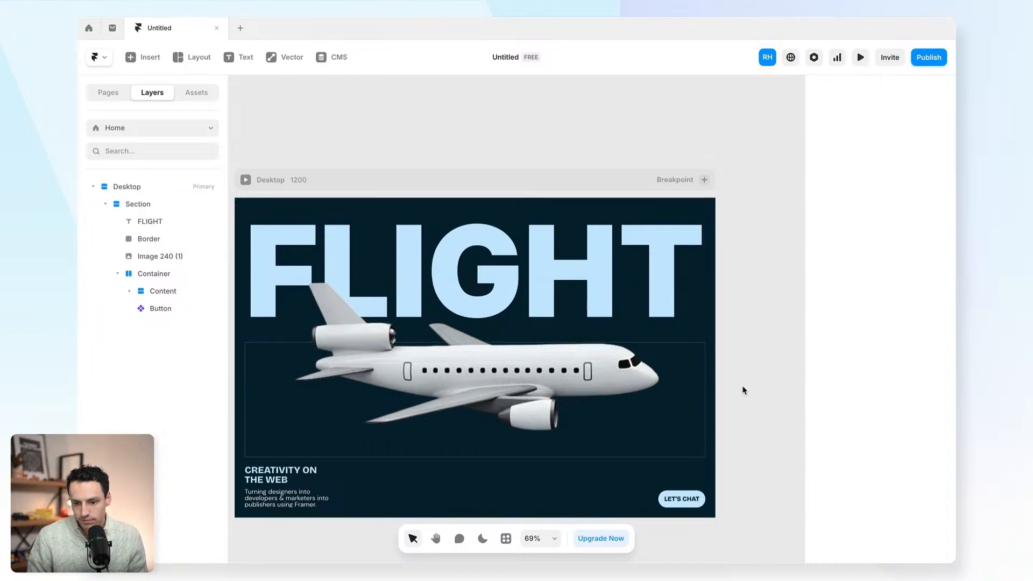
- Preview the page narrowed to about 858 wide to check the hero reflow, then exit preview
click(861, 57)
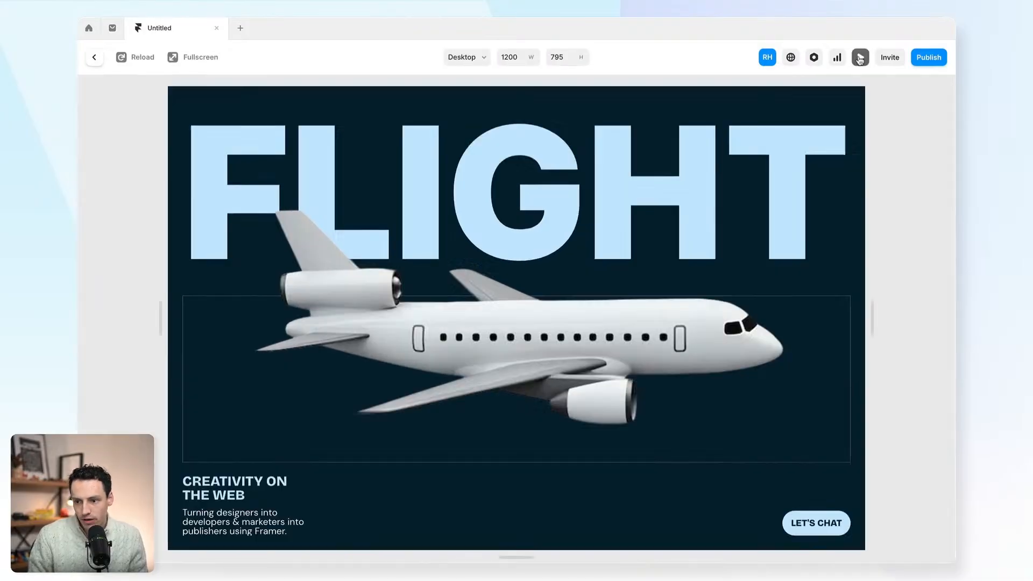
drag(872, 307, 773, 283)
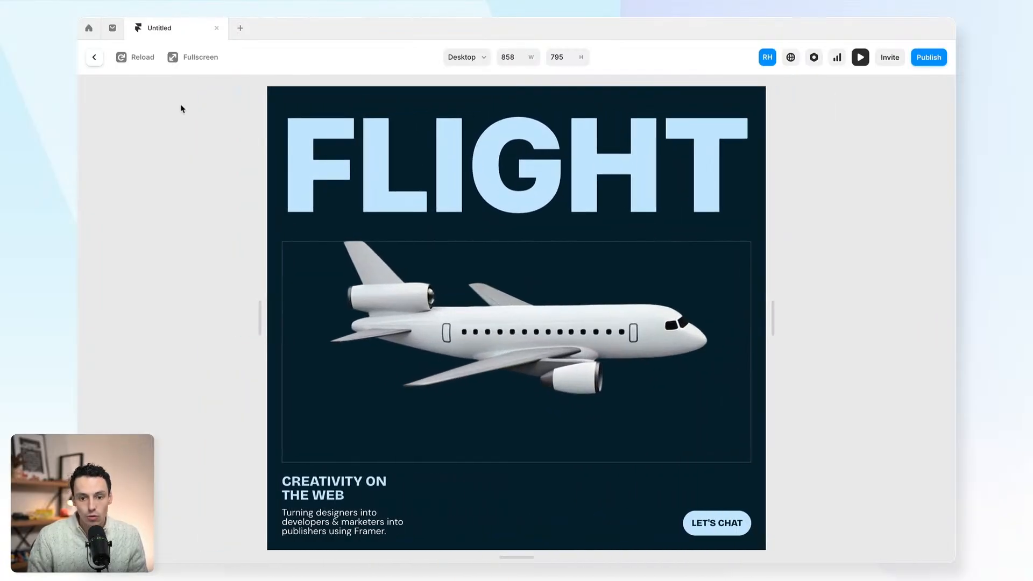
click(92, 58)
scroll(697, 208, down, 5)
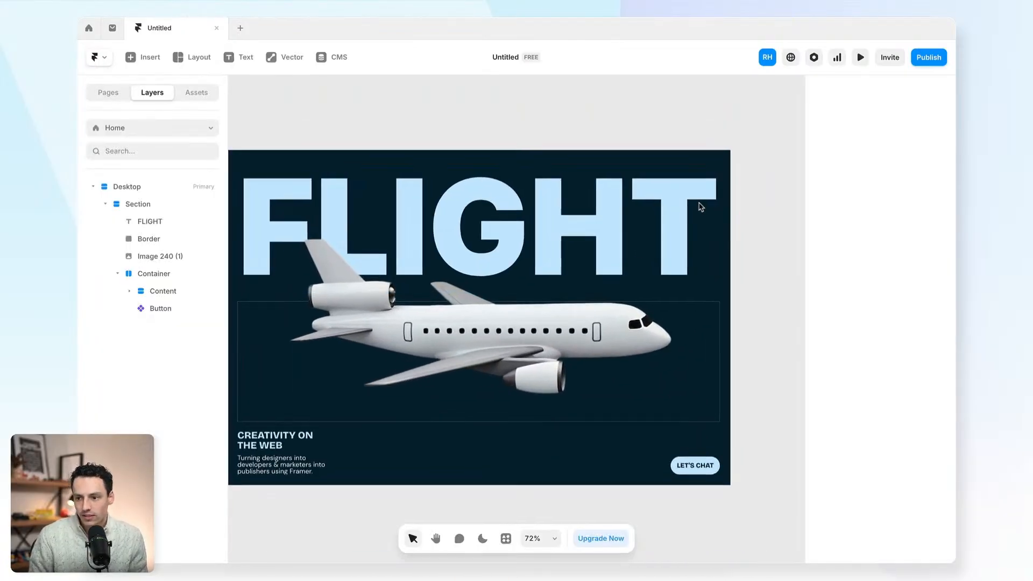
scroll(699, 203, up, 1)
scroll(699, 203, up, 1)
scroll(699, 203, left, 1)
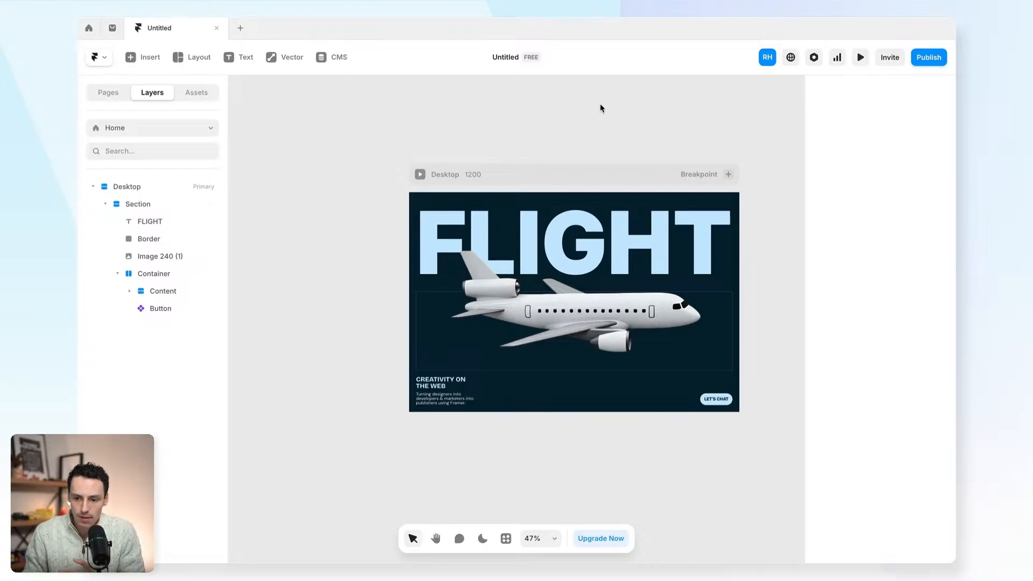
- Add a Tablet breakpoint beside Desktop
click(728, 174)
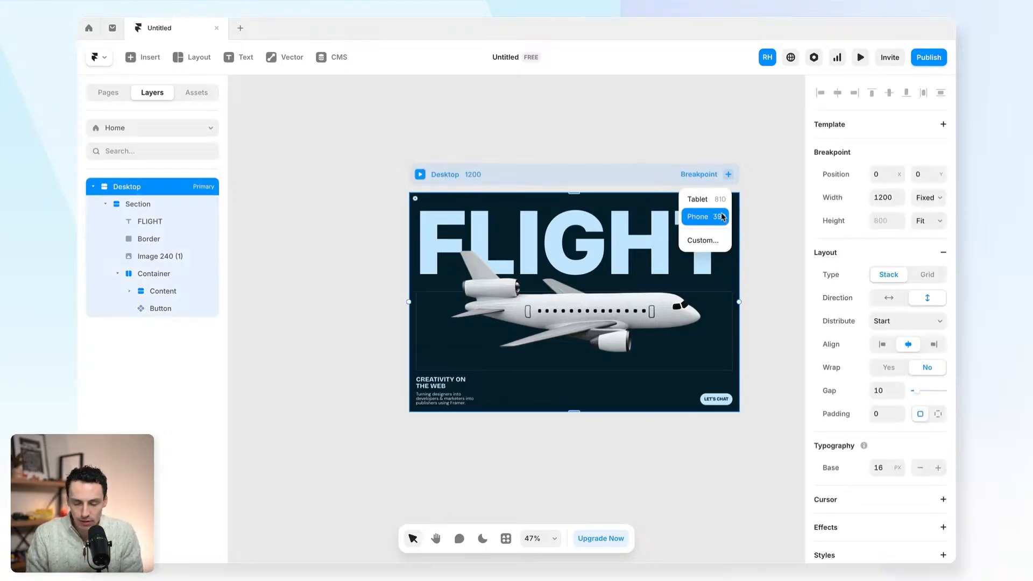
click(710, 199)
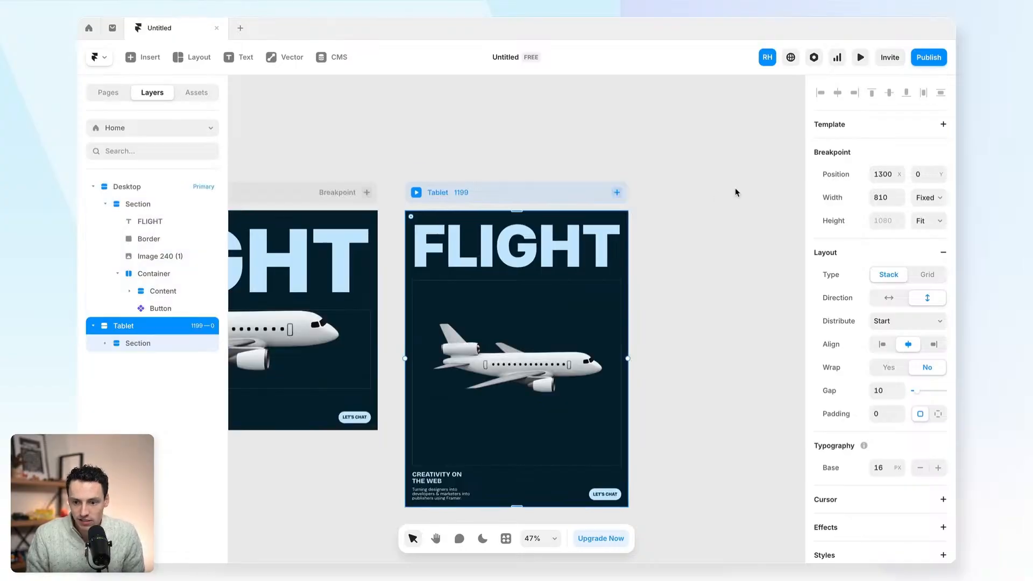
scroll(688, 258, down, 1)
click(687, 259)
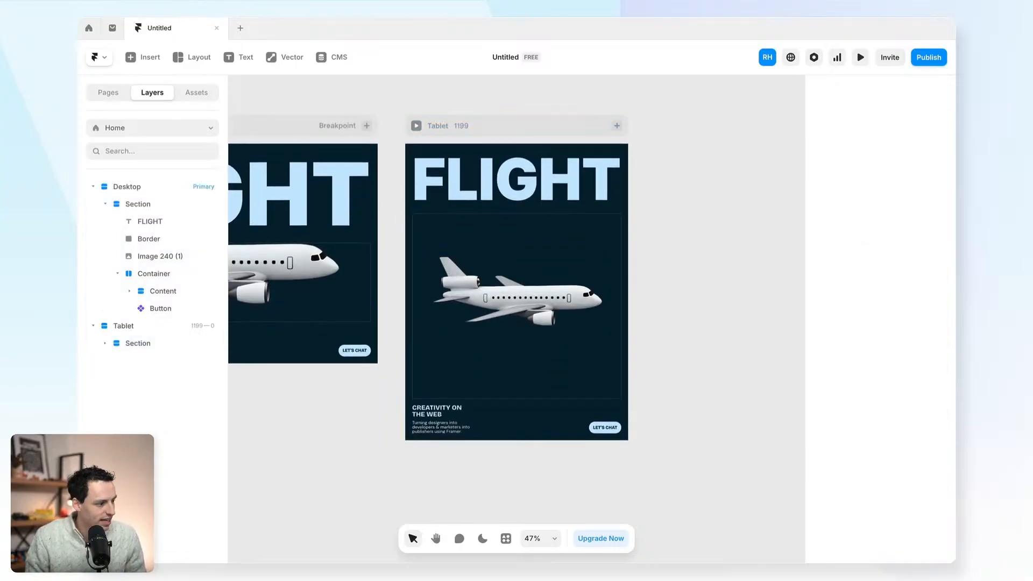
- Align the tablet plane to the top, then lower it to Top 106 over FLIGHT
click(513, 302)
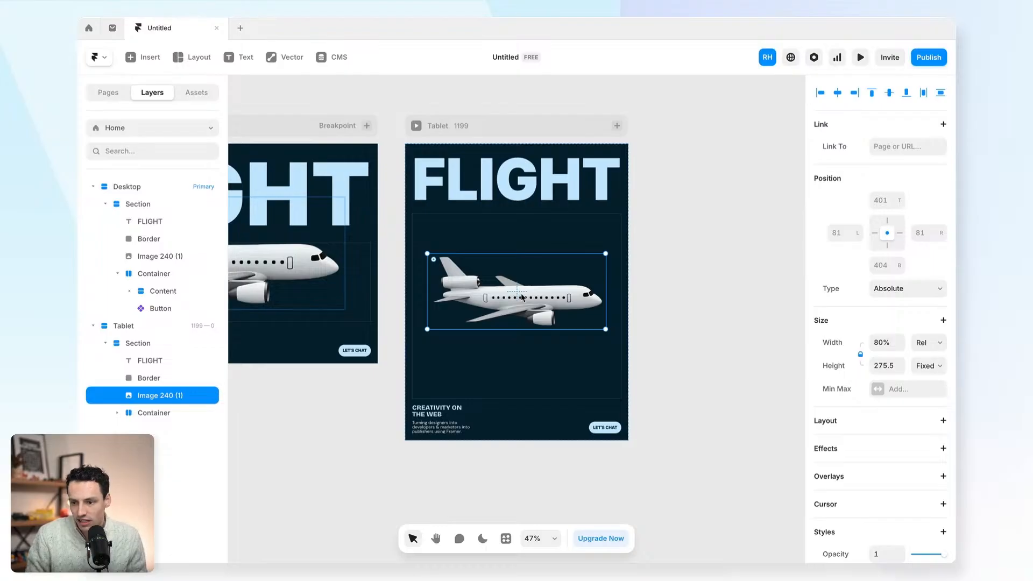
click(872, 93)
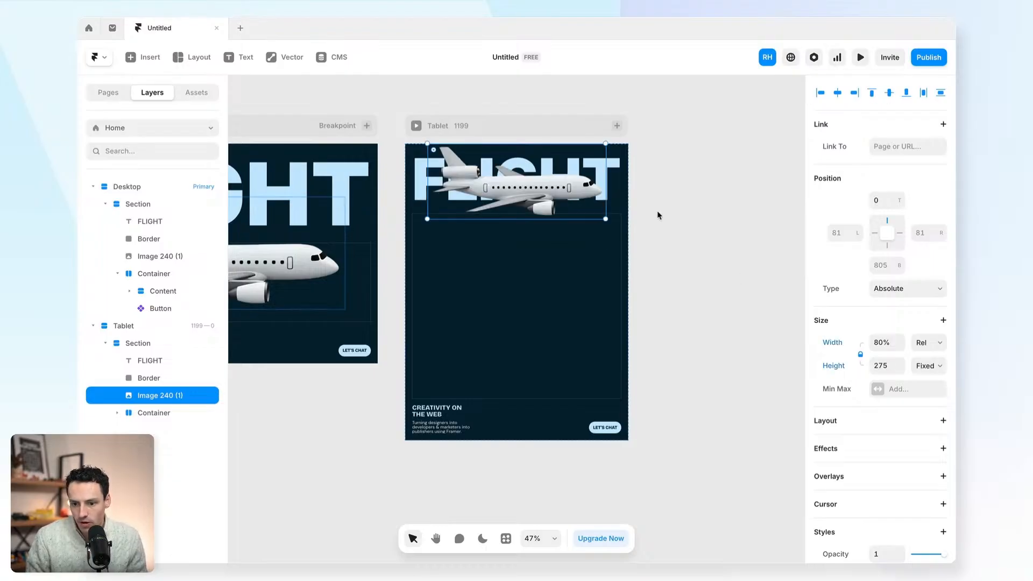
drag(542, 191, 542, 220)
click(662, 243)
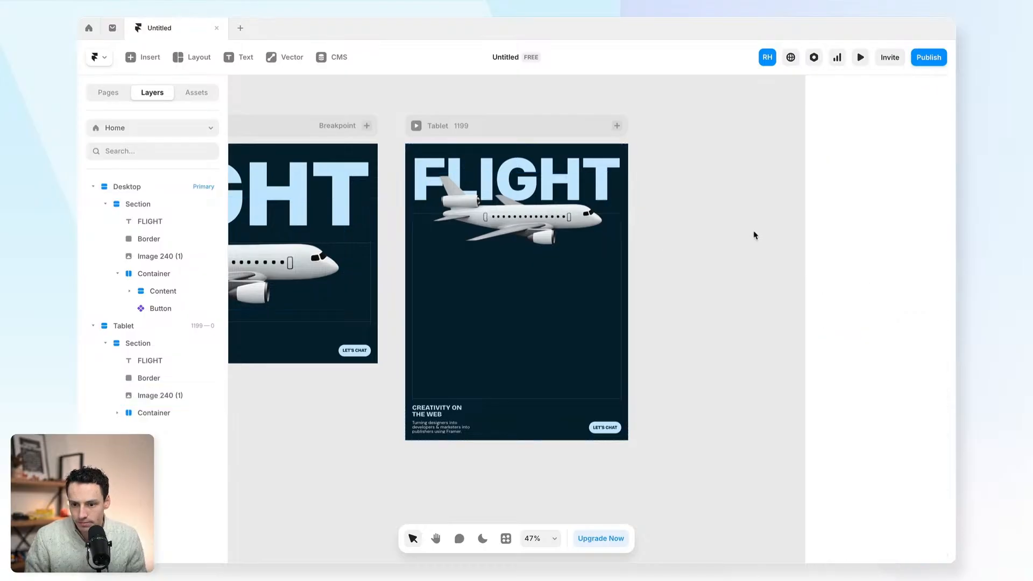
click(616, 126)
- Add a Phone breakpoint and raise its plane image to Top 72, overlapping the FLIGHT heading
click(639, 149)
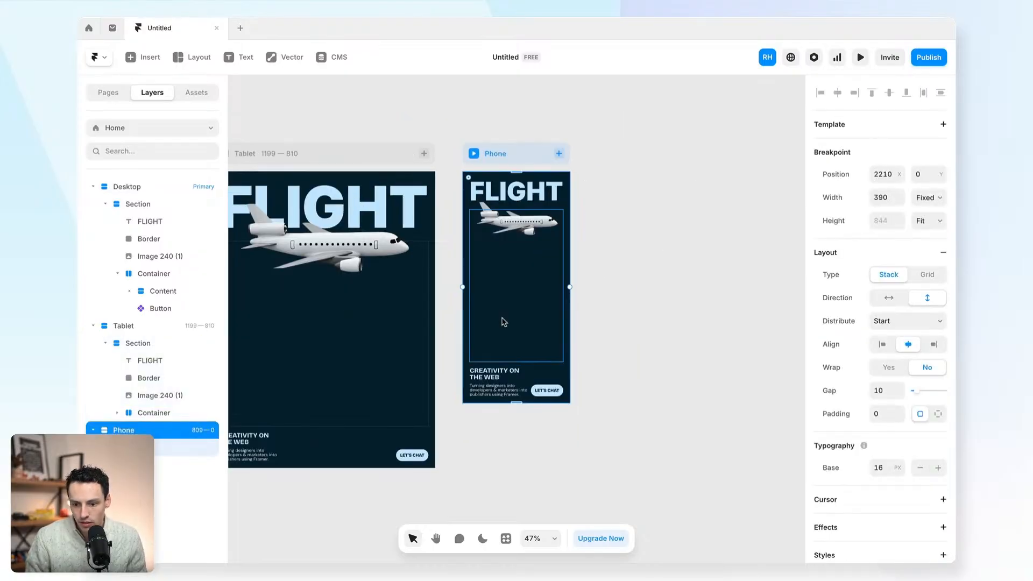
scroll(504, 322, up, 2)
click(556, 189)
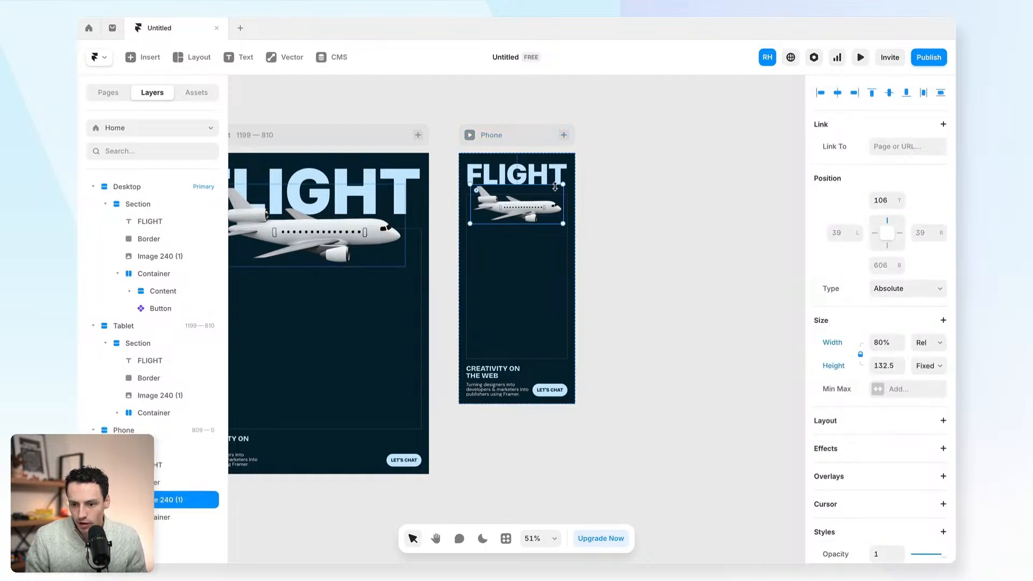
drag(525, 212, 525, 201)
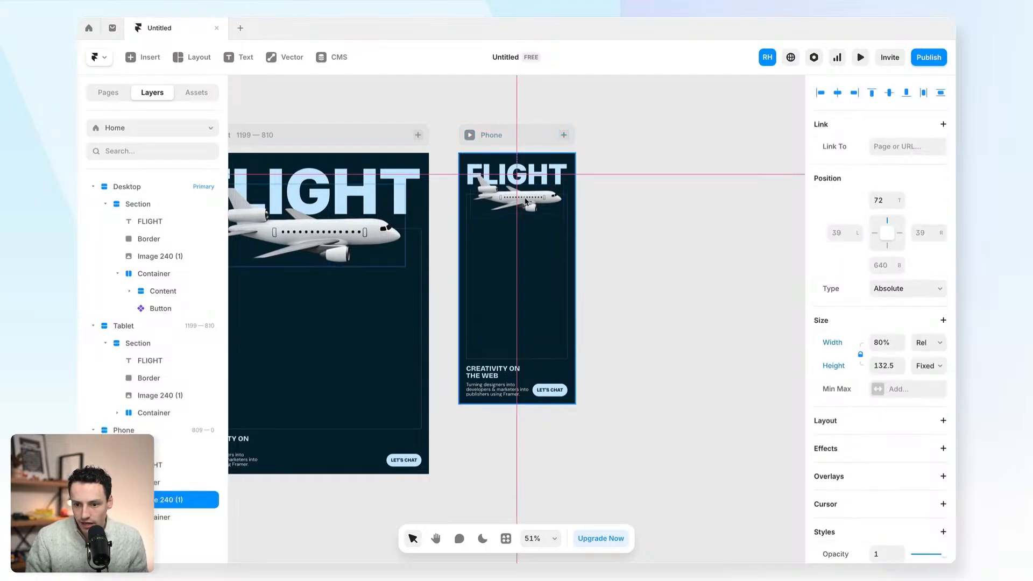
click(625, 189)
scroll(625, 189, left, 10)
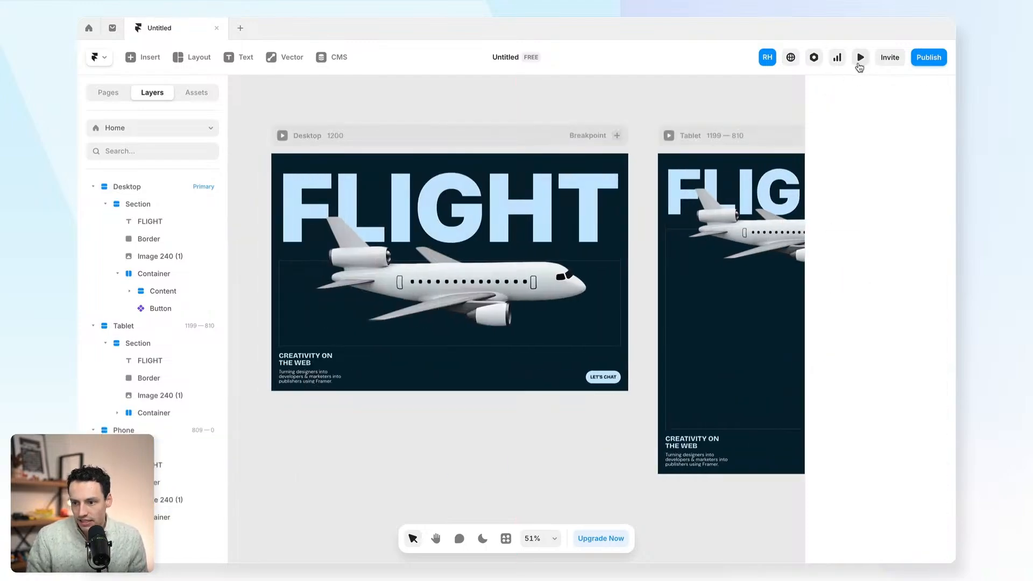
- Preview the site live, narrowing it to tablet width, then return to the canvas
click(860, 64)
drag(873, 323, 698, 296)
click(94, 57)
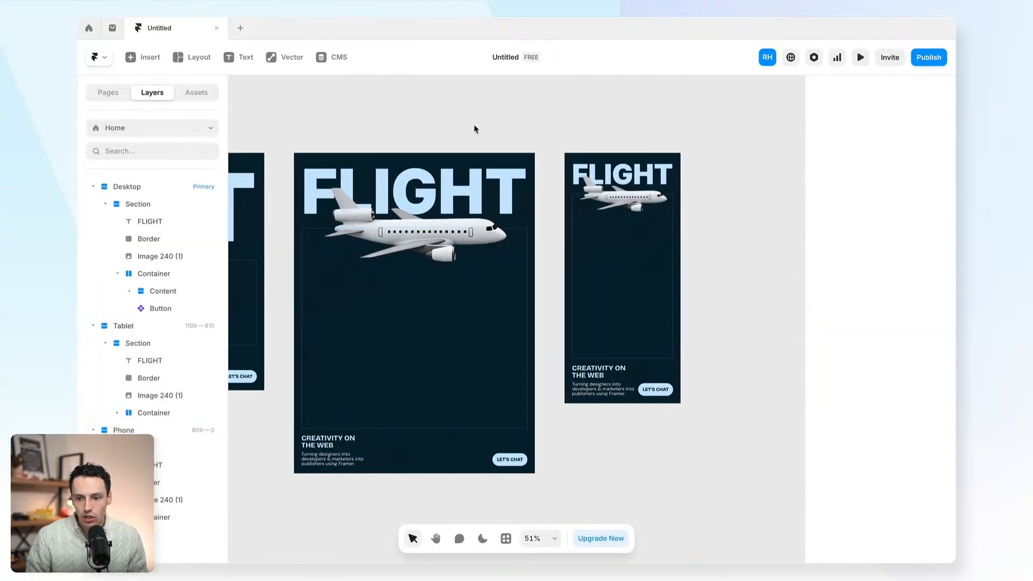
click(429, 138)
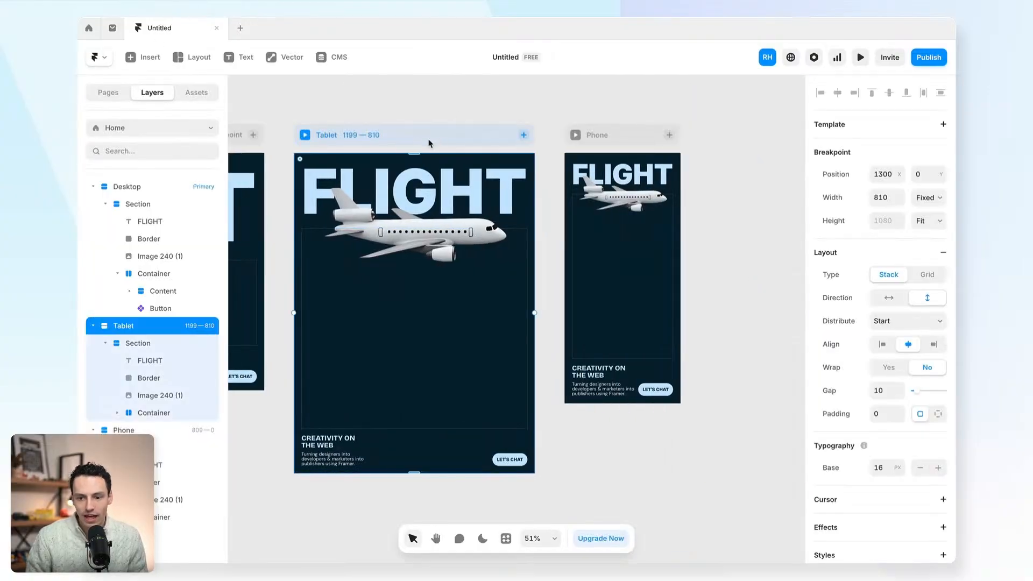
click(615, 202)
click(692, 324)
- Make the phone's bottom container stack vertically, left-aligned, with contents packed at the start
scroll(643, 401, up, 4)
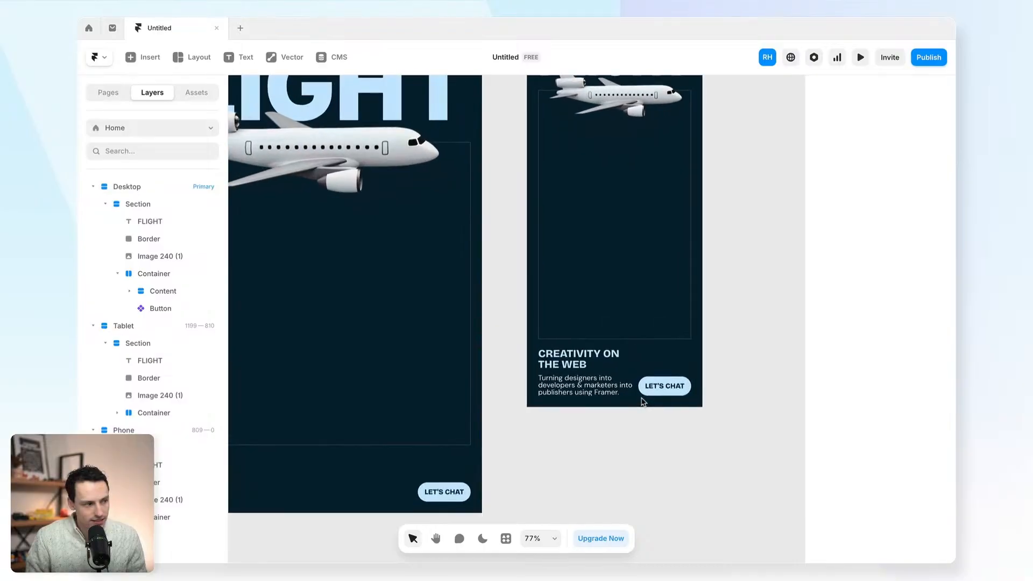
scroll(643, 401, left, 1)
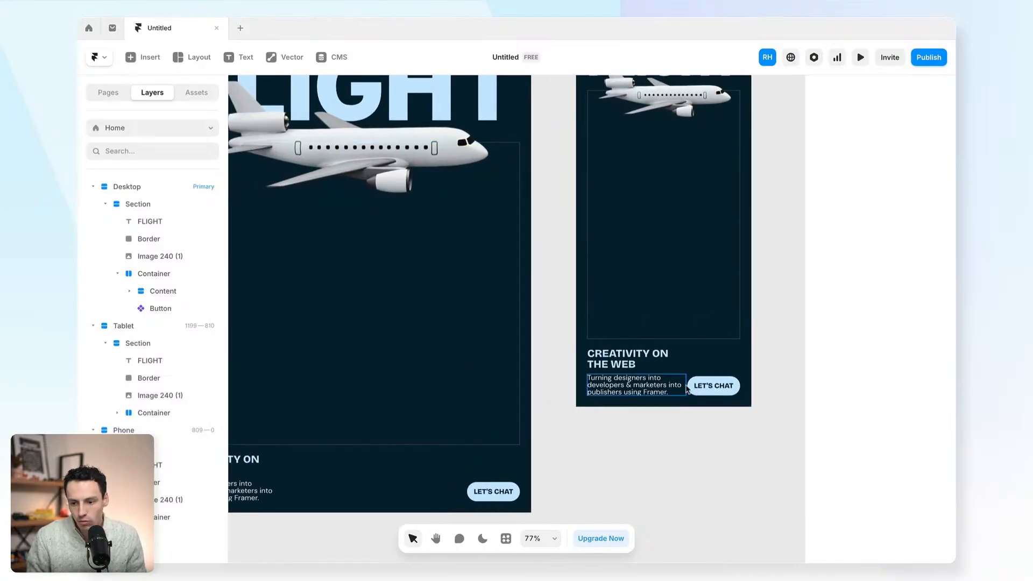
click(711, 370)
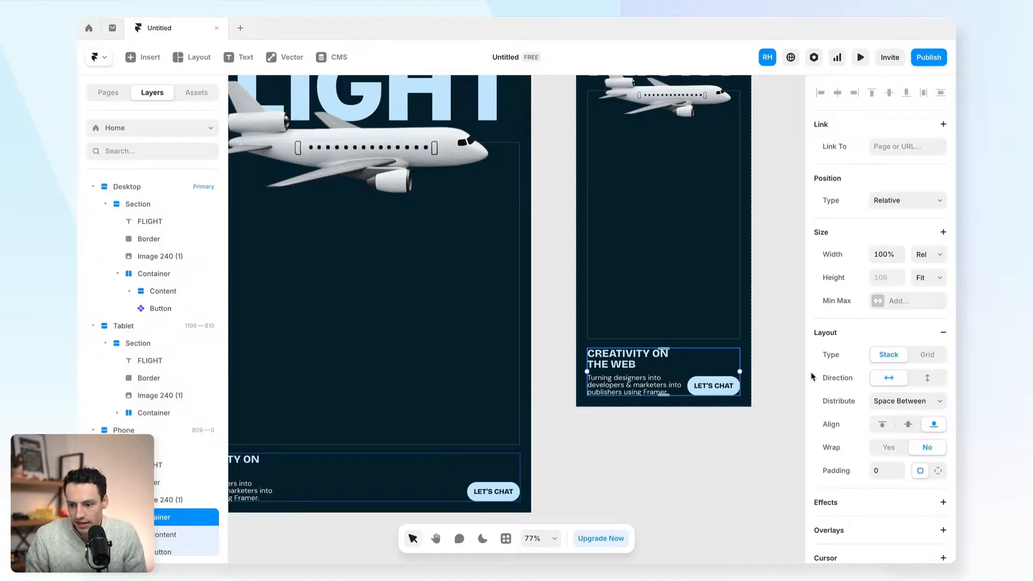
click(927, 378)
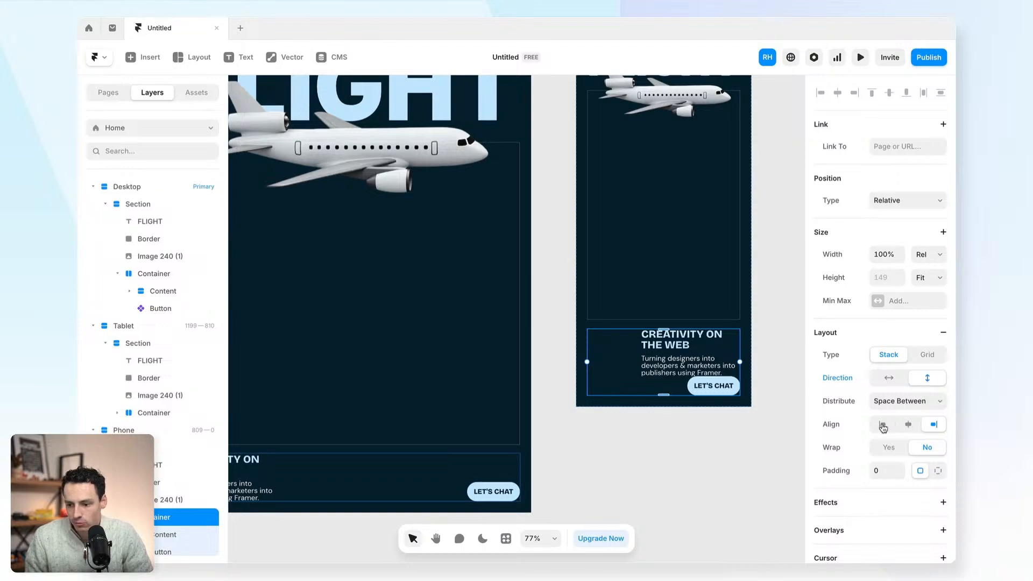
click(883, 427)
click(903, 402)
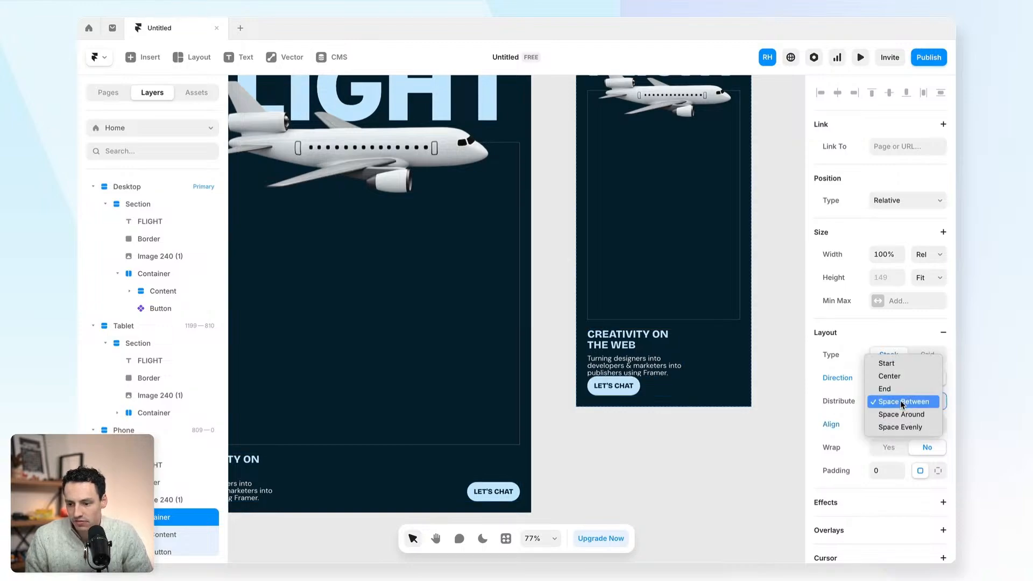
click(887, 363)
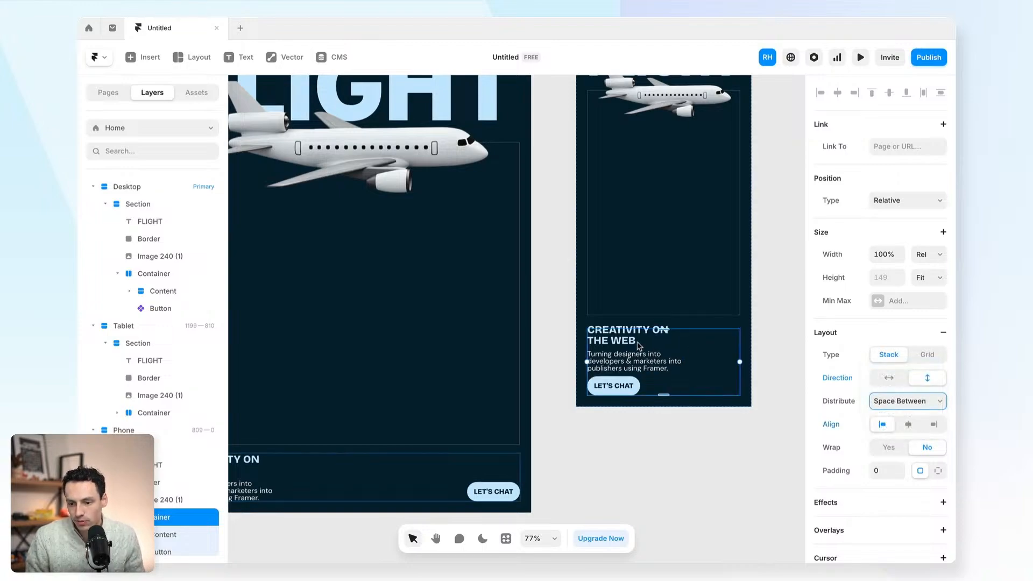
- Set the heading-and-description text stack to 100% width and widen its gap to the button to 20
click(649, 350)
click(886, 255)
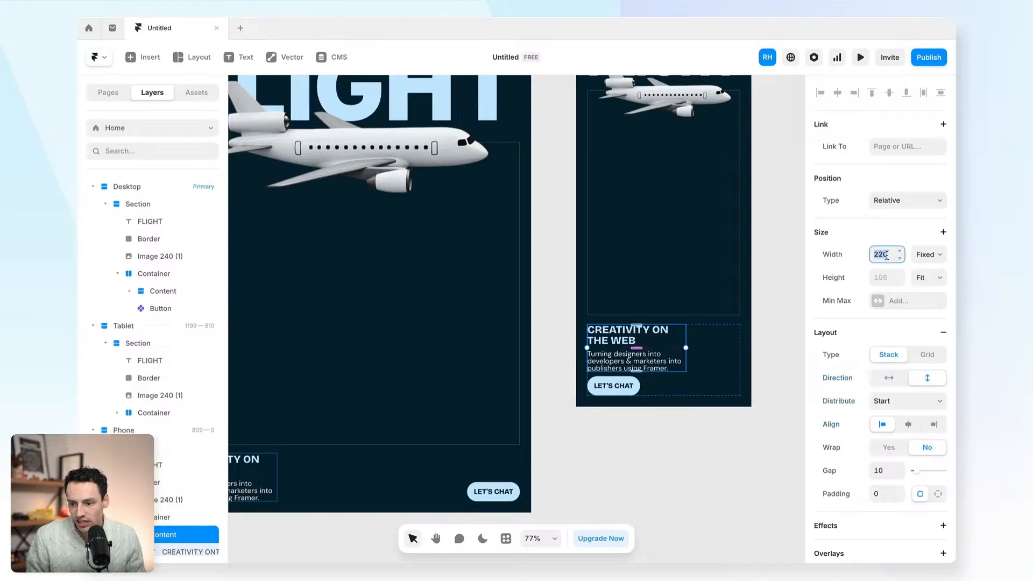
text(100%)
key(Return)
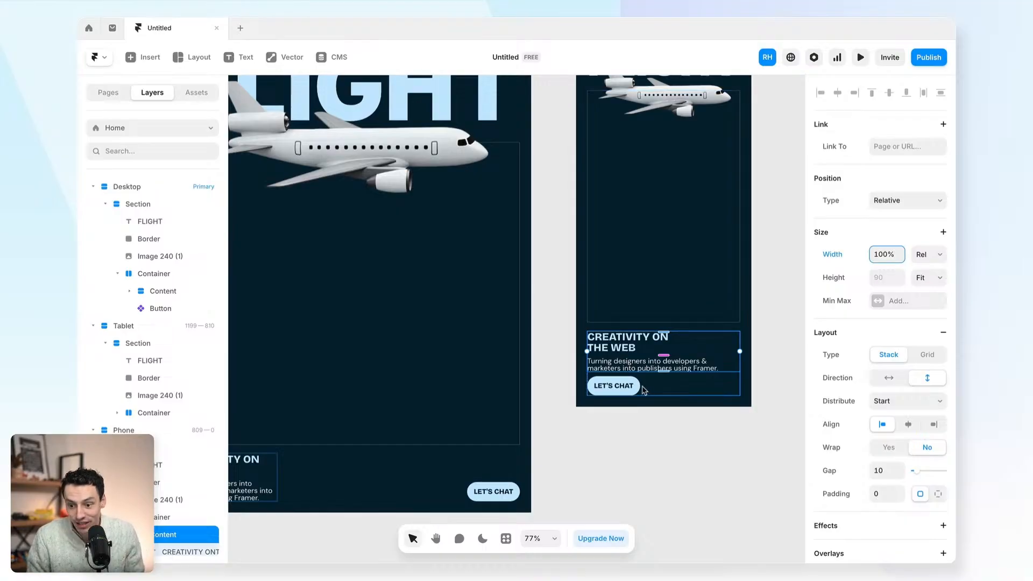
click(666, 381)
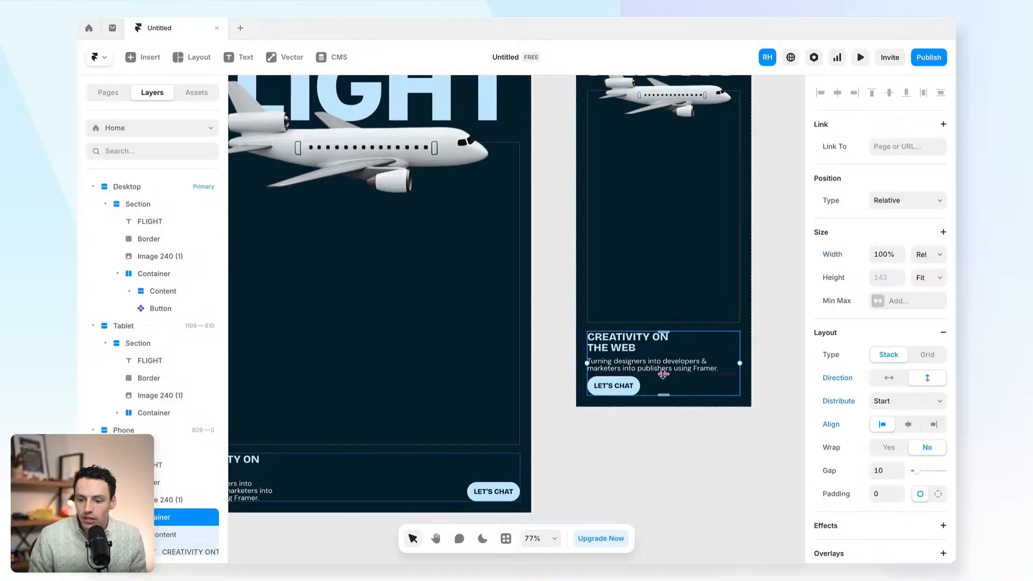
drag(663, 374, 663, 379)
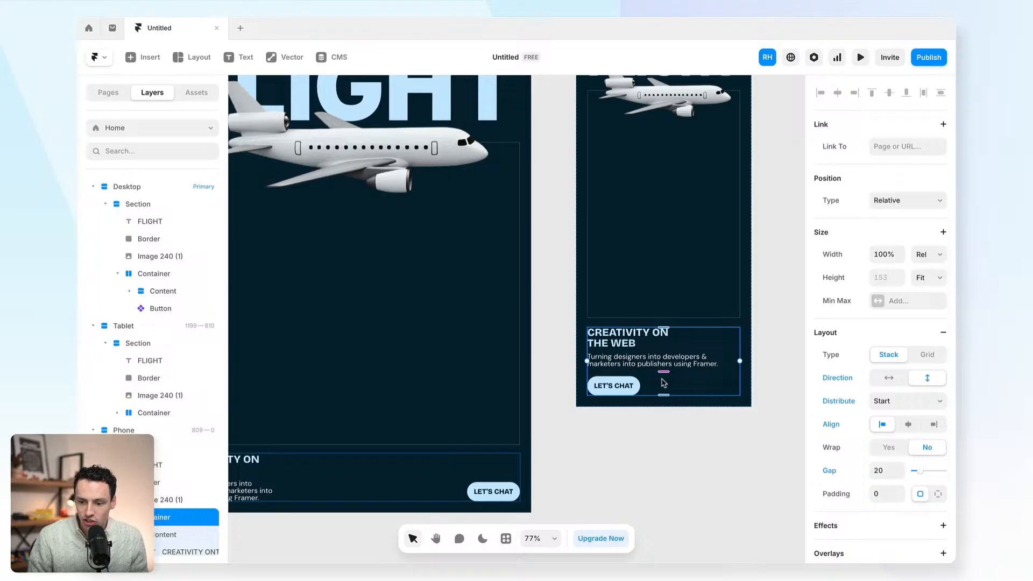
- Set the LET'S CHAT button's width to 100% on the phone layout
click(629, 387)
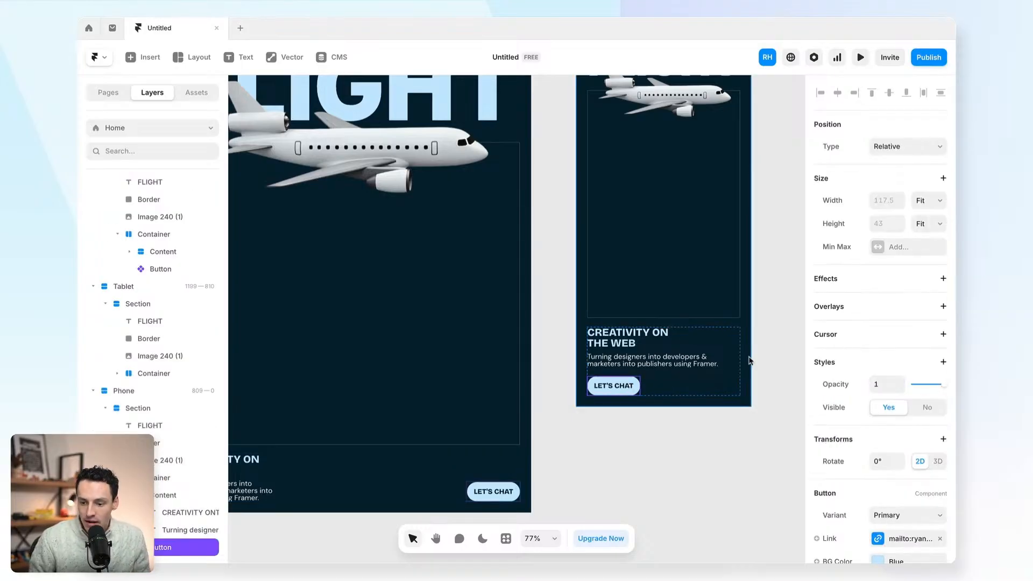
click(888, 196)
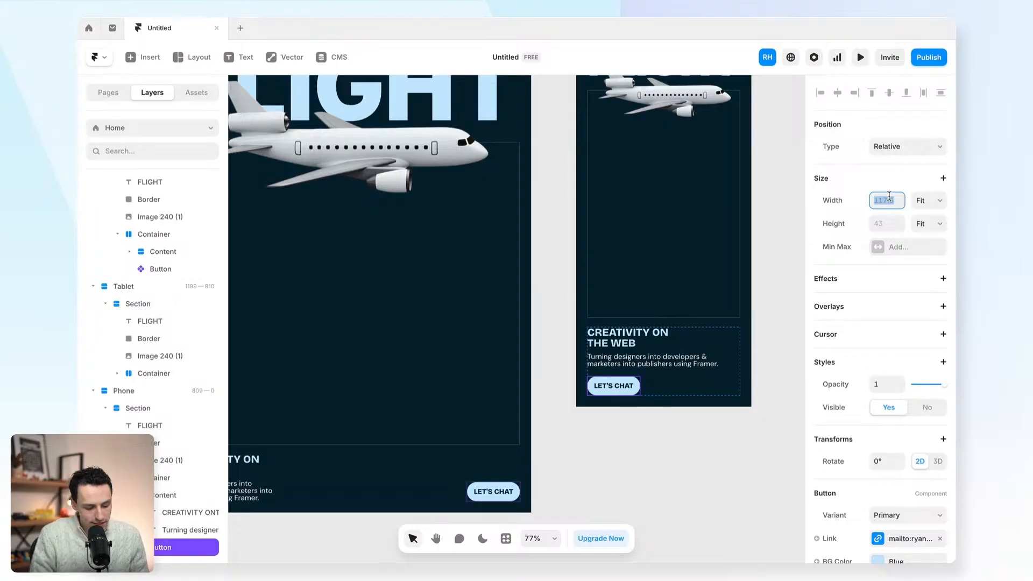
text(100%)
key(Return)
click(665, 466)
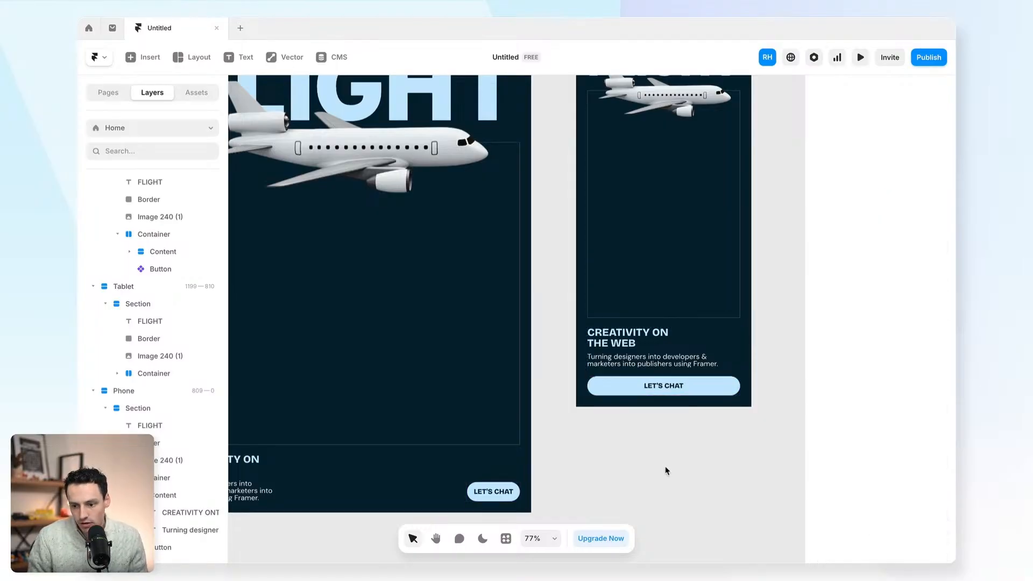
scroll(667, 344, down, 5)
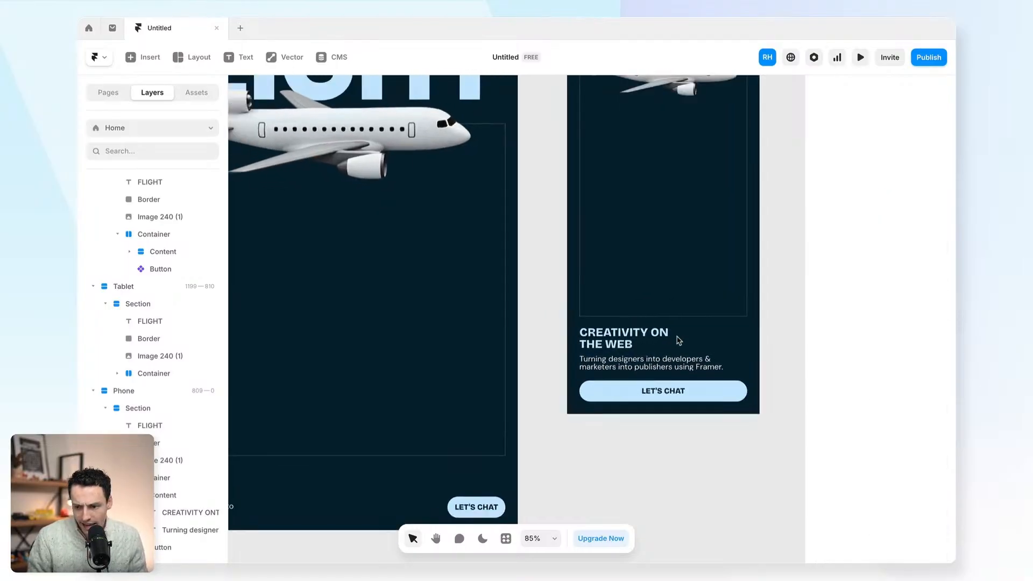
scroll(685, 339, left, 5)
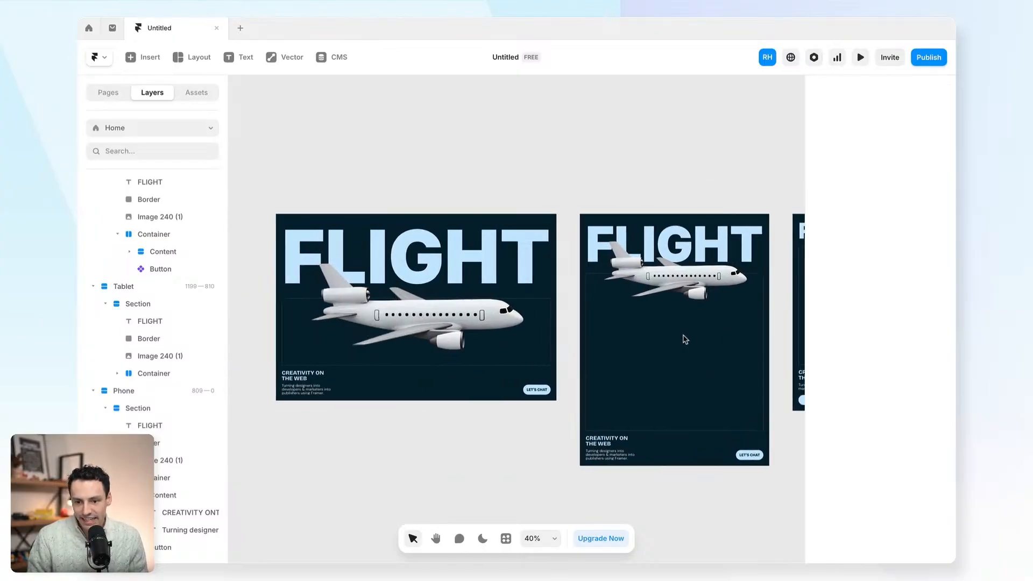
click(291, 198)
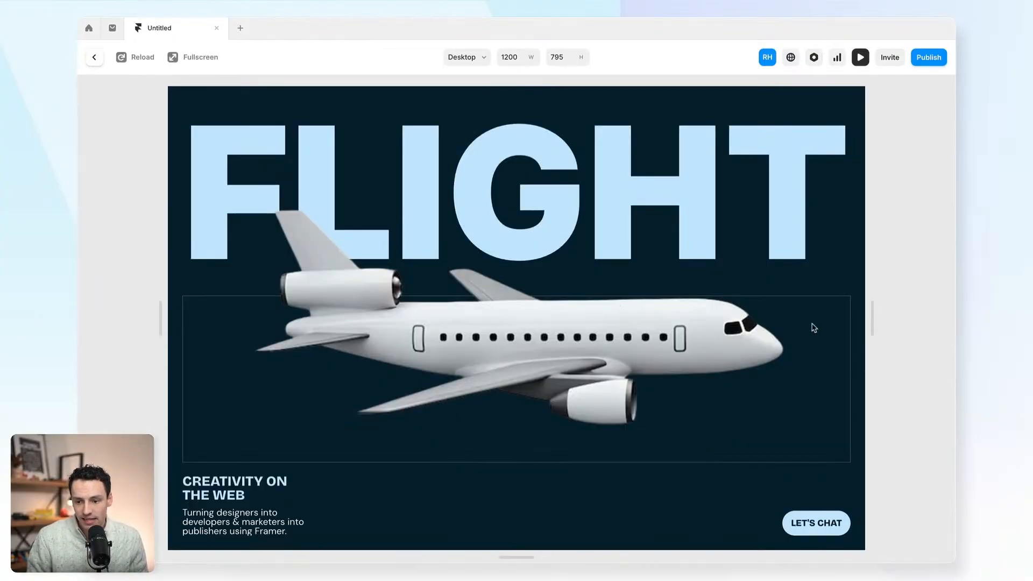
drag(872, 322, 625, 308)
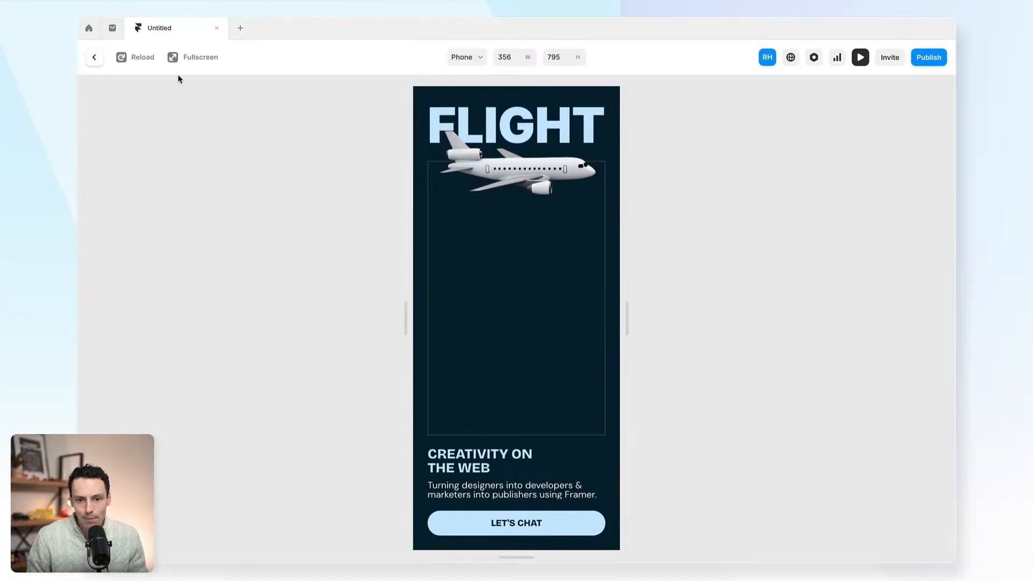
click(94, 57)
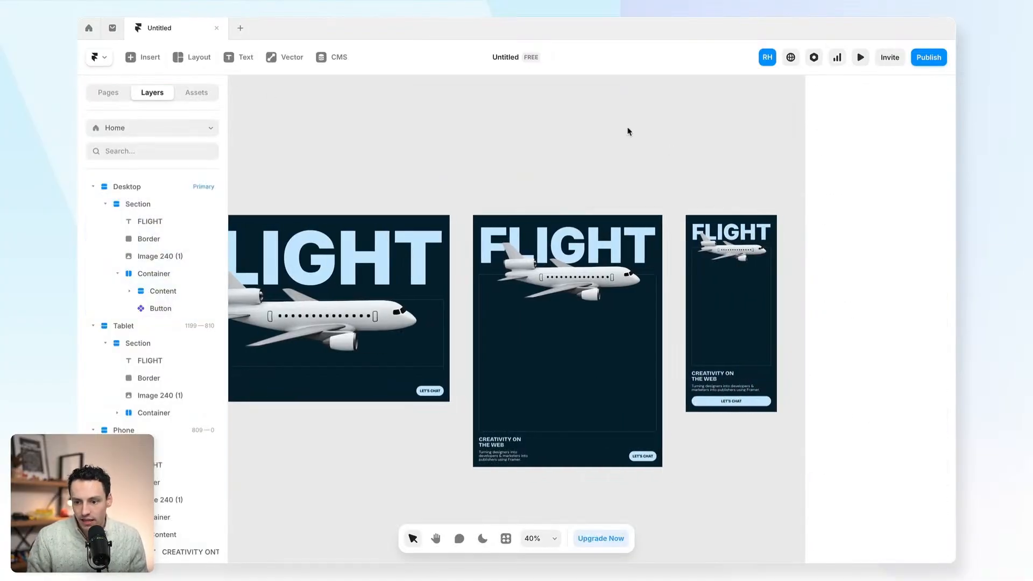
- Change the Site Title in Site Settings to 'My first site' and save
click(815, 58)
scroll(693, 190, down, 1)
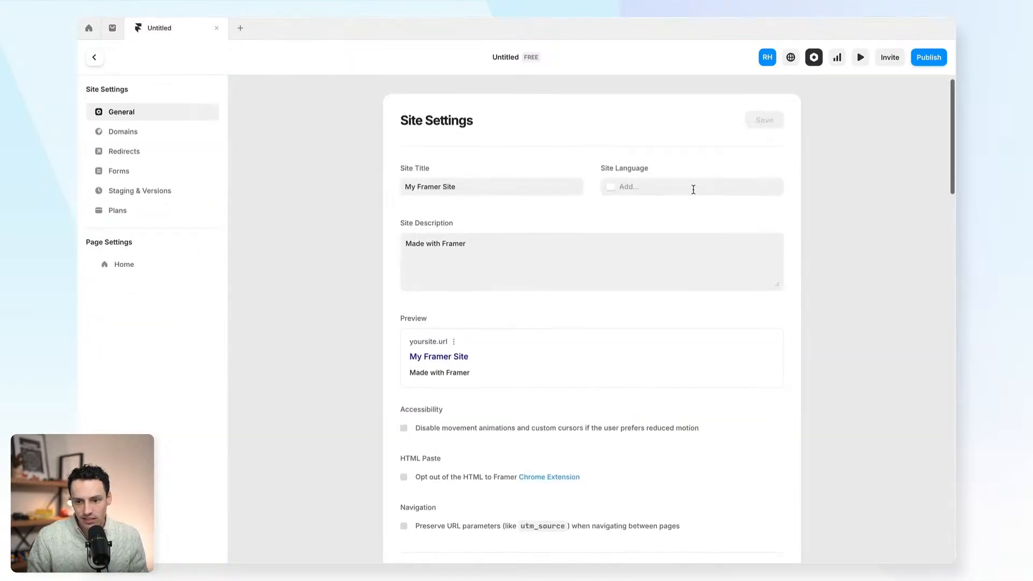
scroll(492, 166, down, 5)
scroll(491, 166, up, 6)
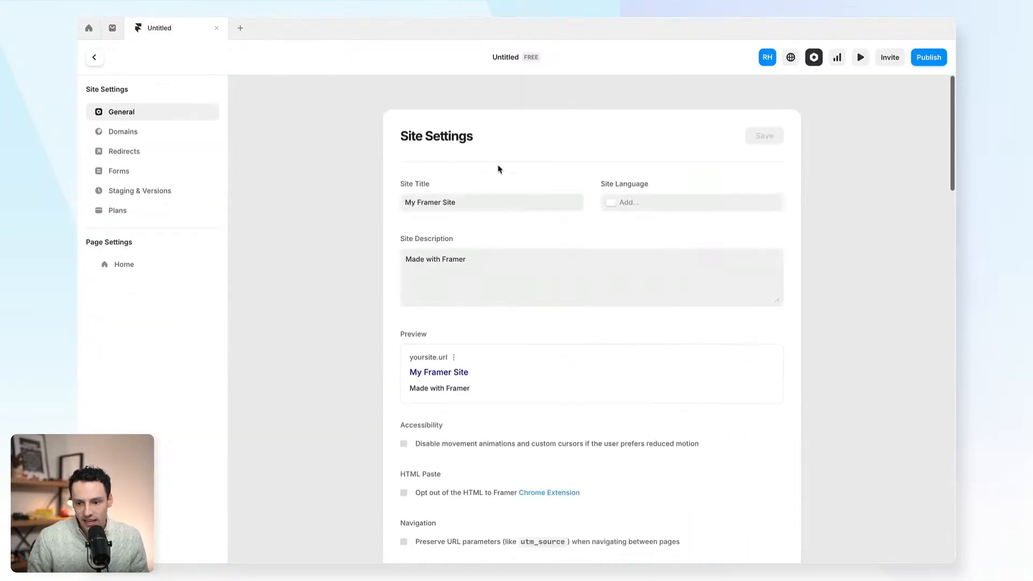
click(454, 200)
click(486, 280)
scroll(495, 277, down, 3)
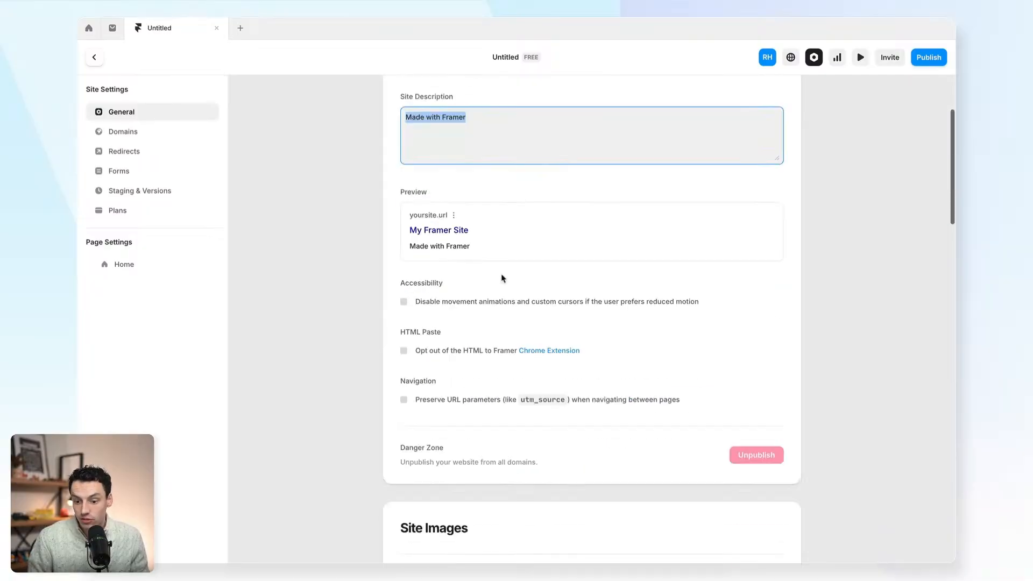
scroll(477, 249, up, 2)
click(470, 122)
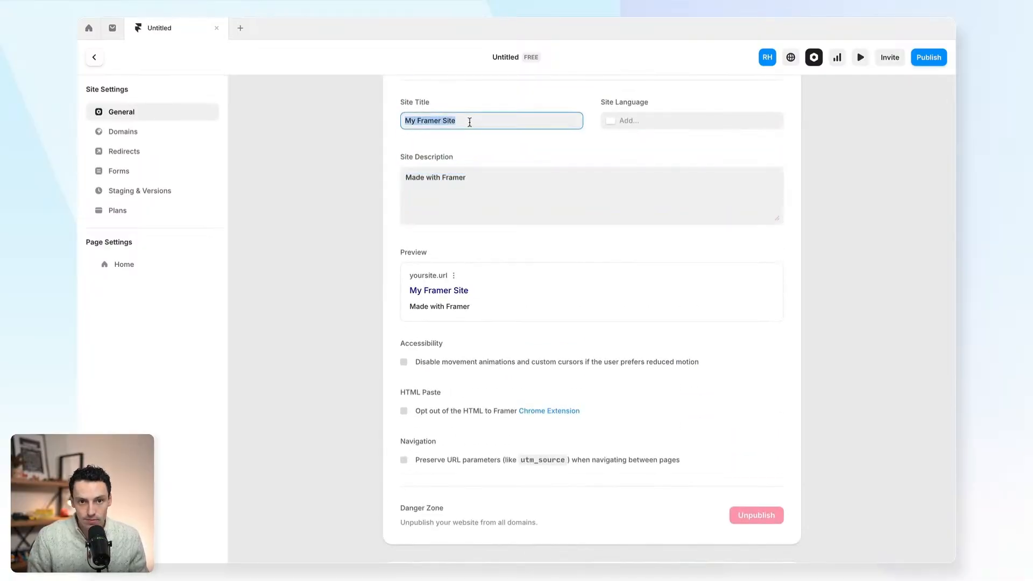
scroll(571, 257, up, 2)
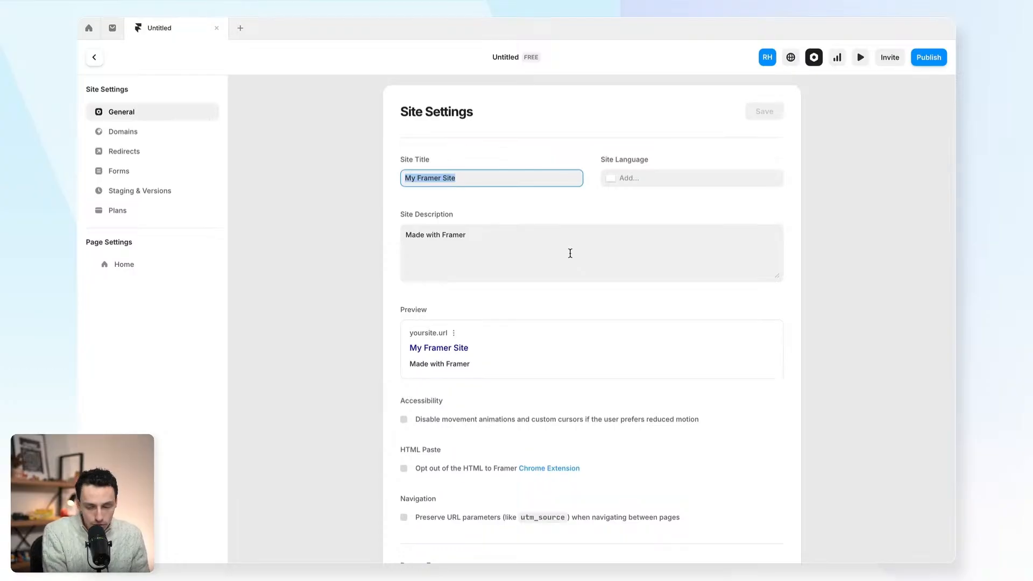
text(My first s)
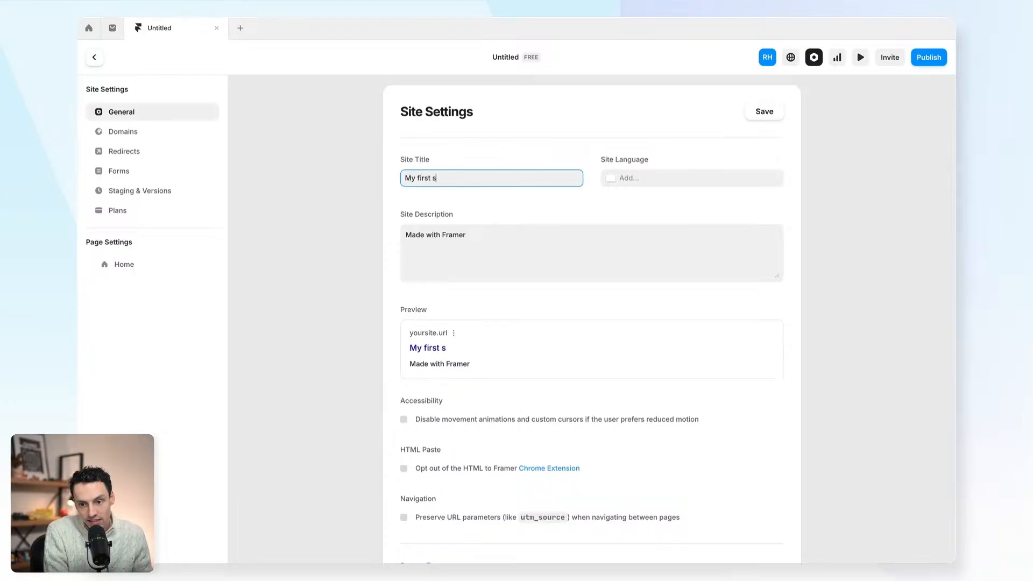
click(762, 112)
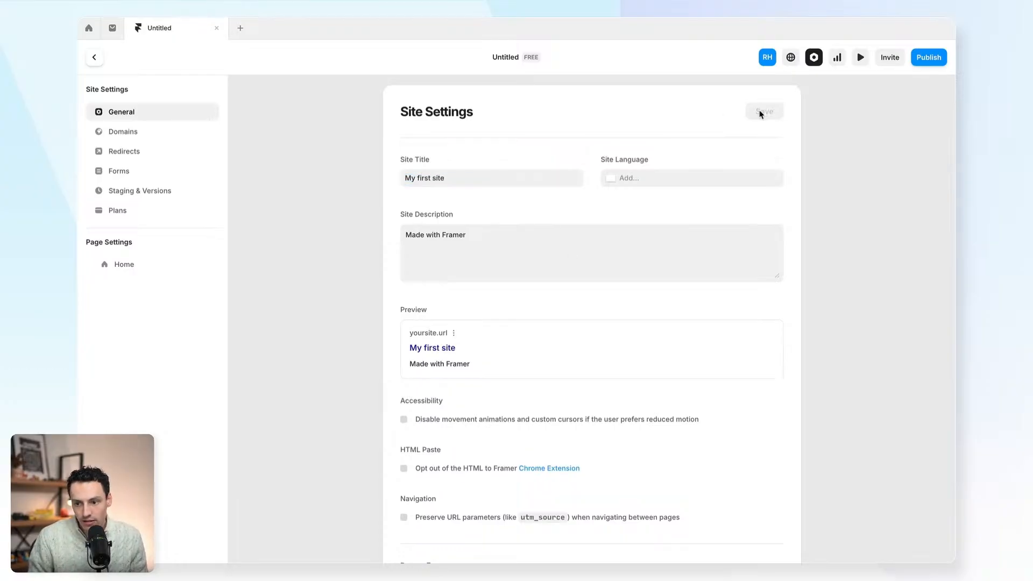
- Browse the Domains, Redirects, Forms, Versions and Plans settings pages, then return to General
click(175, 137)
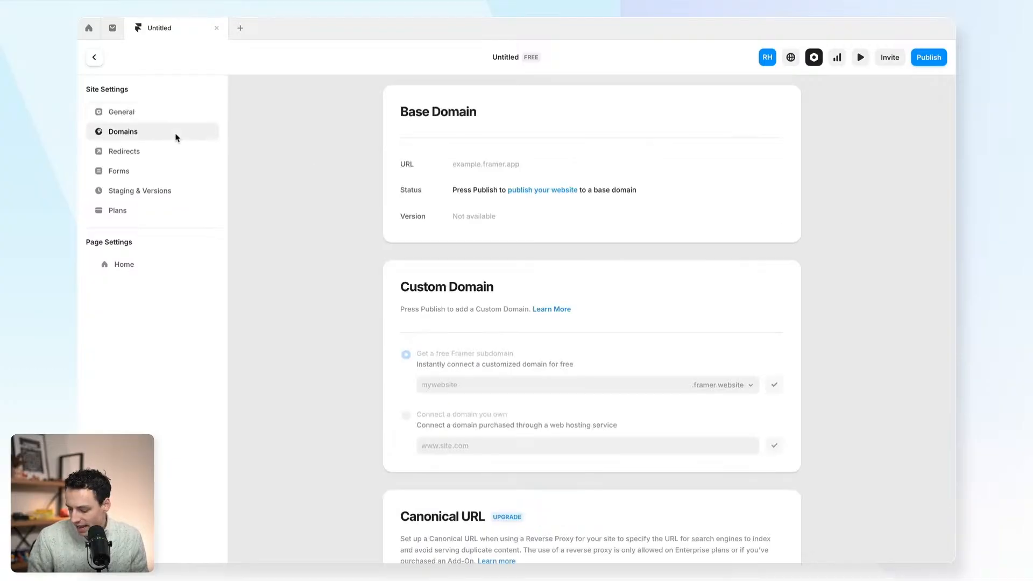
click(145, 156)
click(148, 173)
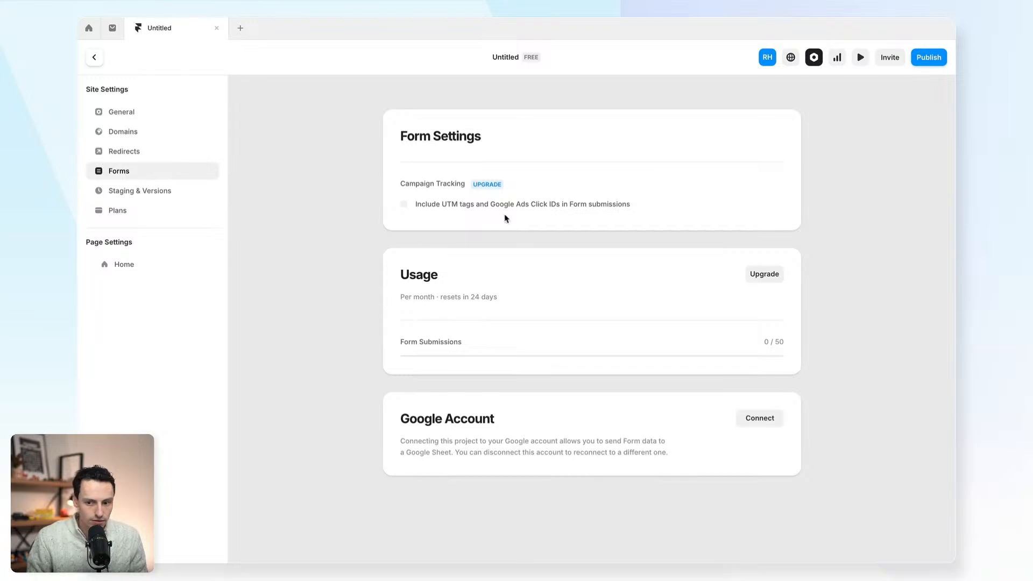
click(140, 190)
click(122, 211)
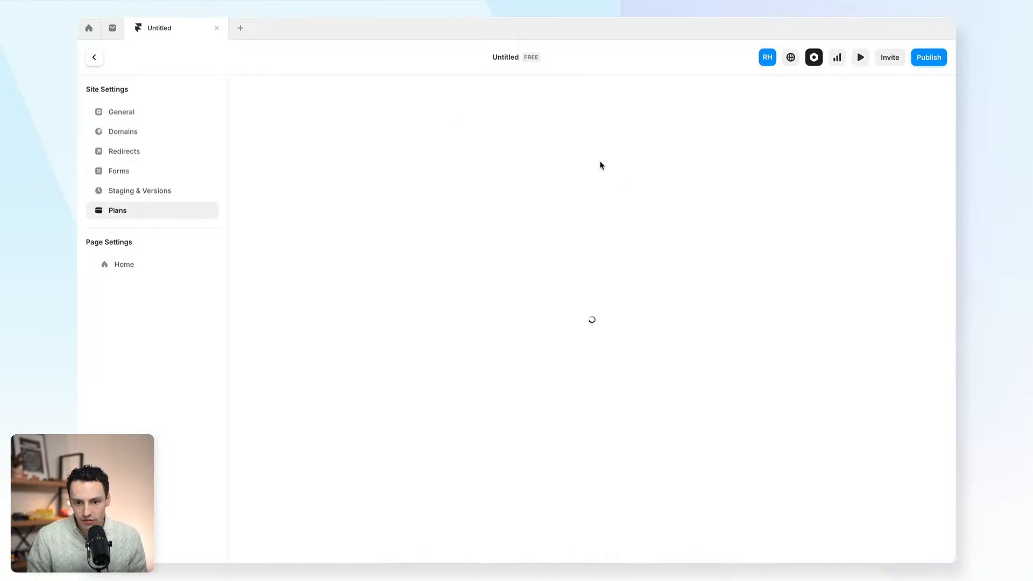
click(124, 114)
- Return to the canvas and publish the site to playful-success-022165.framer.app
click(94, 57)
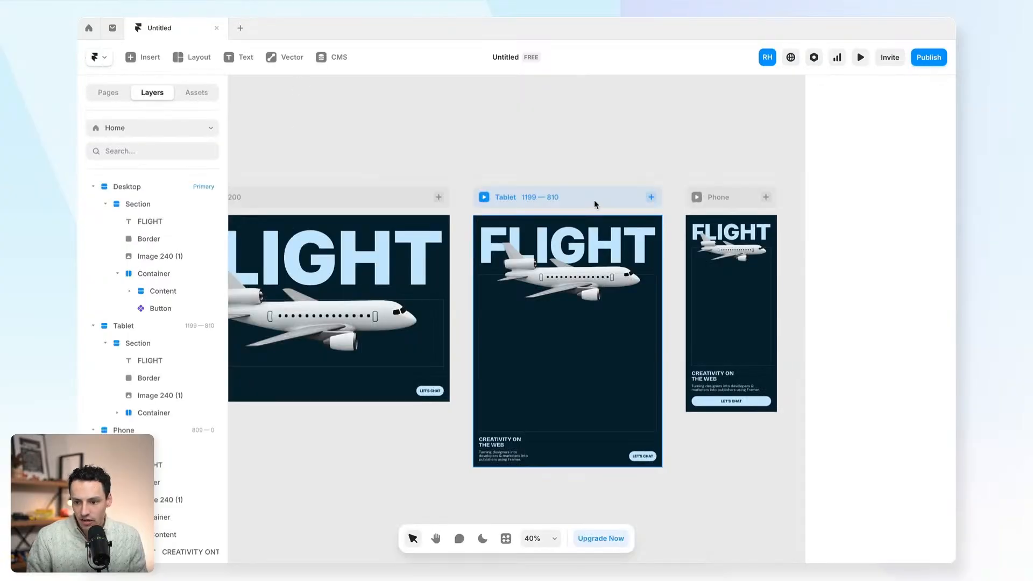
scroll(594, 203, left, 5)
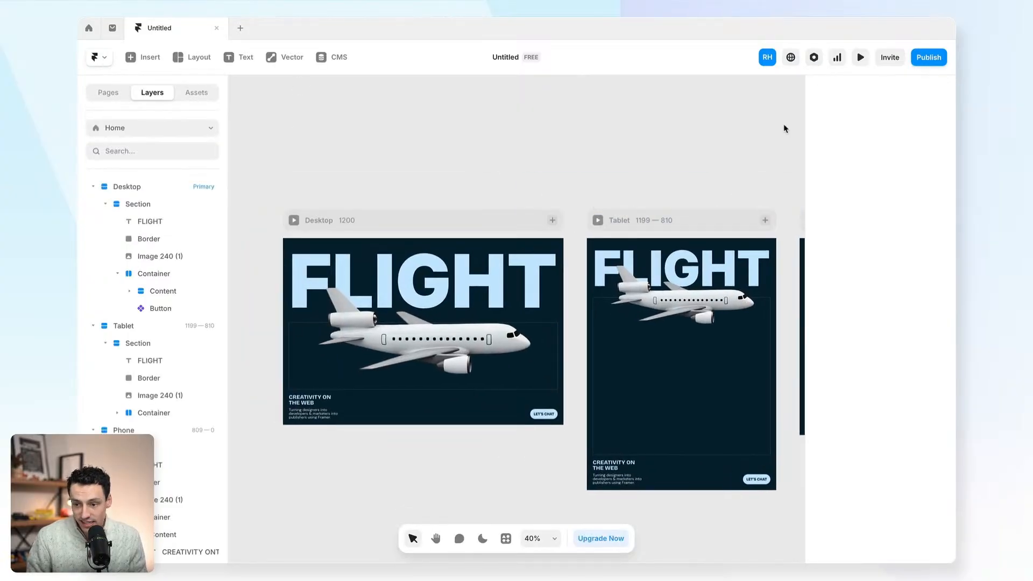
click(928, 61)
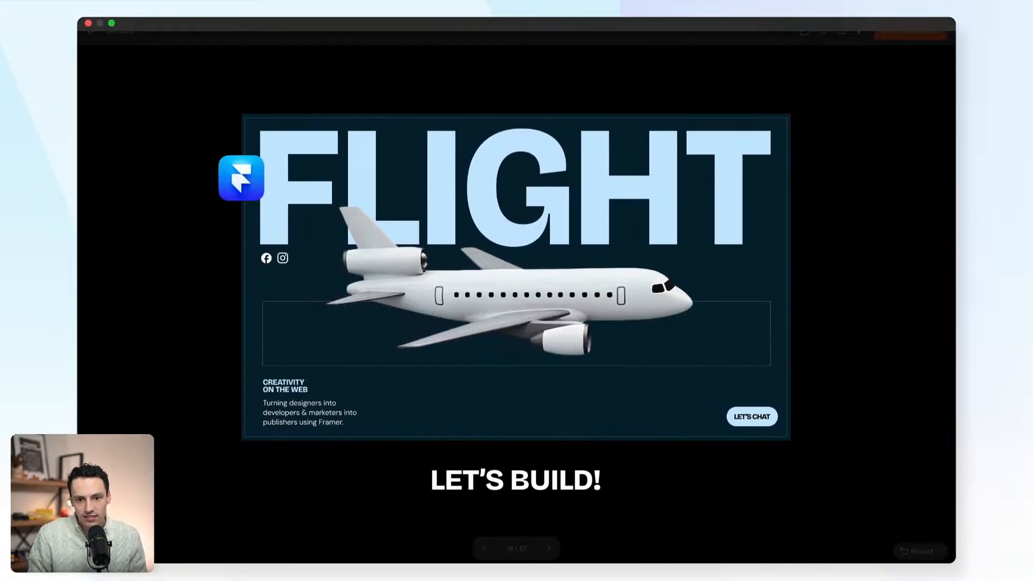
click(112, 24)
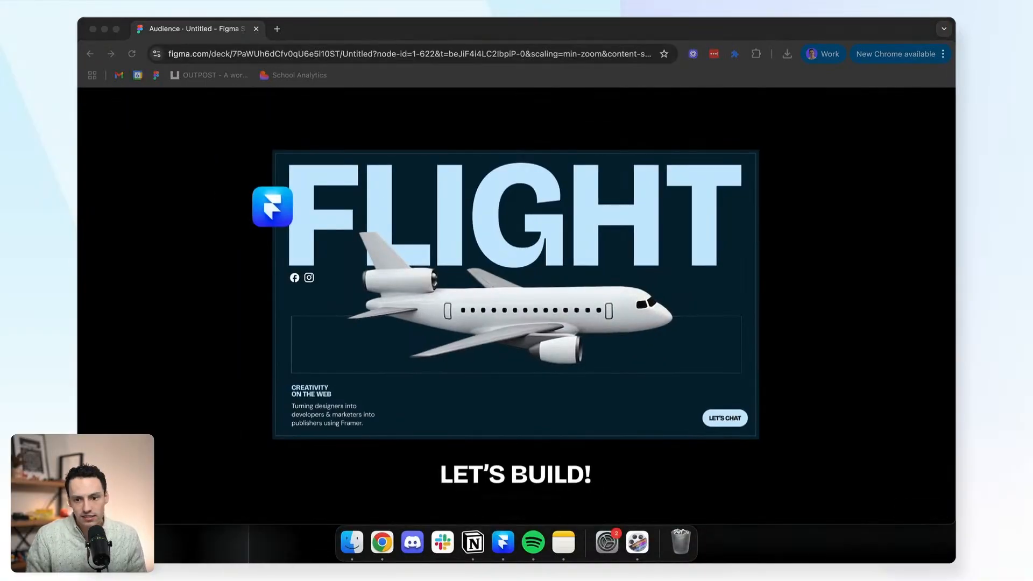
mouse_move(345, 28)
mouse_down()
mouse_move(291, 24)
mouse_move(348, 36)
mouse_up()
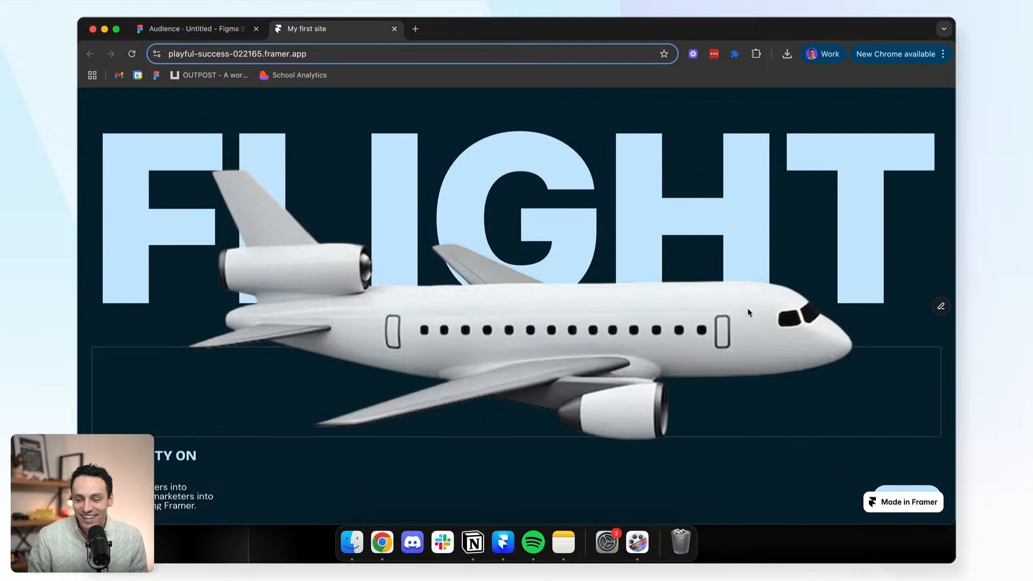
mouse_move(955, 369)
mouse_down()
mouse_move(376, 371)
mouse_move(955, 371)
mouse_up()
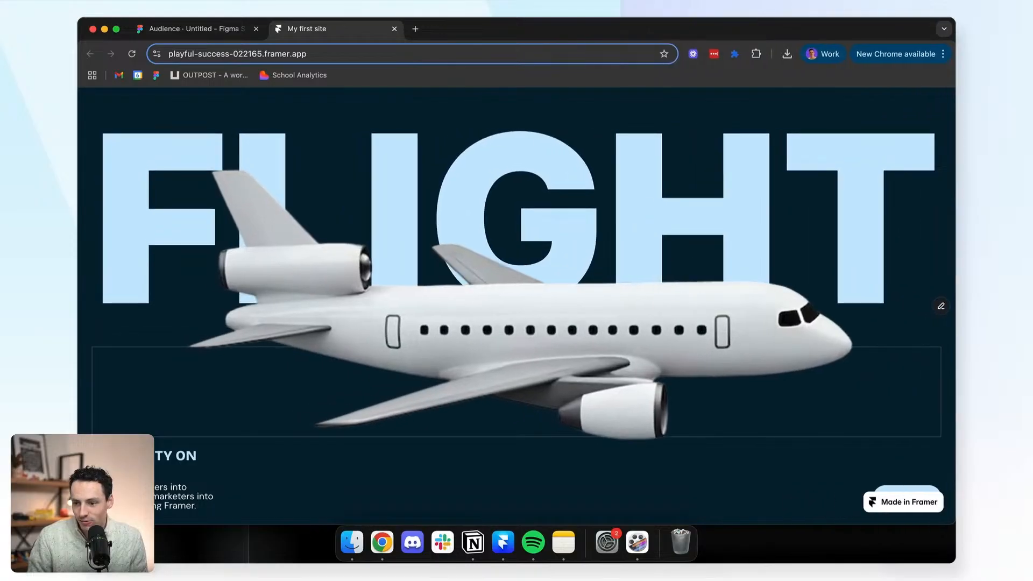
click(178, 28)
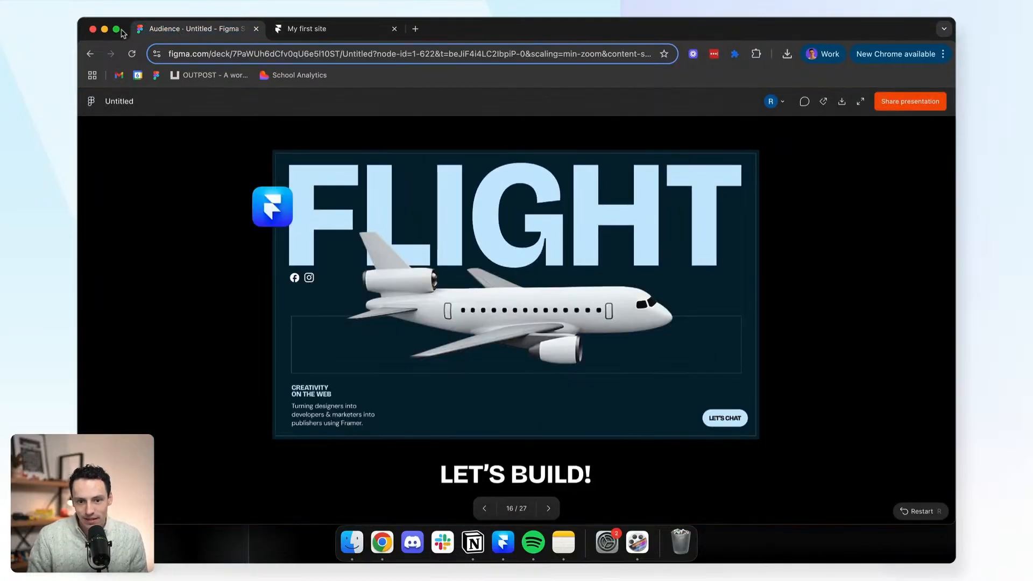
key(f)
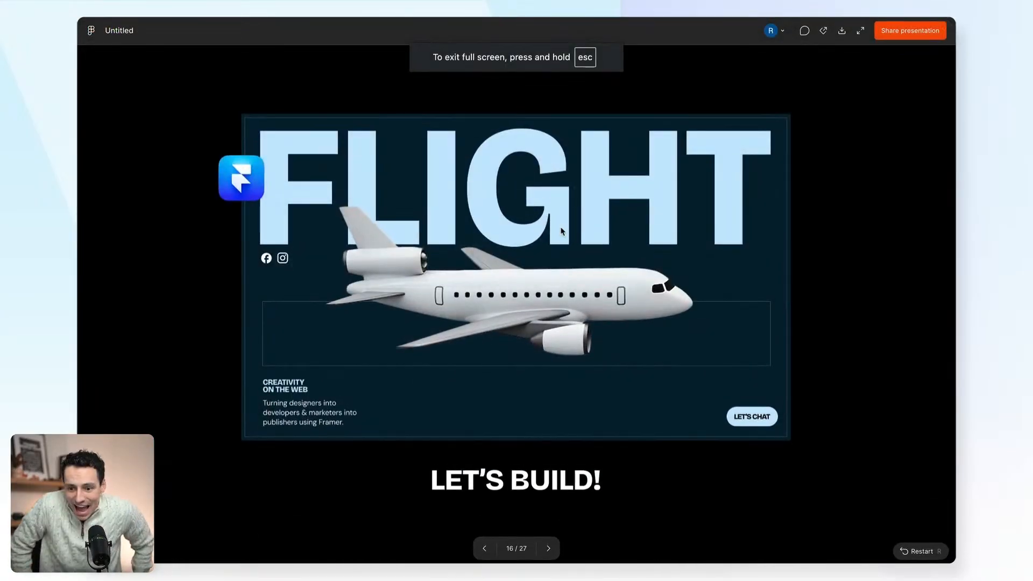